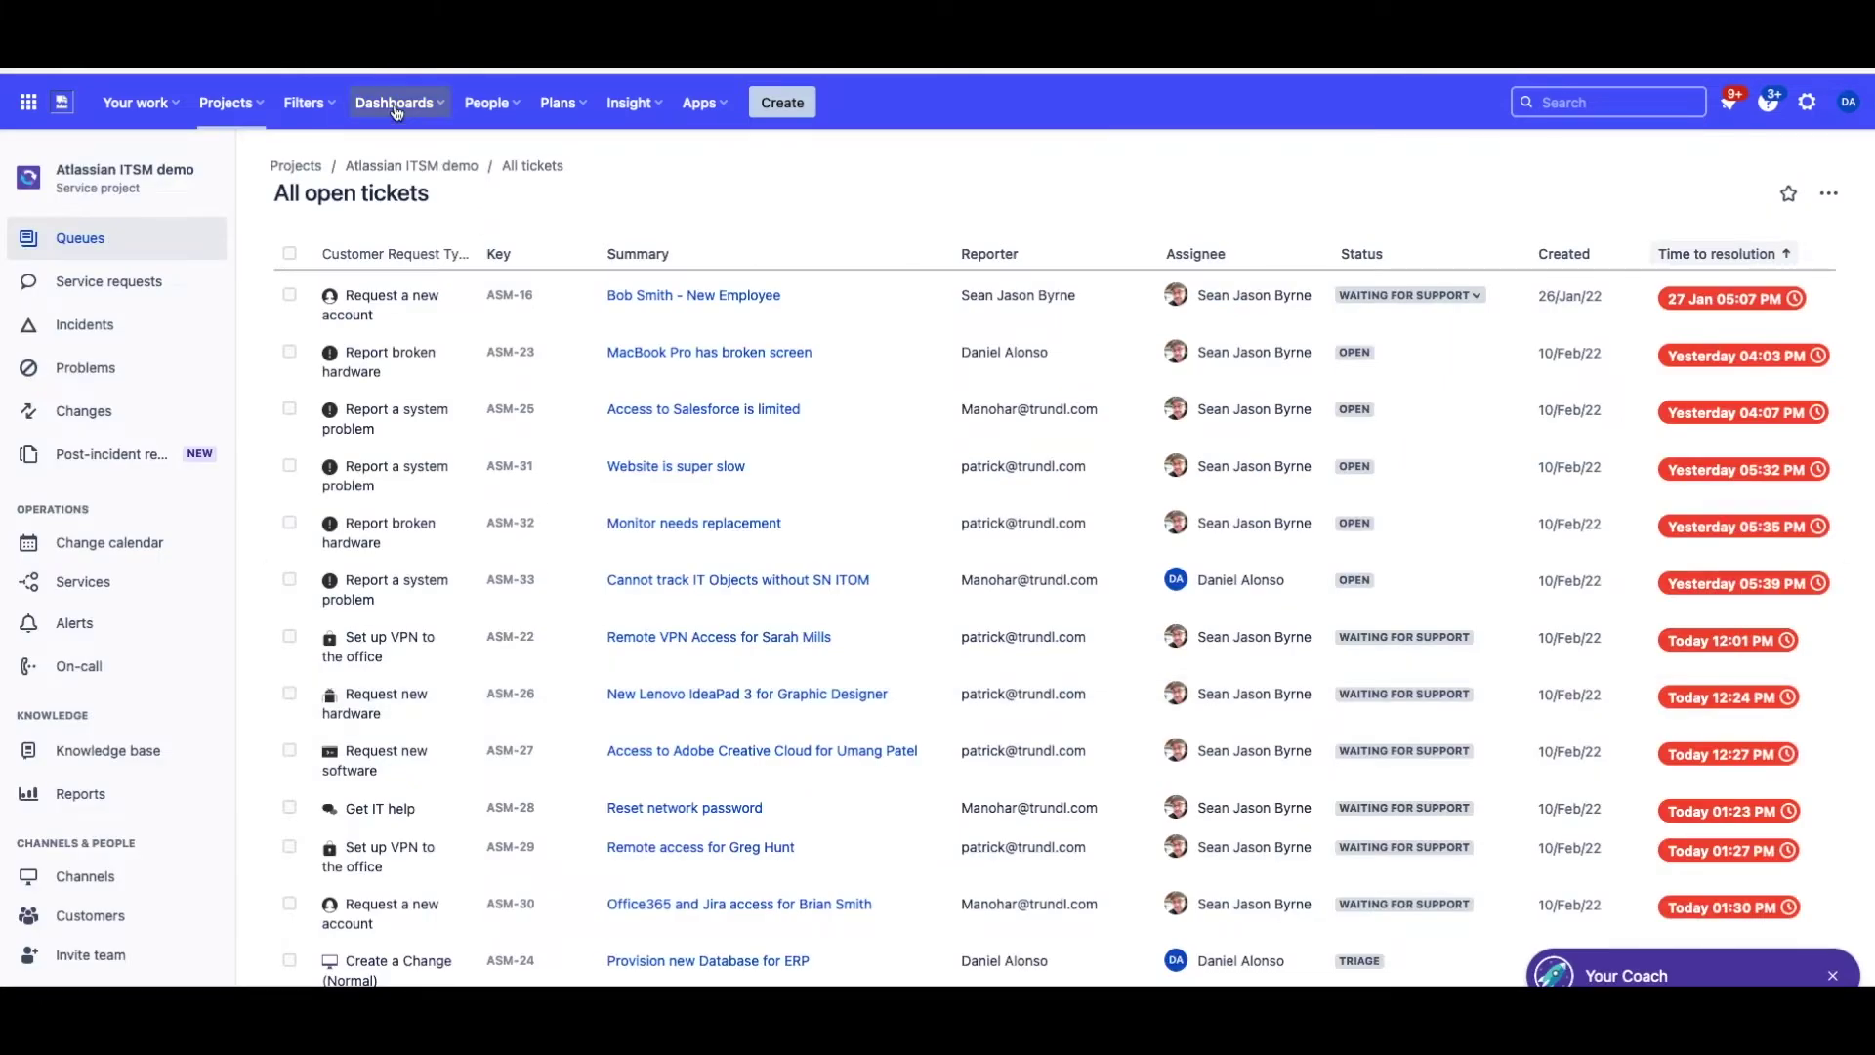
# - Create and save a new dashboard named 'ITSM Overview dashboard'
pyautogui.click(395, 111)
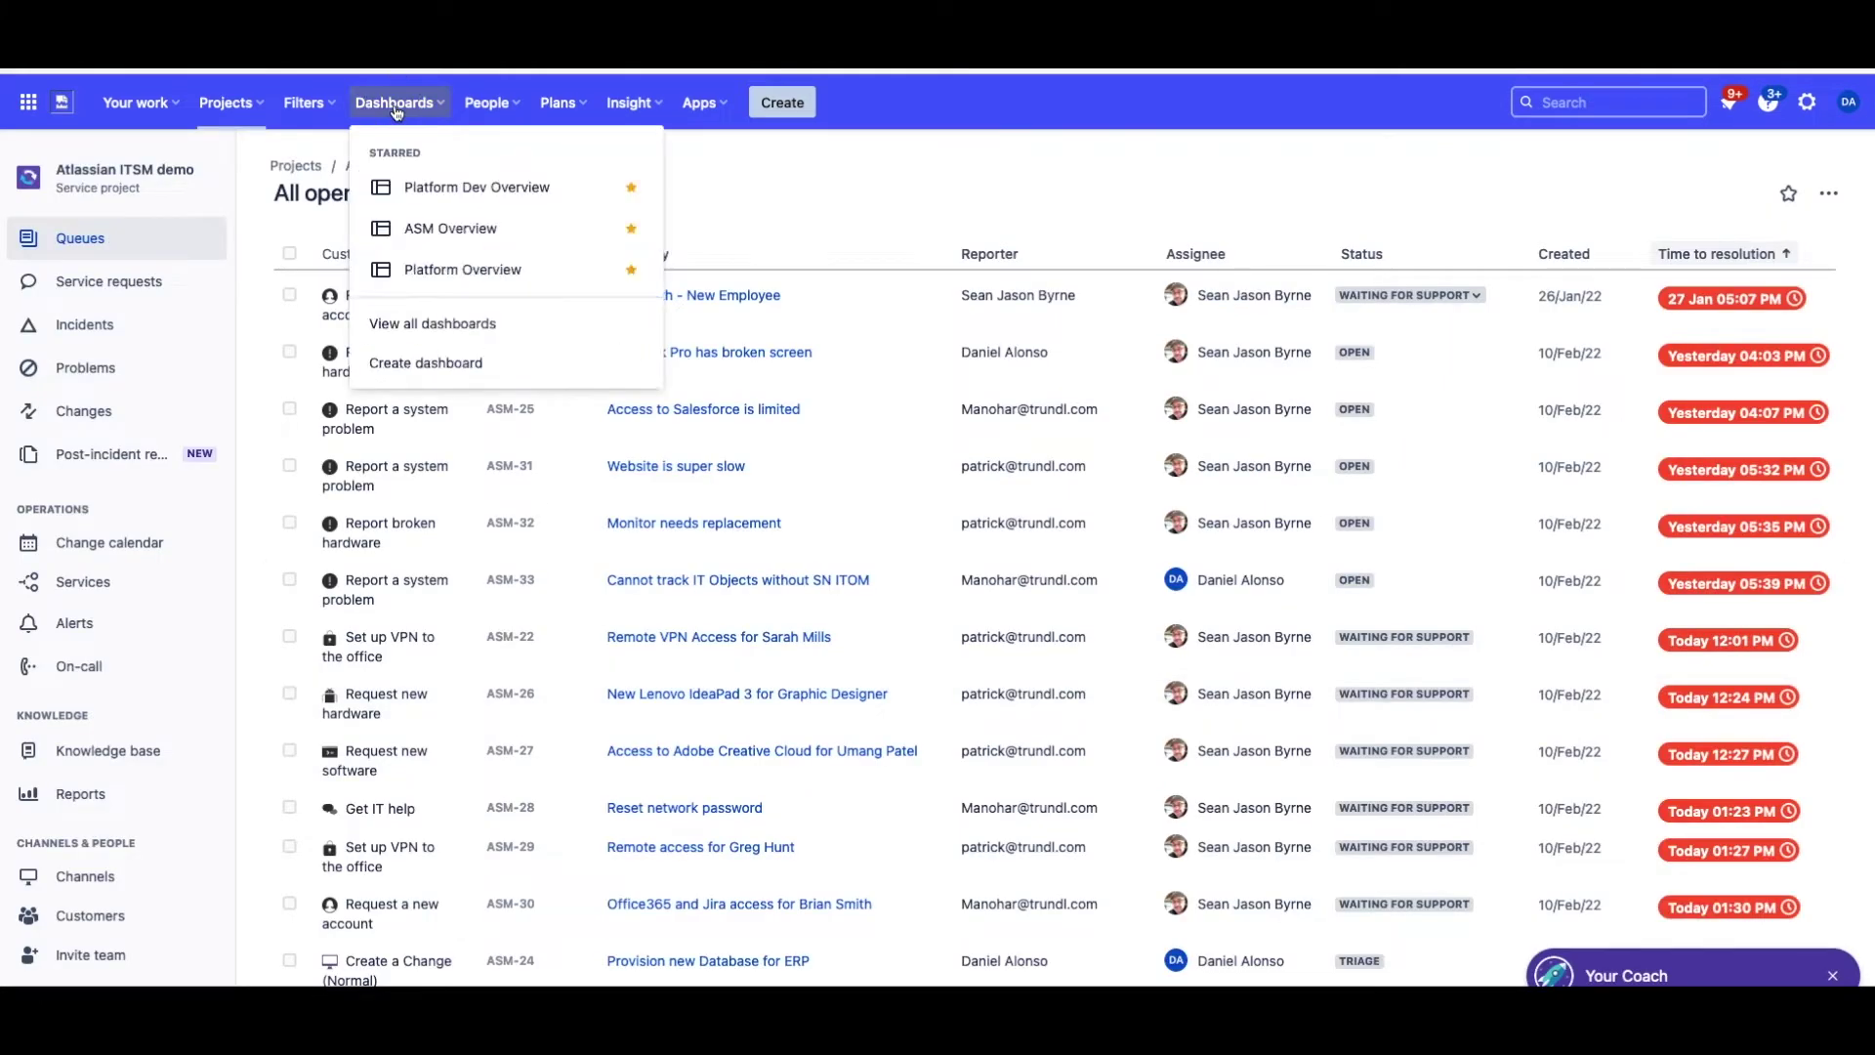
pyautogui.click(472, 364)
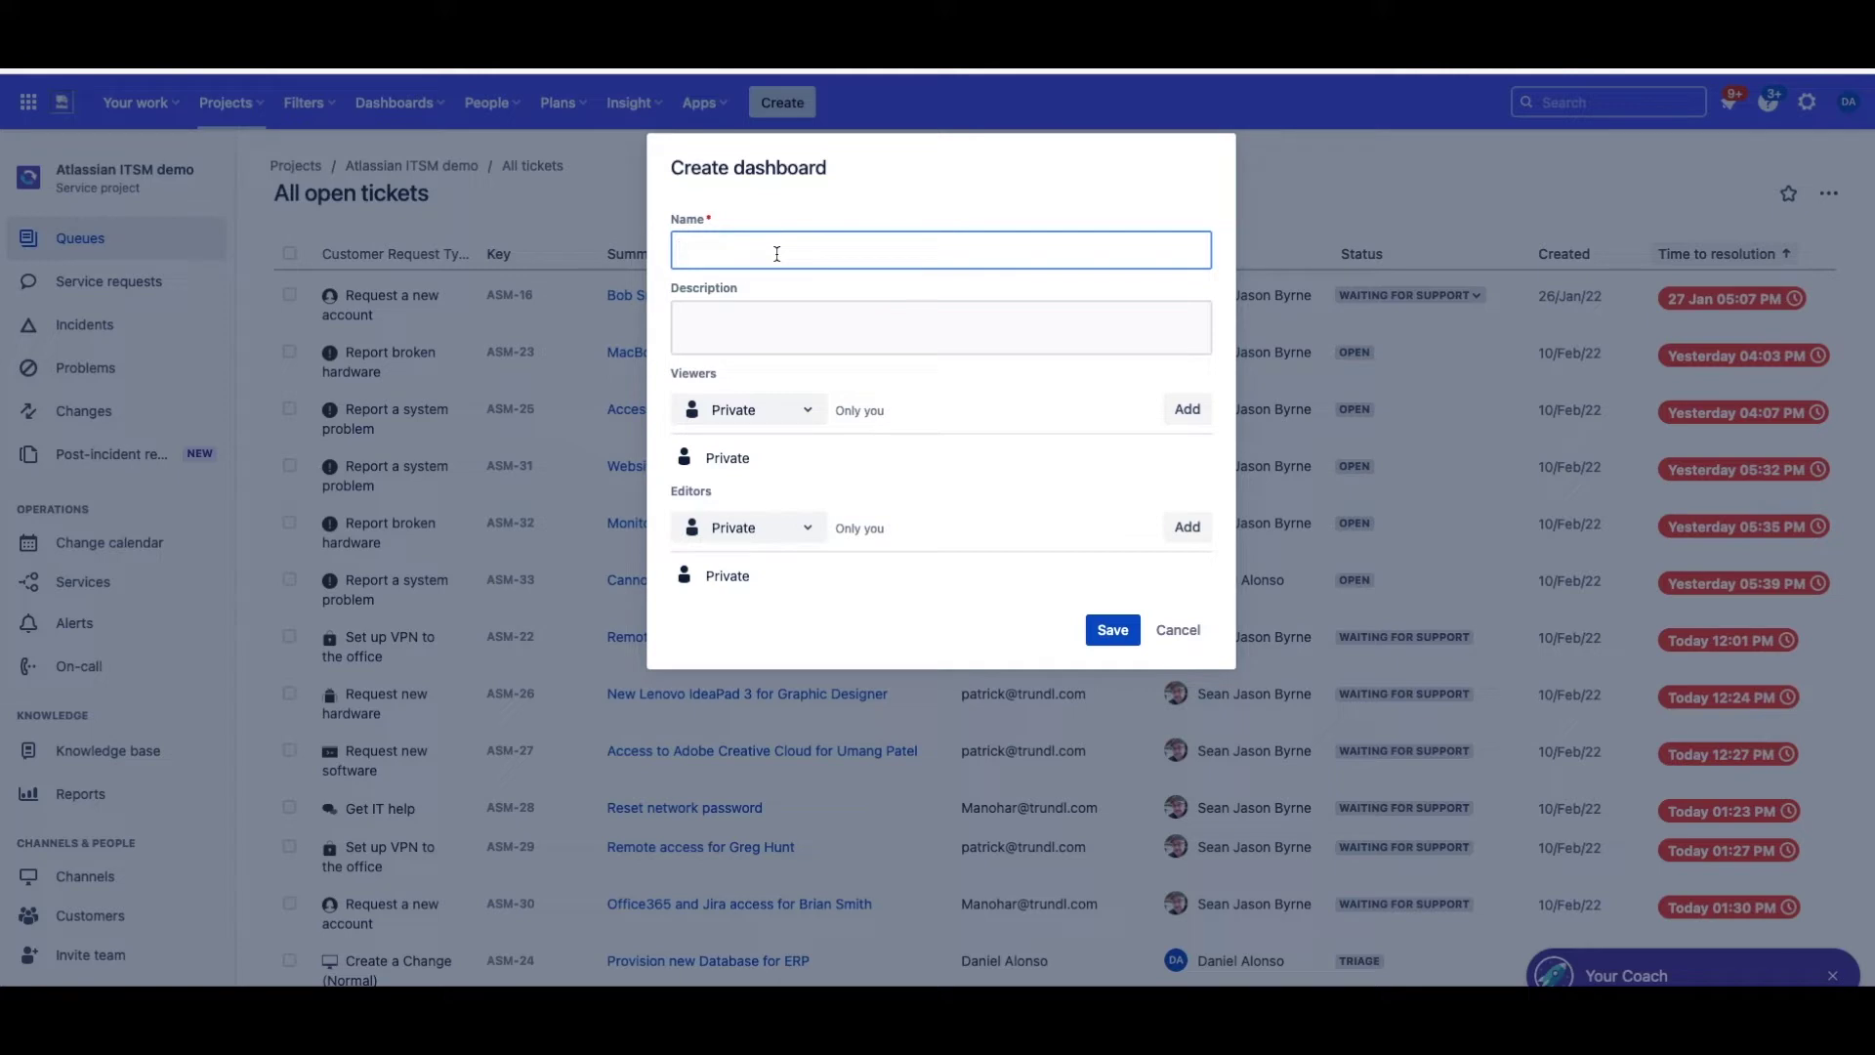
pyautogui.write('ITSM Overview dashboard')
pyautogui.click(1112, 630)
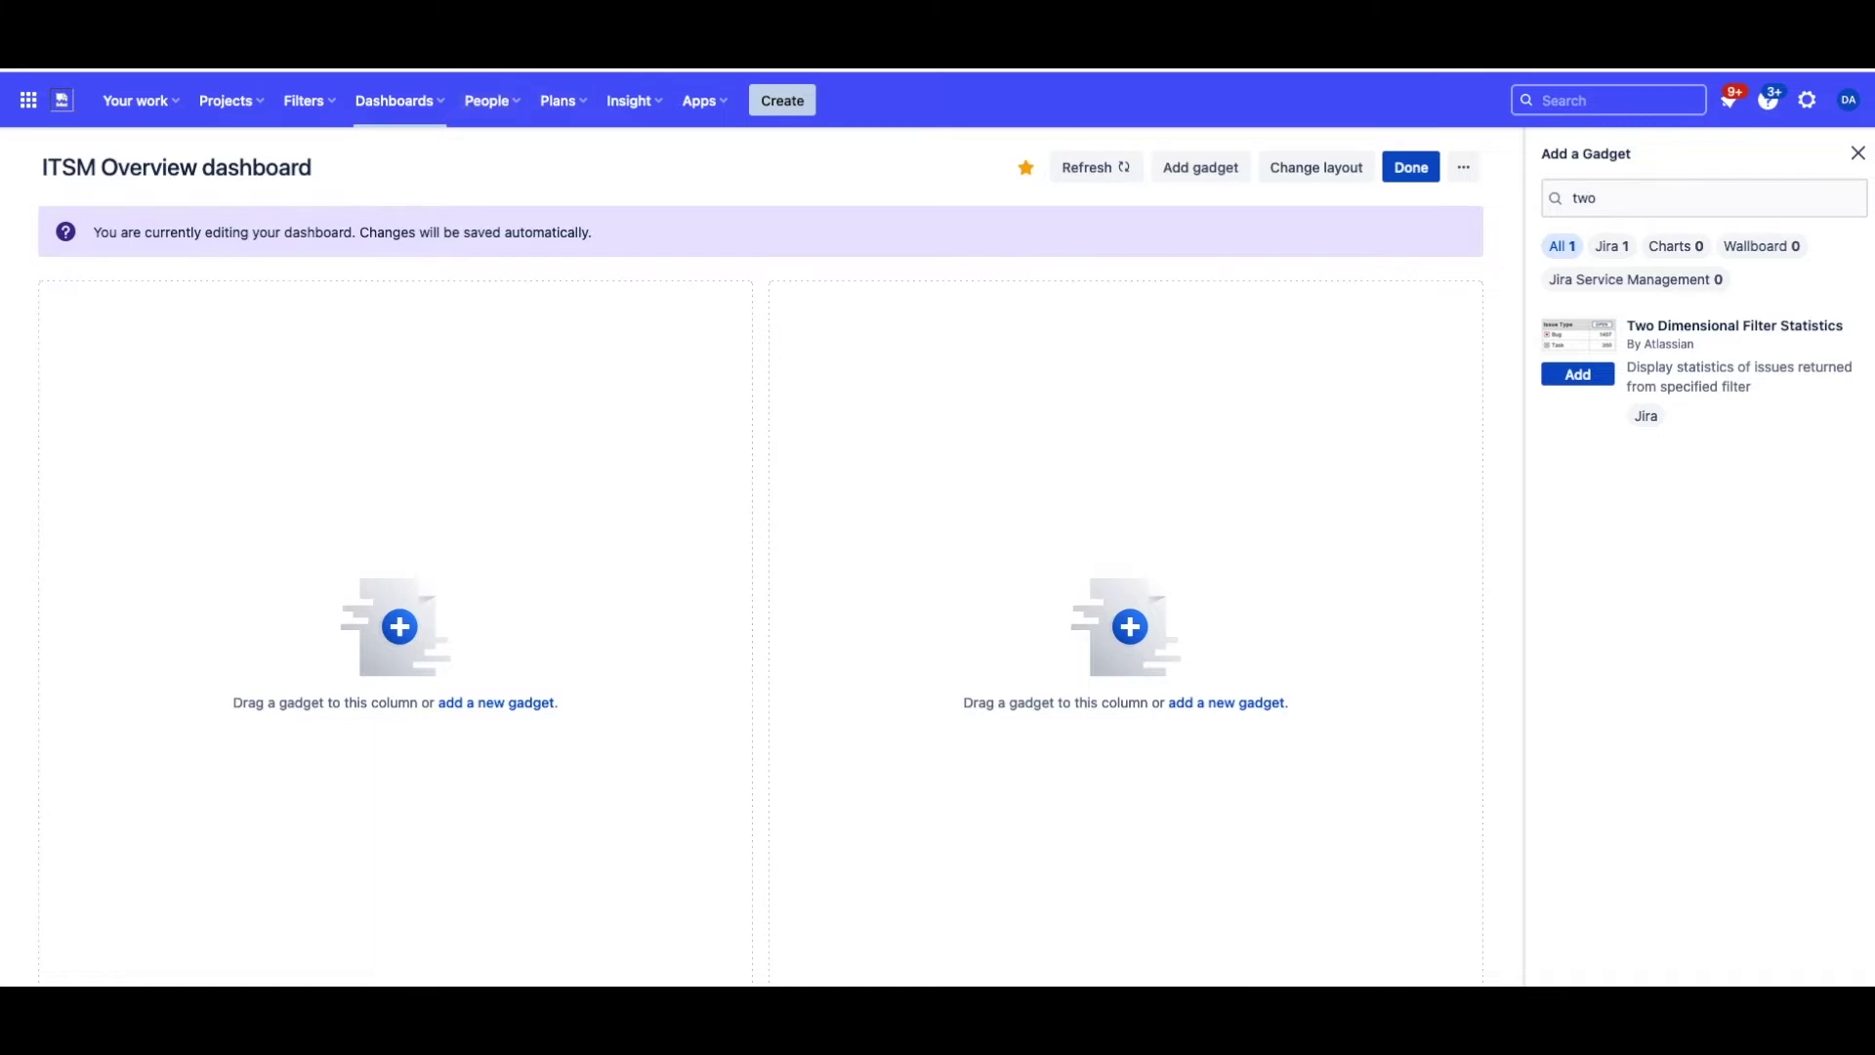
# - Run an advanced JQL search for project = "Atlassian ITSM demo"
pyautogui.click(307, 102)
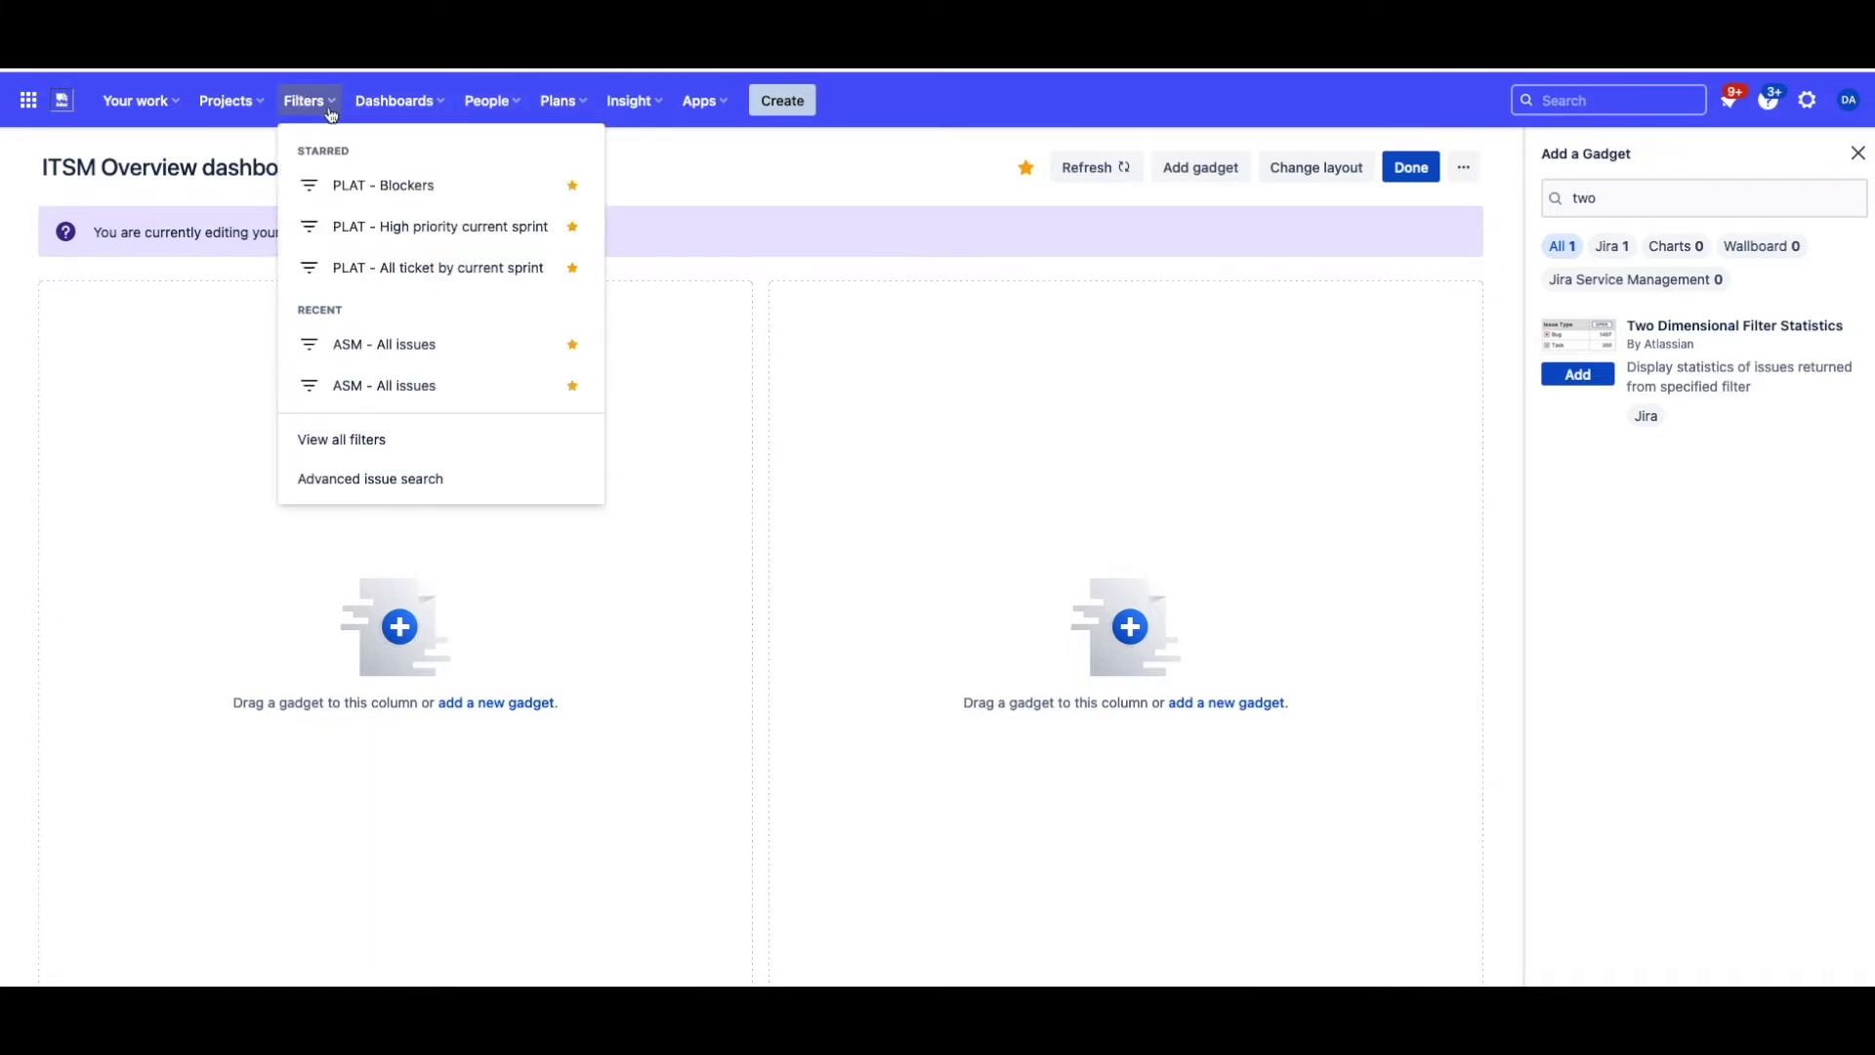
pyautogui.click(420, 485)
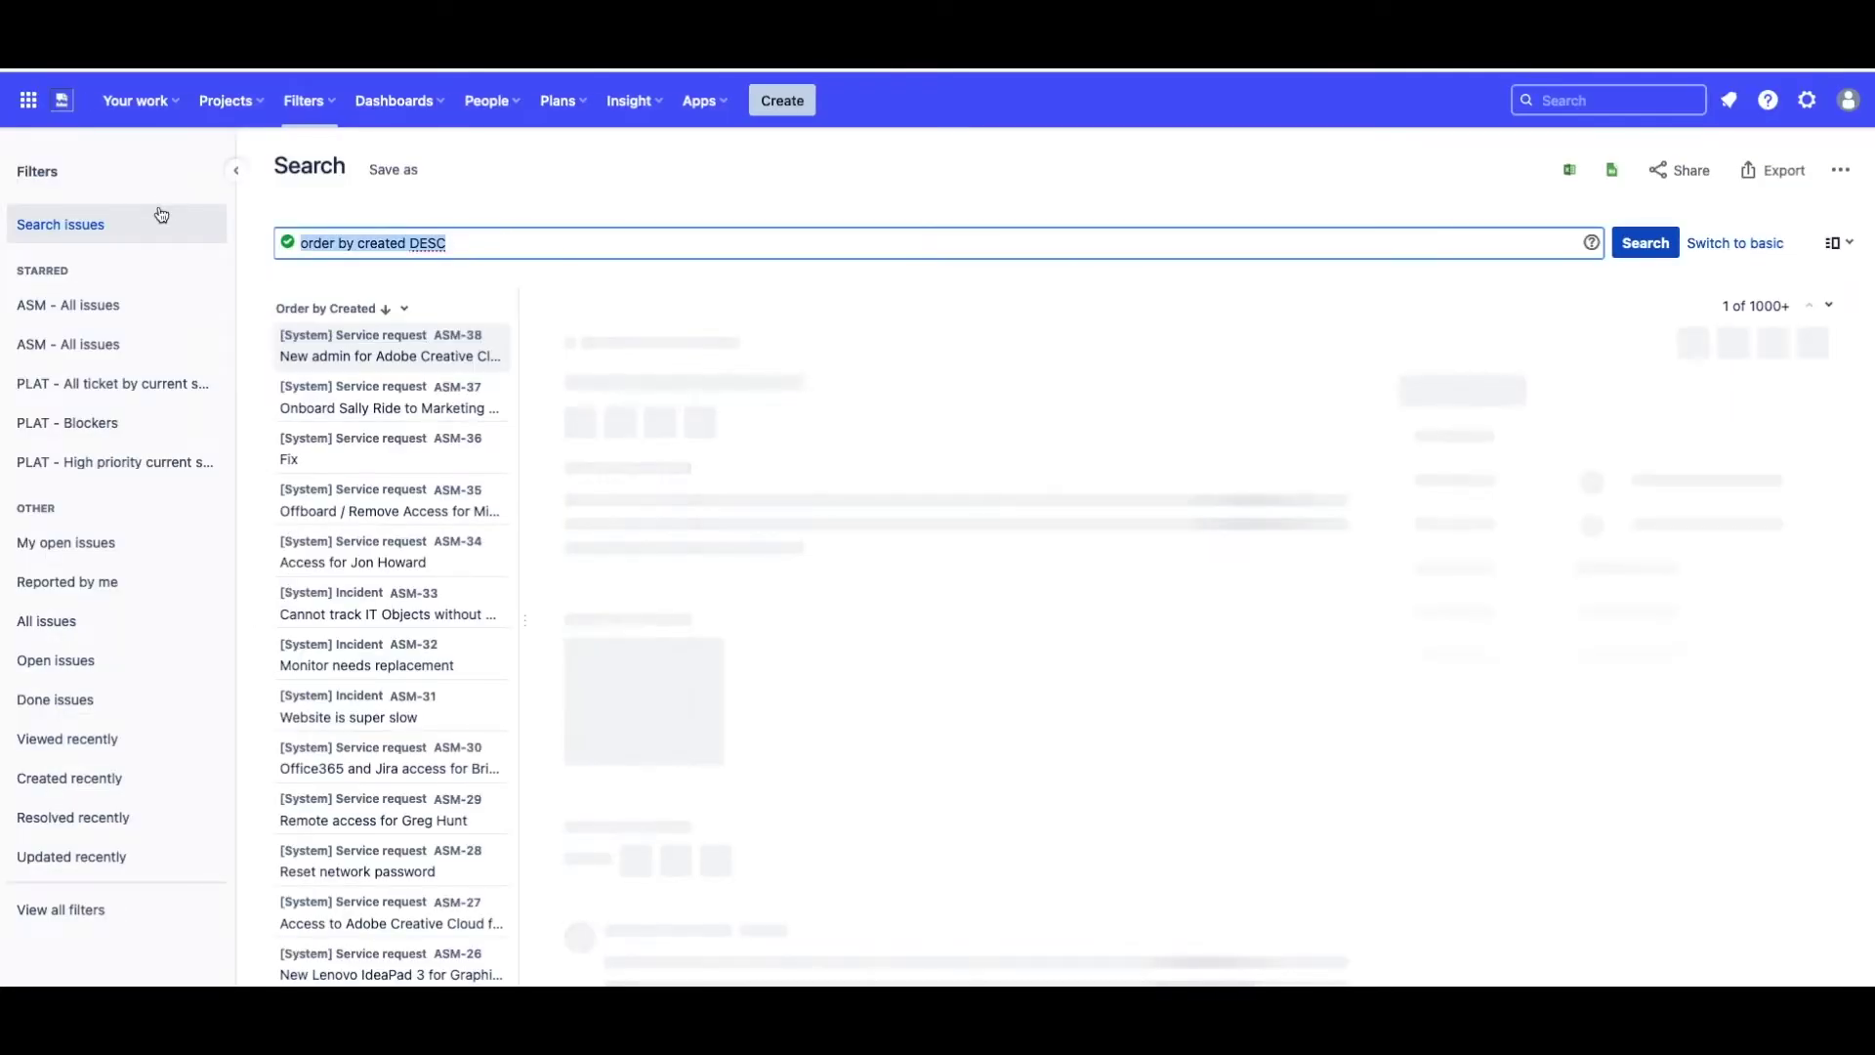
pyautogui.write('projec')
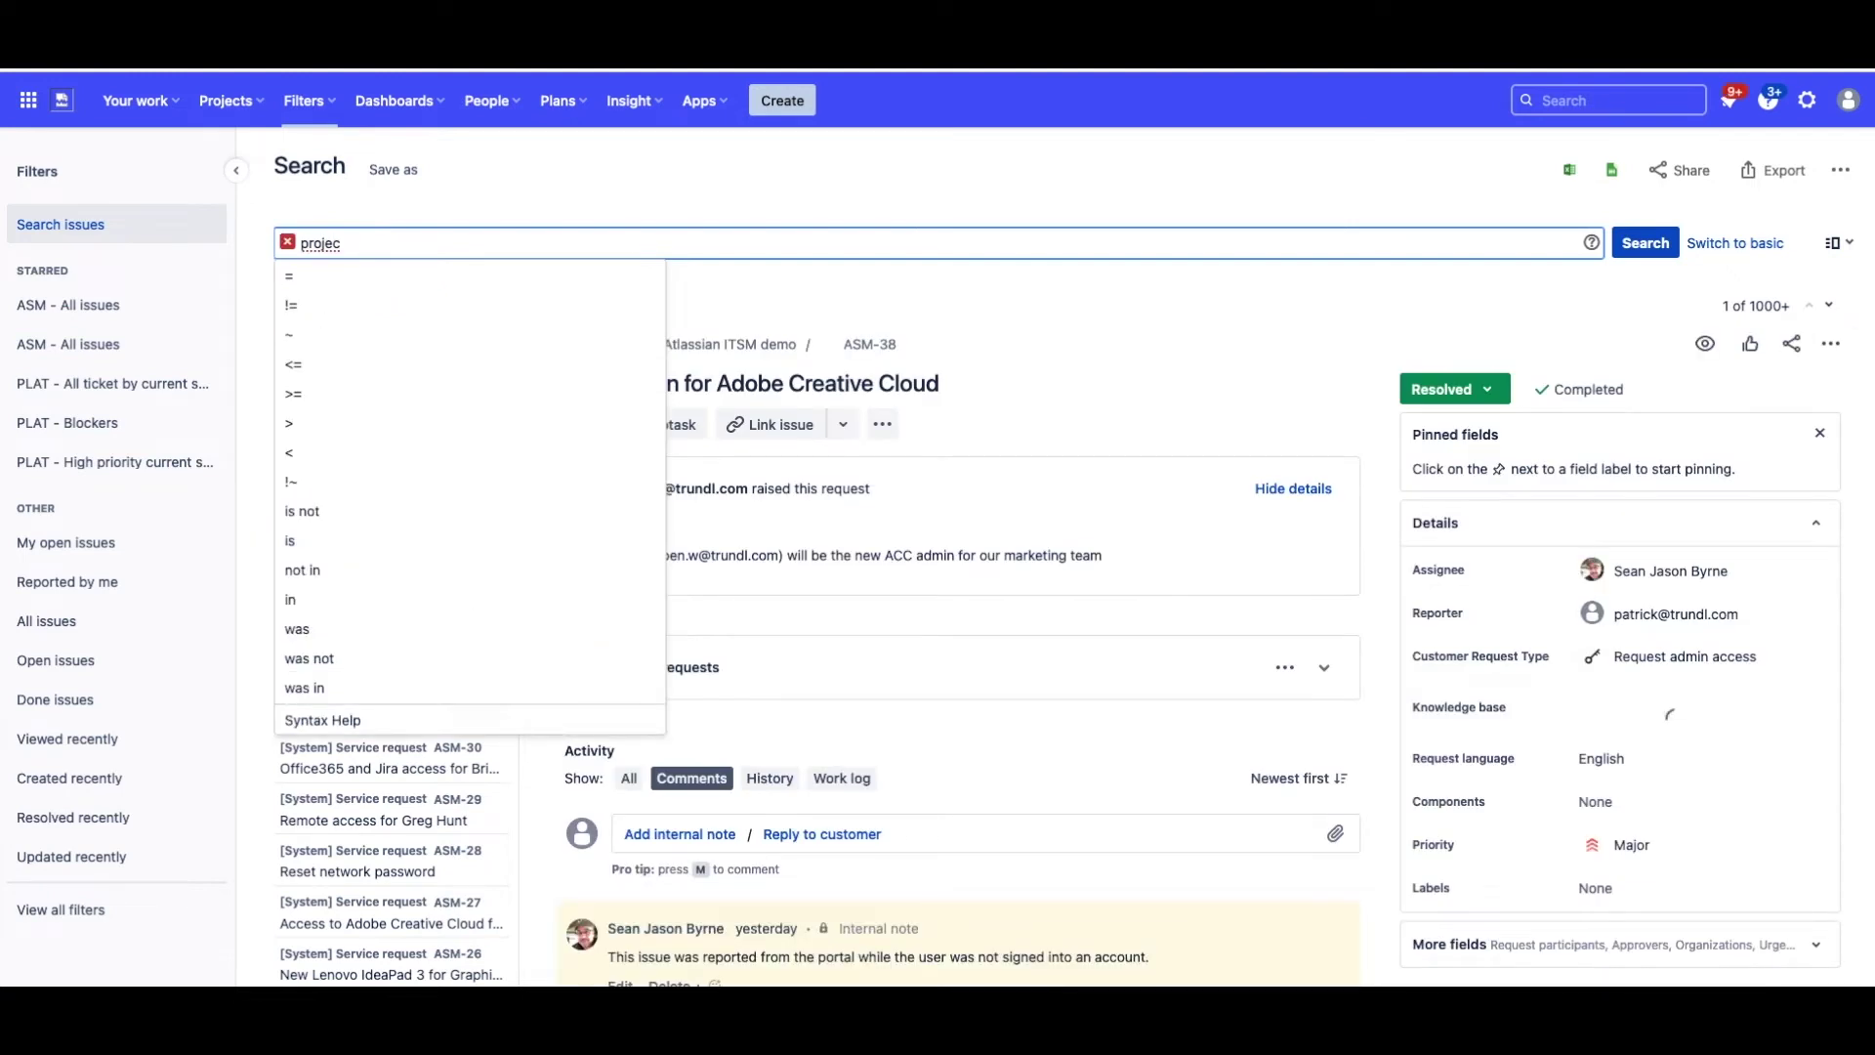
pyautogui.write('t = ASM')
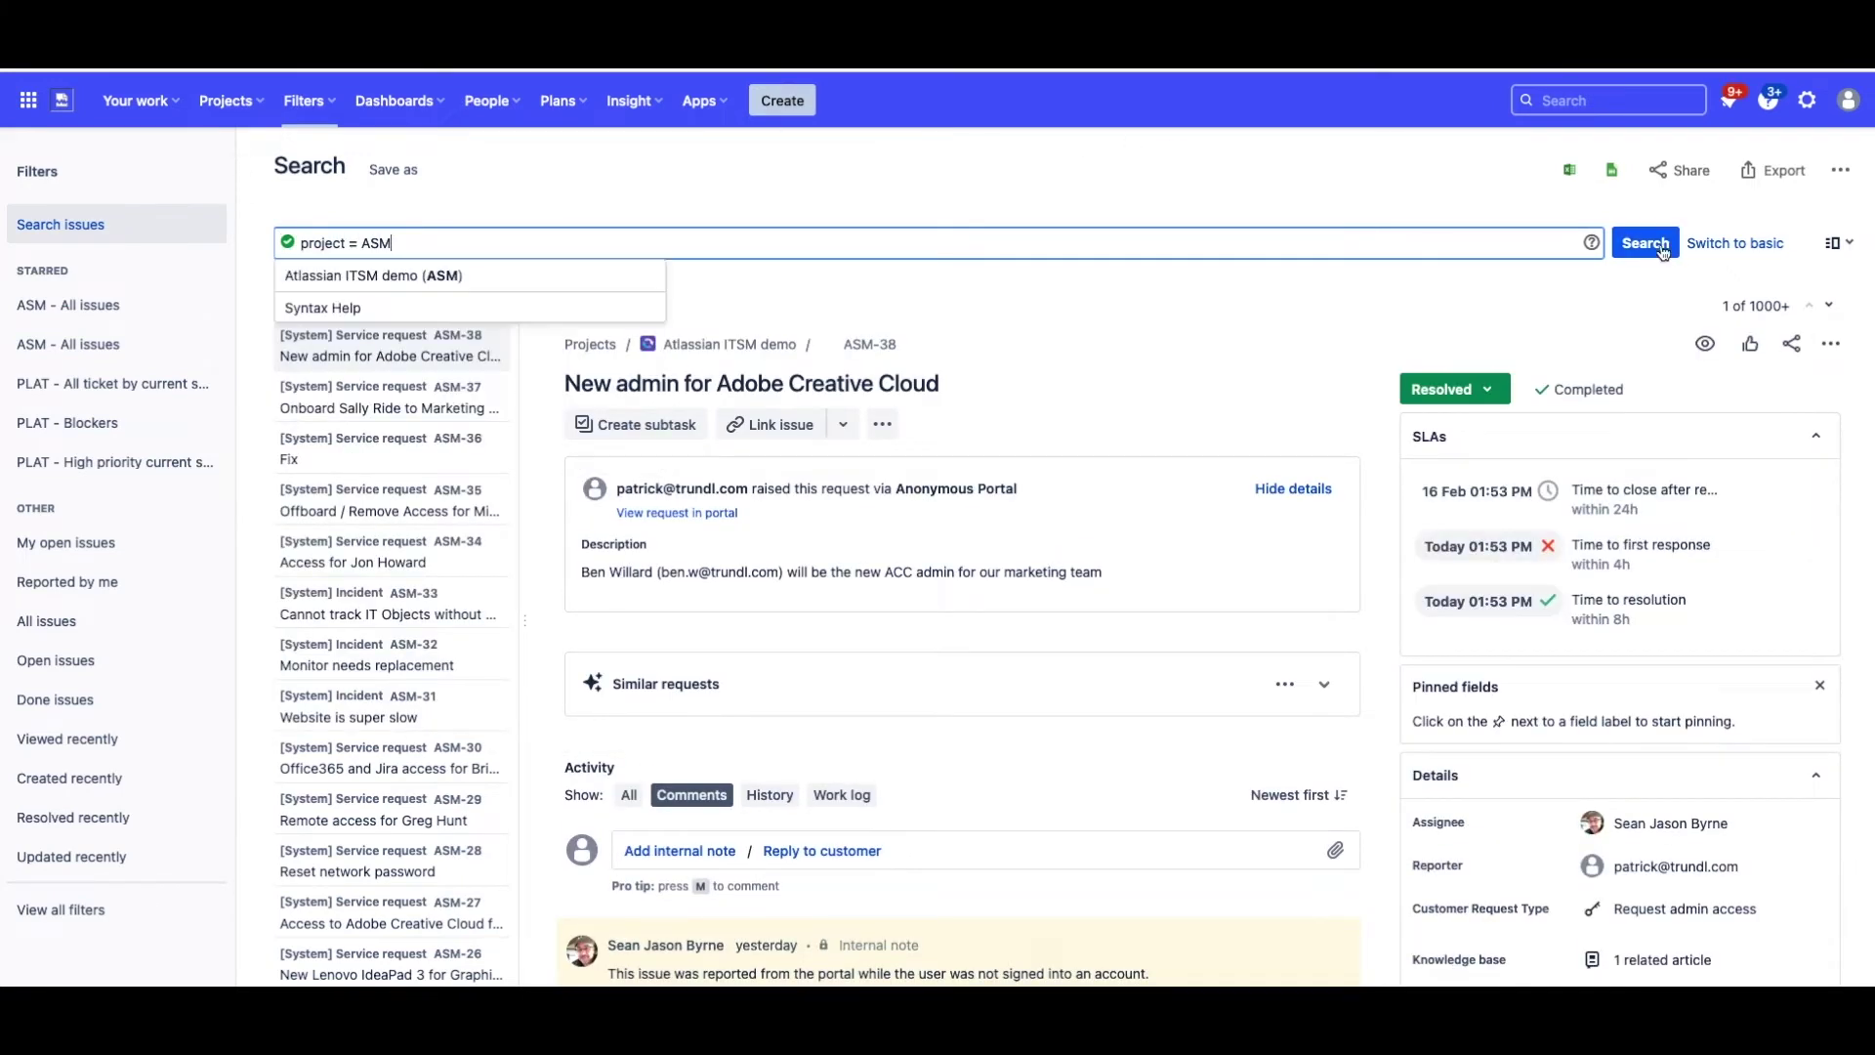
pyautogui.click(391, 275)
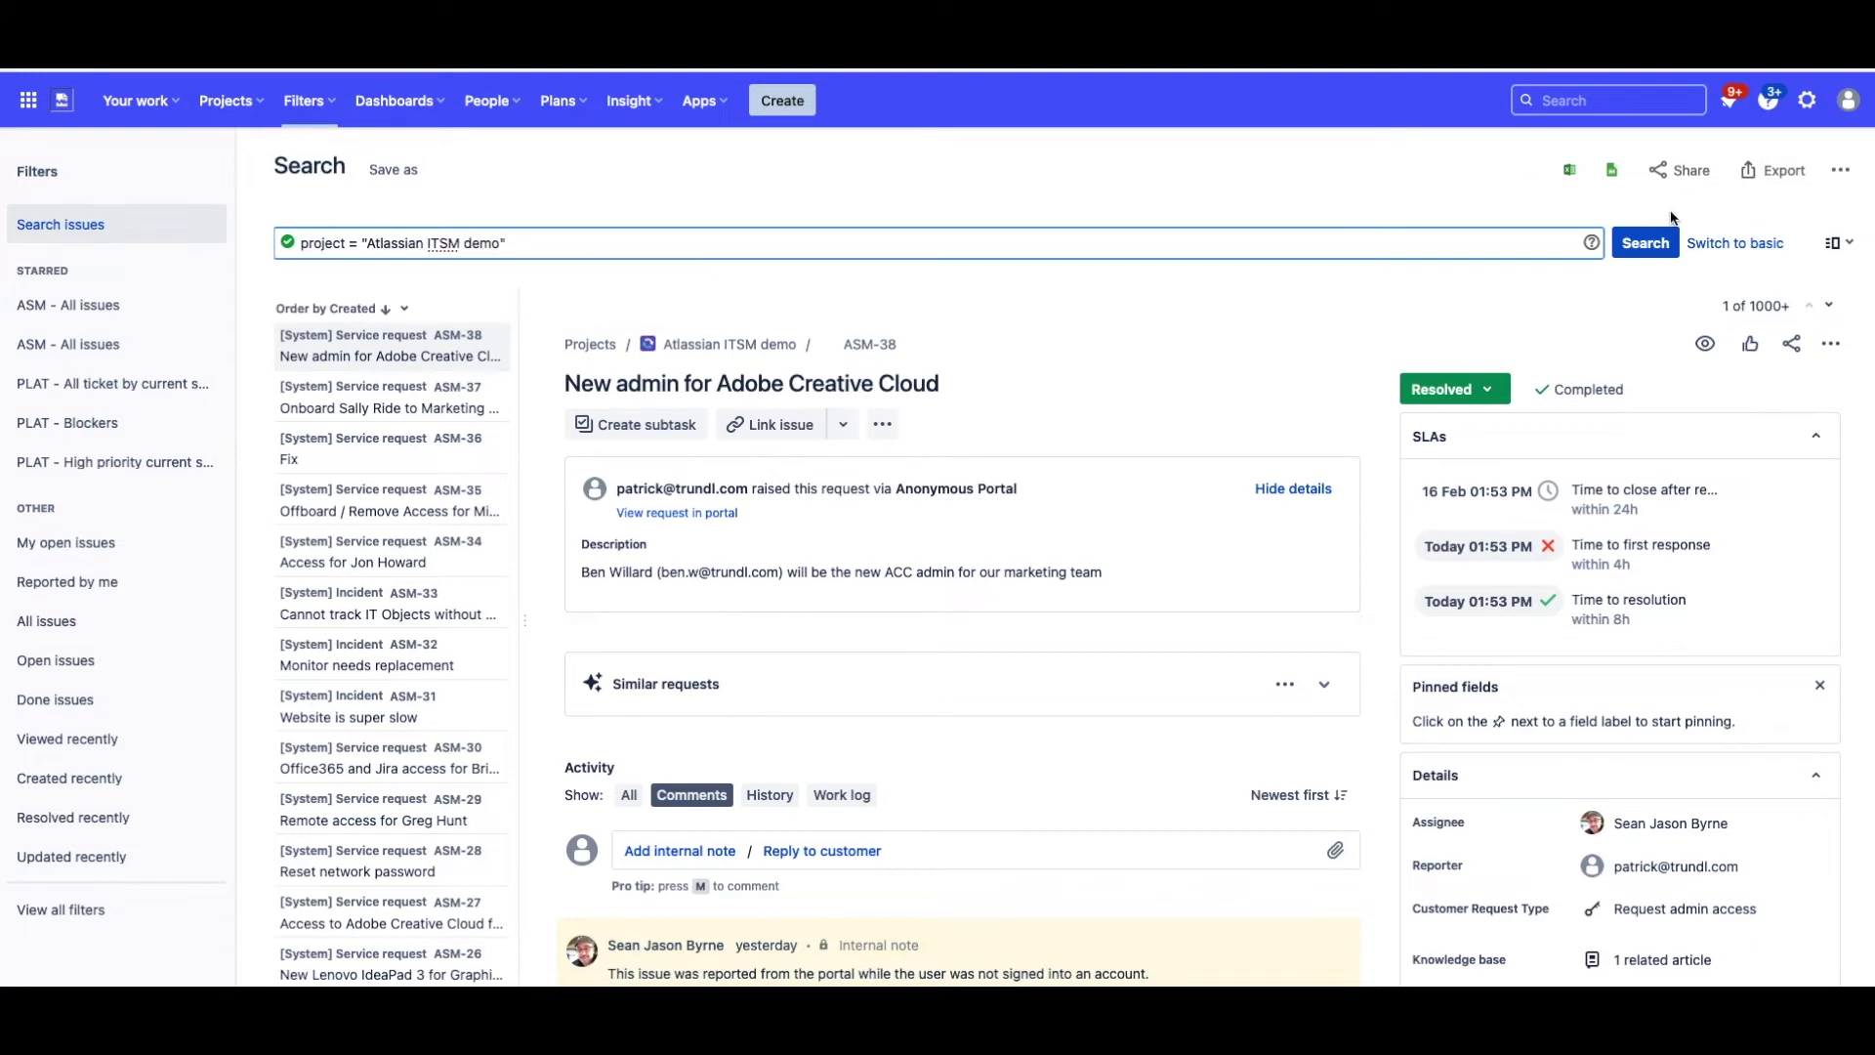
pyautogui.click(1635, 252)
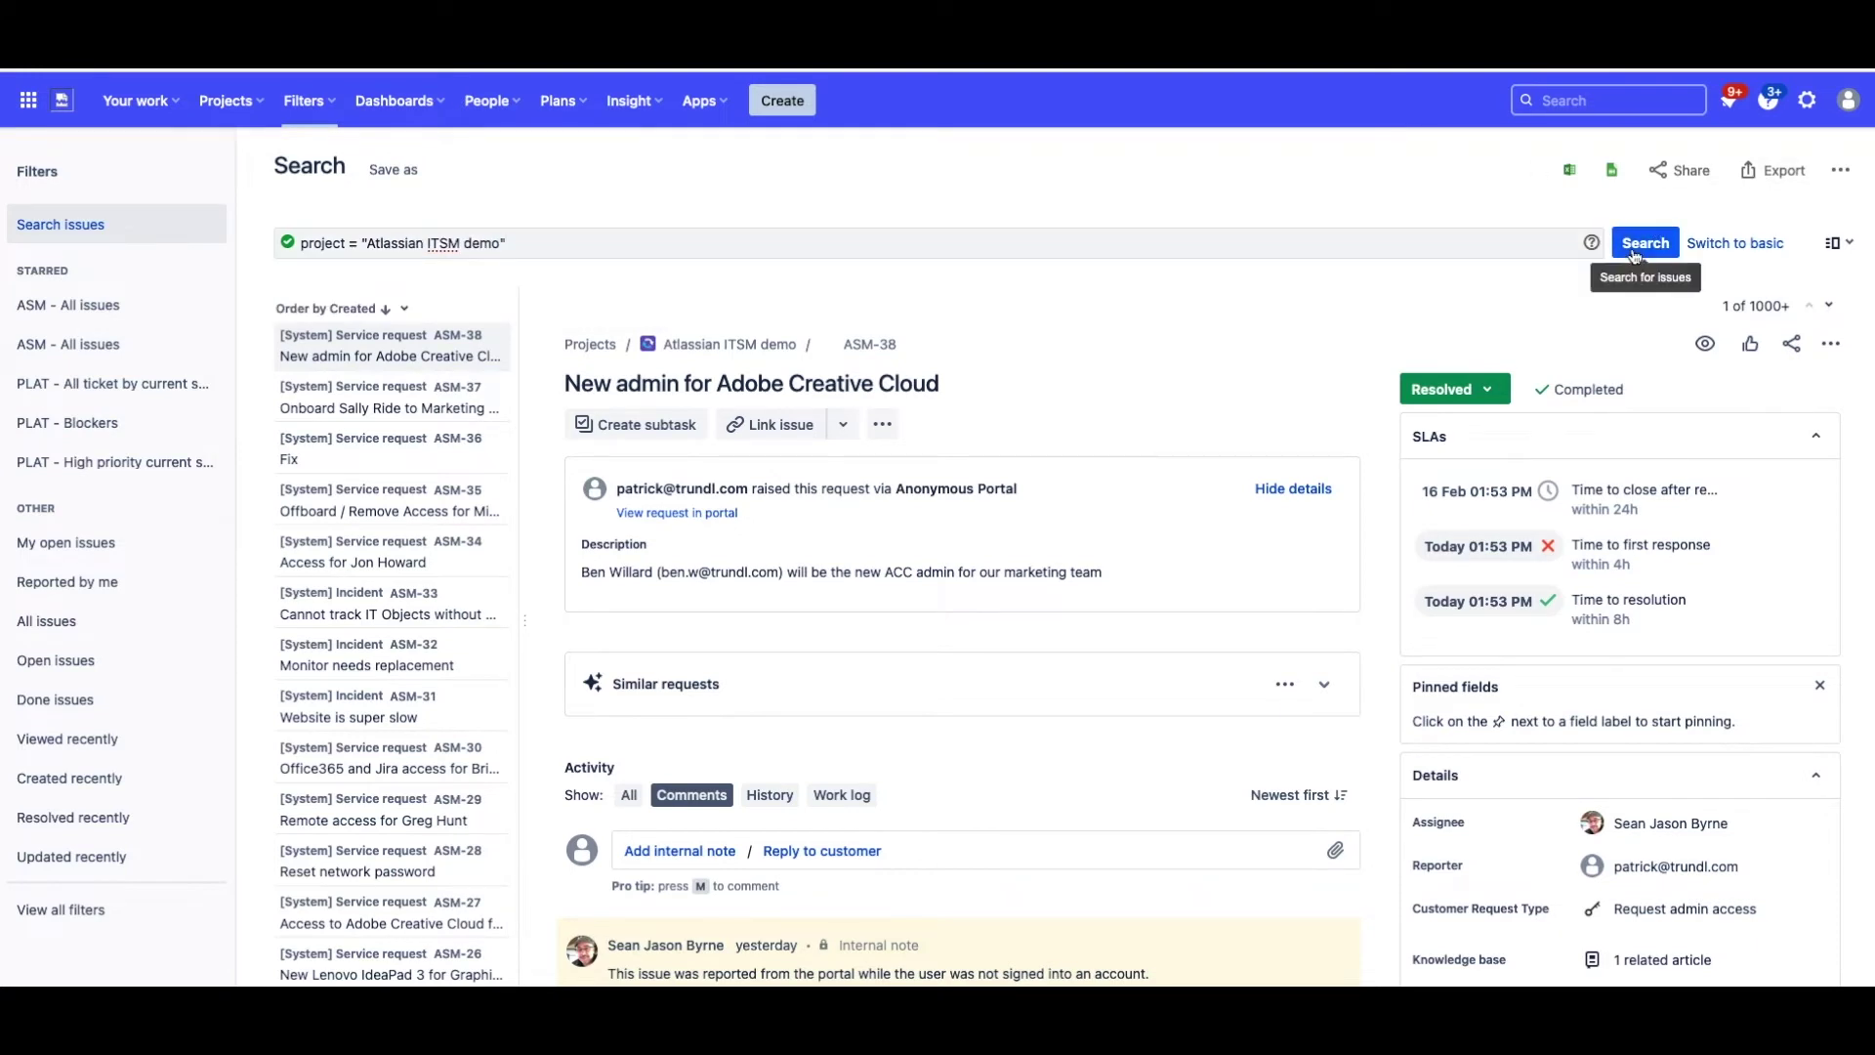
# - Save the search as the filter 'ASM - All Issues'
pyautogui.click(393, 169)
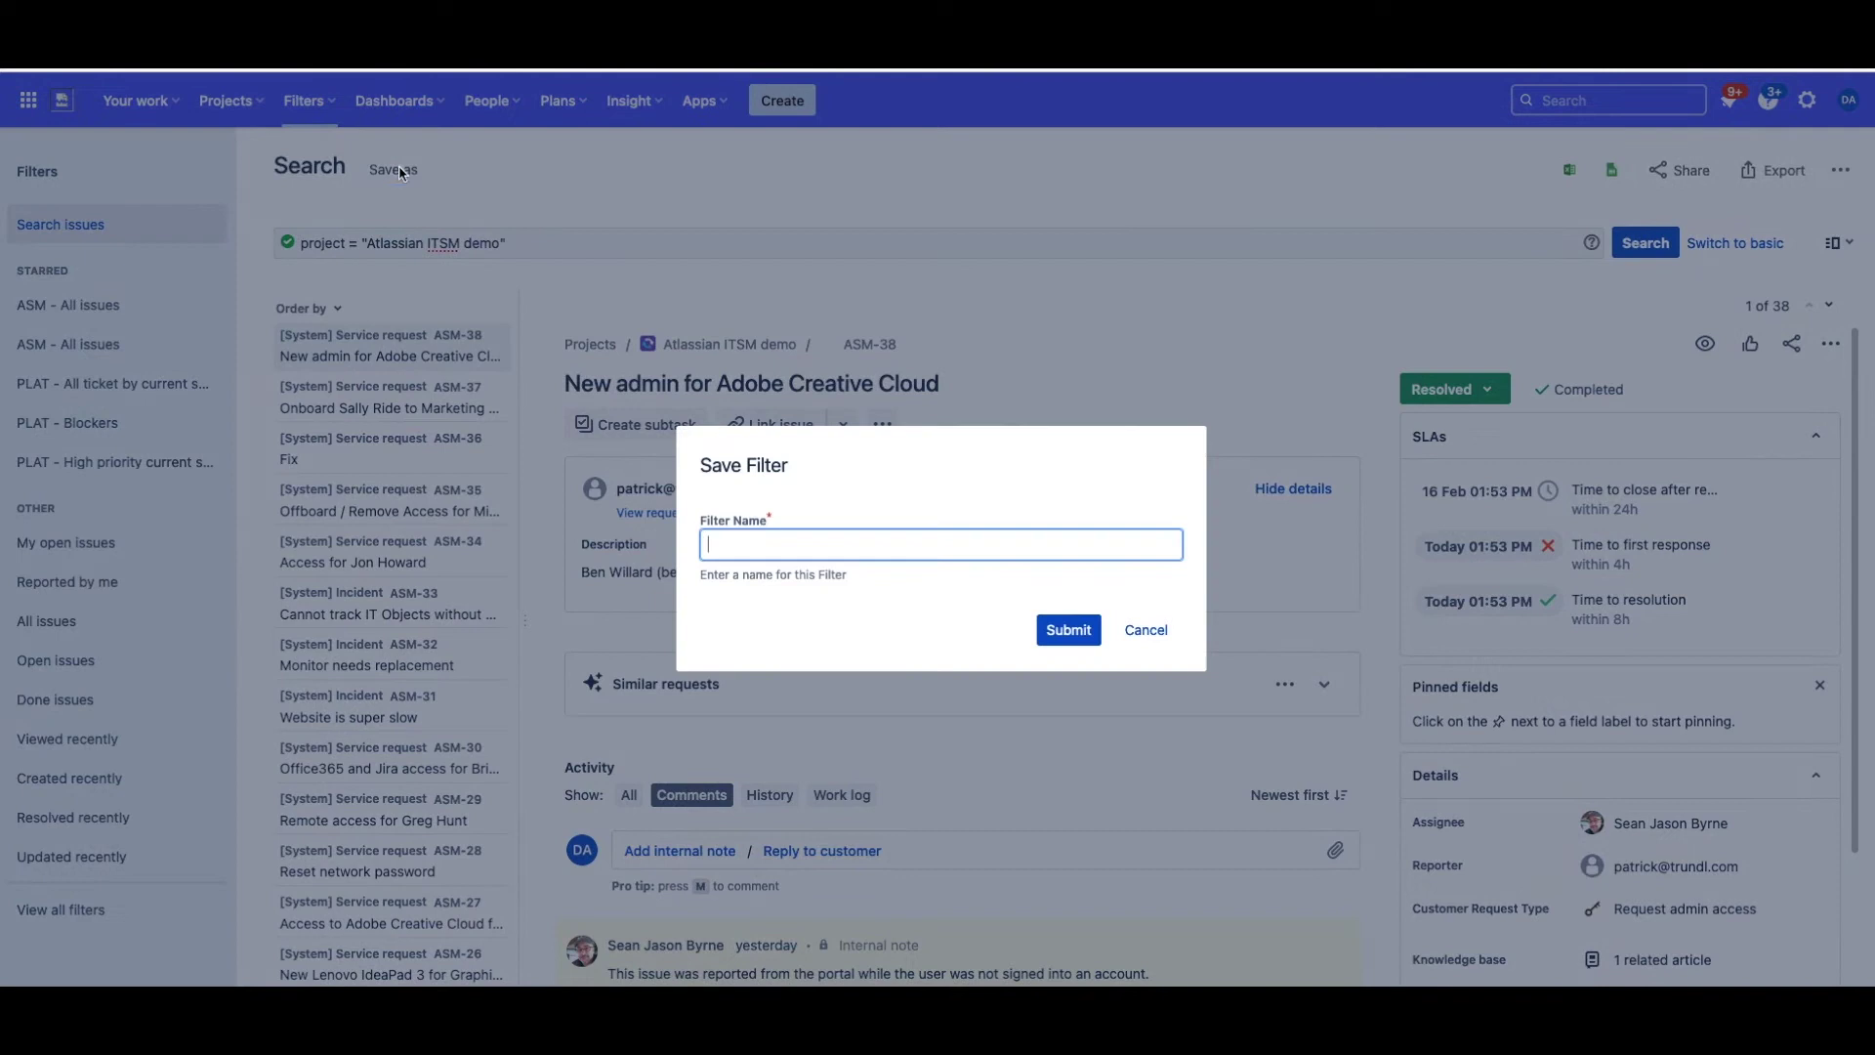
pyautogui.write('ASM - Al')
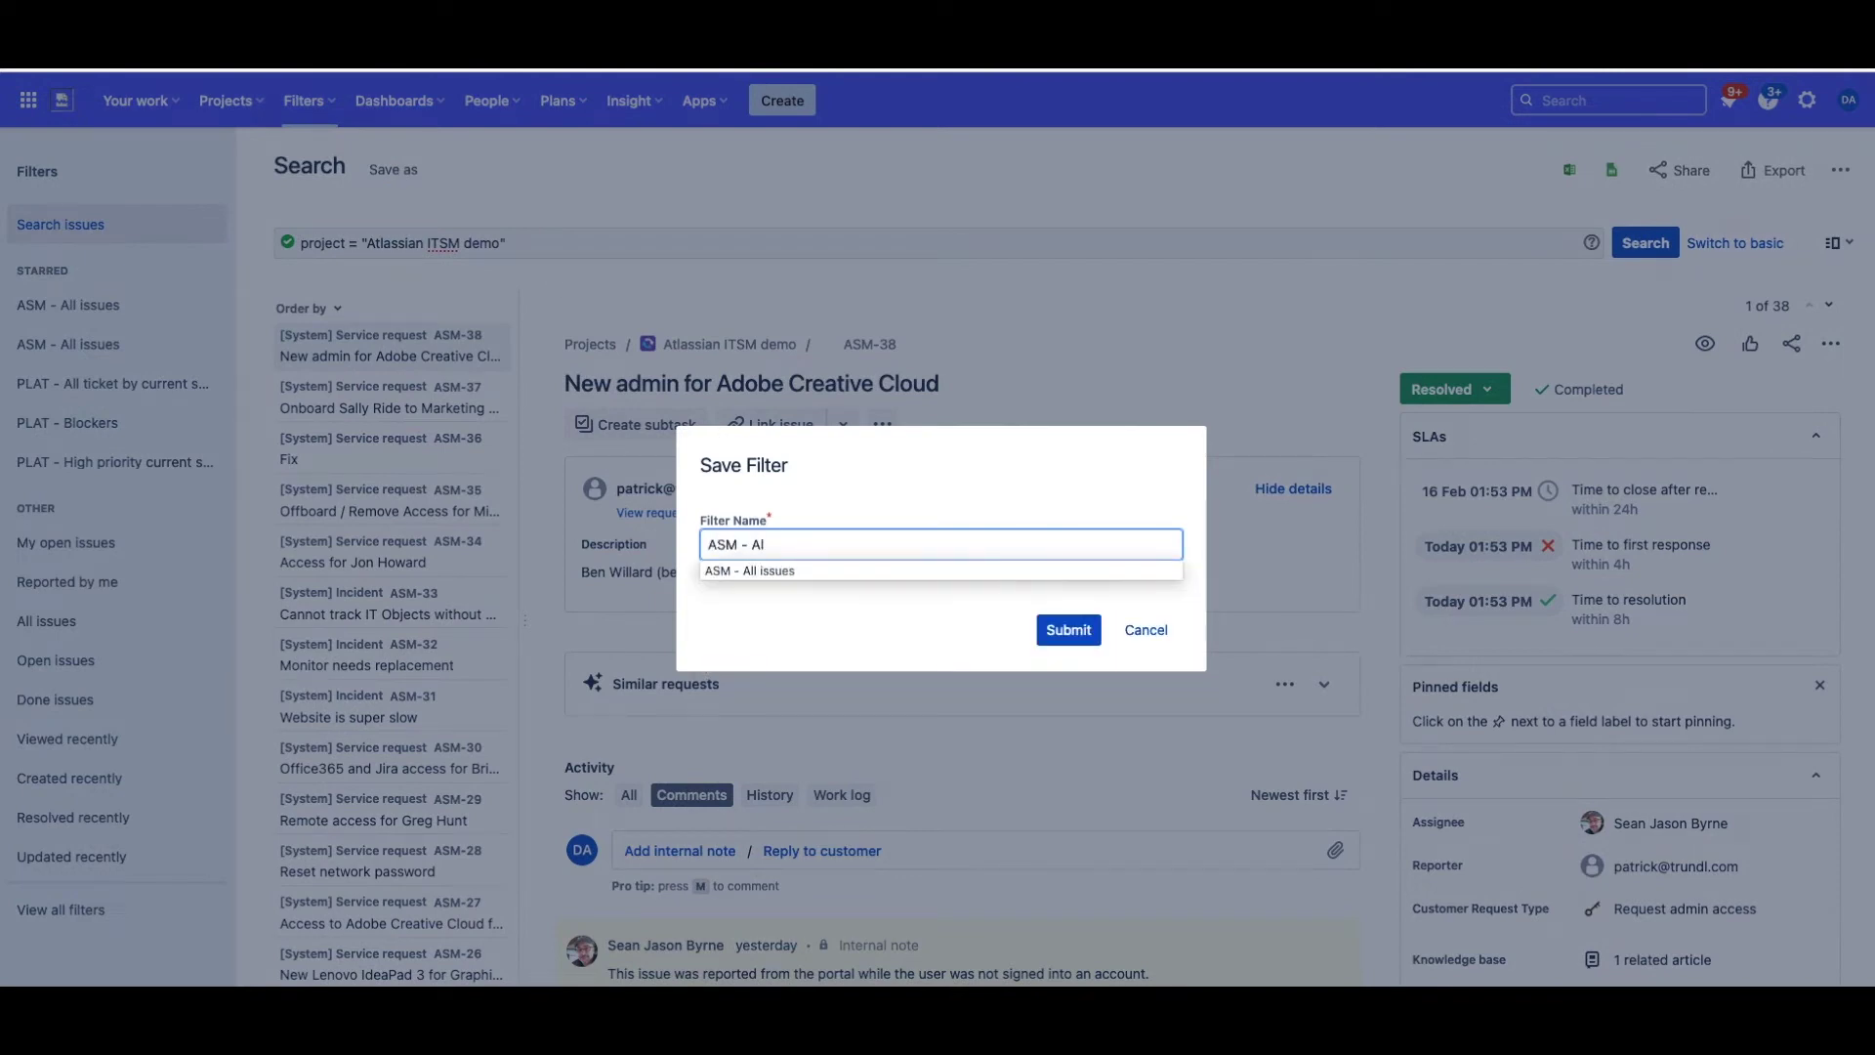
pyautogui.write('l Issues')
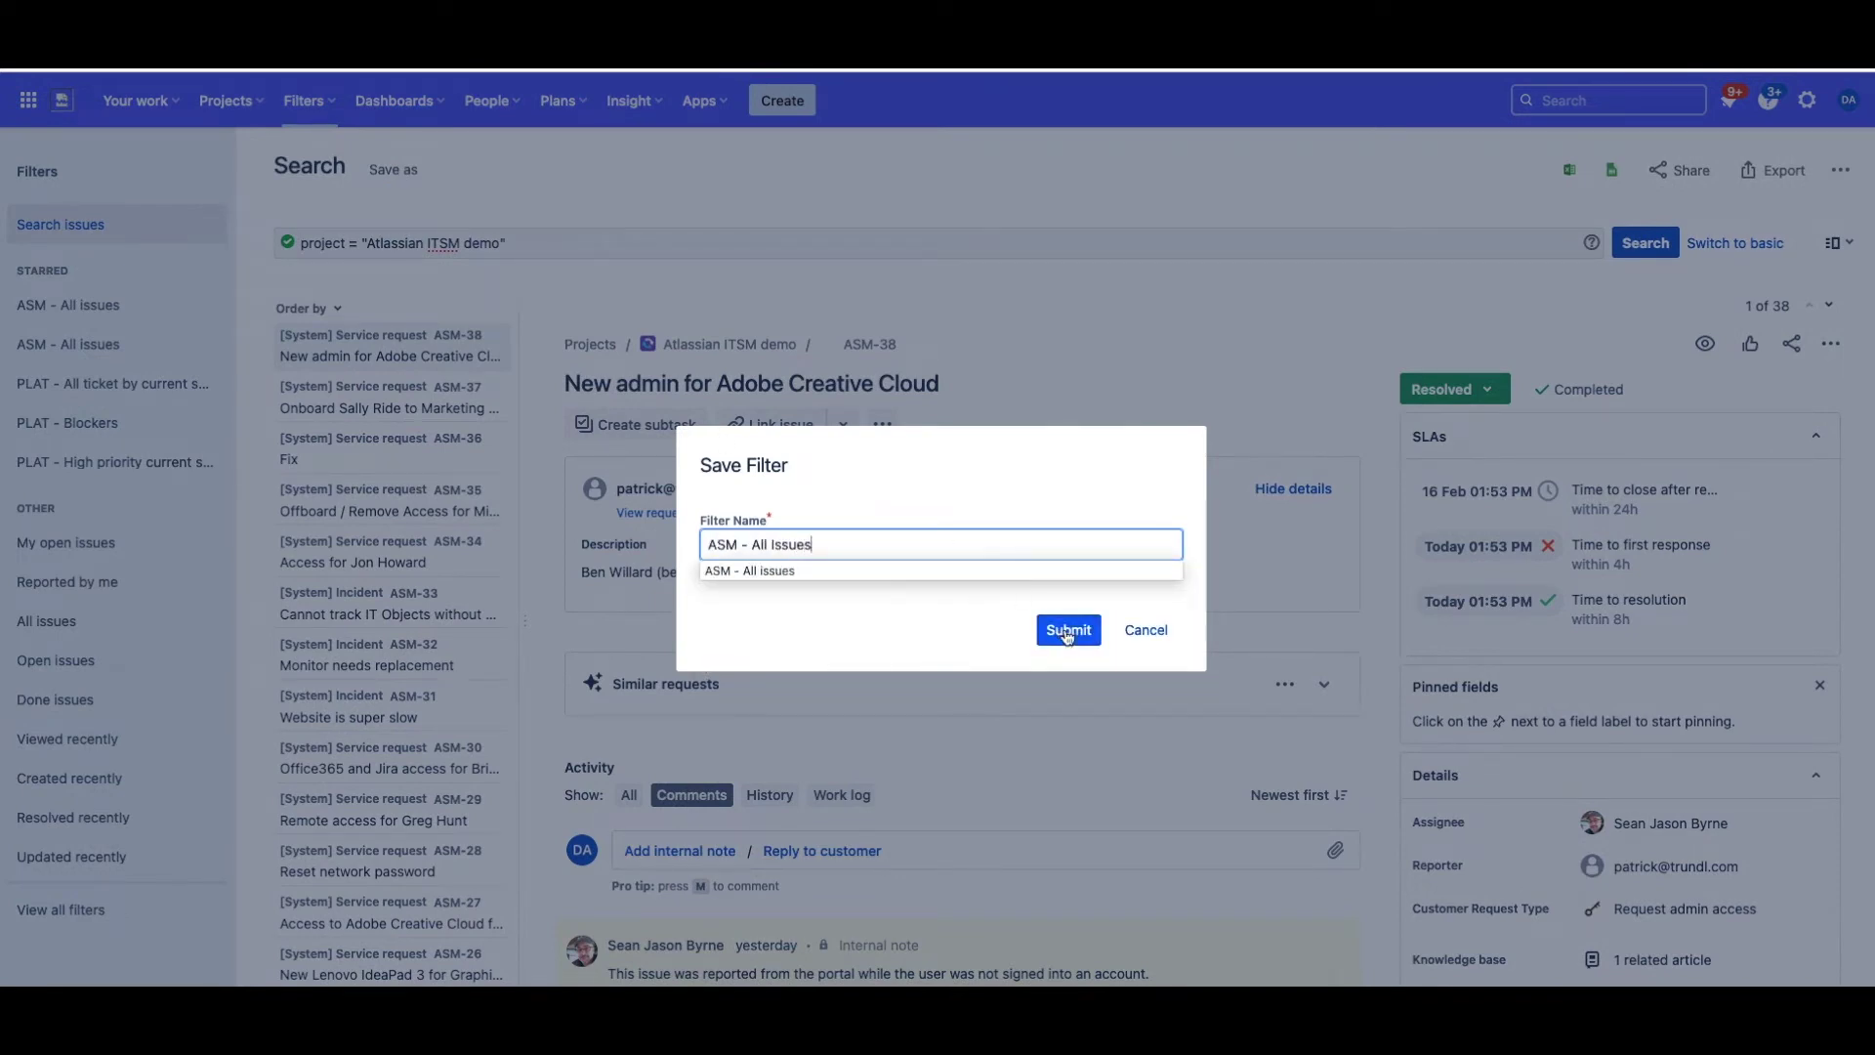
pyautogui.click(1069, 631)
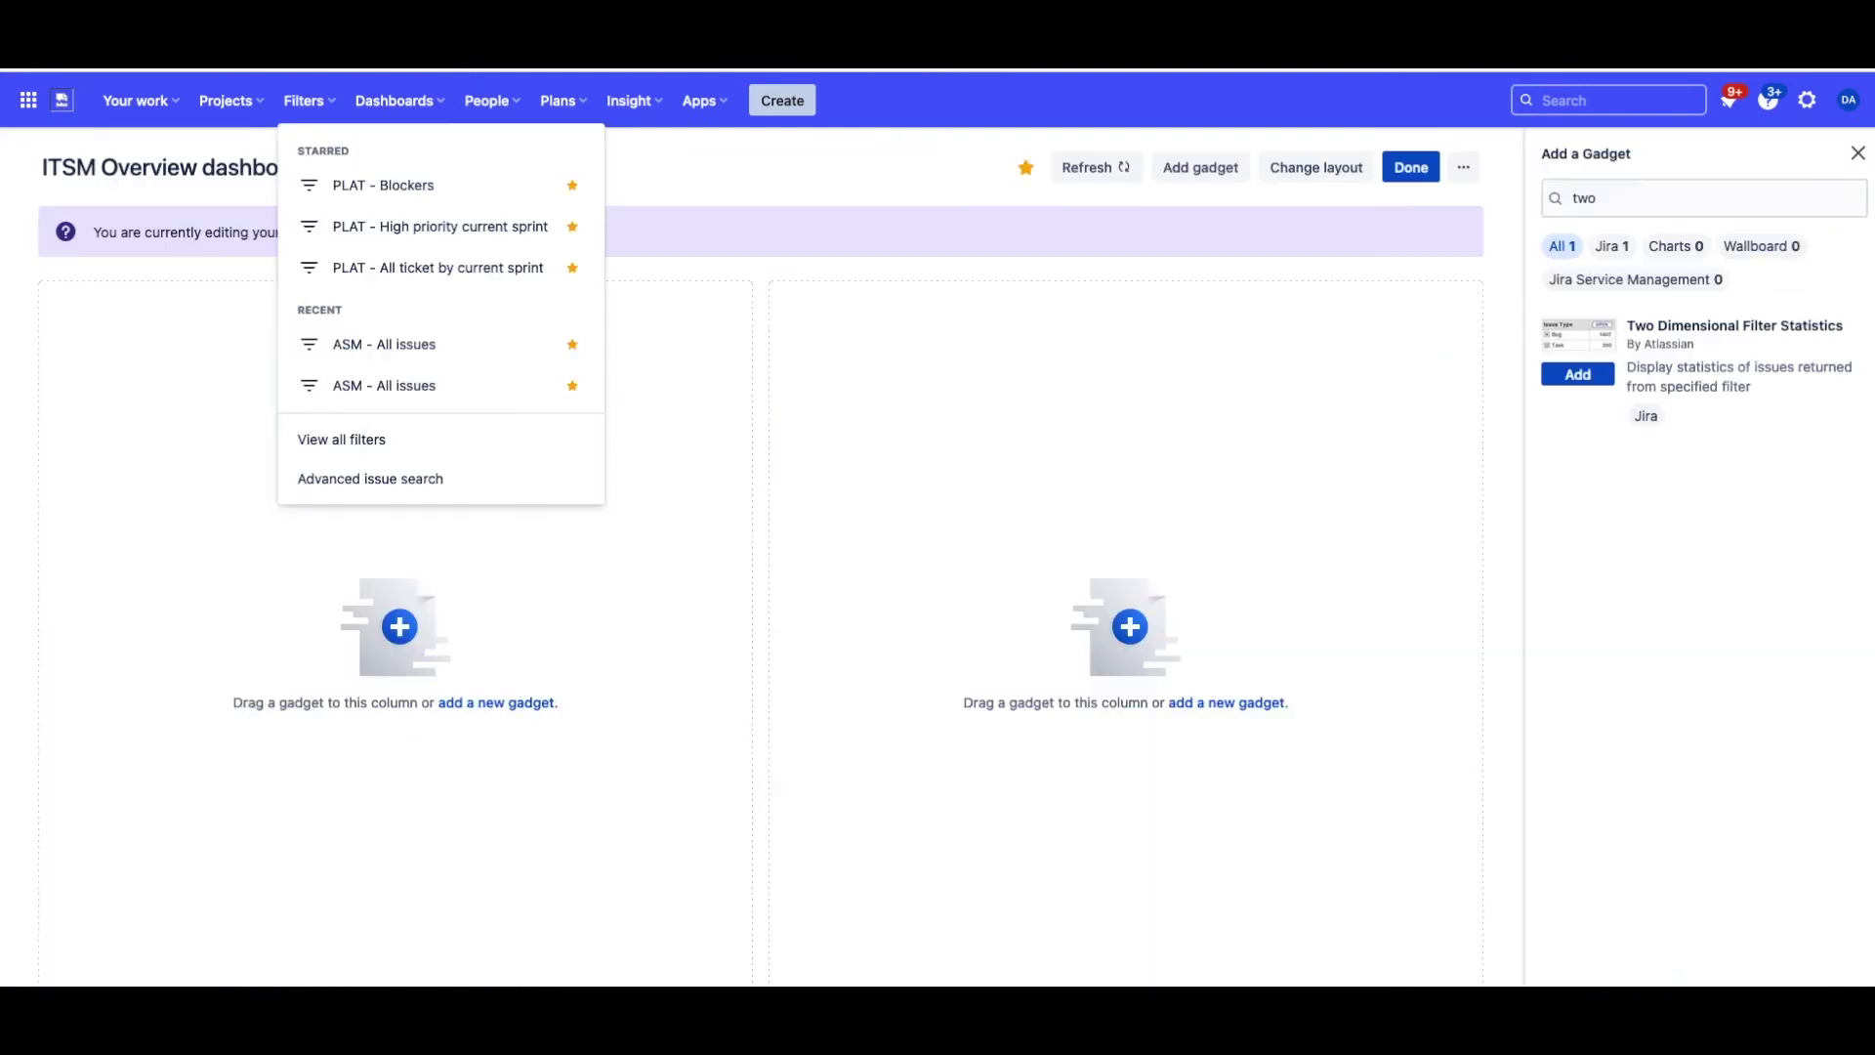
# - Add a Two Dimensional Filter Statistics gadget using the saved filter ASM - All issues
pyautogui.click(774, 358)
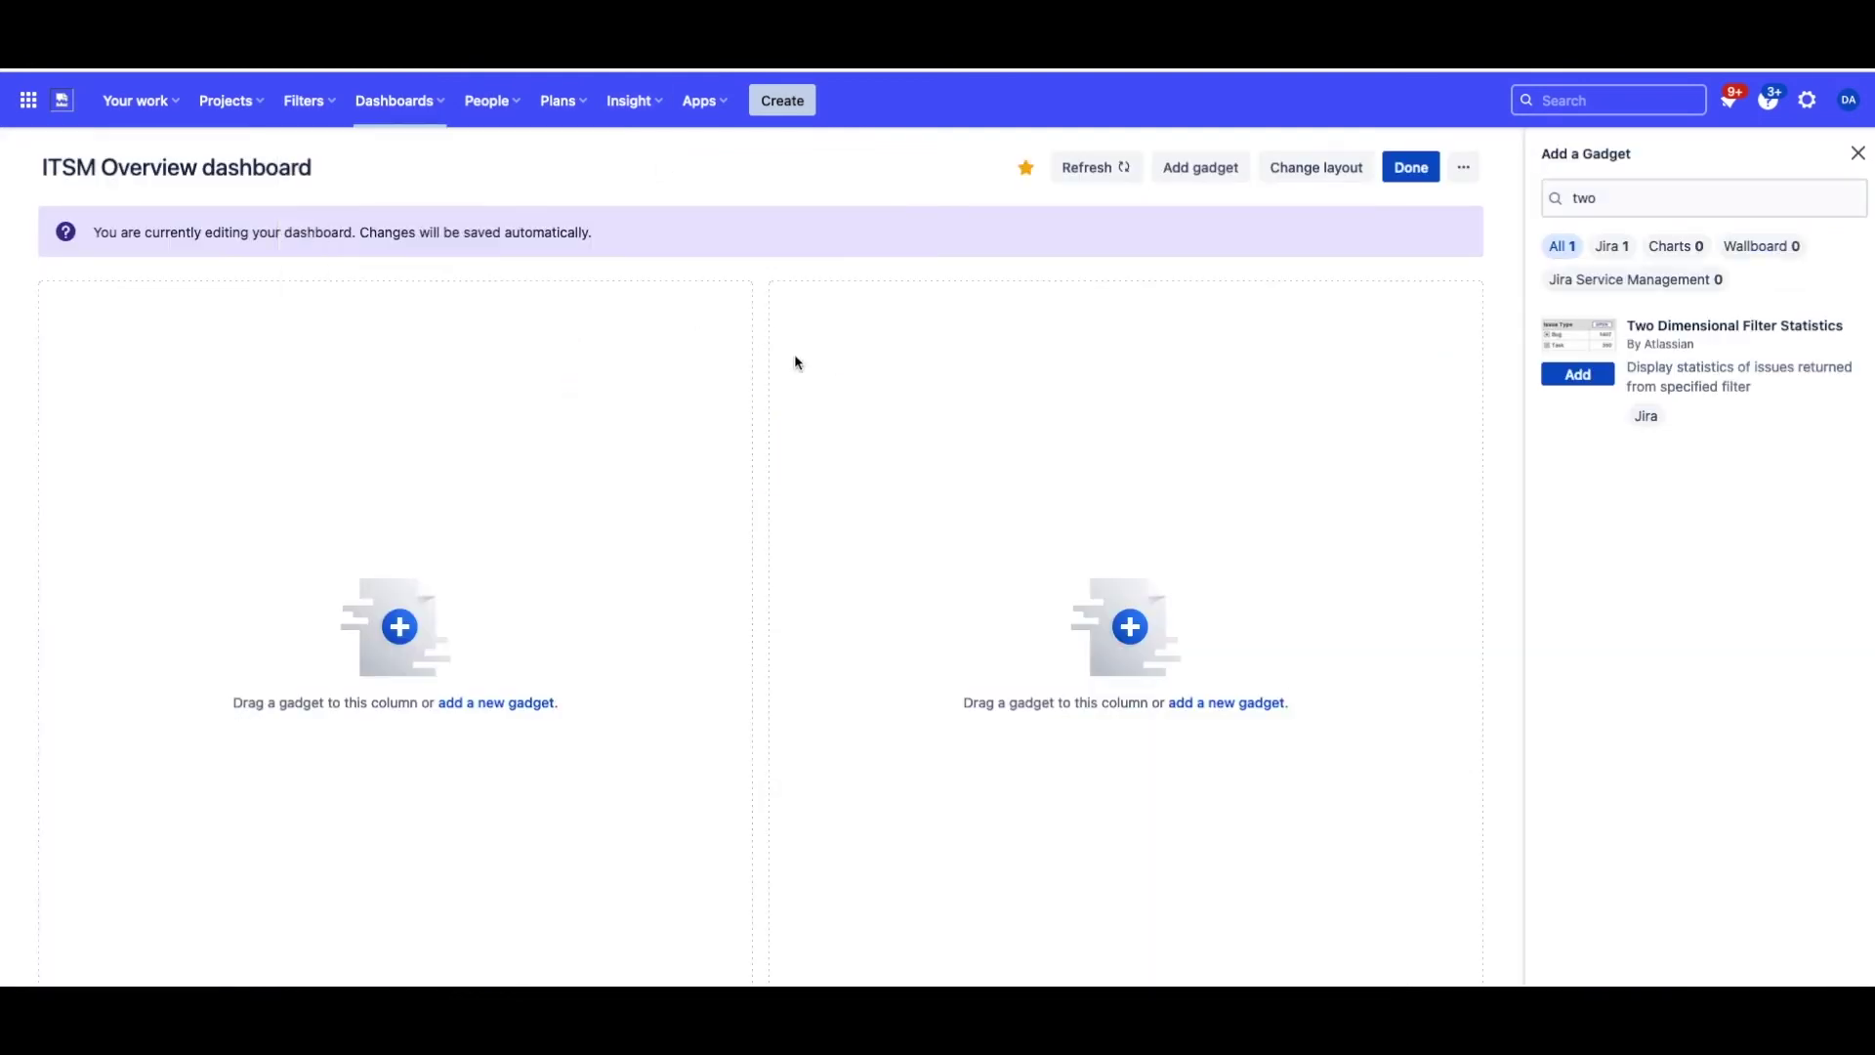
pyautogui.click(1578, 374)
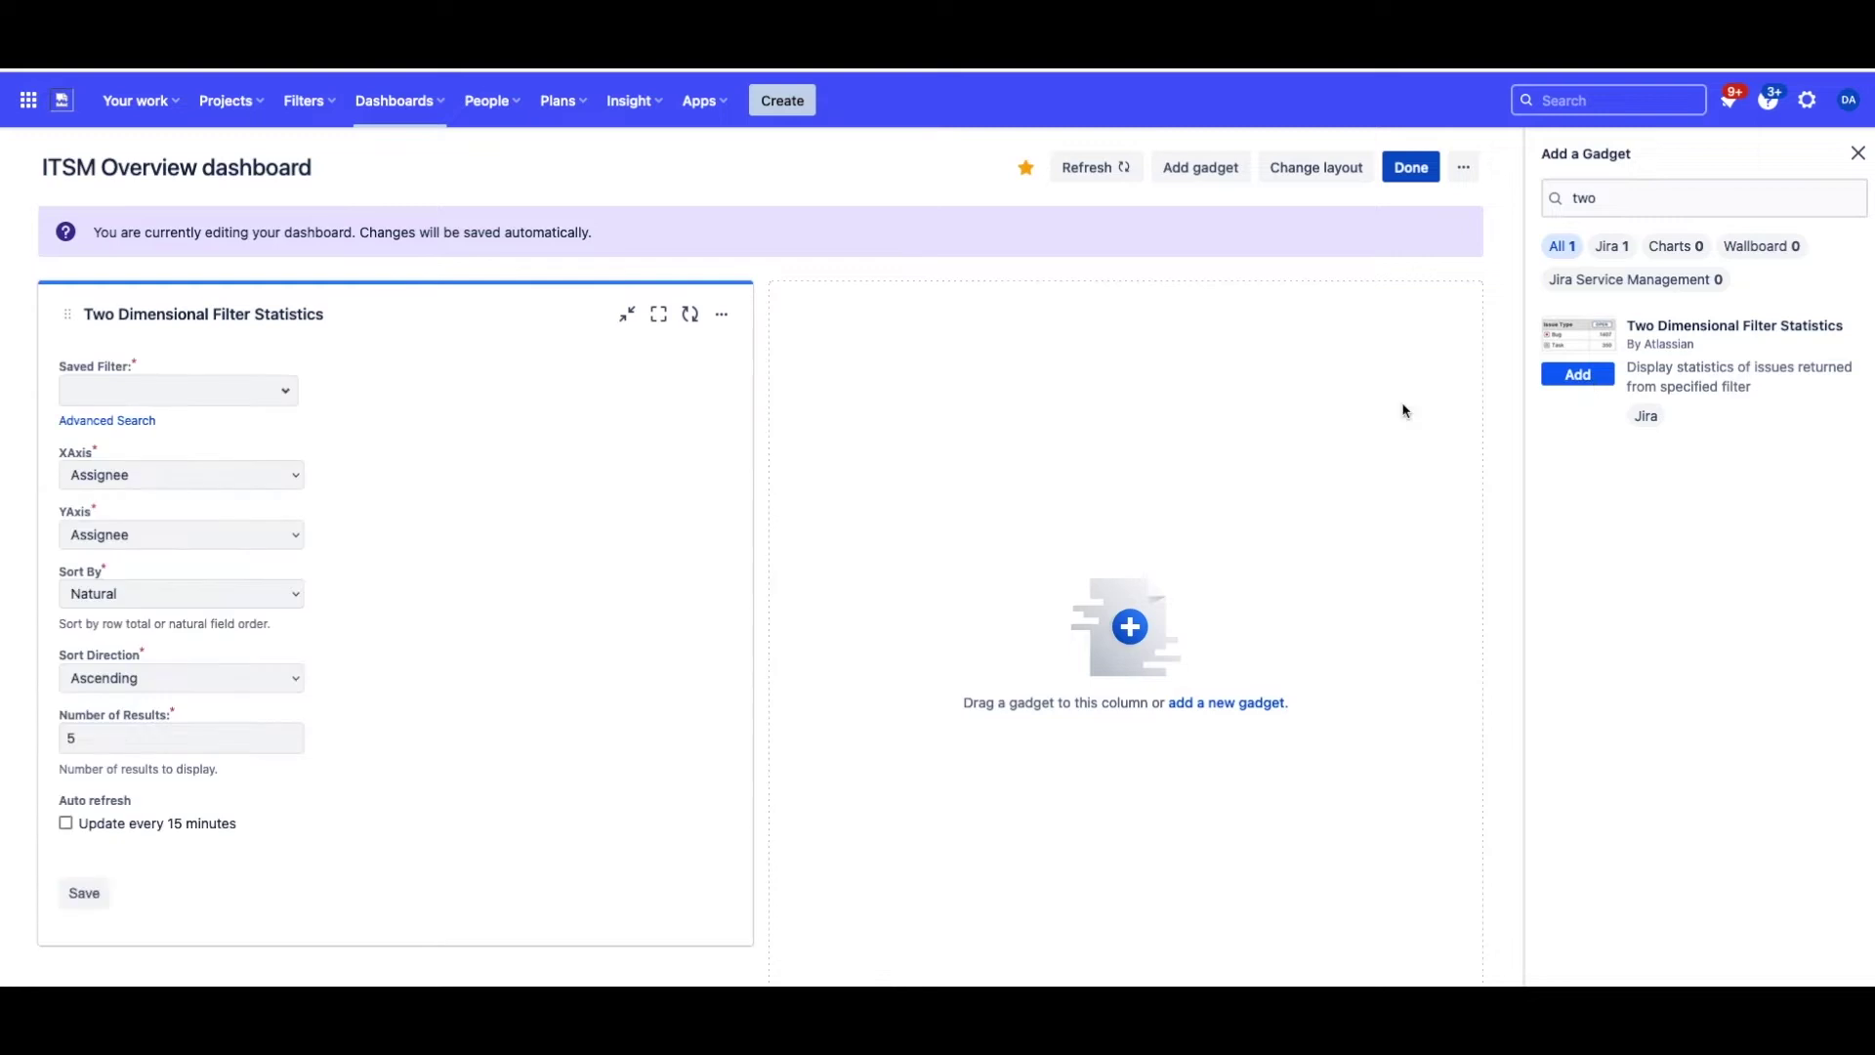
pyautogui.click(274, 390)
pyautogui.write('AMS')
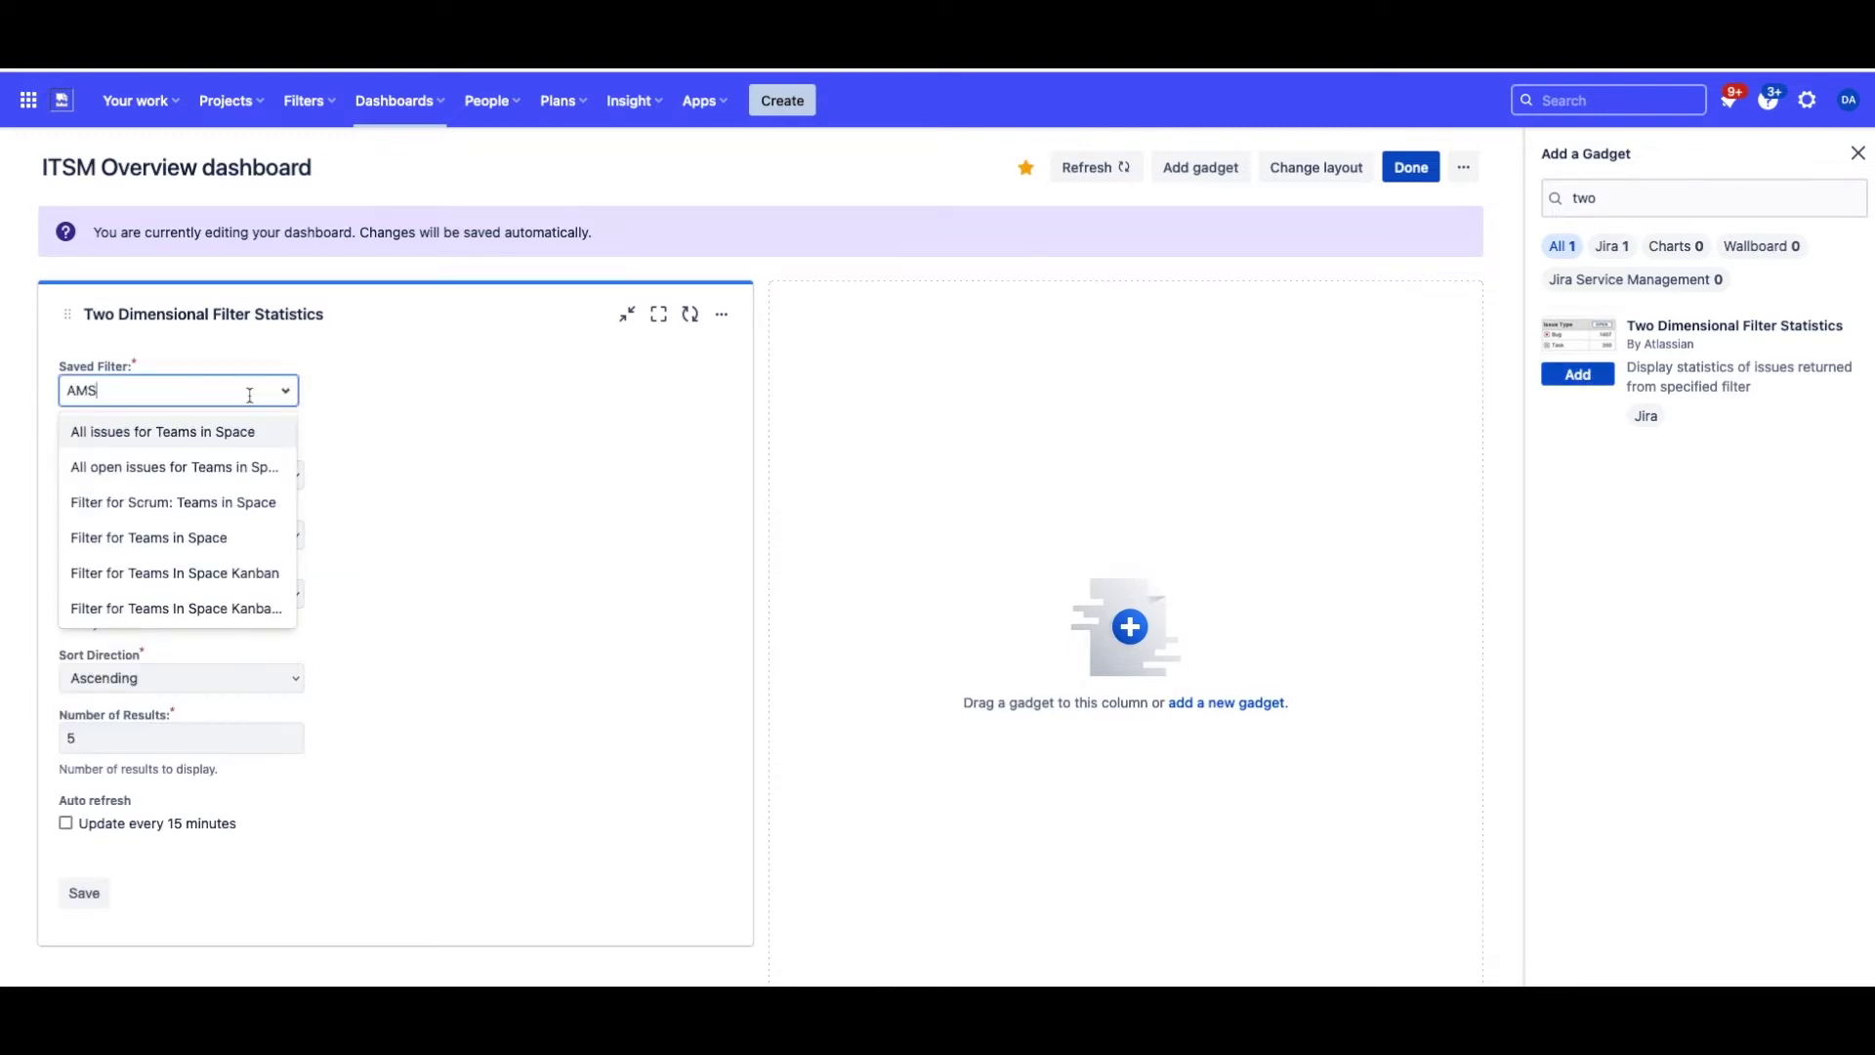
pyautogui.press('BackSpace')
pyautogui.press('BackSpace')
pyautogui.write('SM -')
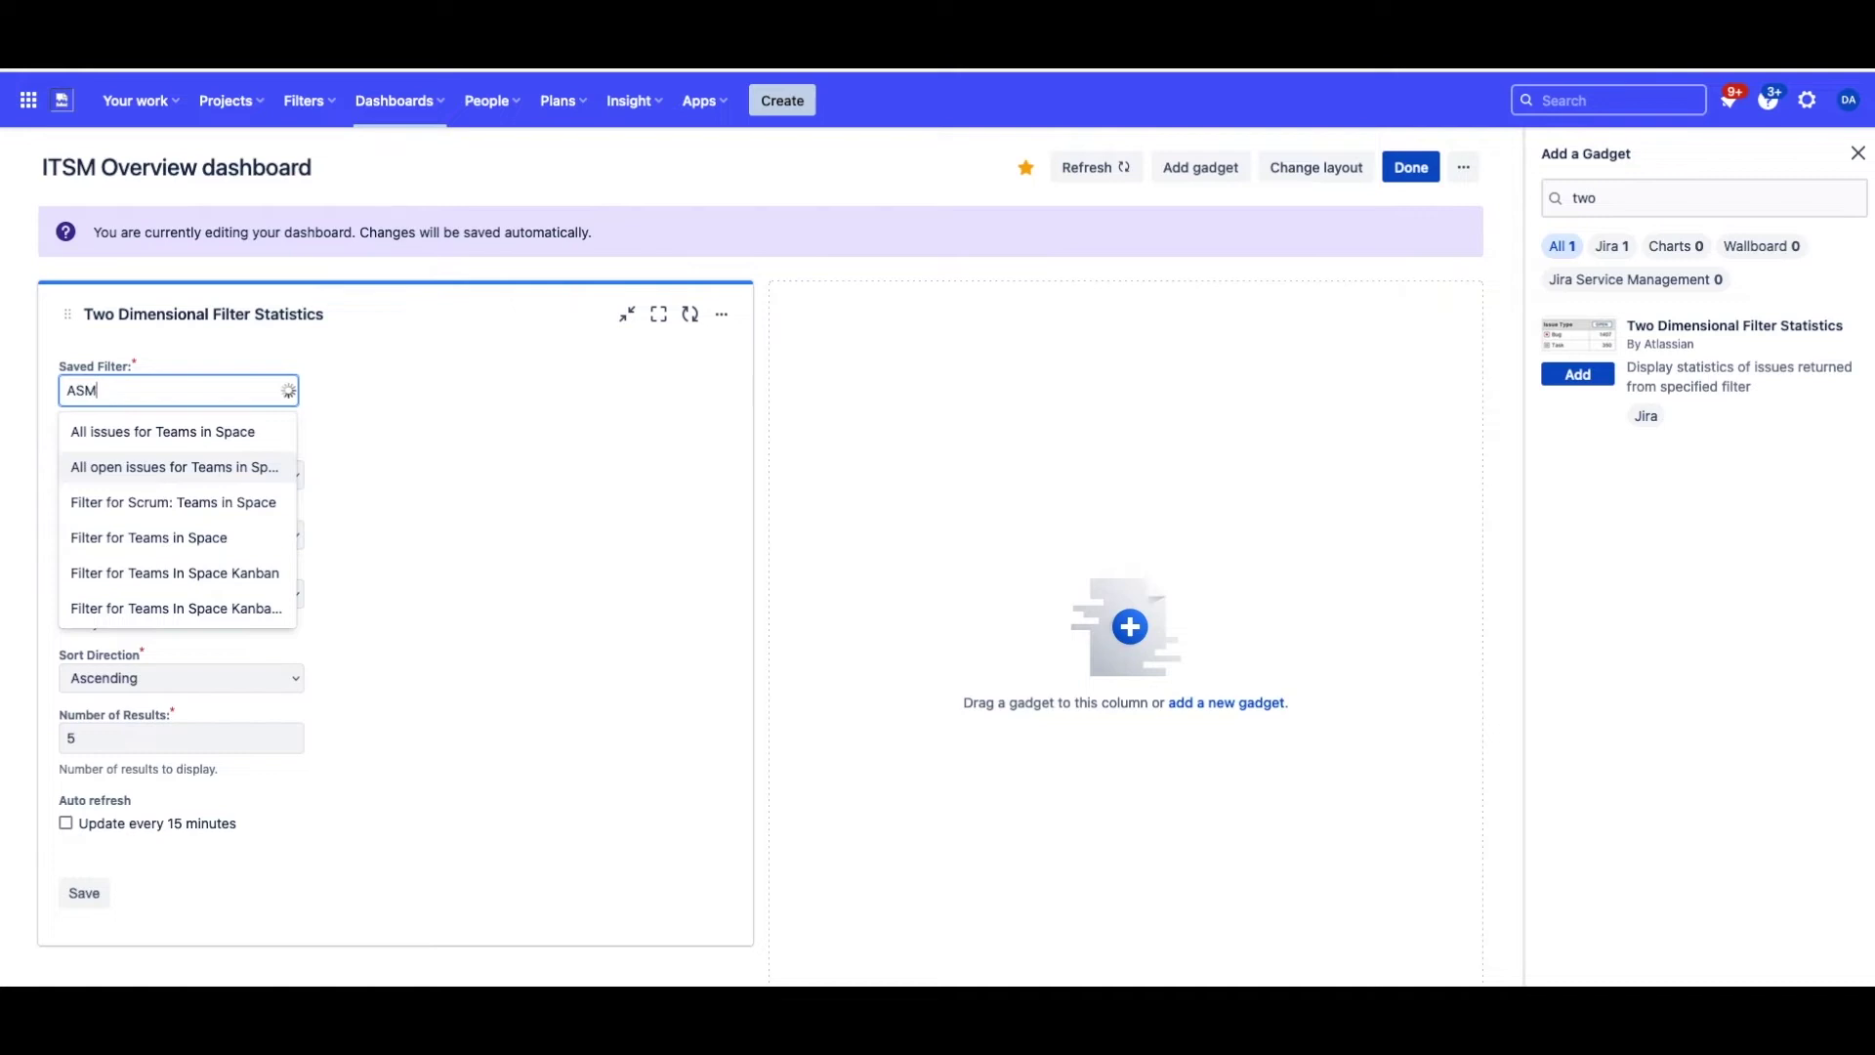
pyautogui.click(166, 430)
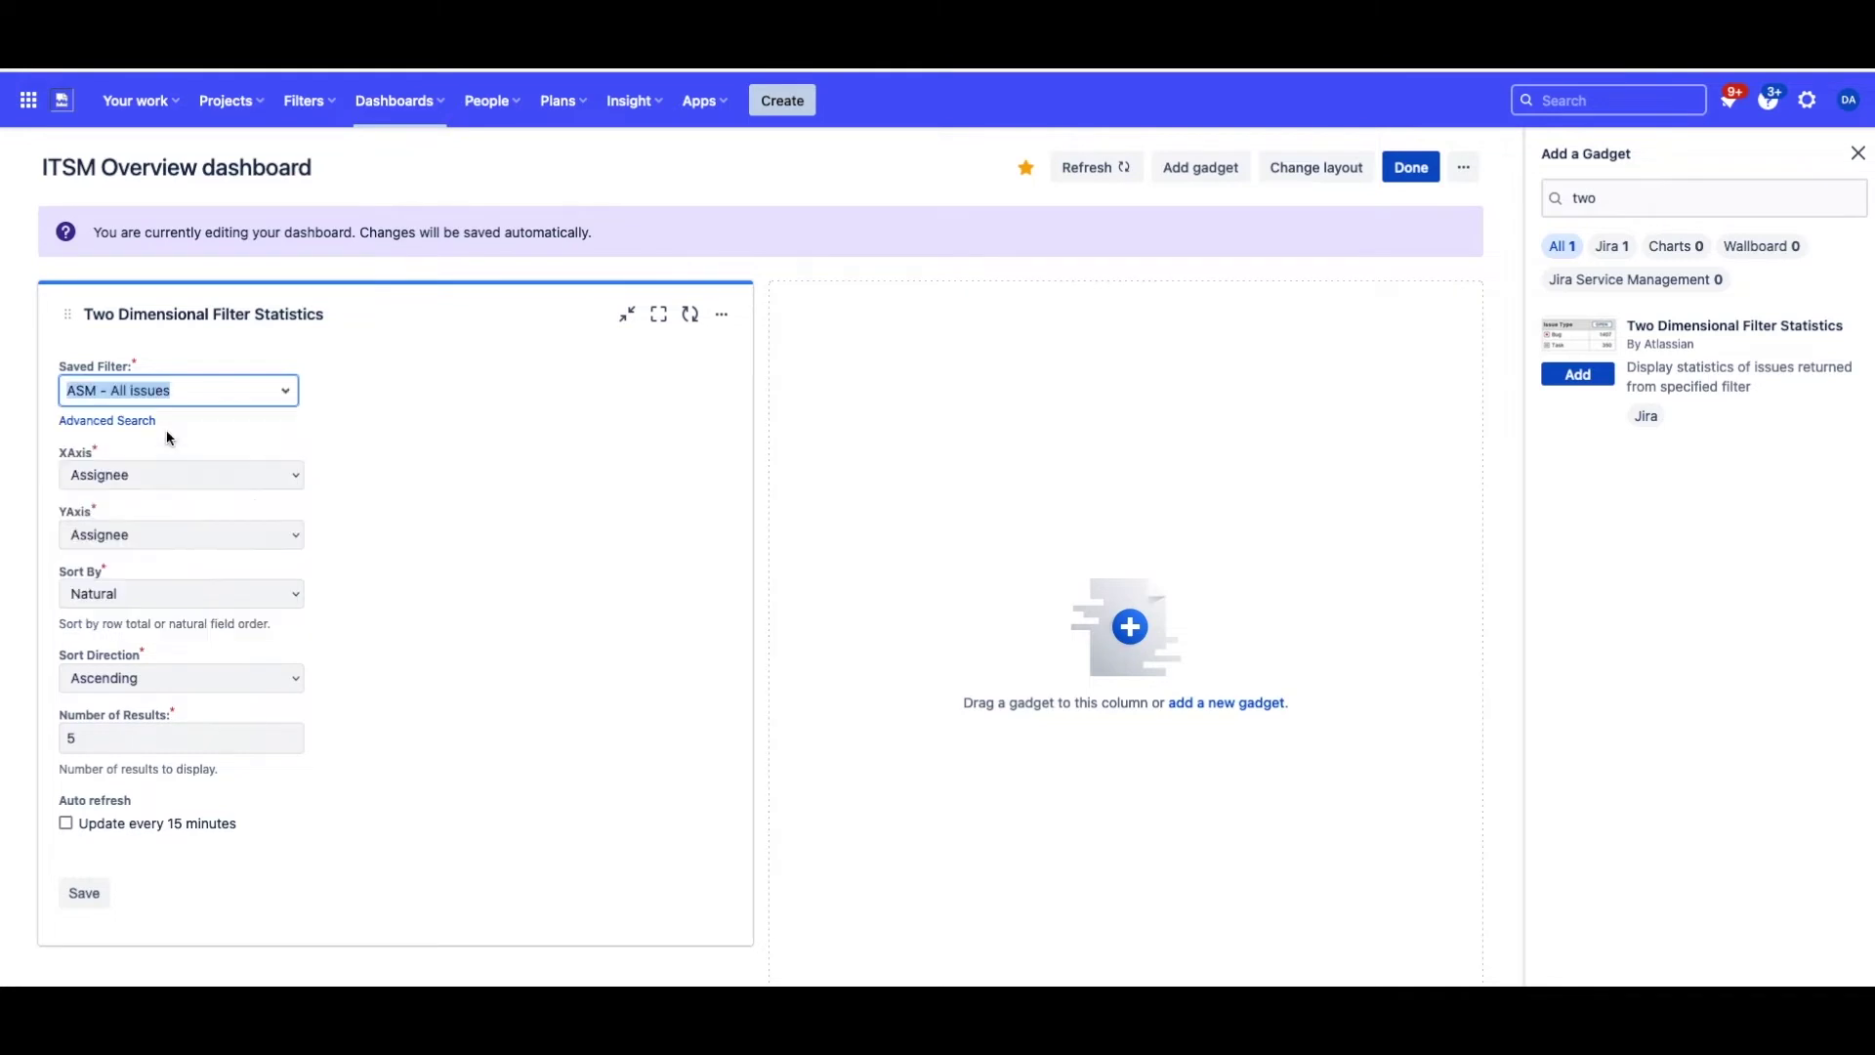
# - Set the gadget's X axis to Issue Type and save it
pyautogui.click(272, 477)
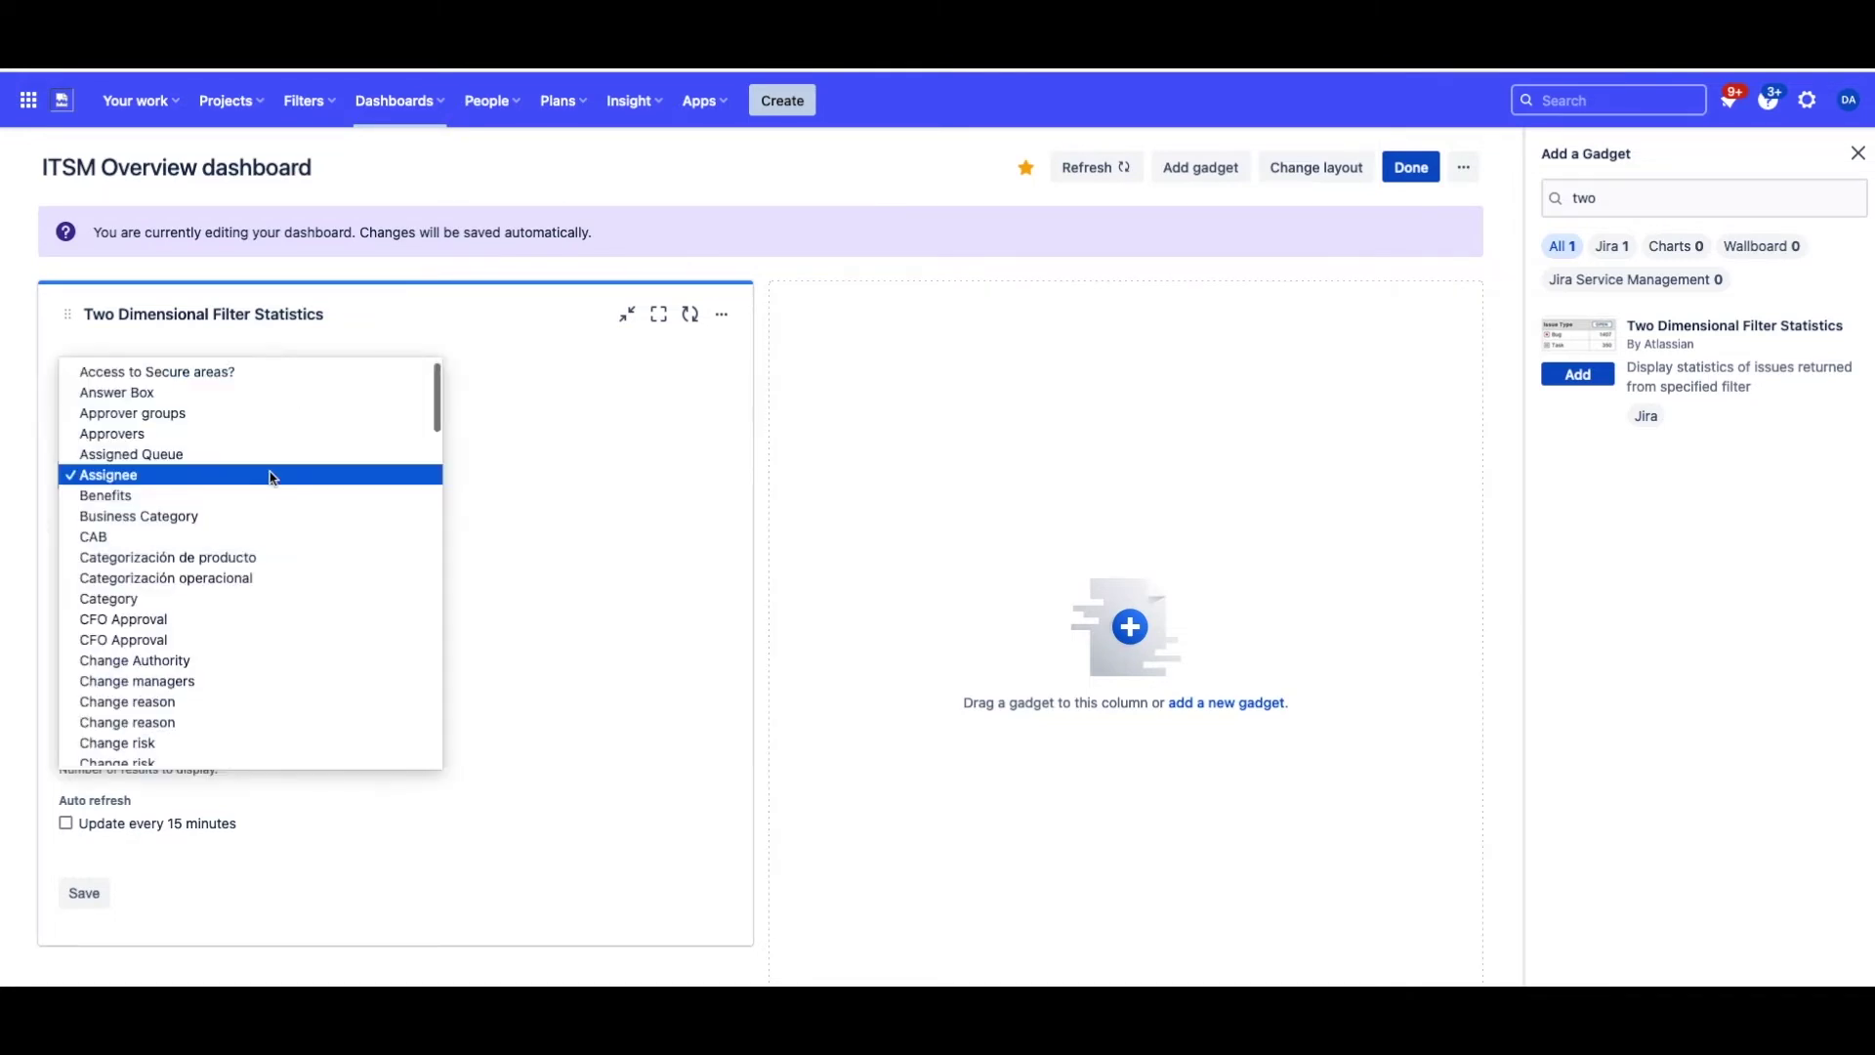
pyautogui.write('issue')
pyautogui.press('Return')
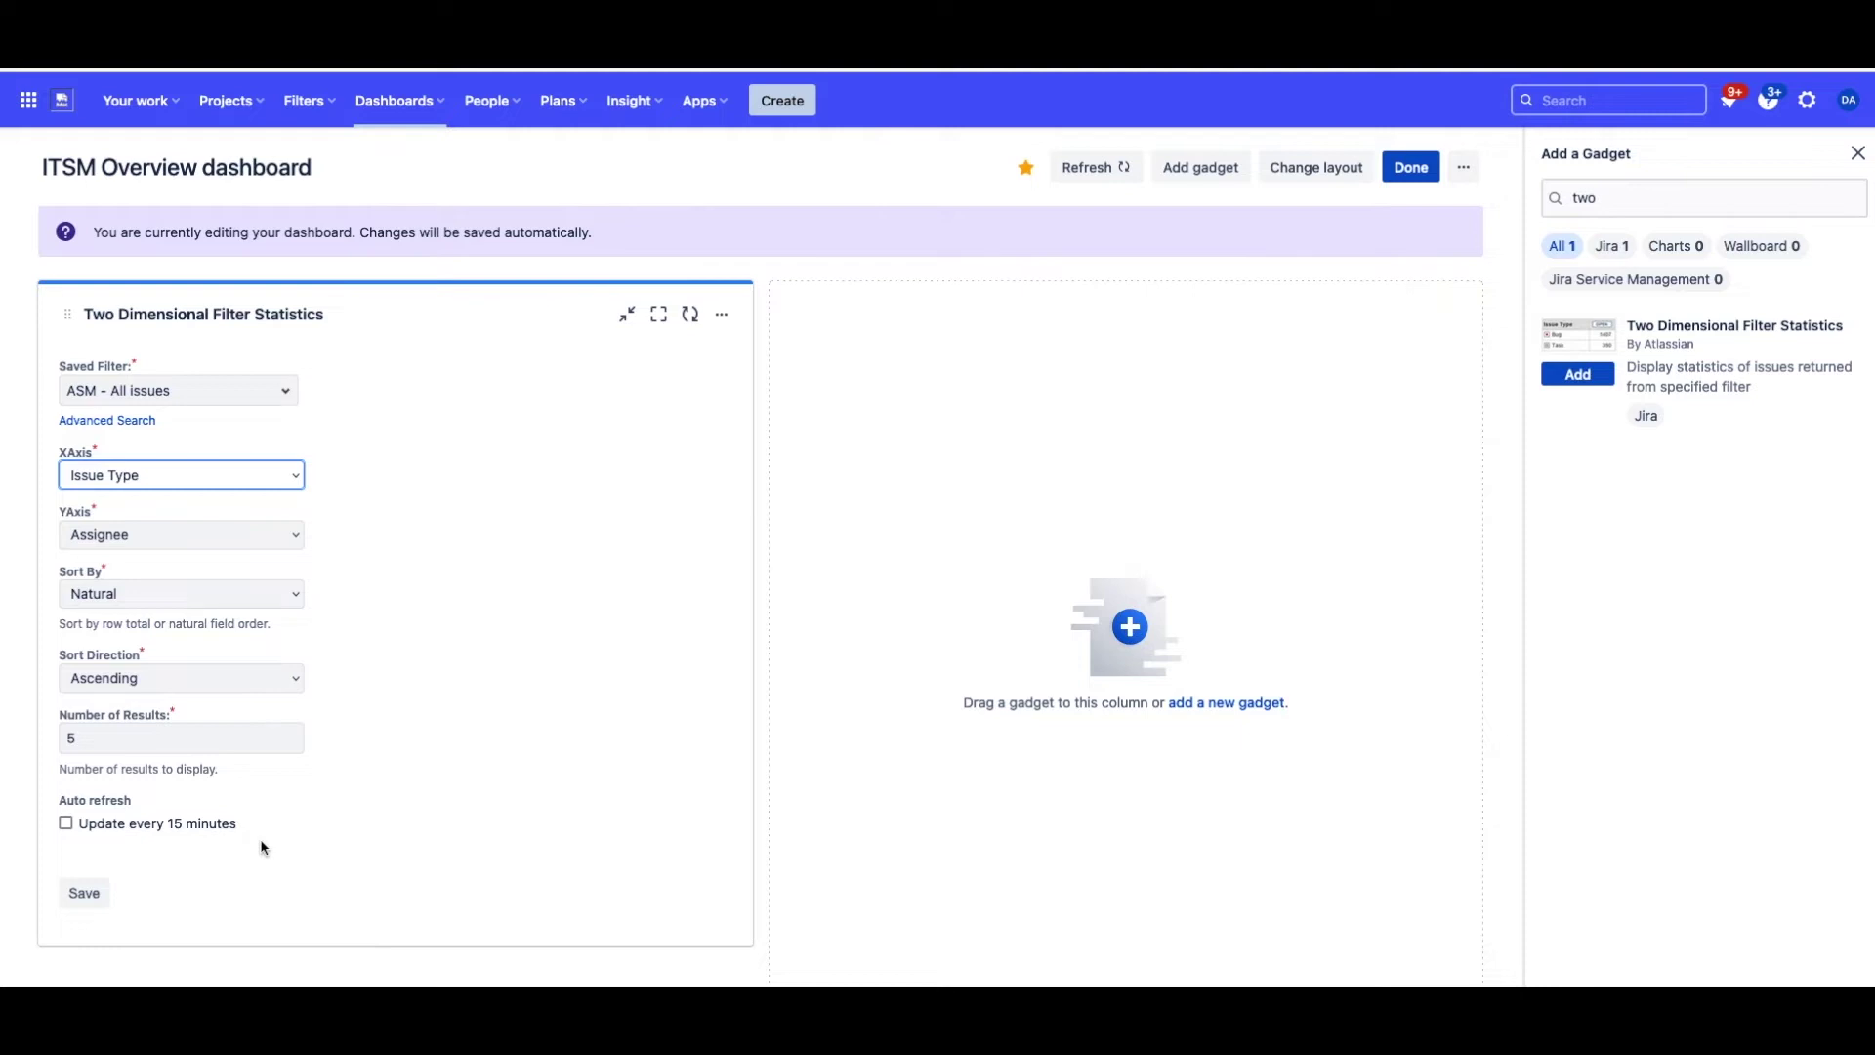
pyautogui.click(84, 896)
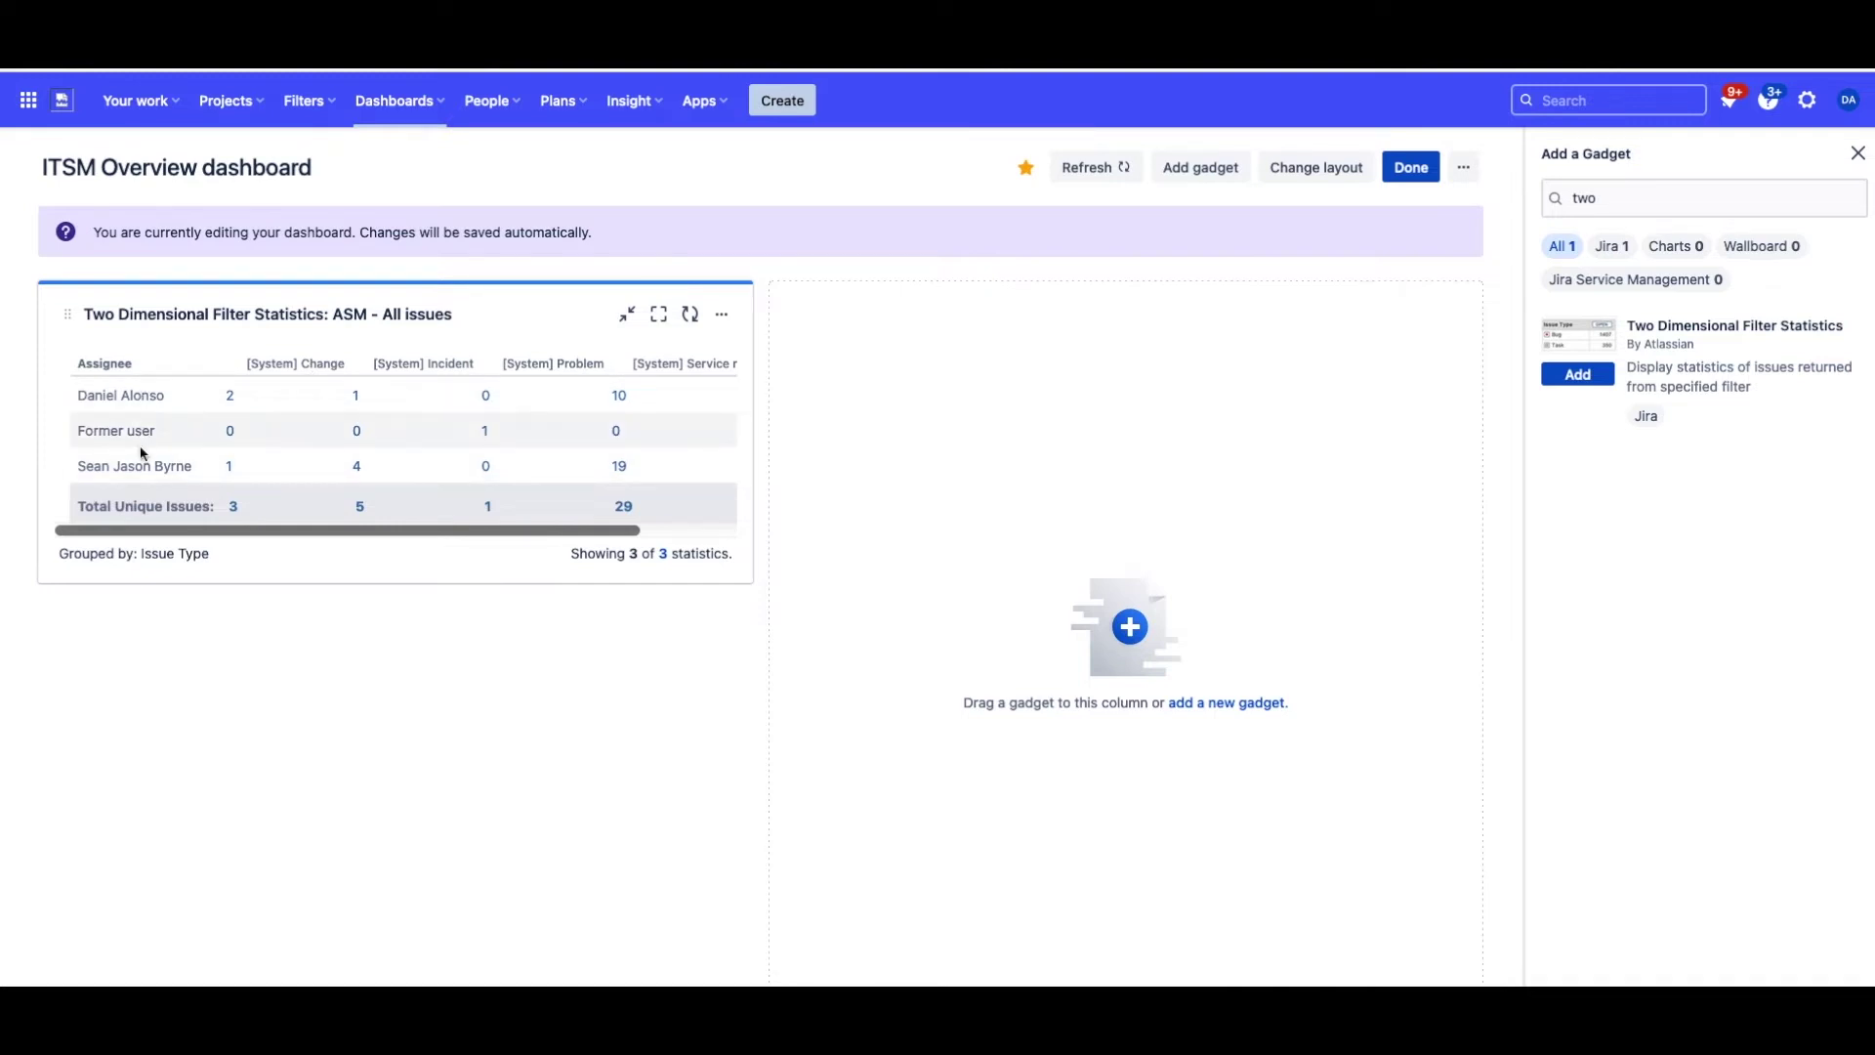
pyautogui.hscroll(5, 442, 447)
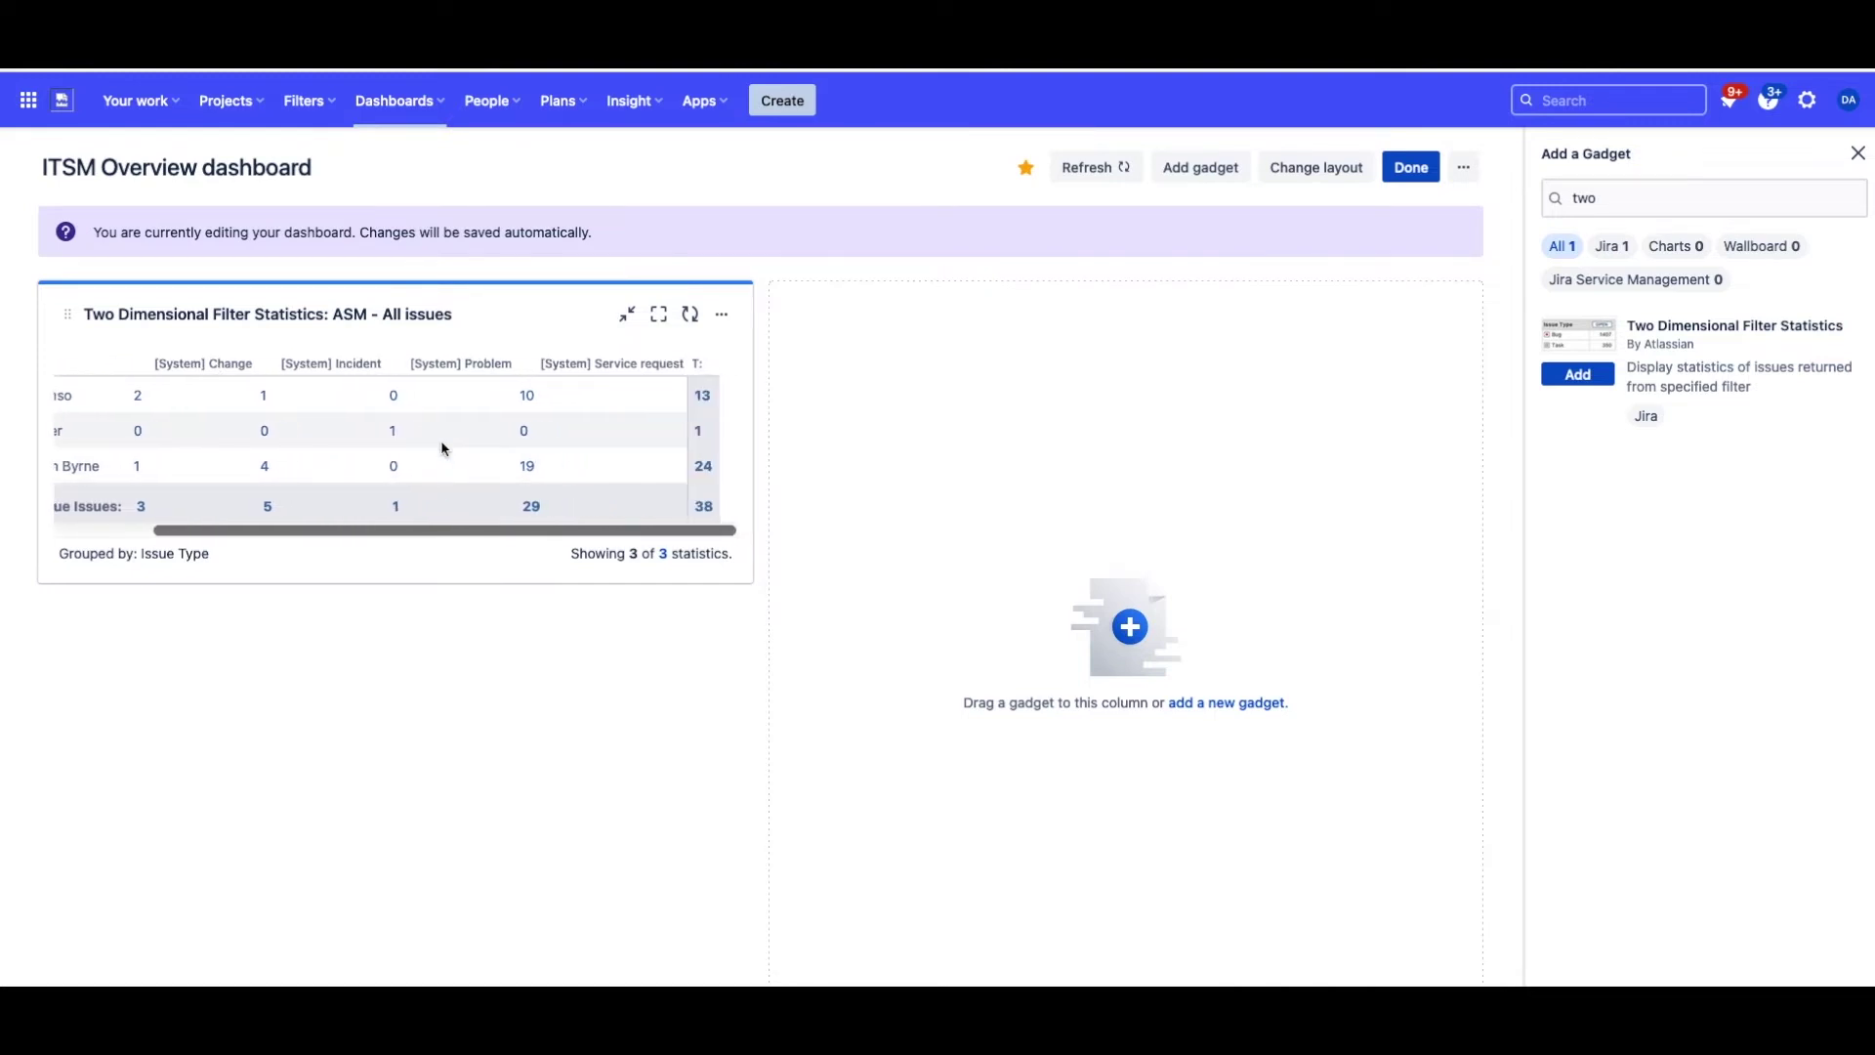
pyautogui.hscroll(-5, 573, 439)
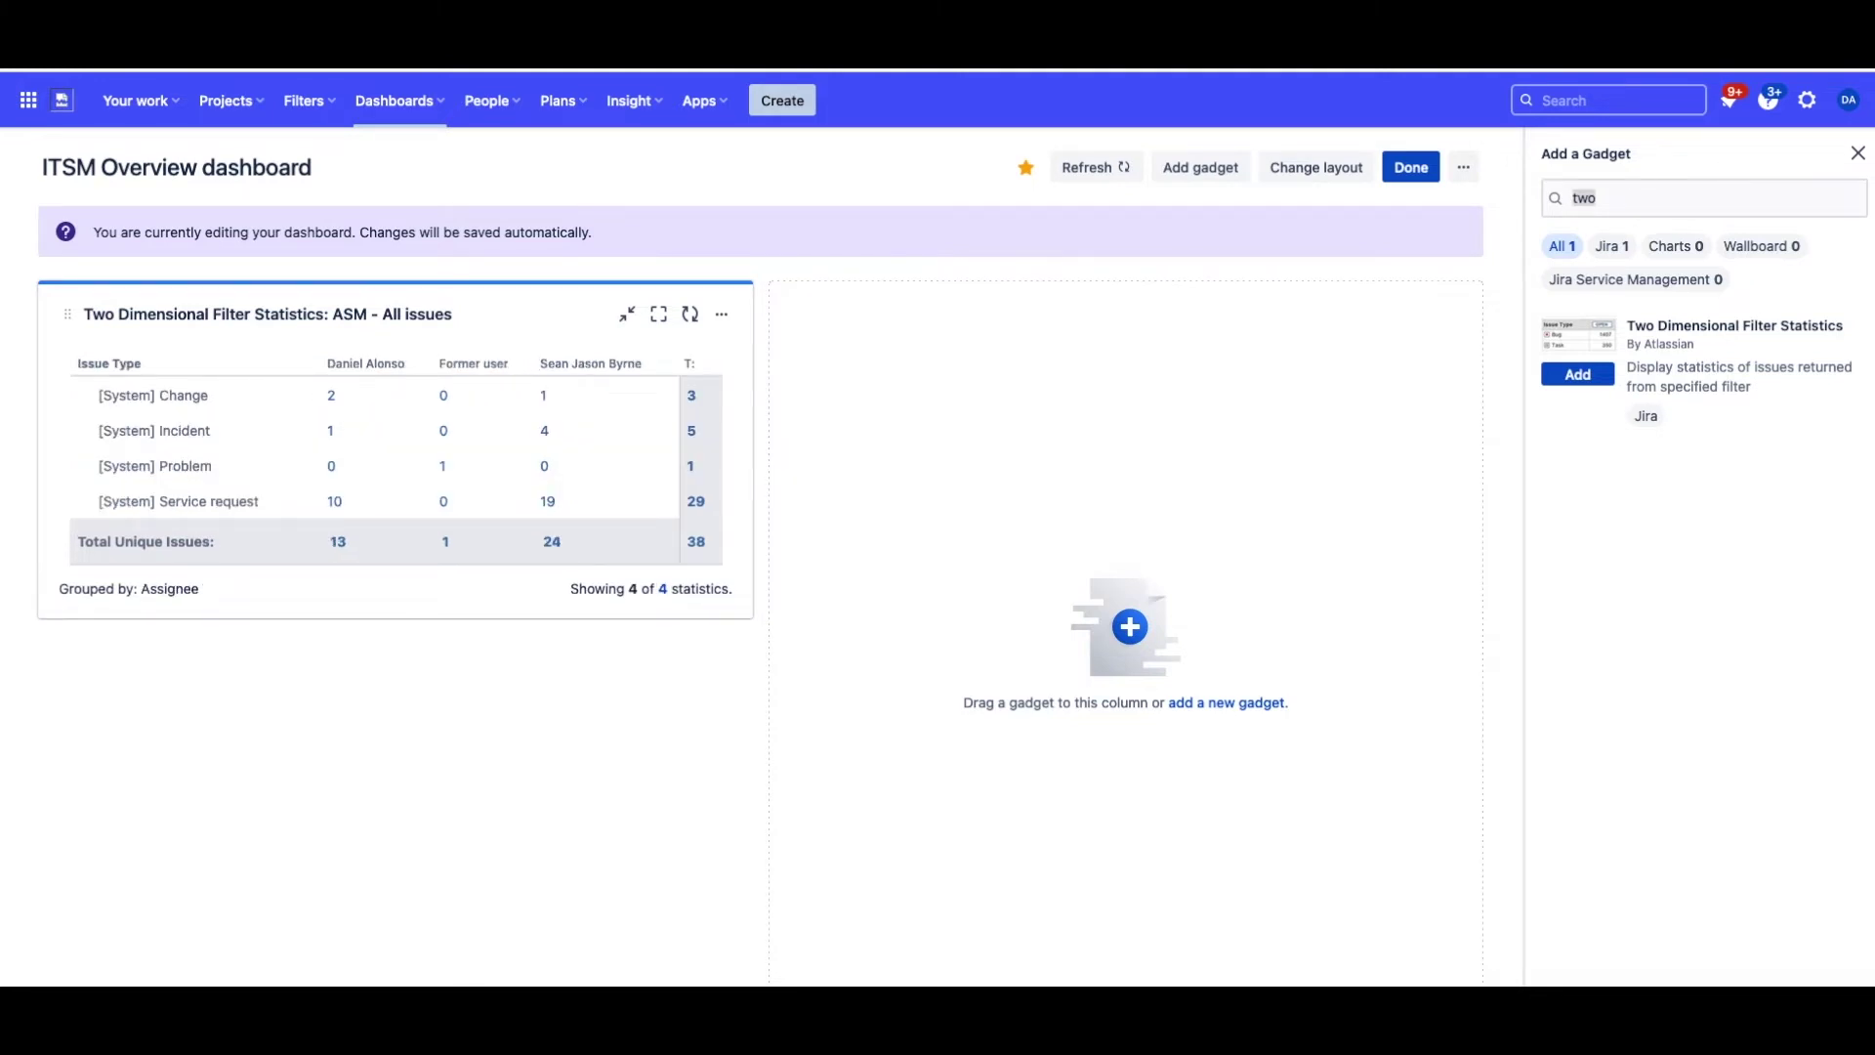
# - Add a Service project report gadget and place it in the right column
pyautogui.click(1627, 201)
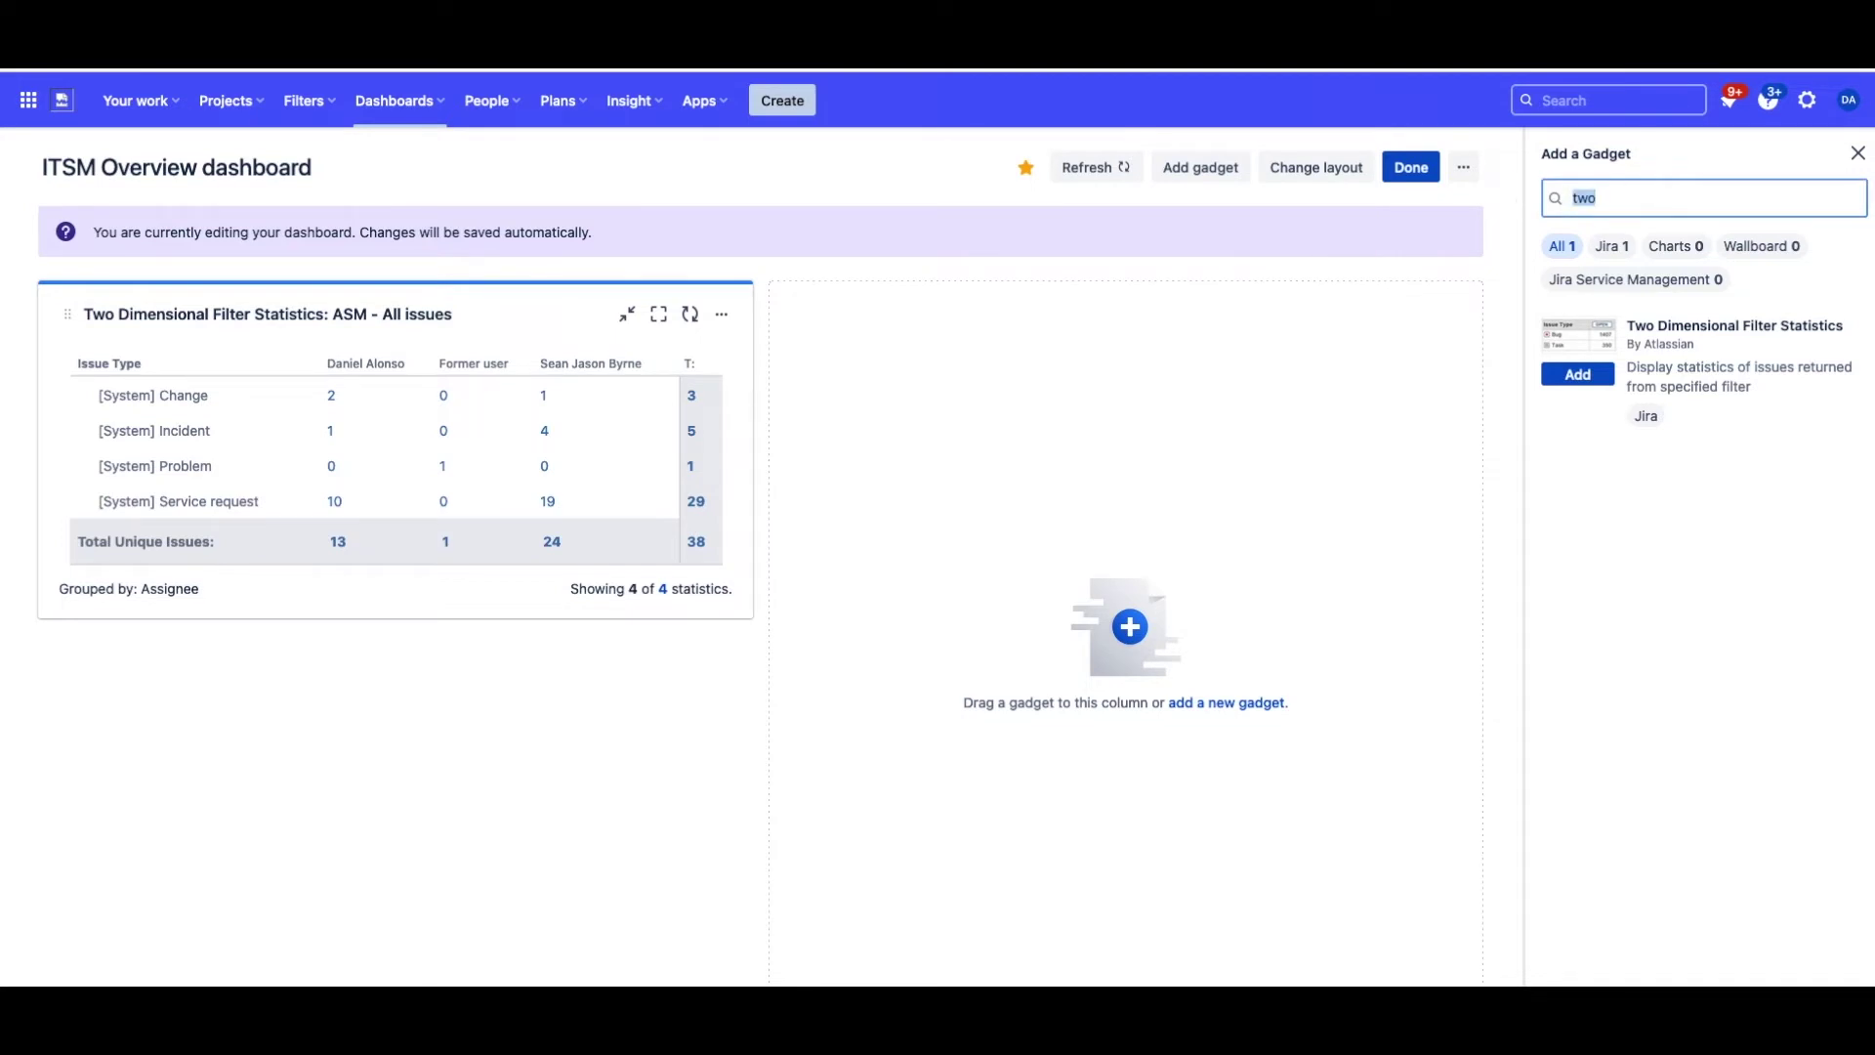
pyautogui.write('cre')
pyautogui.press('BackSpace')
pyautogui.press('BackSpace')
pyautogui.press('BackSpace')
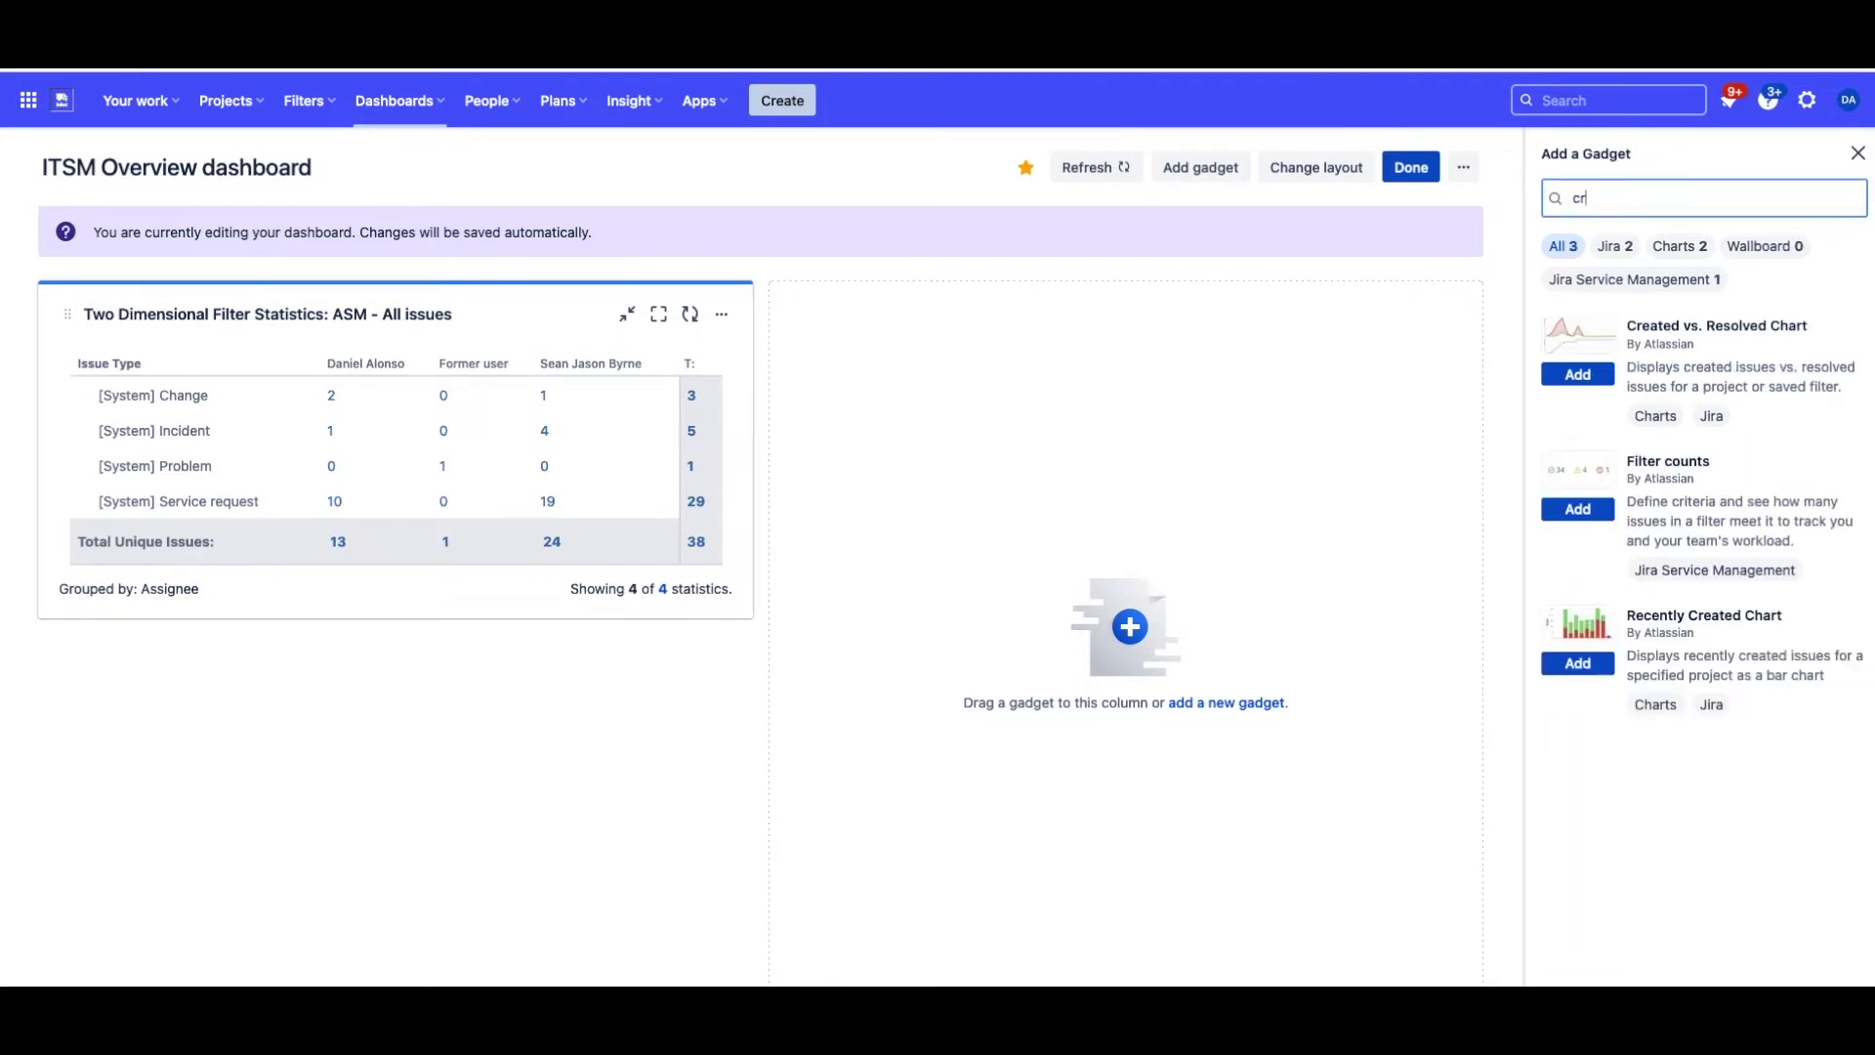
pyautogui.write('serv')
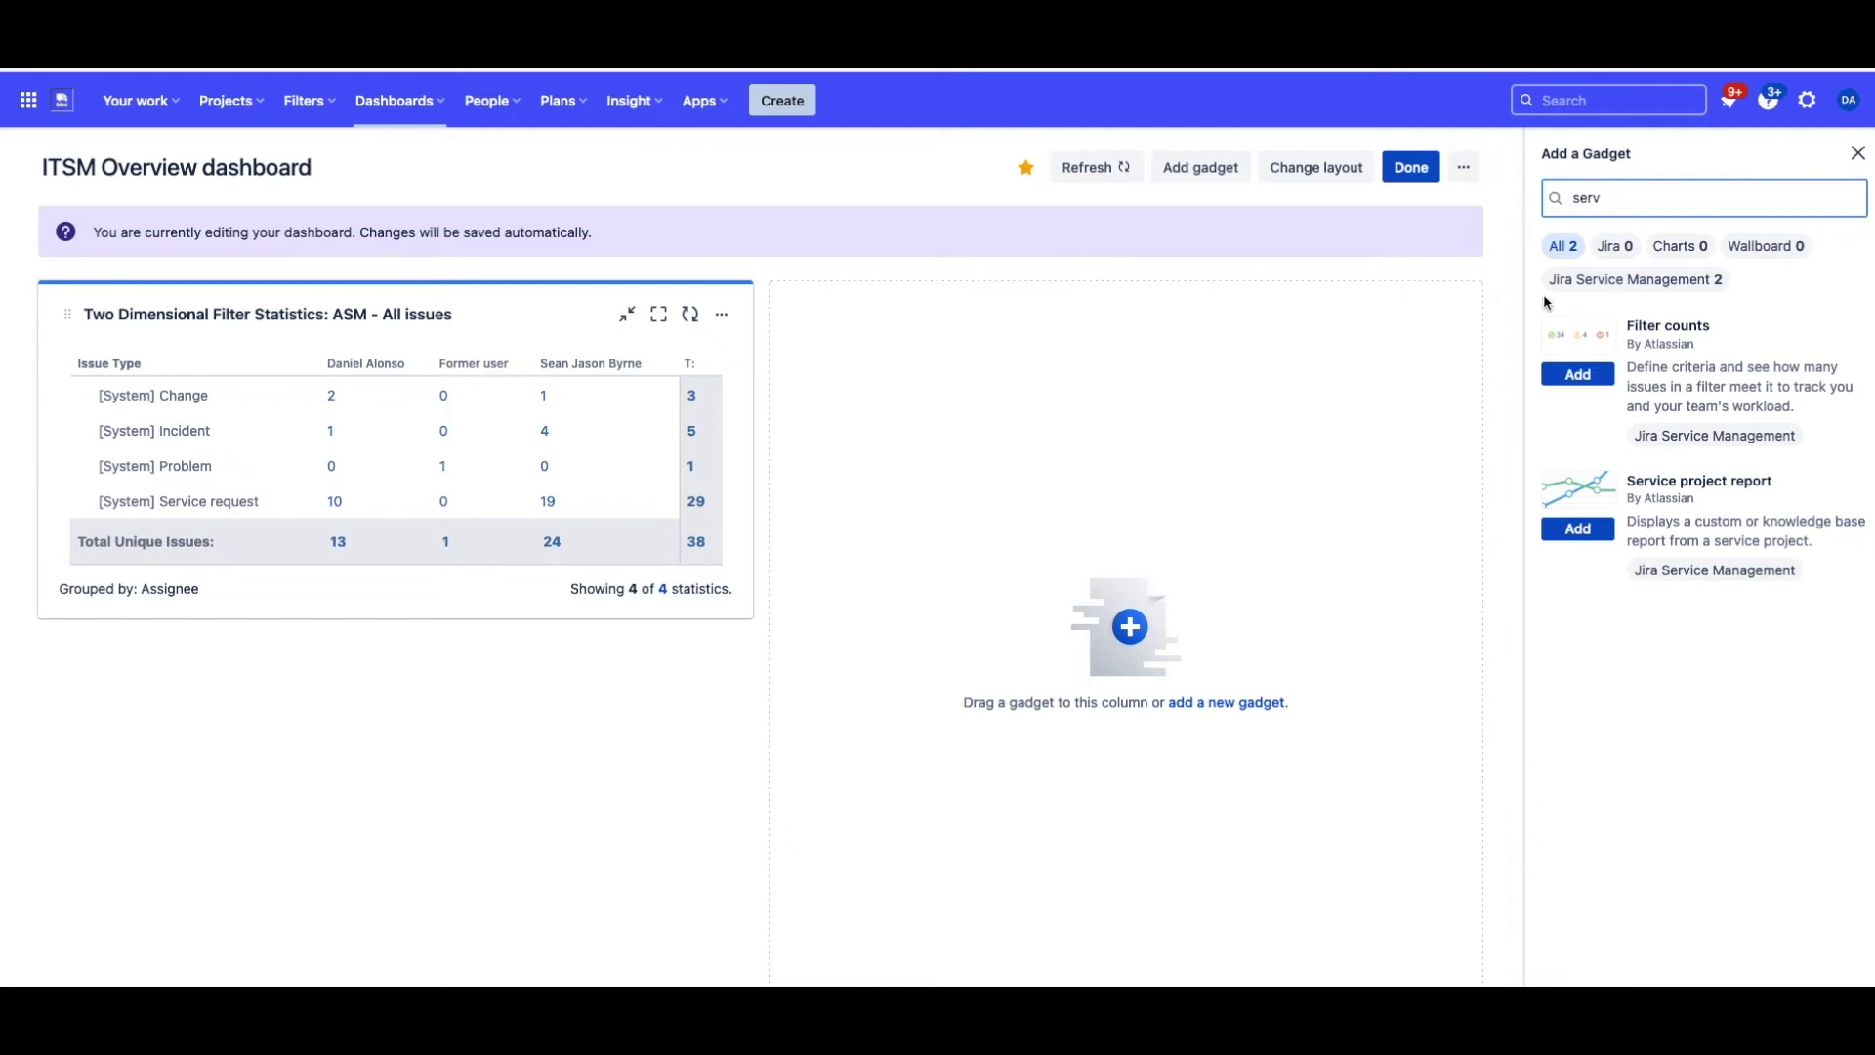
pyautogui.click(1609, 282)
pyautogui.click(1578, 532)
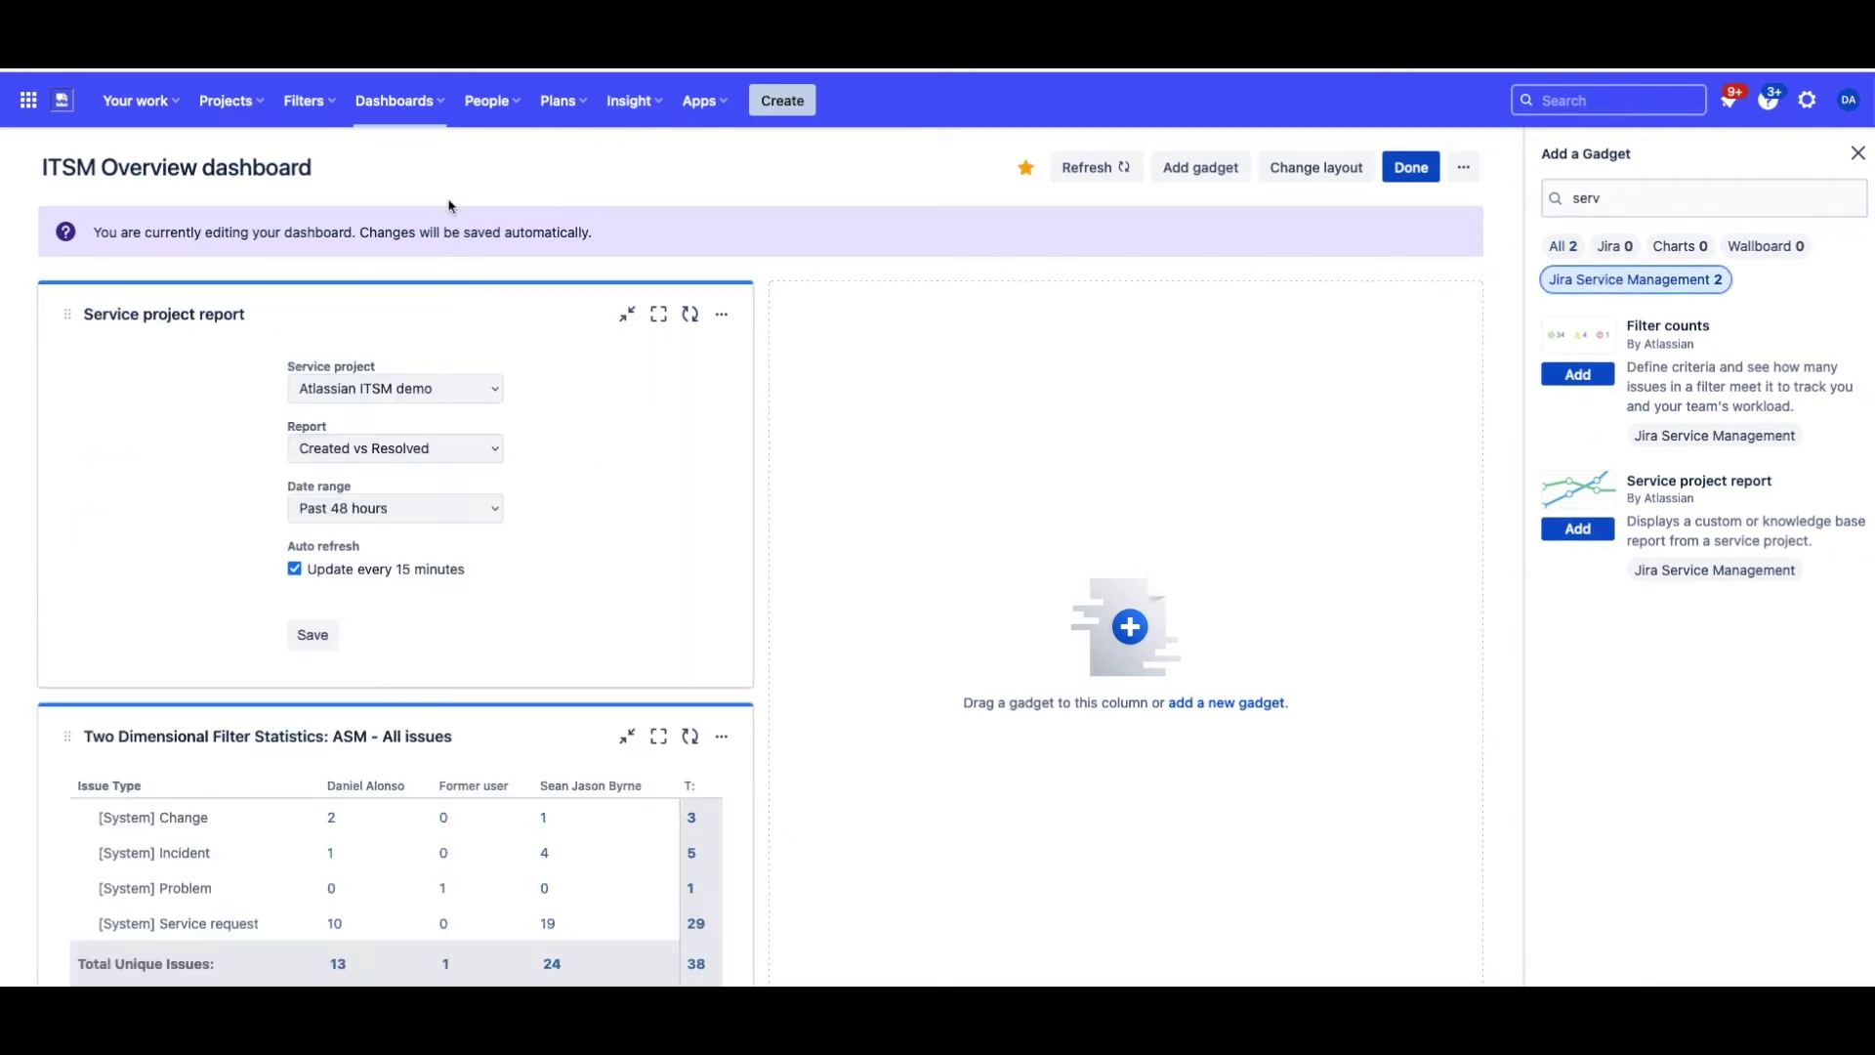
pyautogui.moveTo(389, 309); pyautogui.dragTo(1163, 341)
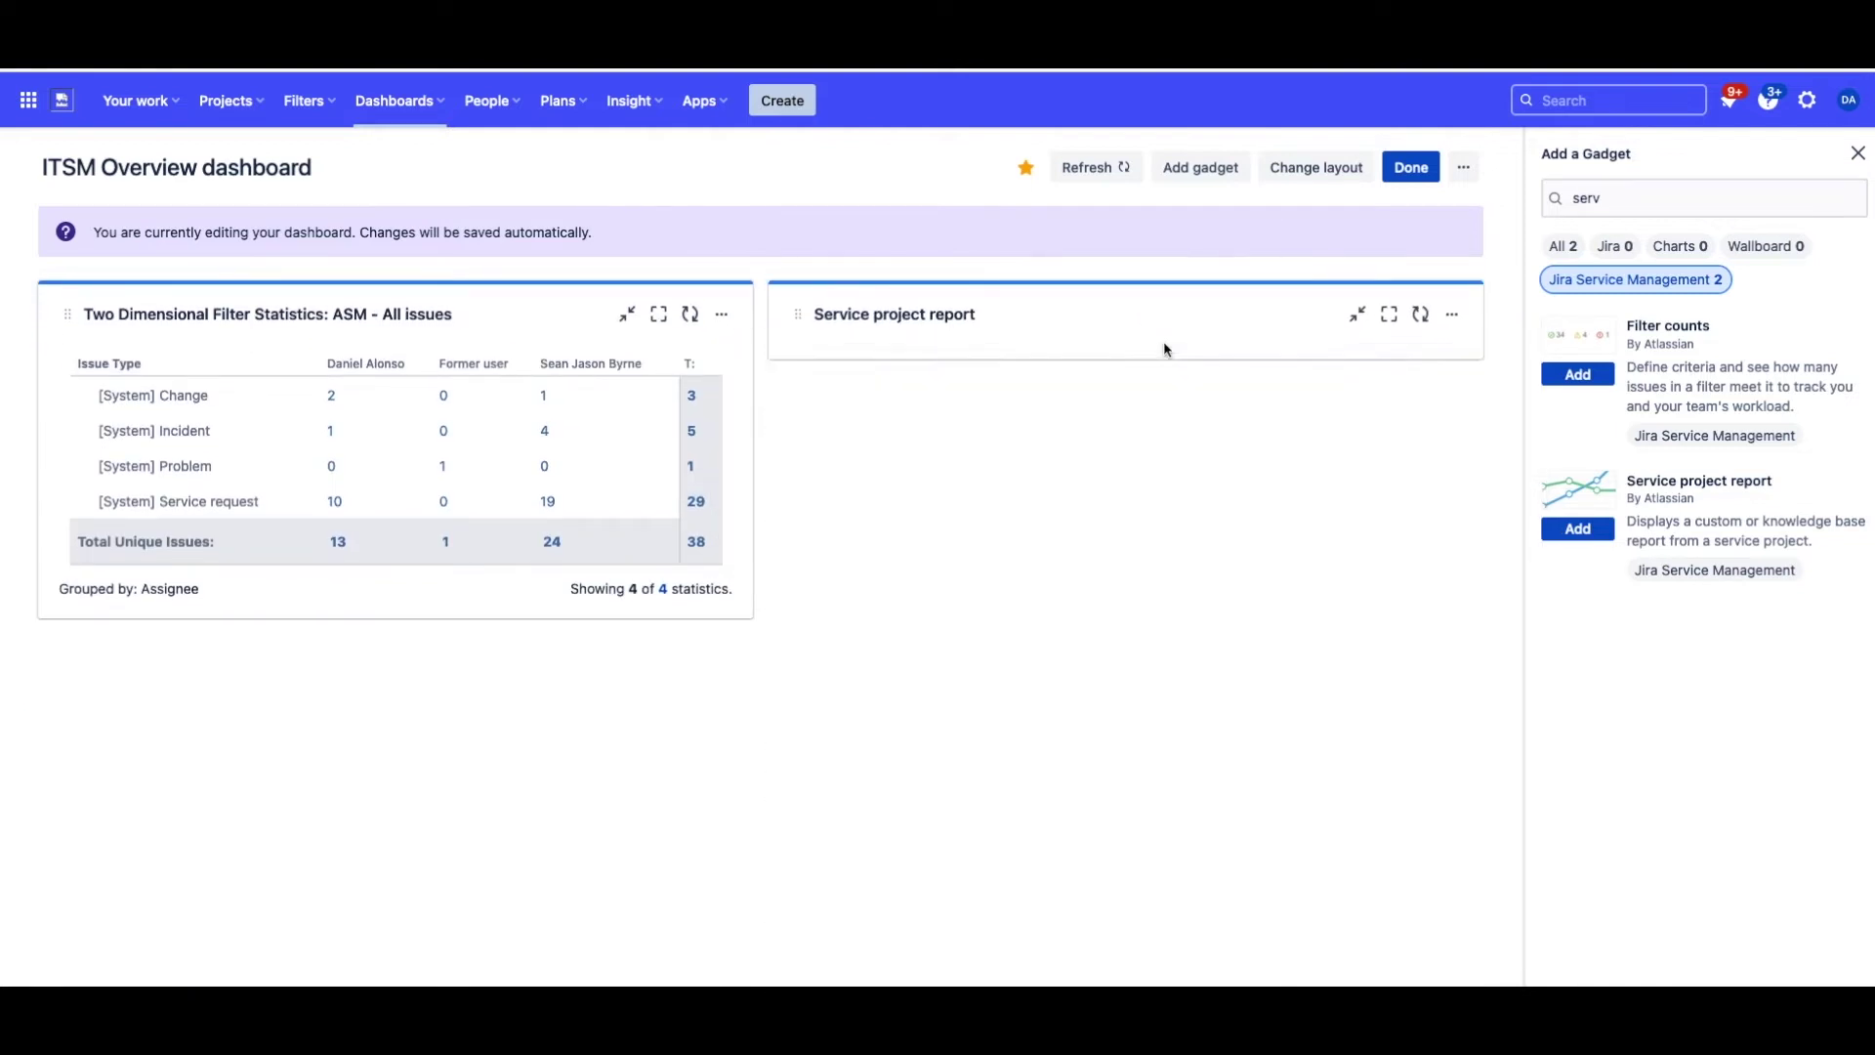
# - Configure the report for Atlassian ITSM demo over the past 7 days and save it
pyautogui.click(1139, 396)
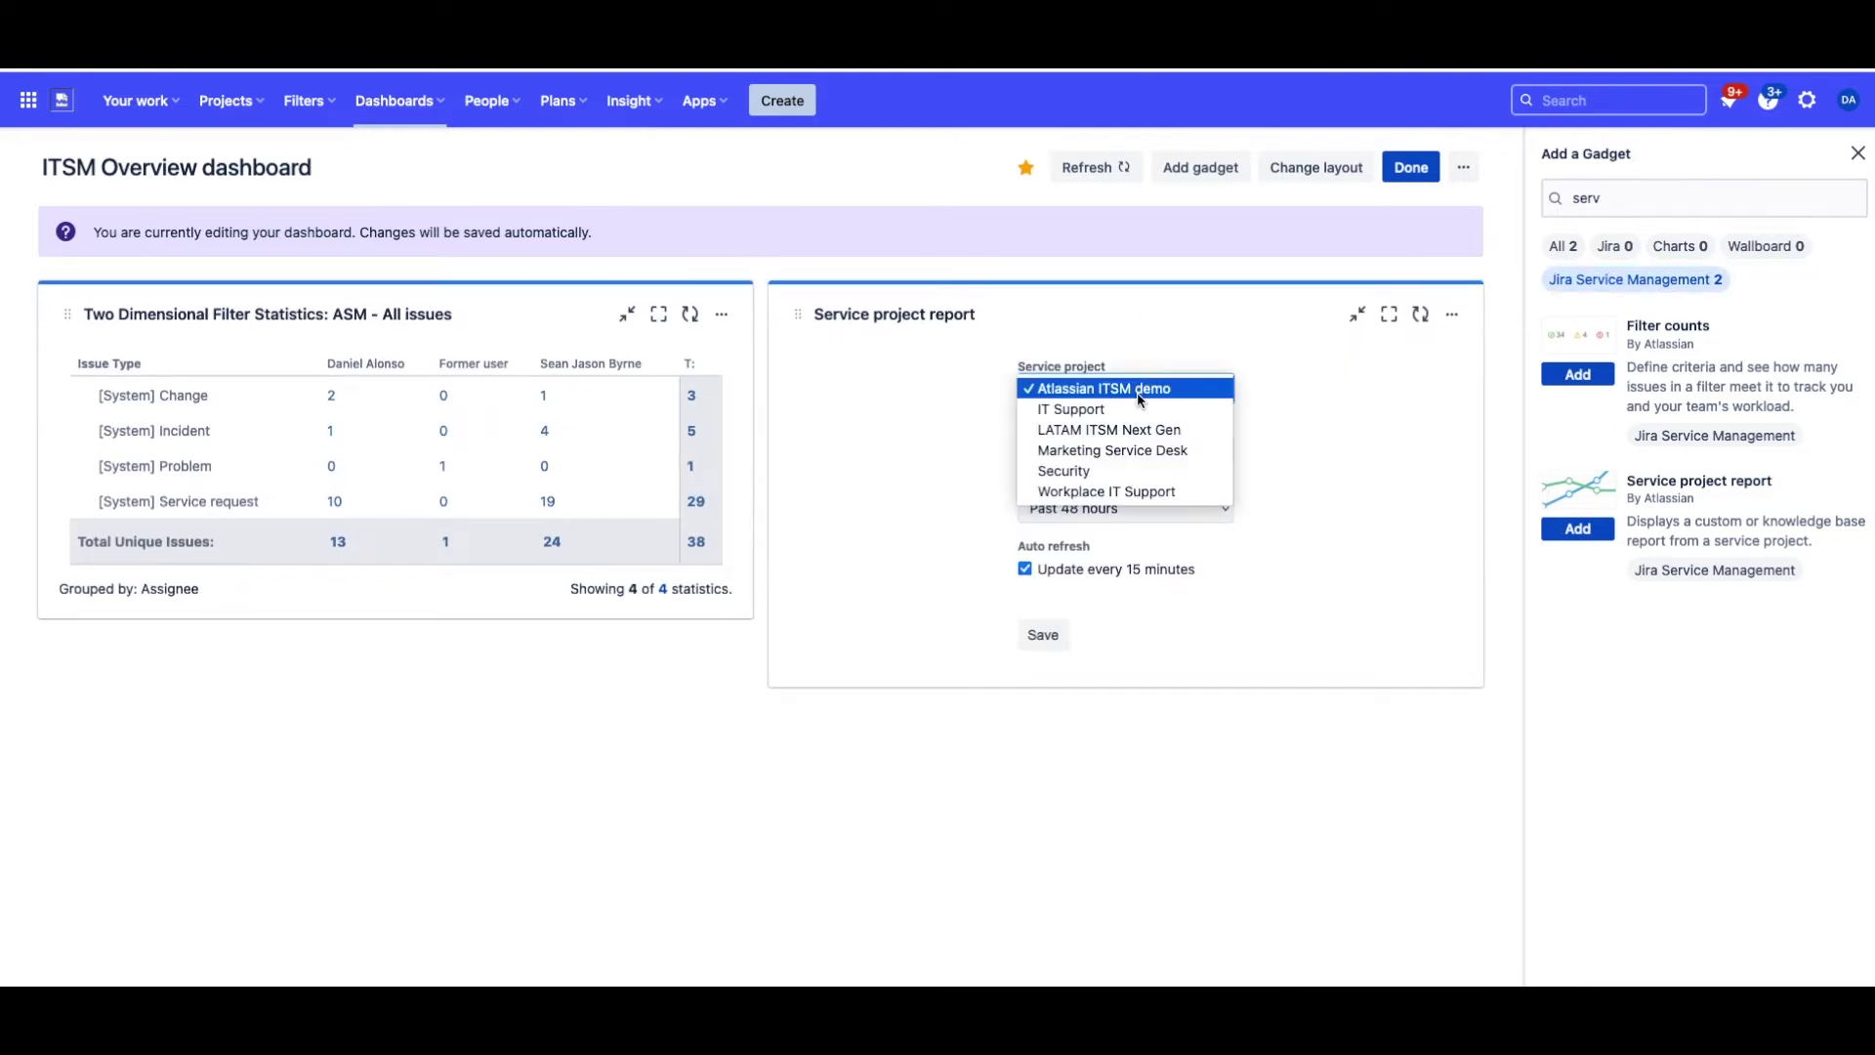
pyautogui.click(1139, 391)
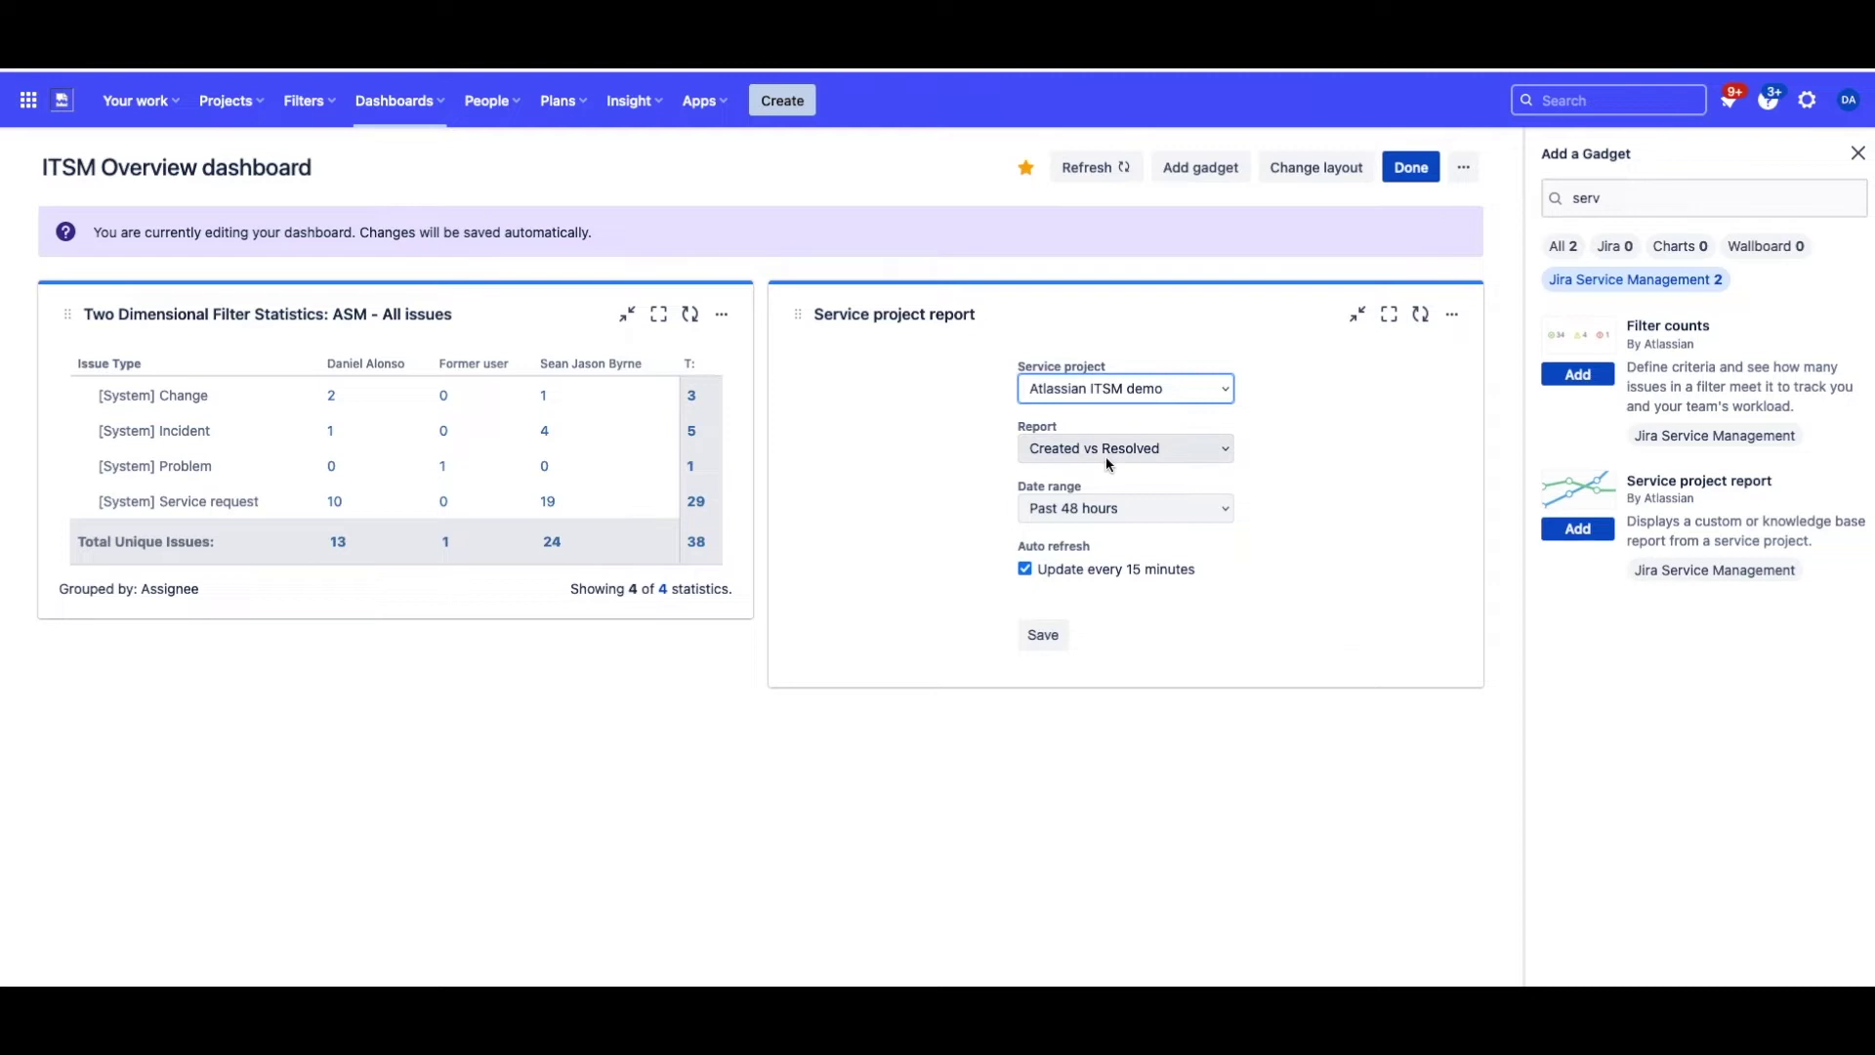
pyautogui.click(1103, 510)
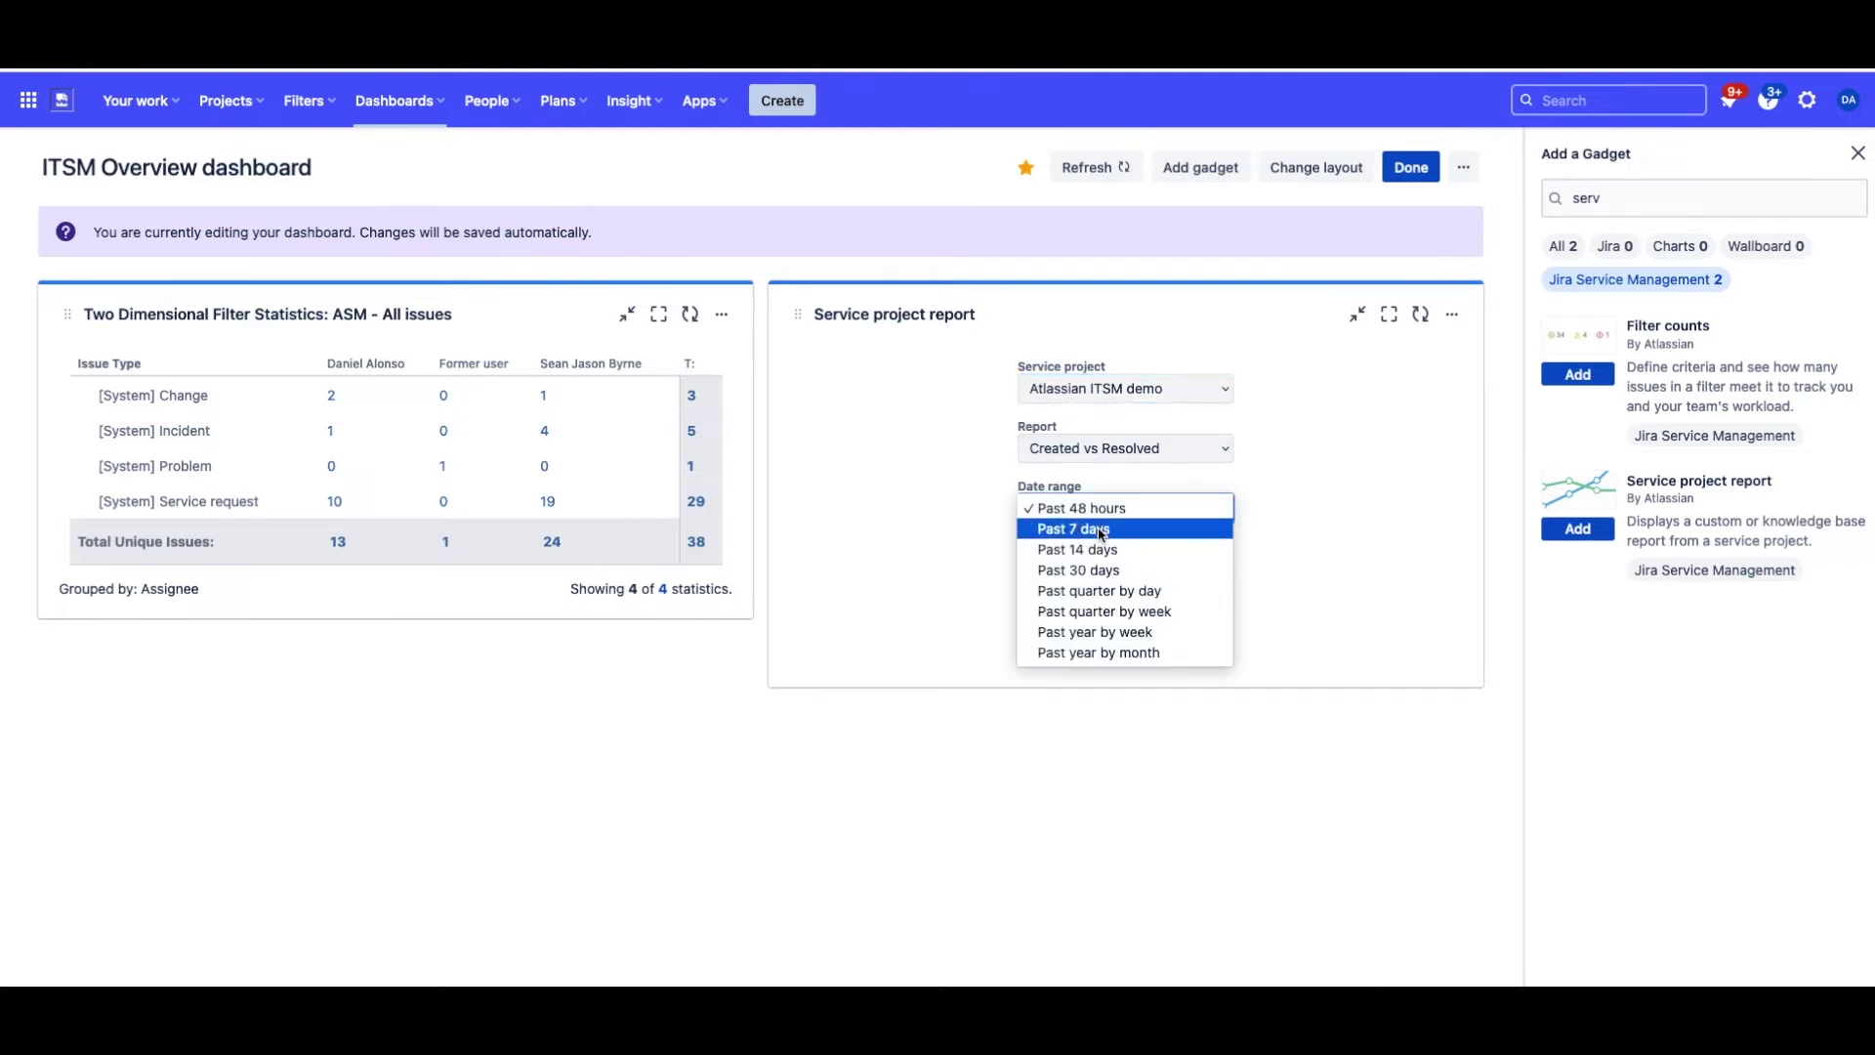
pyautogui.click(1101, 528)
pyautogui.click(1044, 637)
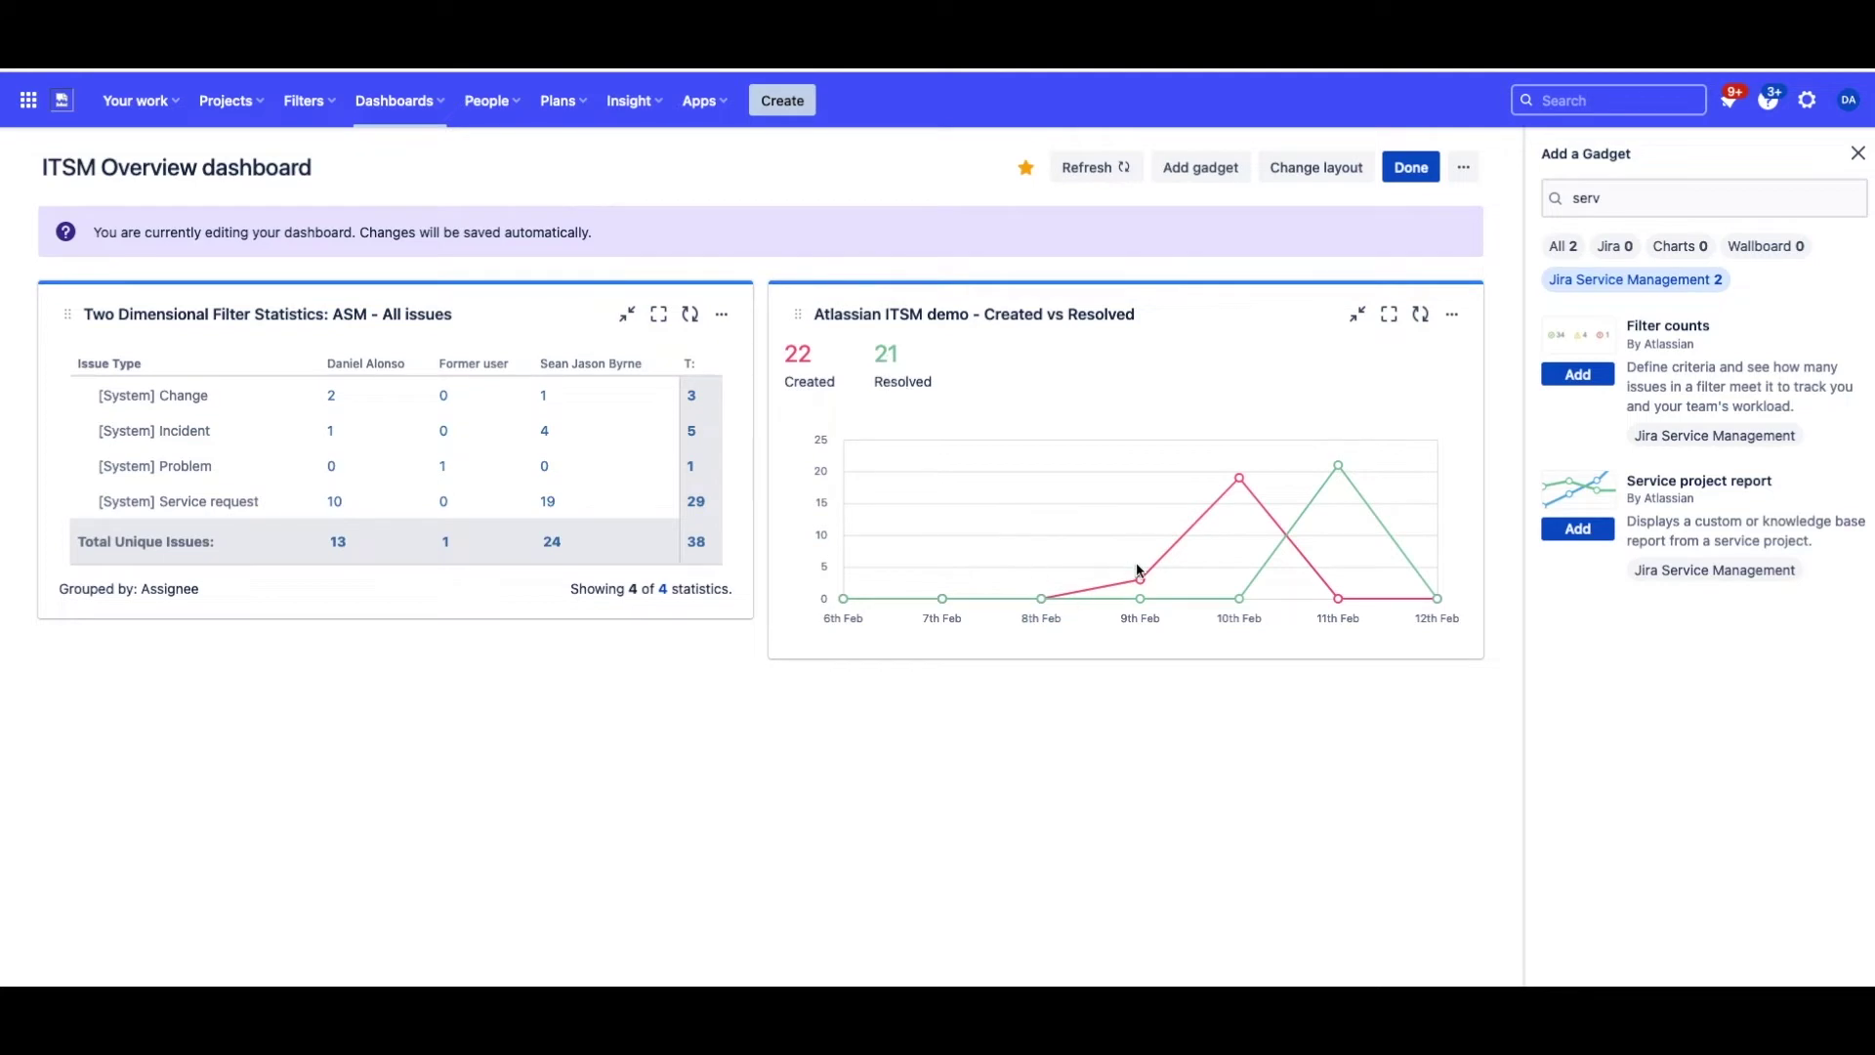
pyautogui.moveTo(1150, 588)
pyautogui.moveTo(1243, 489)
# - Open the full Created vs Resolved report and review the requests created on Feb 10
pyautogui.click(888, 365)
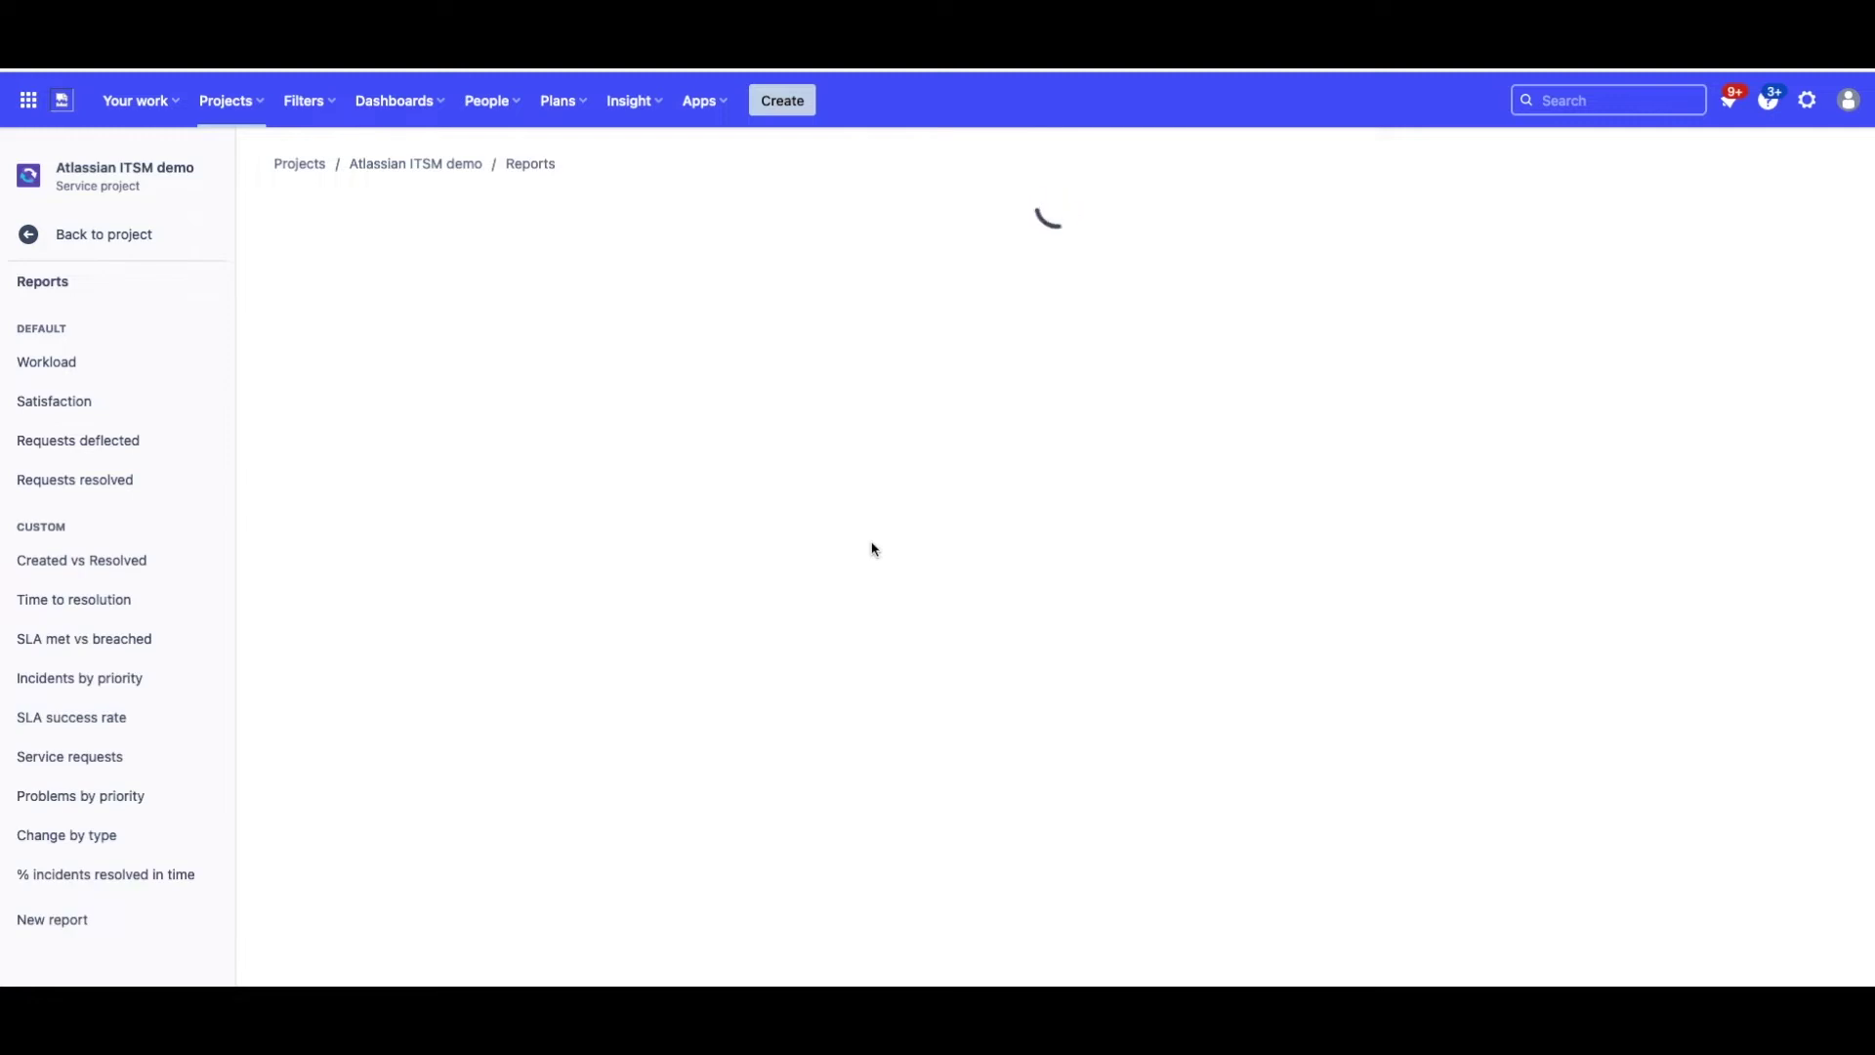
pyautogui.scroll(-3, 872, 548)
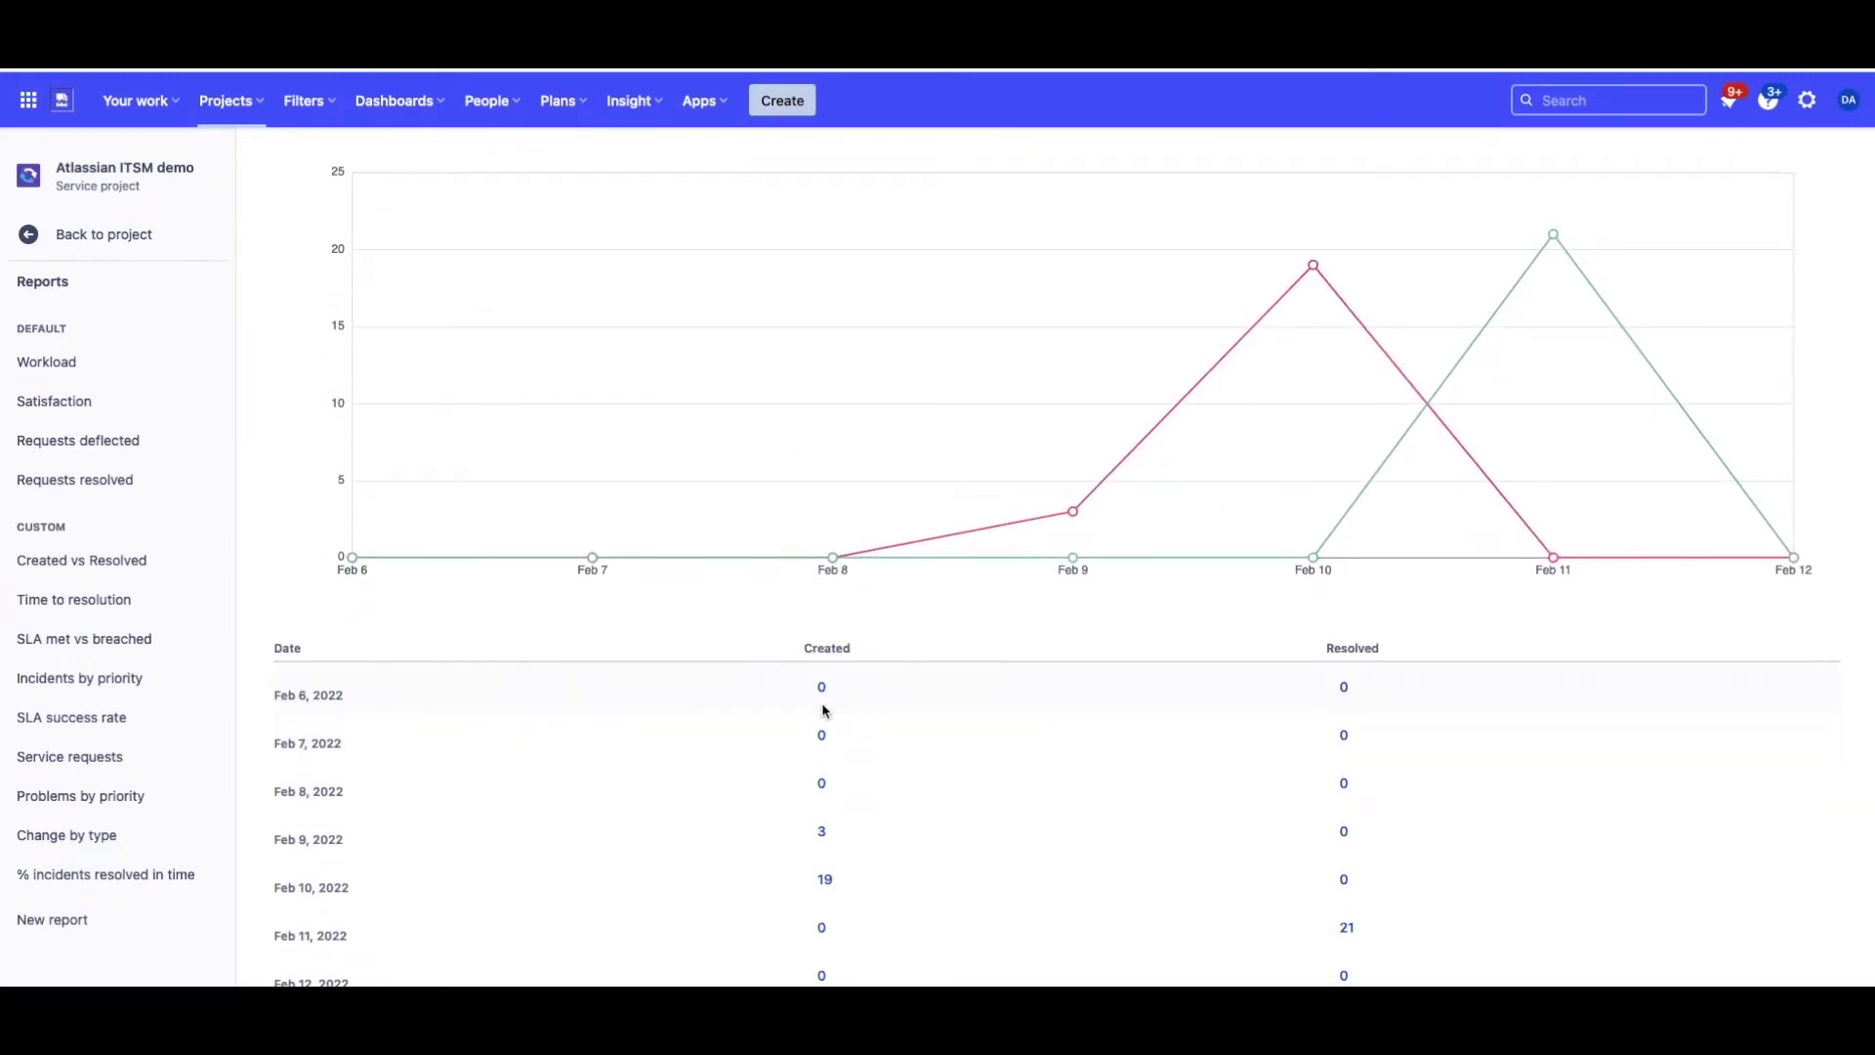
pyautogui.click(825, 881)
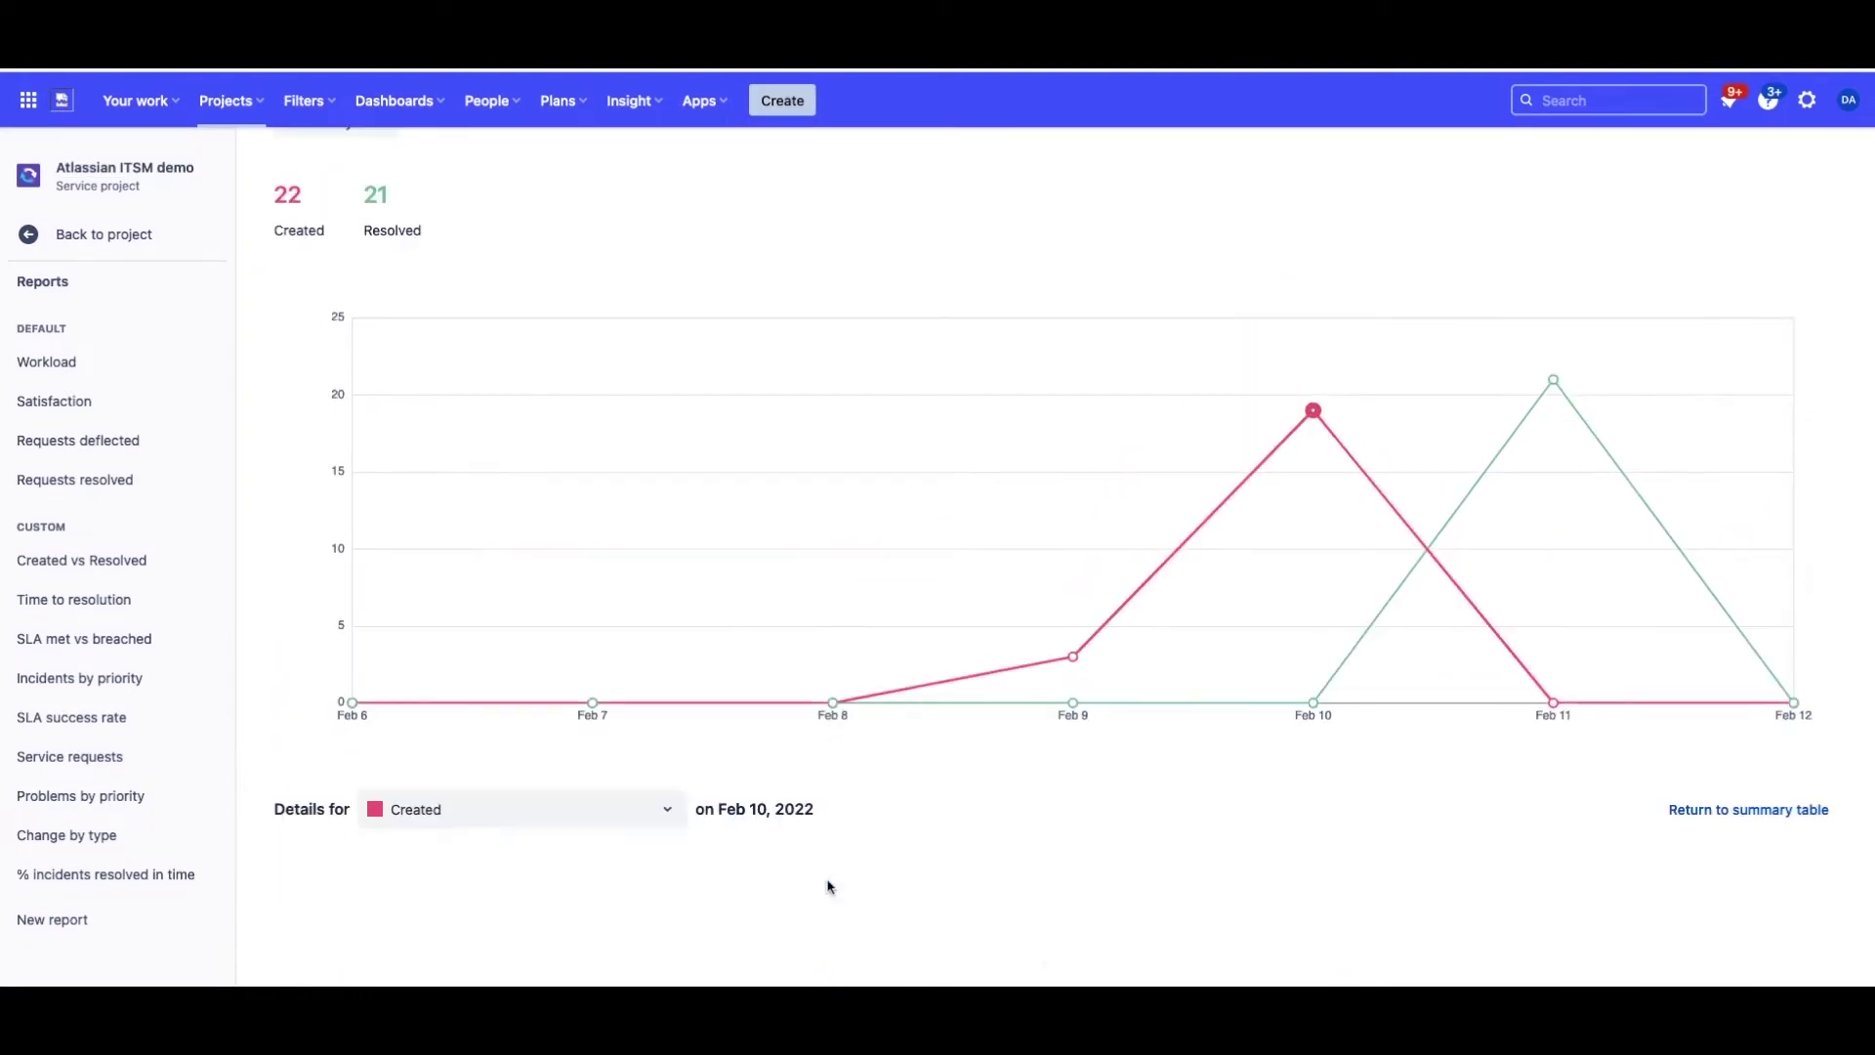
pyautogui.scroll(-5, 829, 886)
pyautogui.scroll(-3, 828, 887)
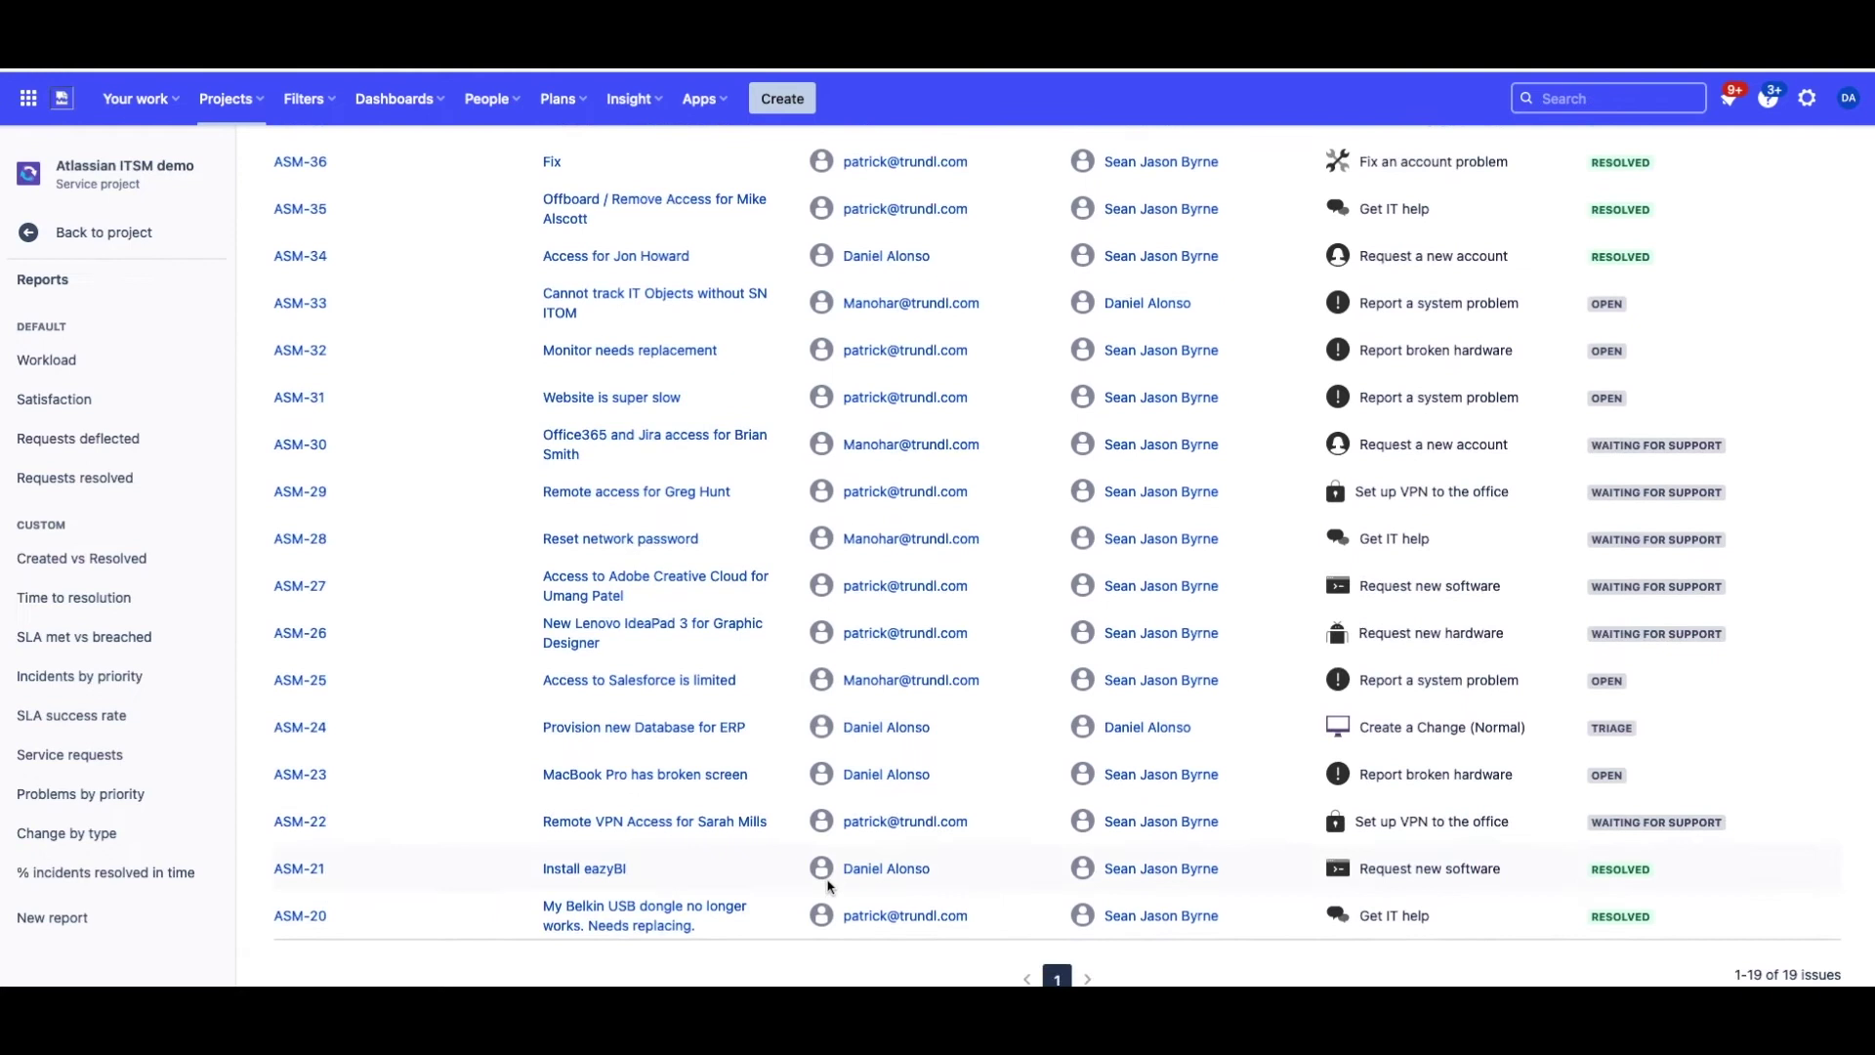
pyautogui.scroll(5, 821, 499)
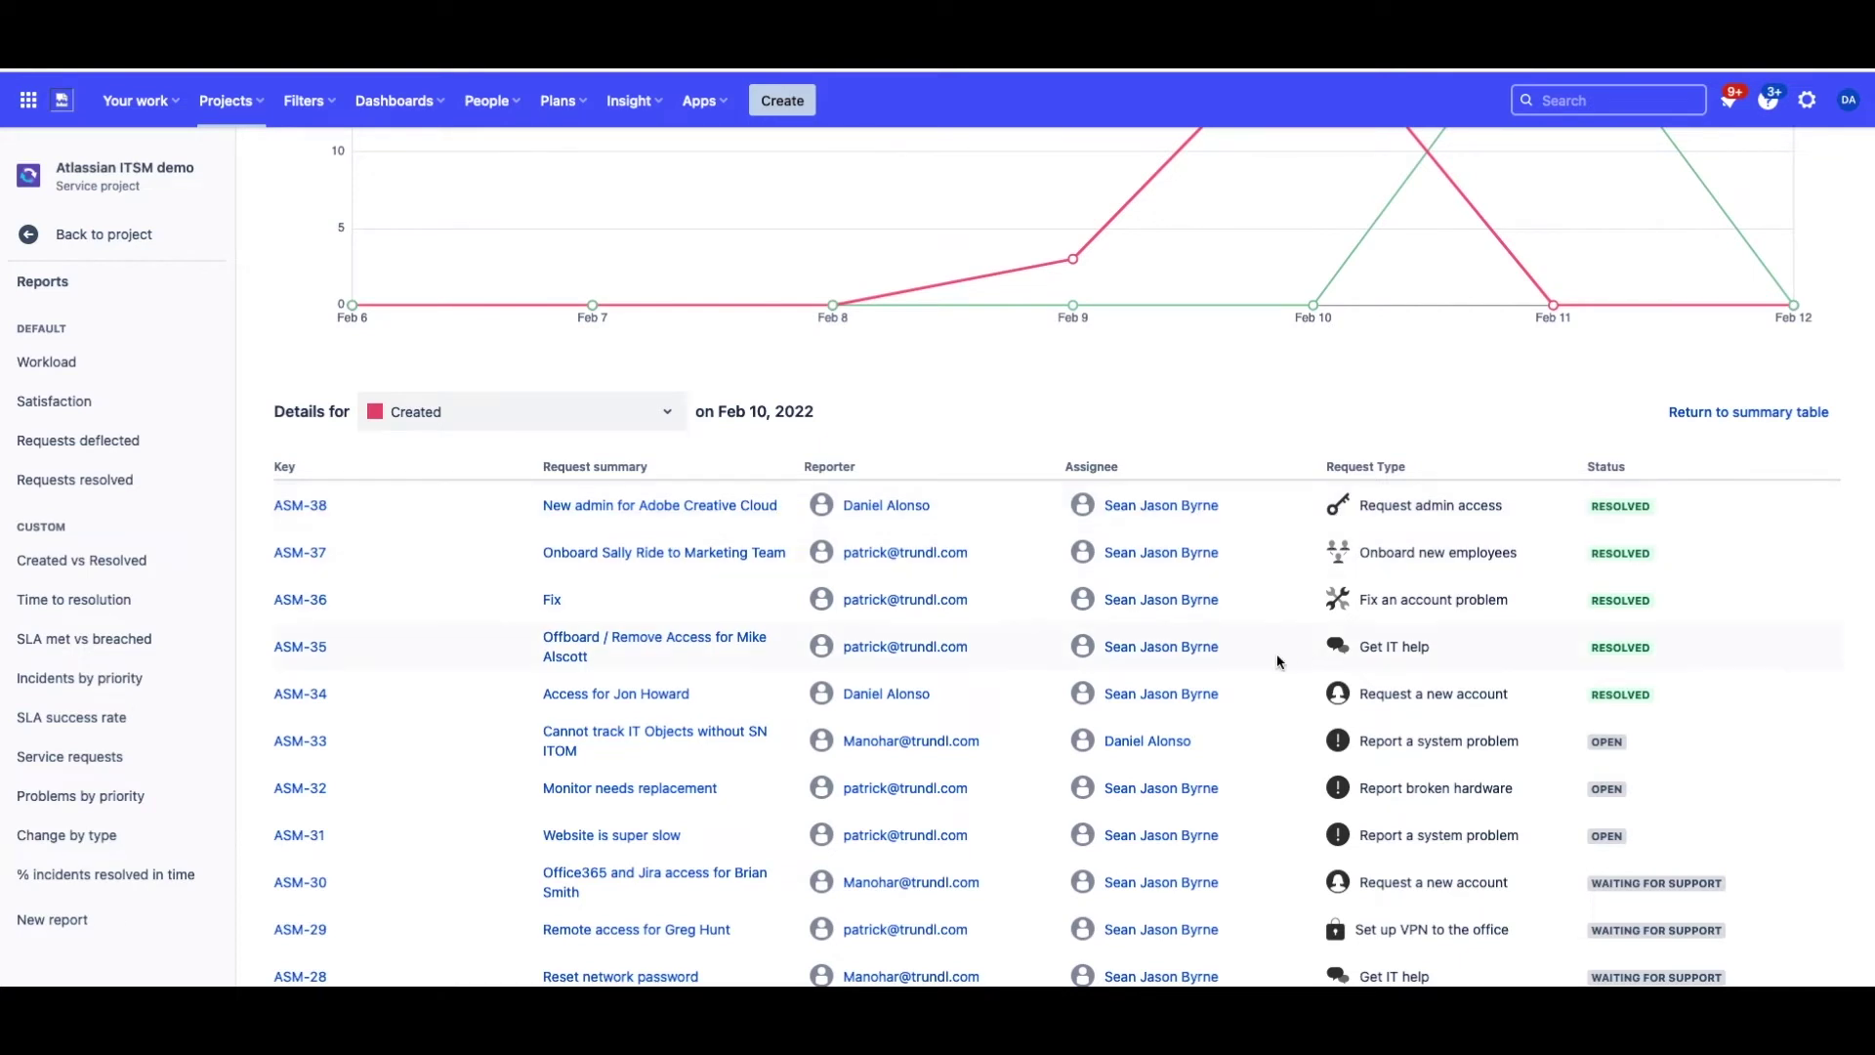
pyautogui.click(667, 412)
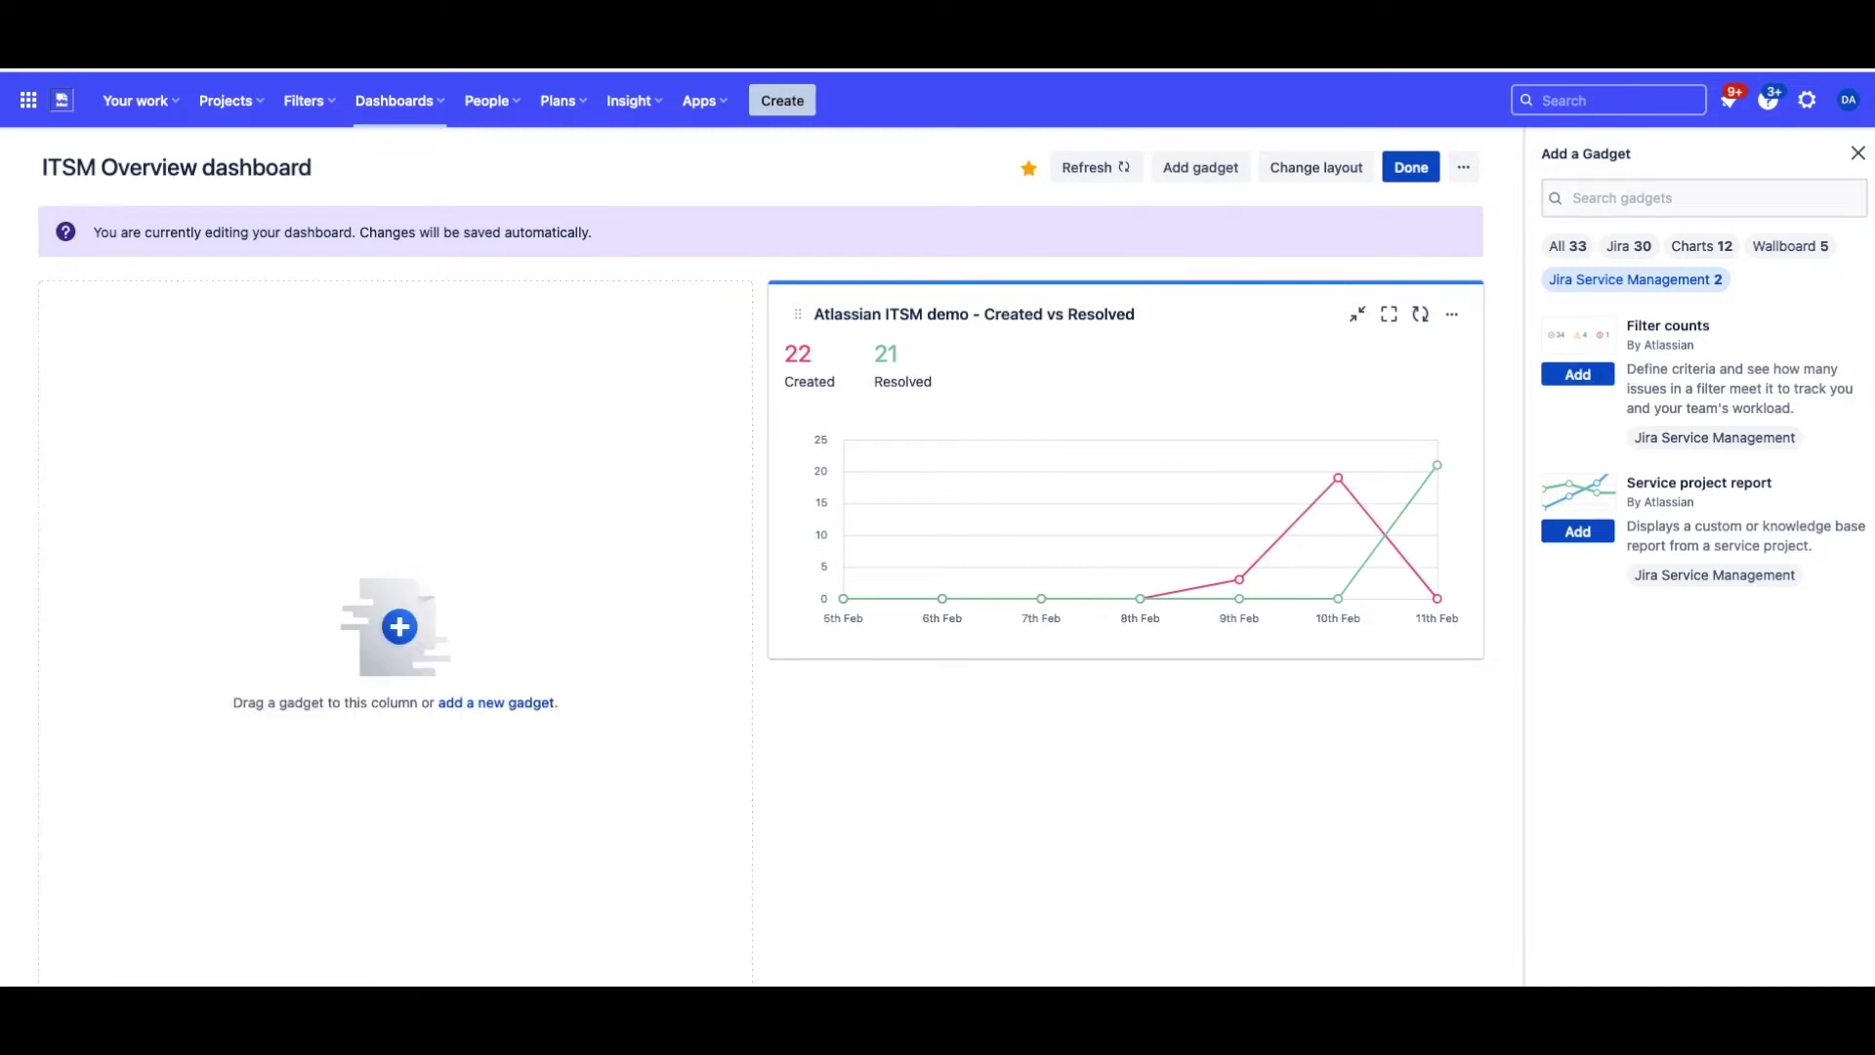
# - Add a Filter counts gadget for the Atlassian ITSM demo project
pyautogui.click(1577, 374)
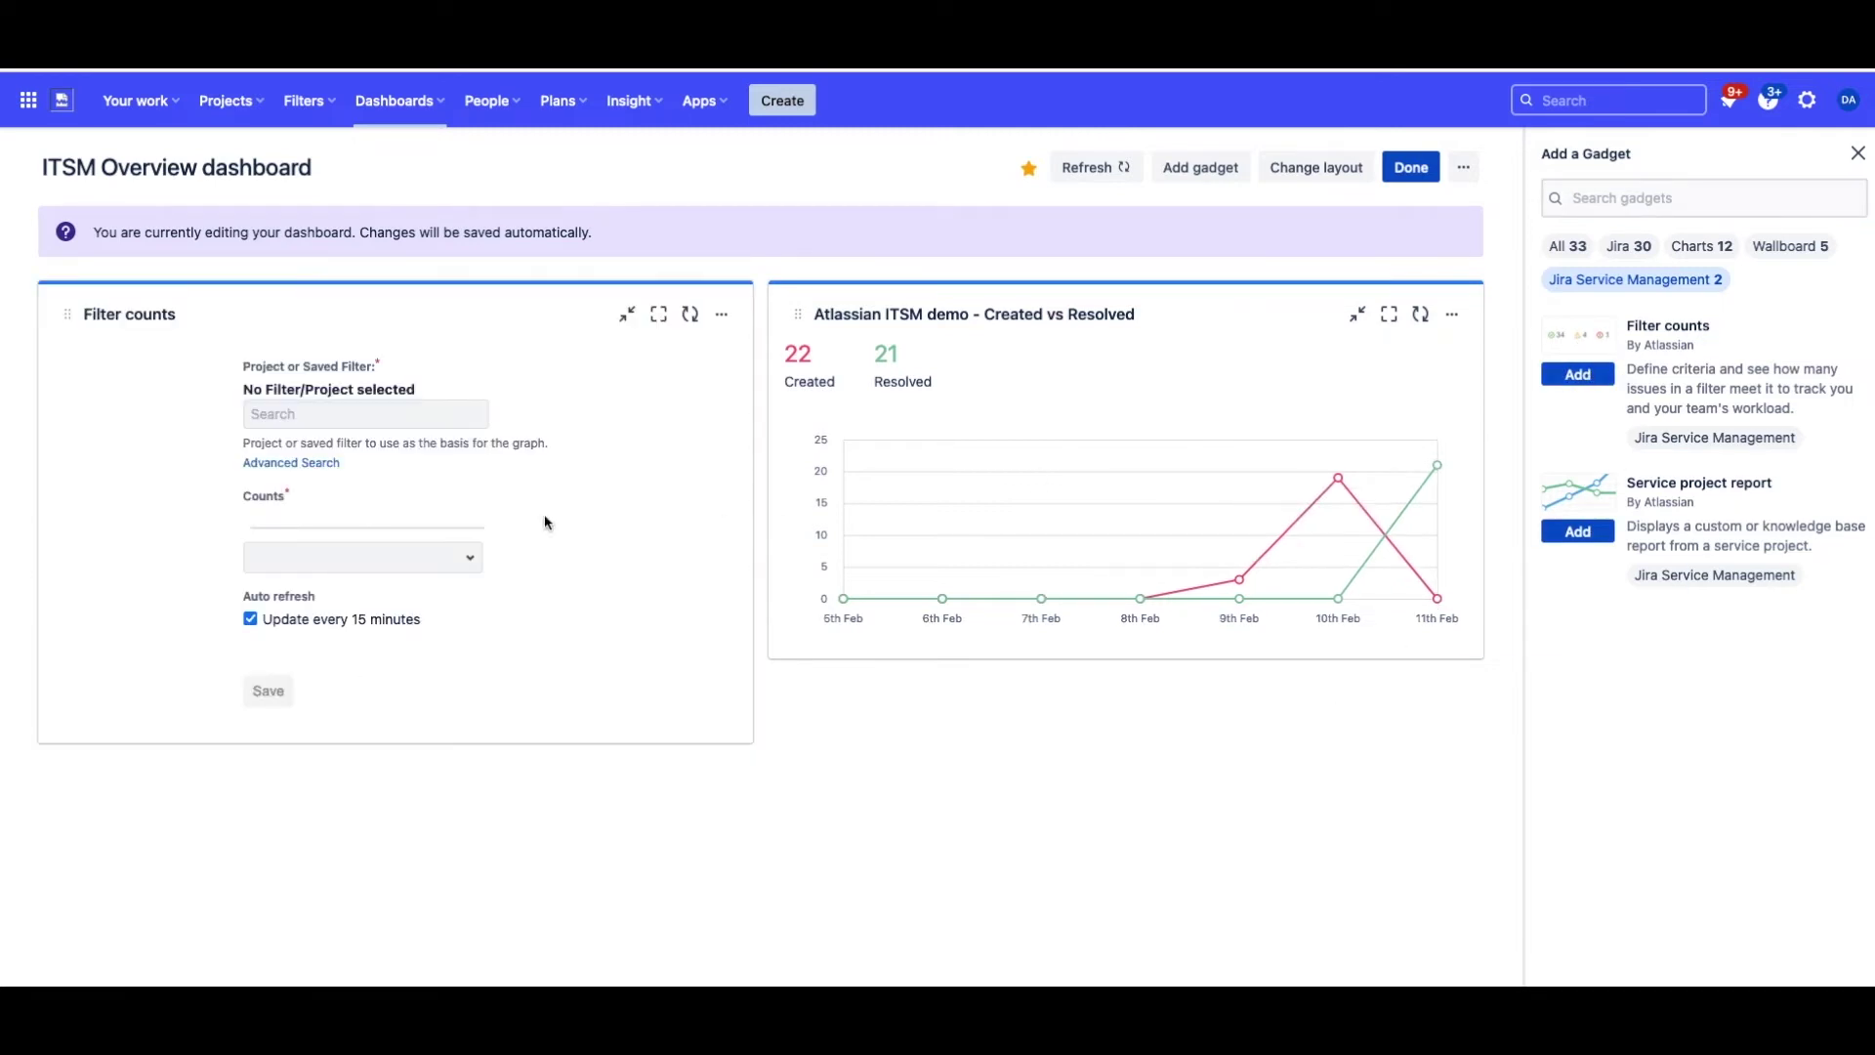
pyautogui.click(377, 426)
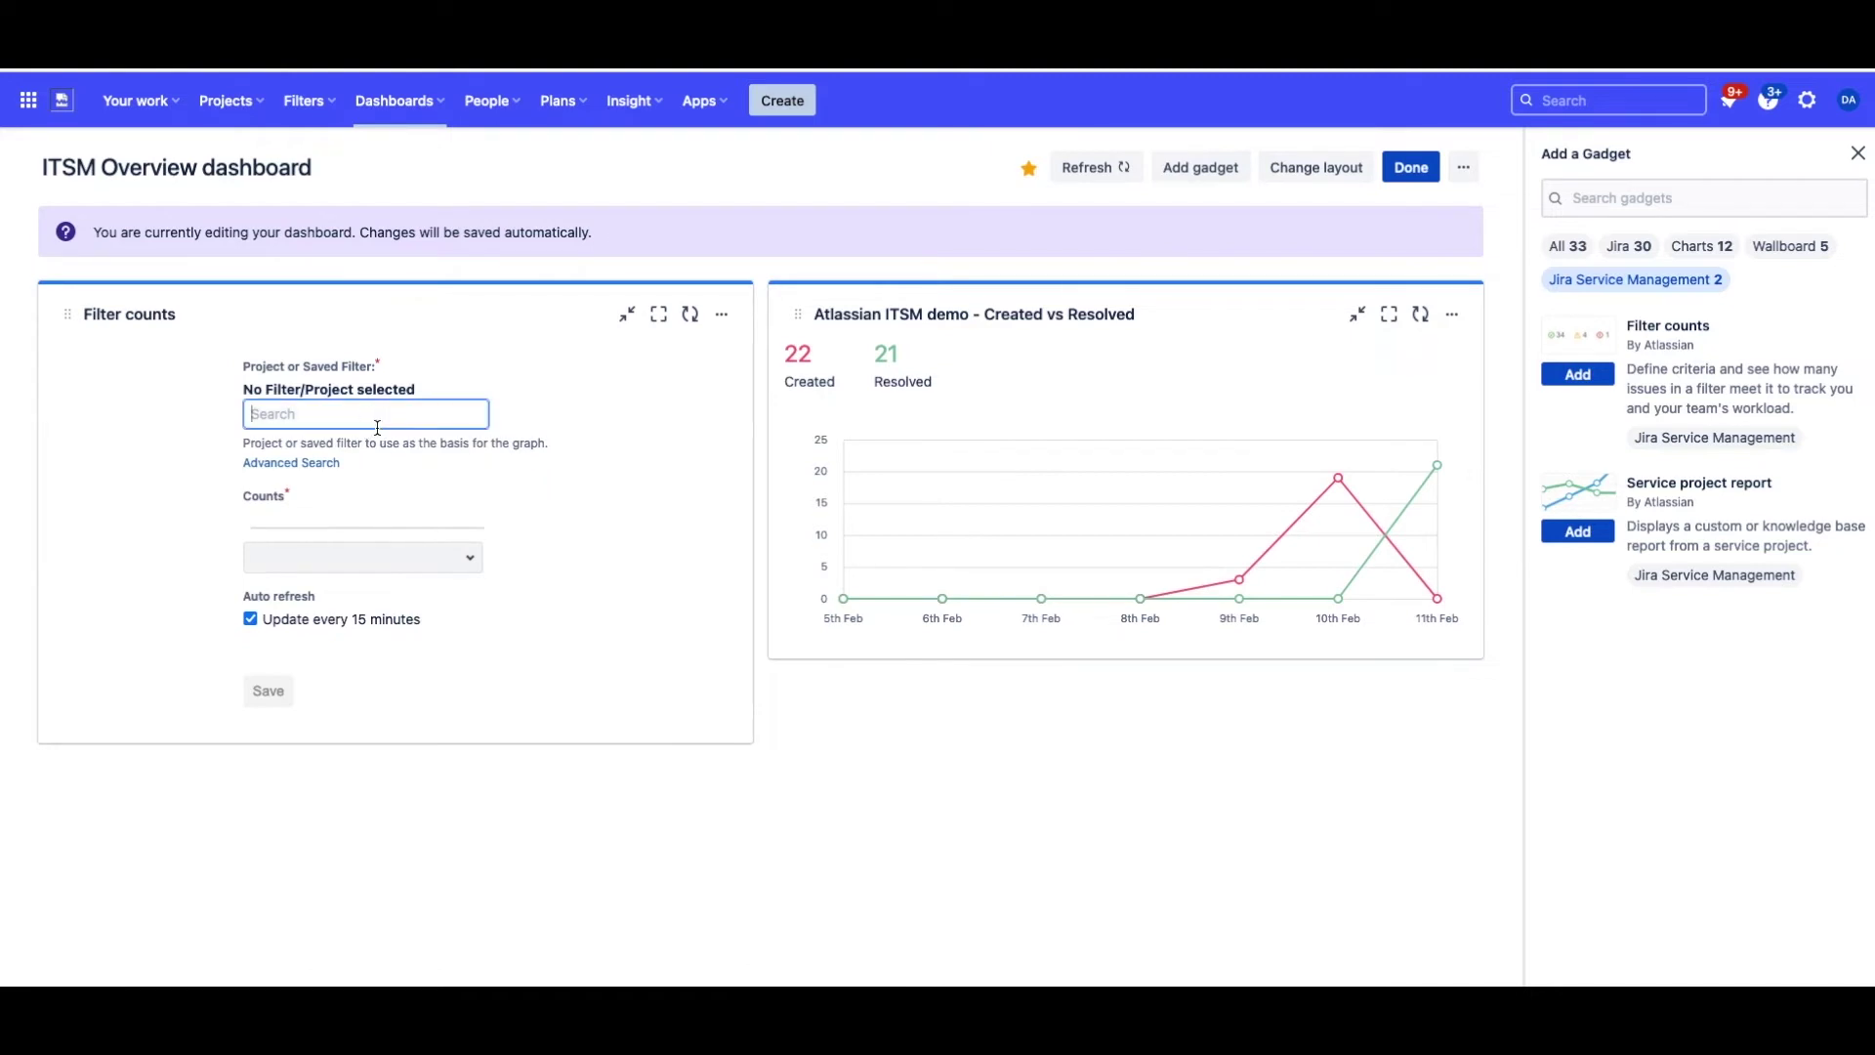
pyautogui.write('ASM')
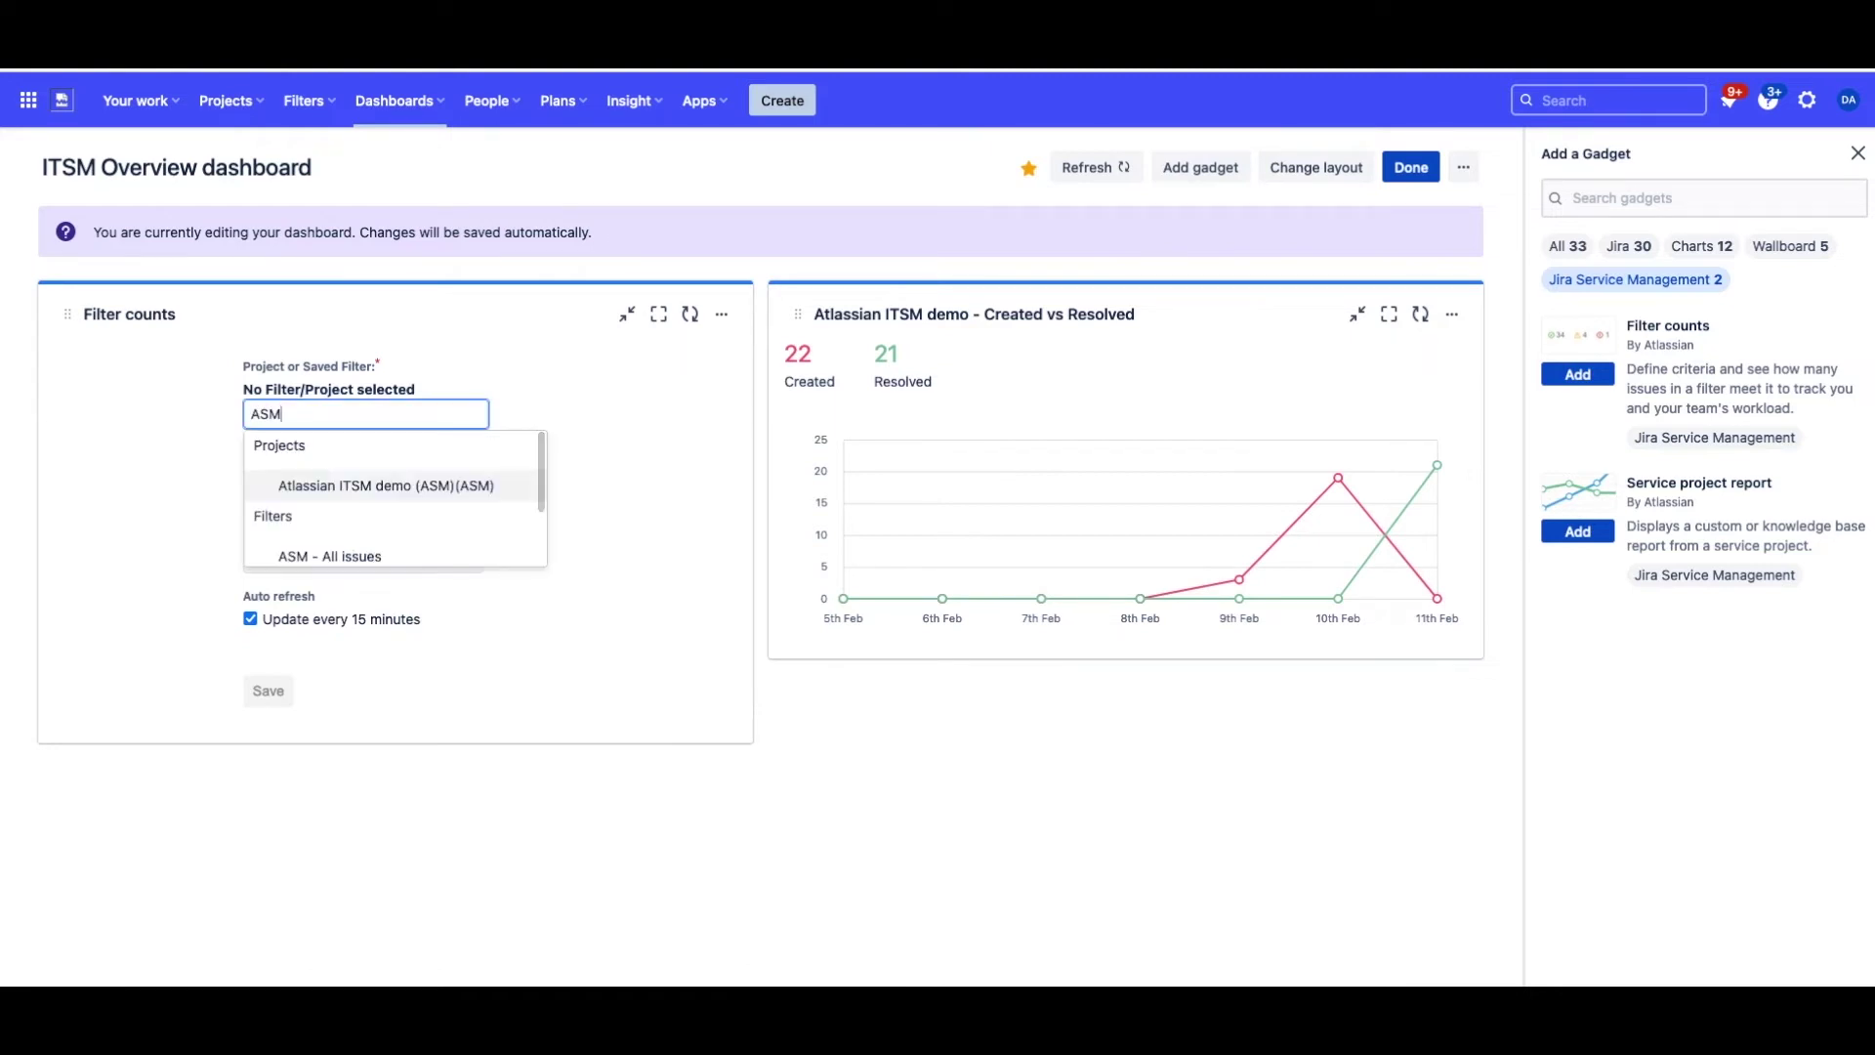
pyautogui.press('Return')
# - Add counts for breached time to resolution, breached first response, Total and Status - Resolved
pyautogui.click(390, 557)
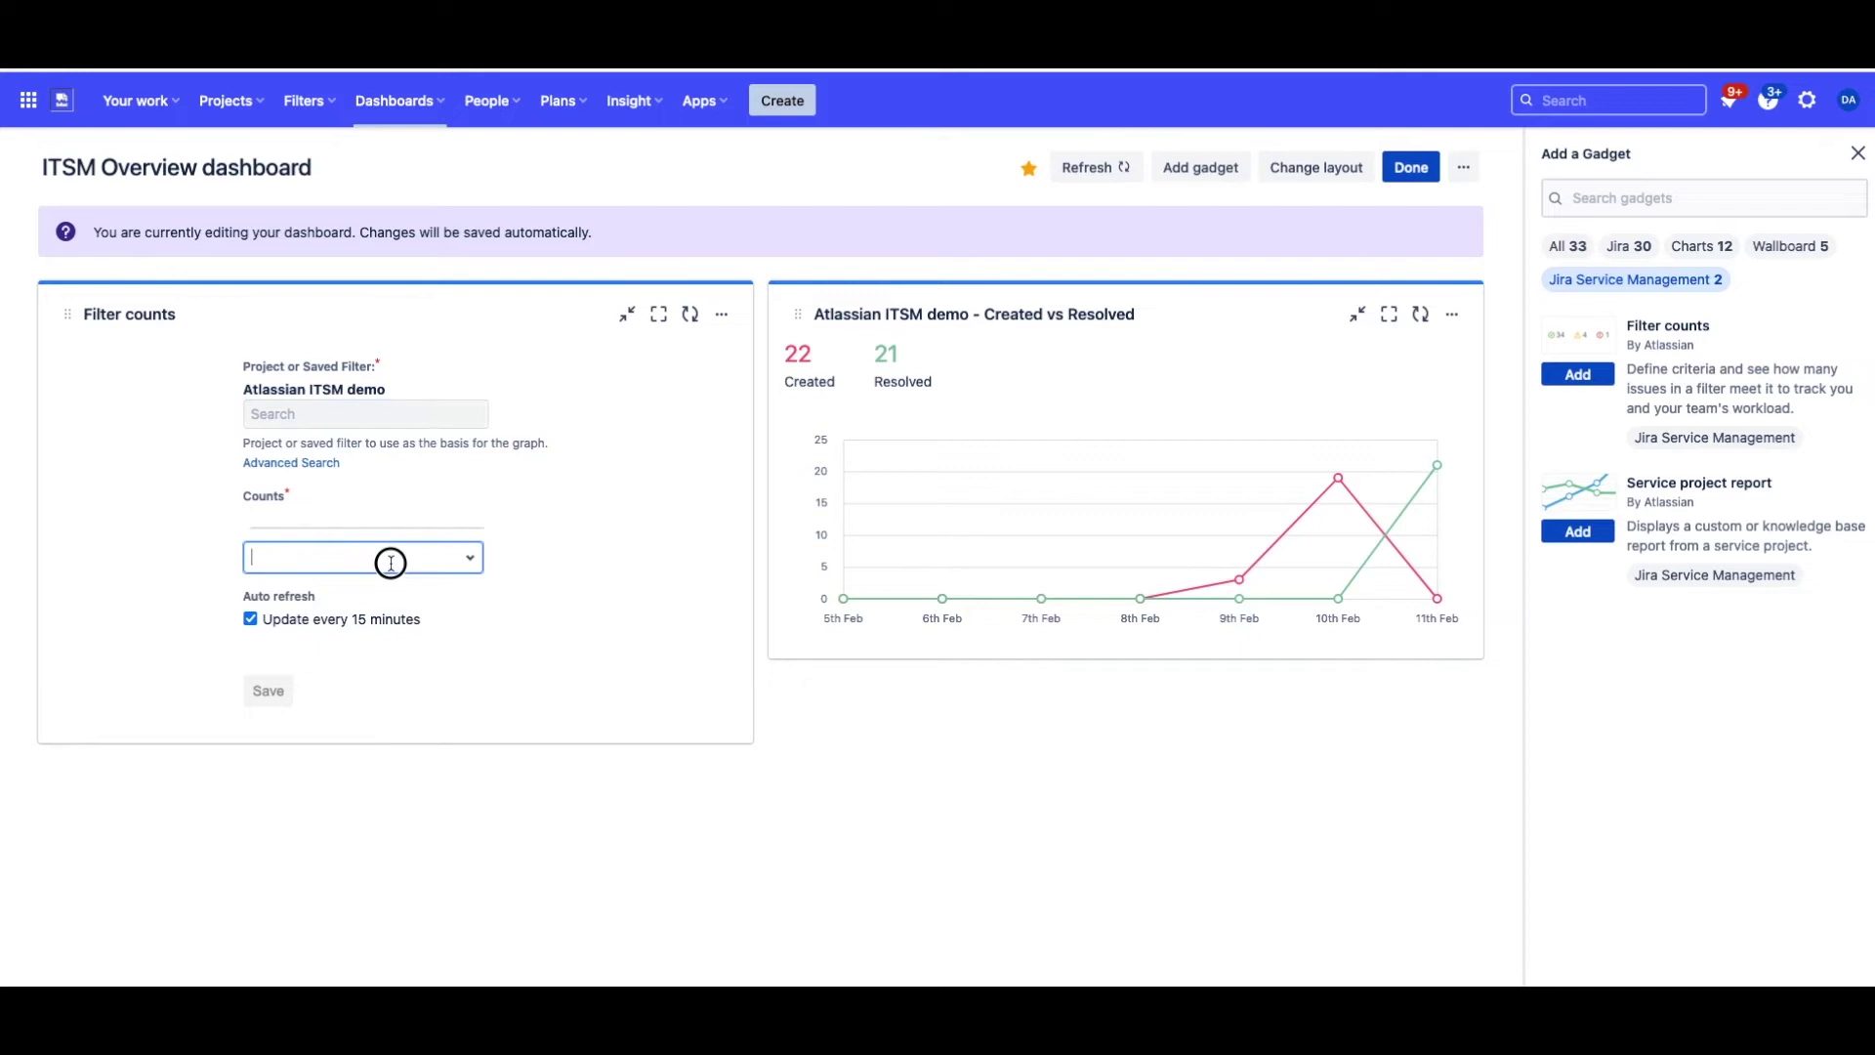
pyautogui.write('time')
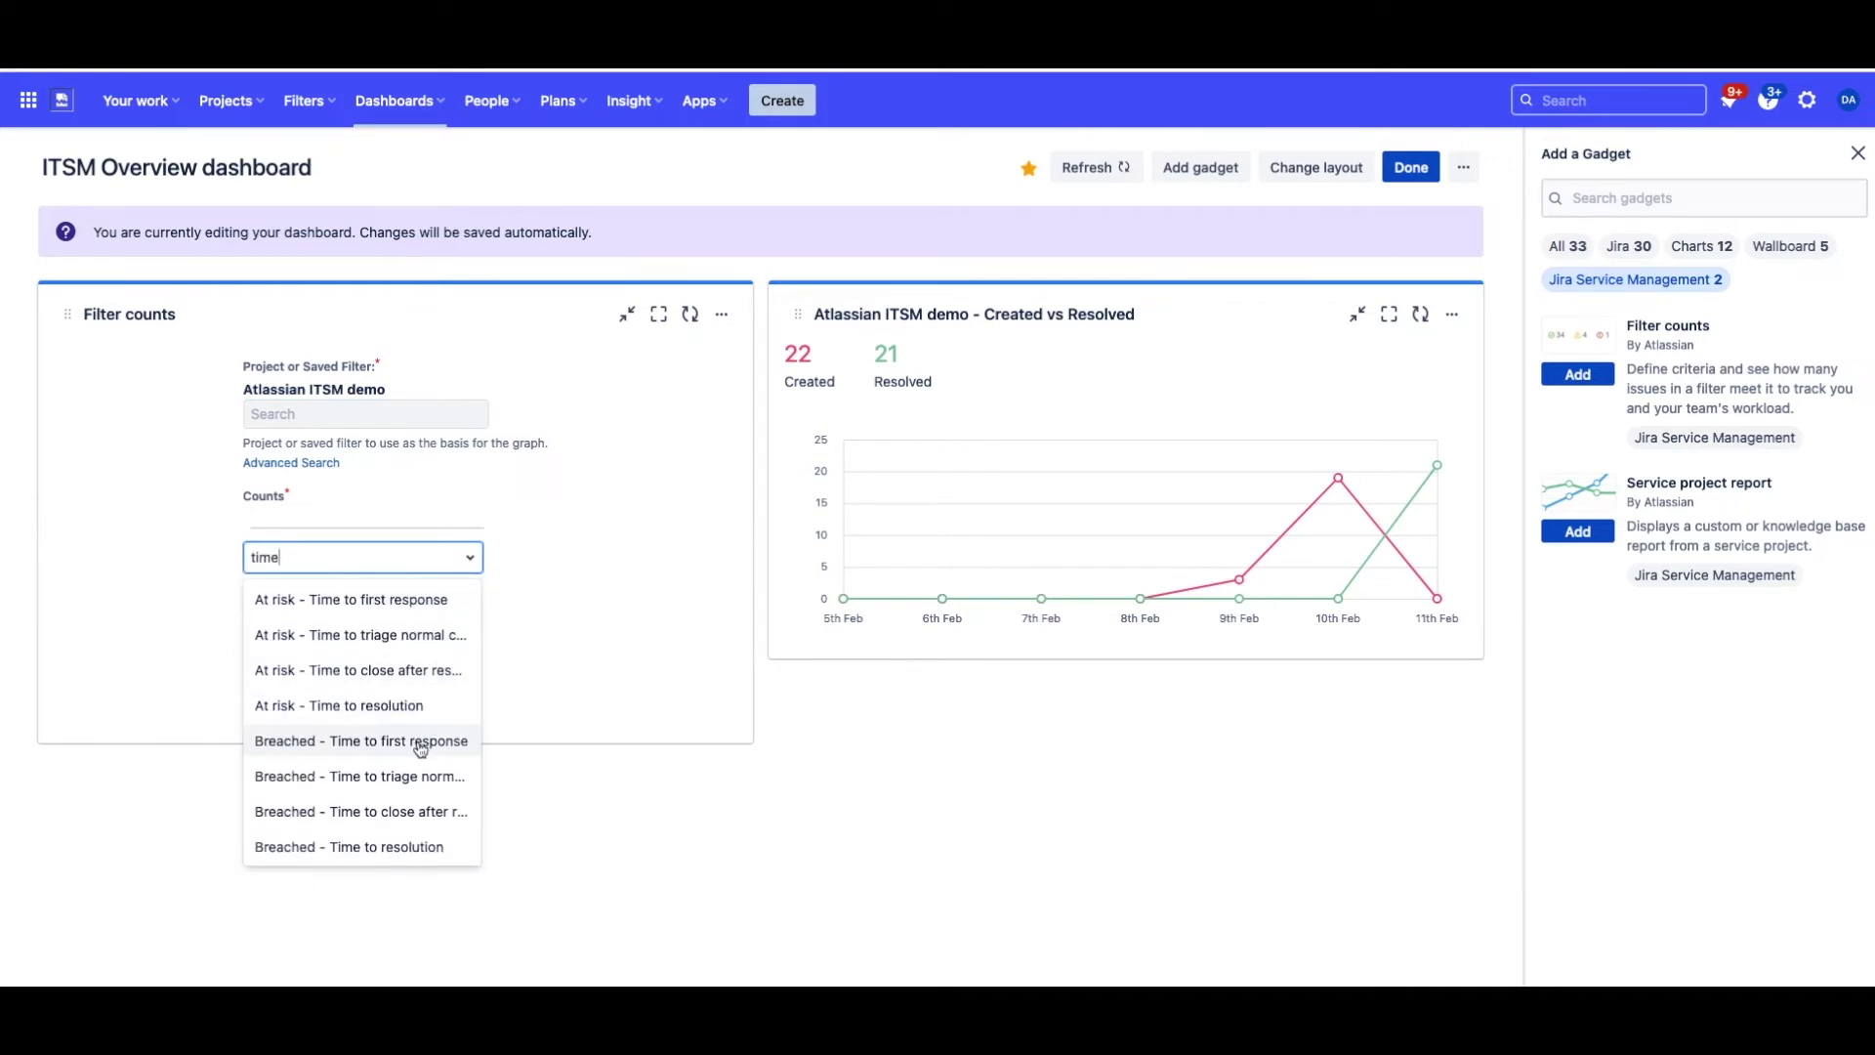
pyautogui.click(406, 847)
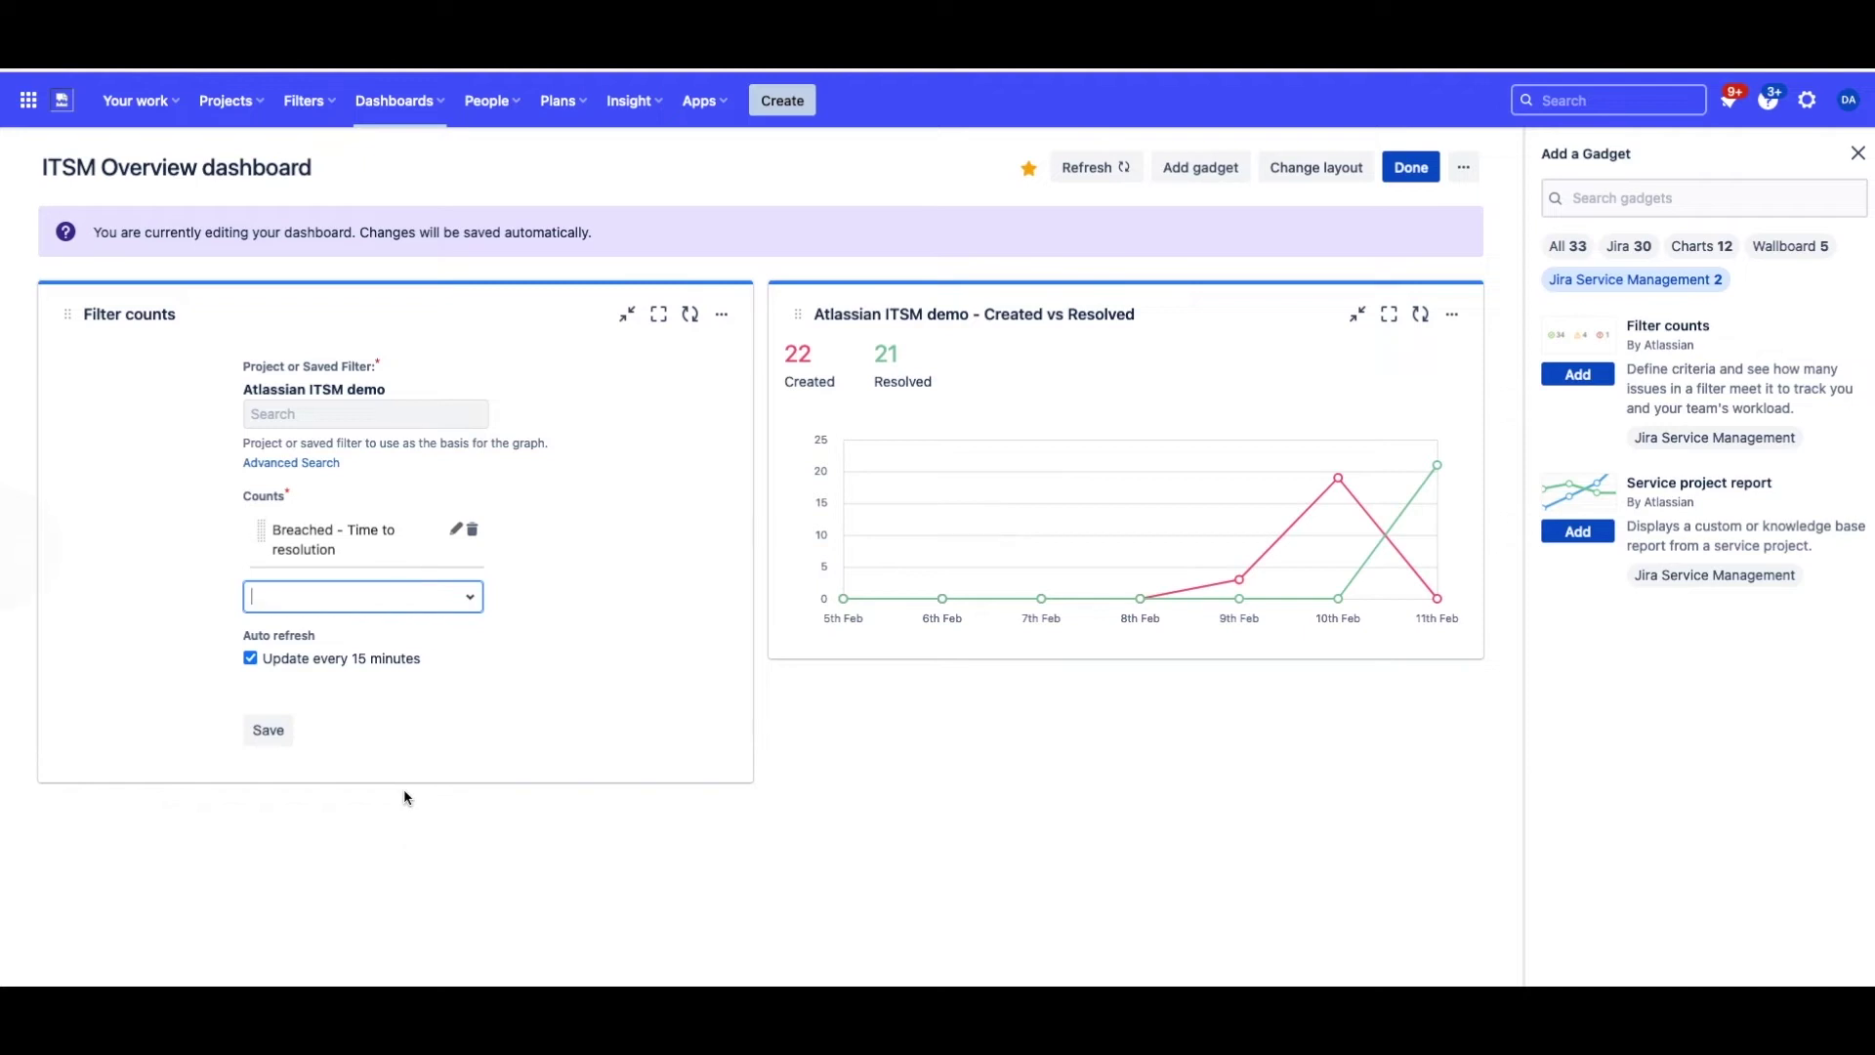
pyautogui.write('first')
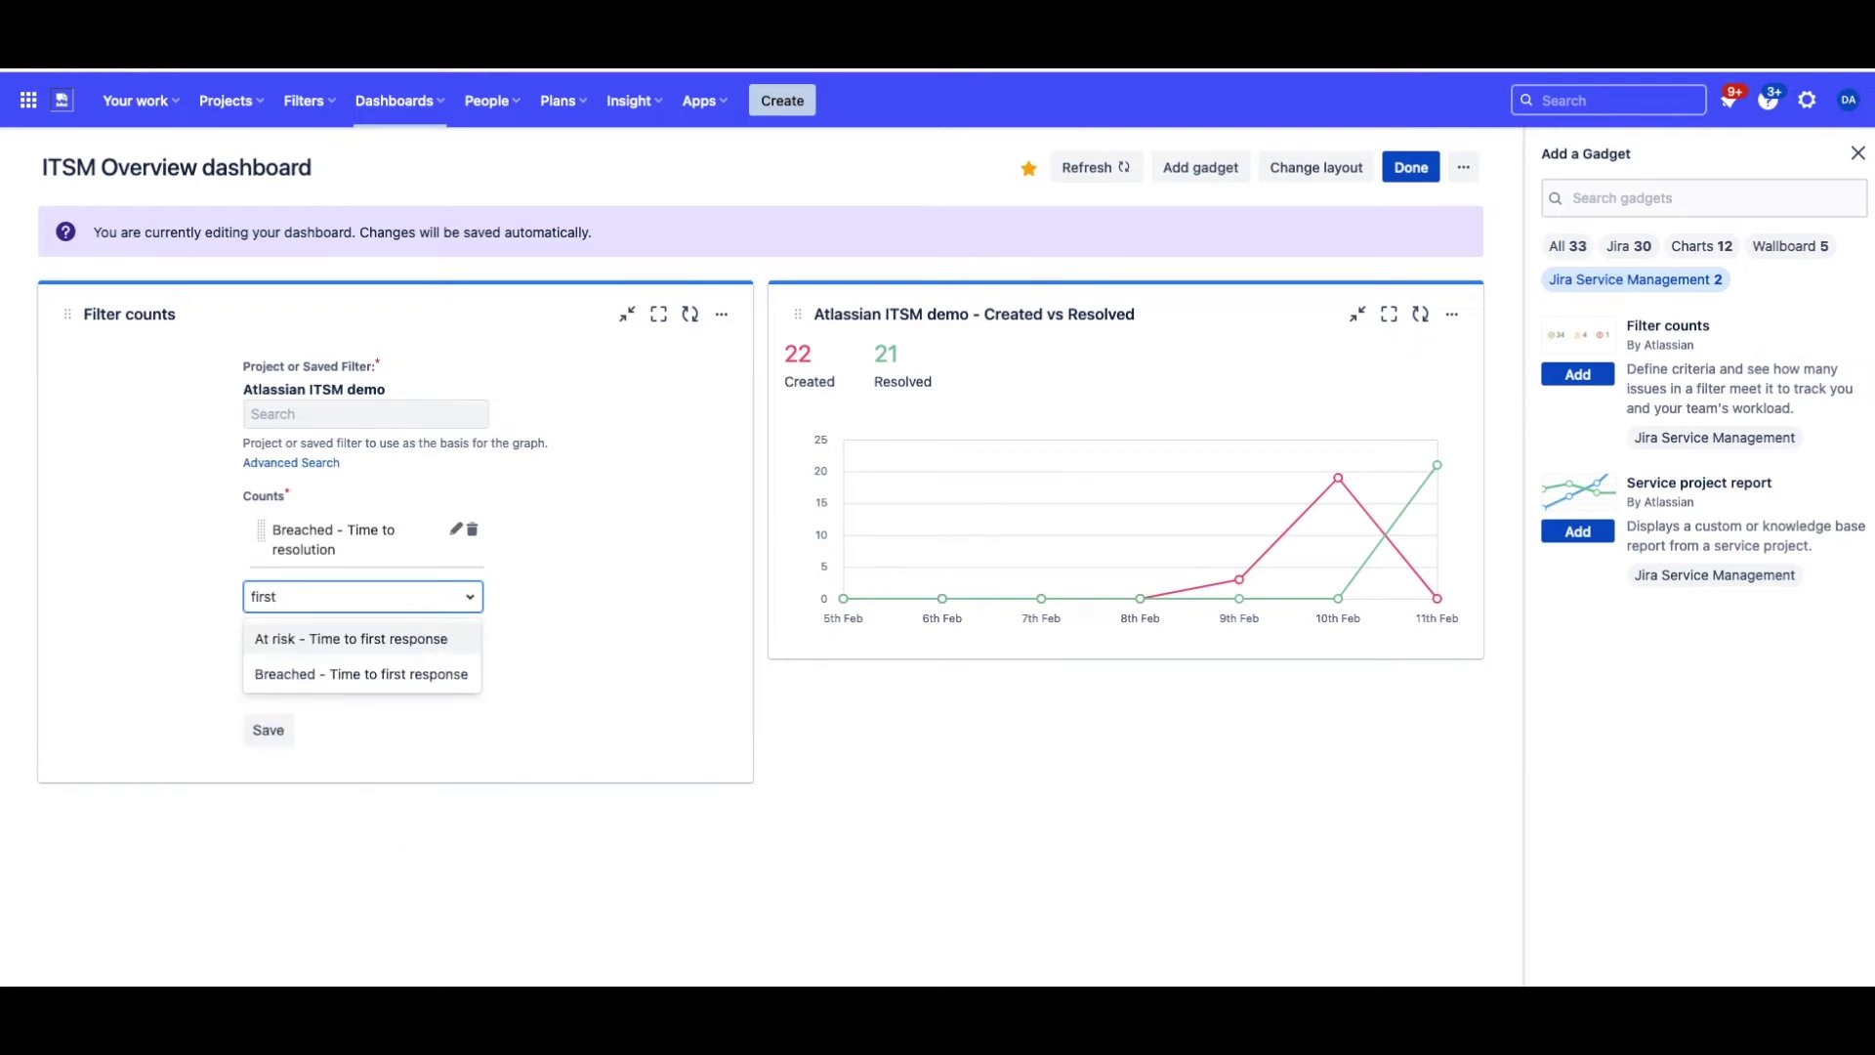
pyautogui.click(379, 676)
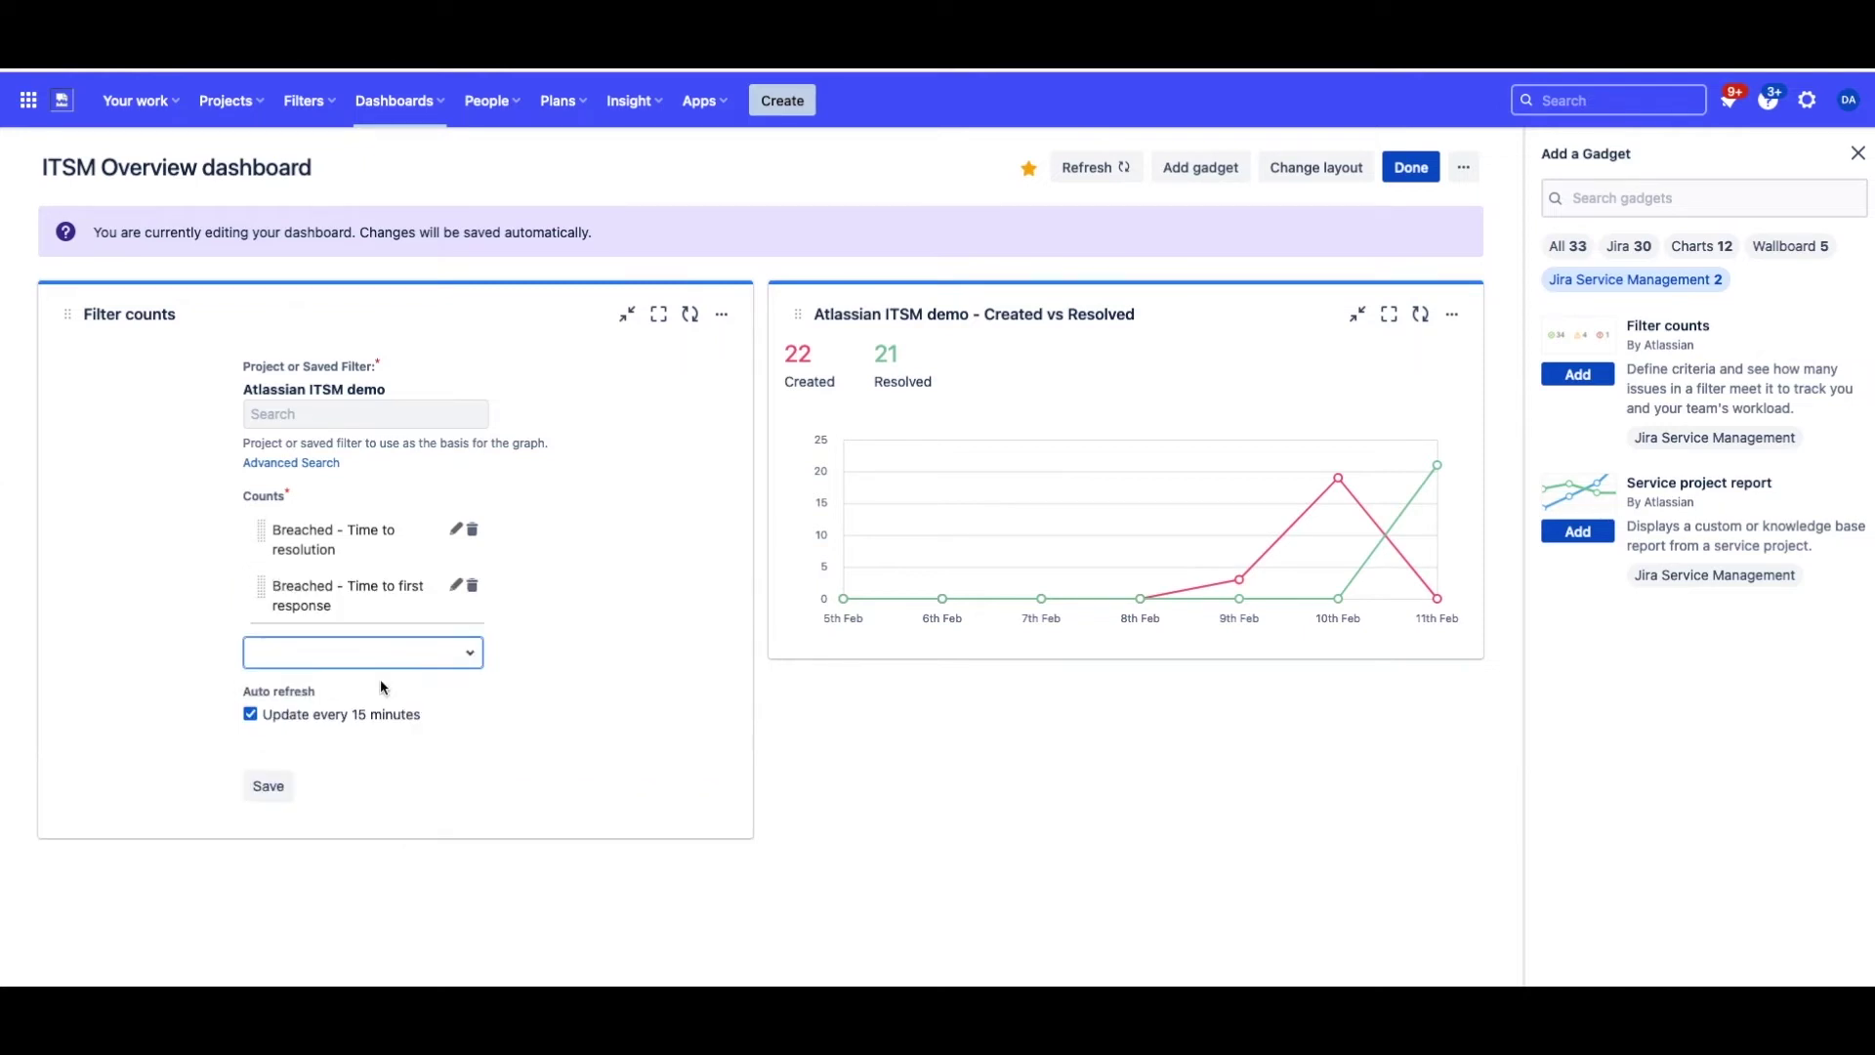
pyautogui.write('total')
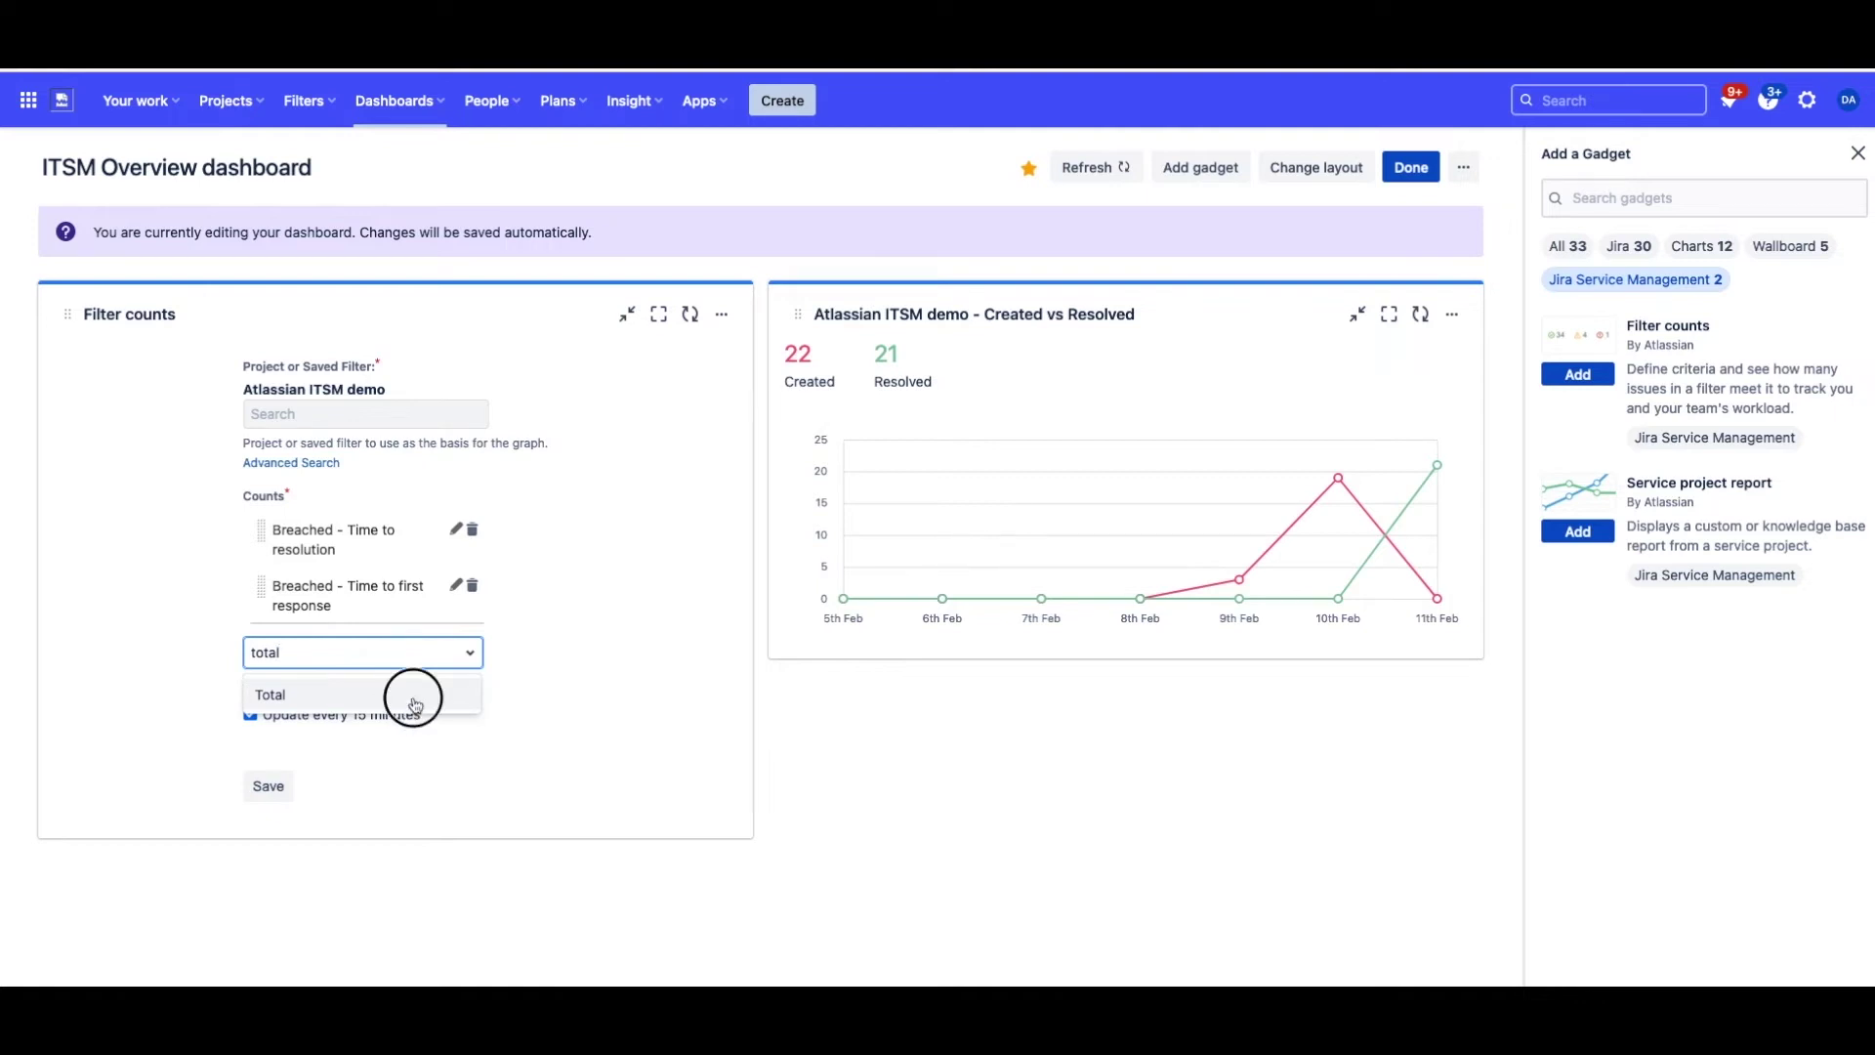
pyautogui.click(414, 696)
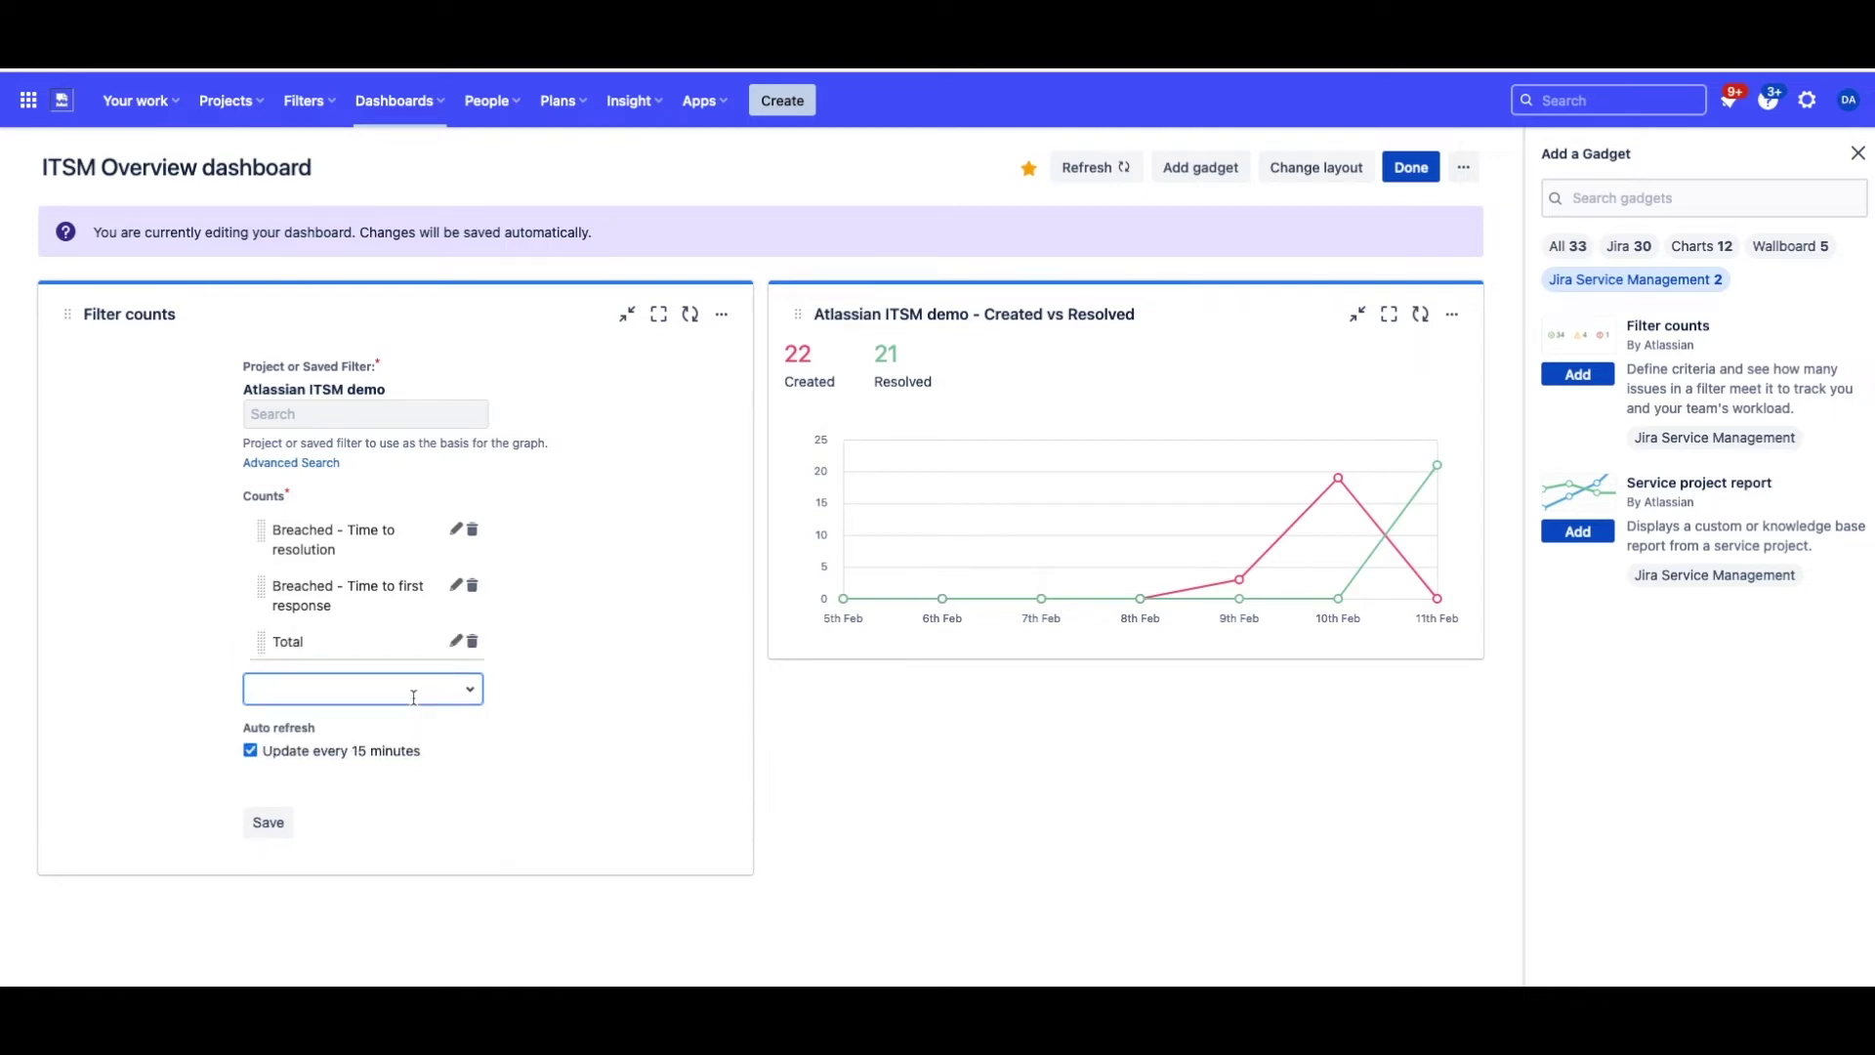
pyautogui.write('resol')
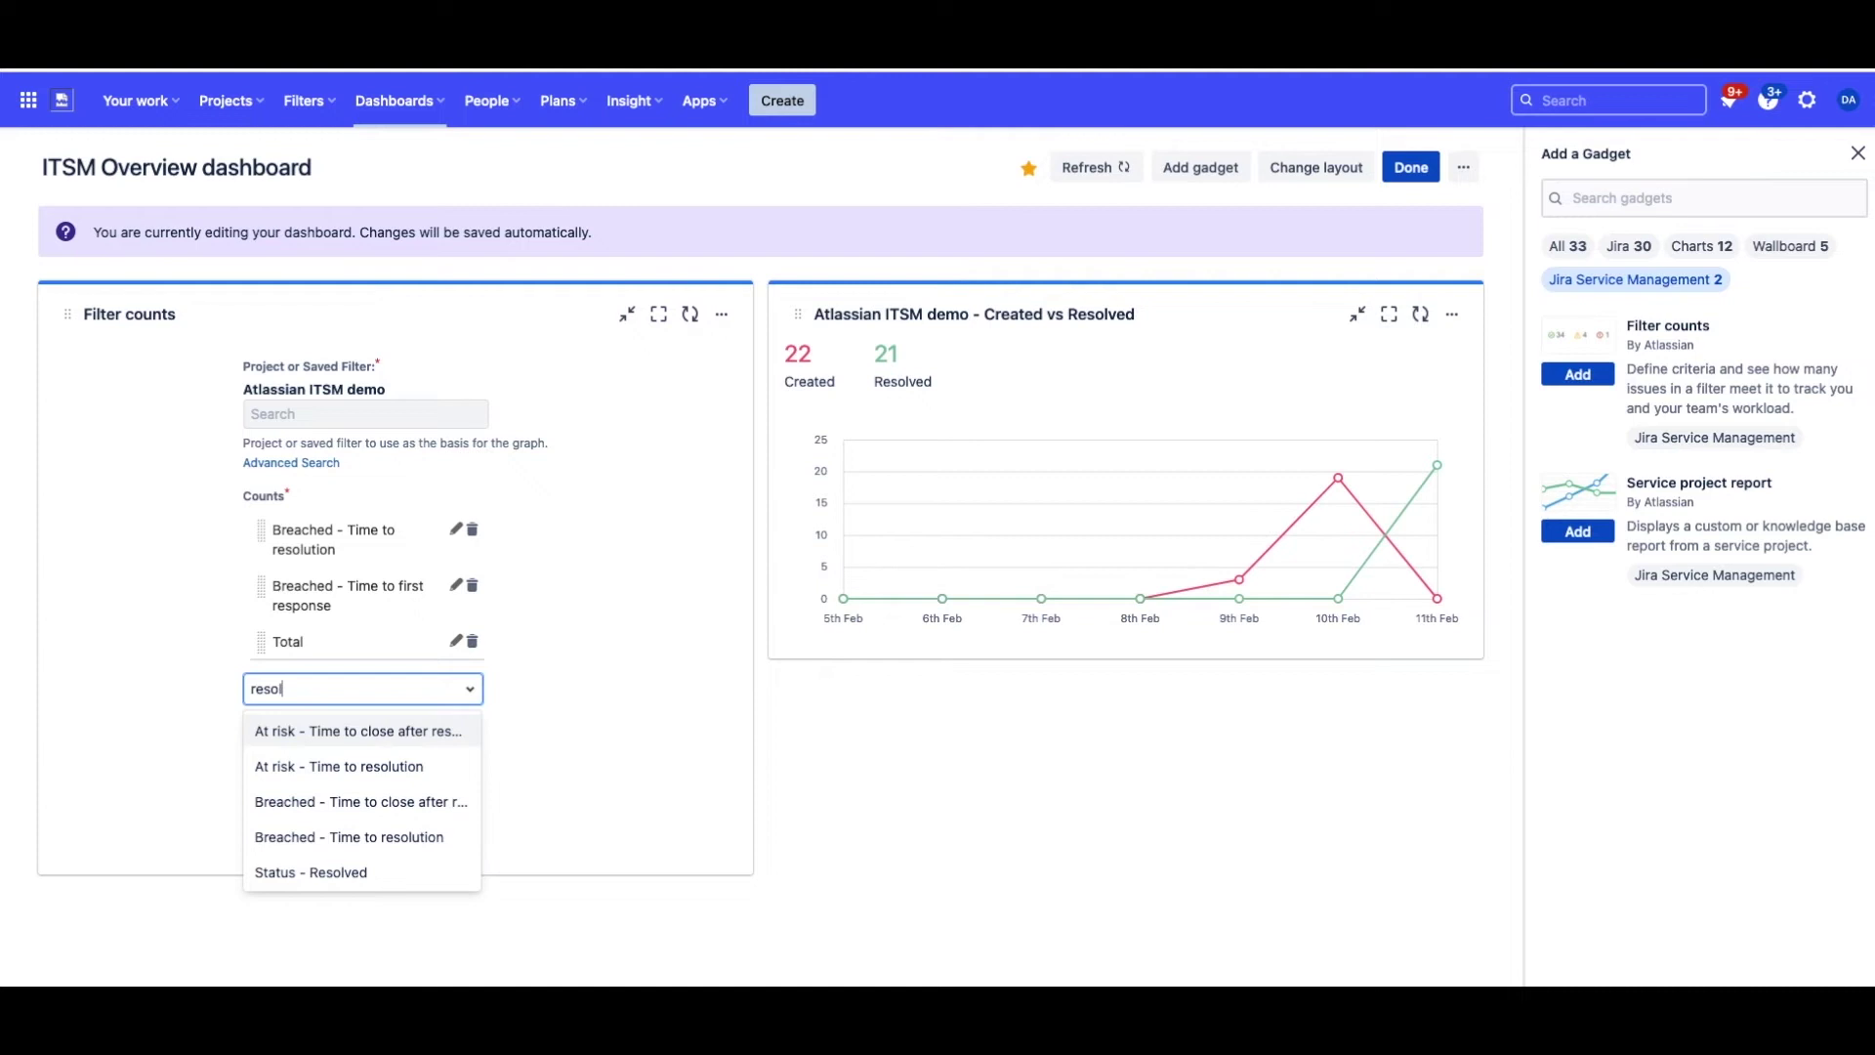
pyautogui.click(352, 872)
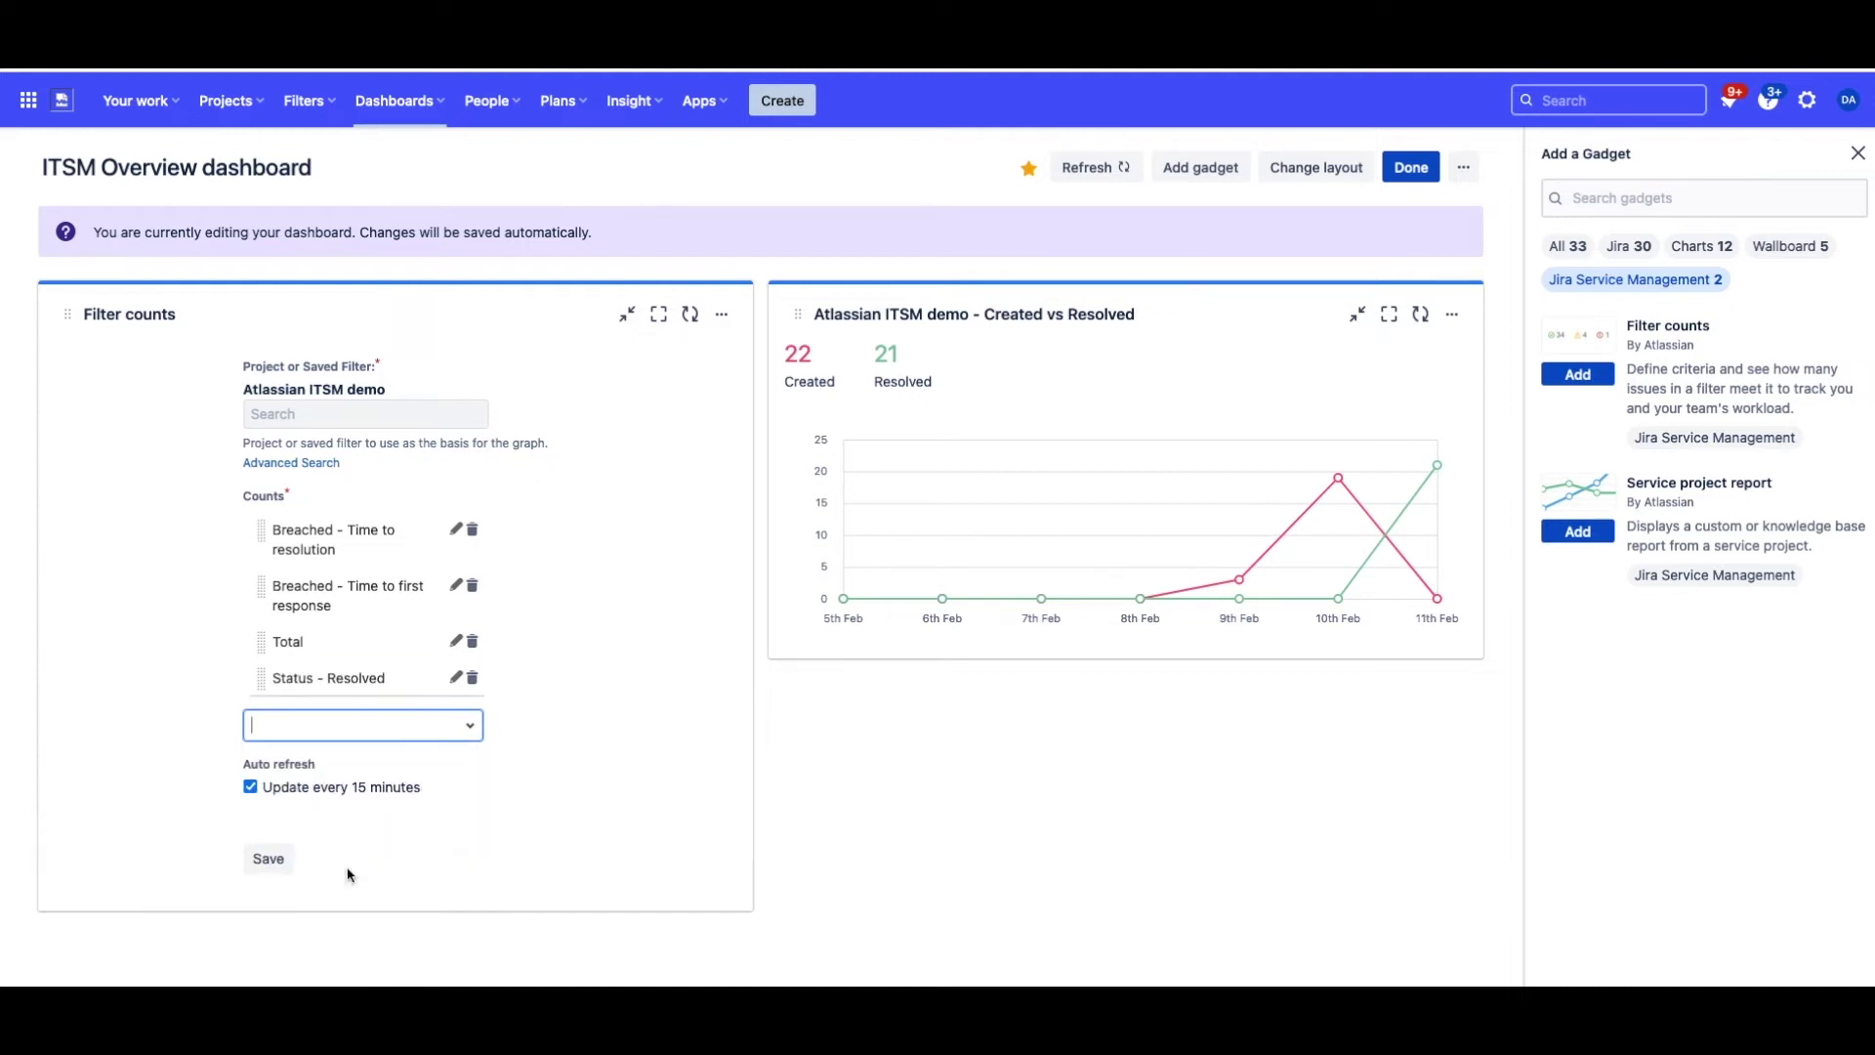
# - Save the Filter counts gadget with its four counts
pyautogui.click(270, 858)
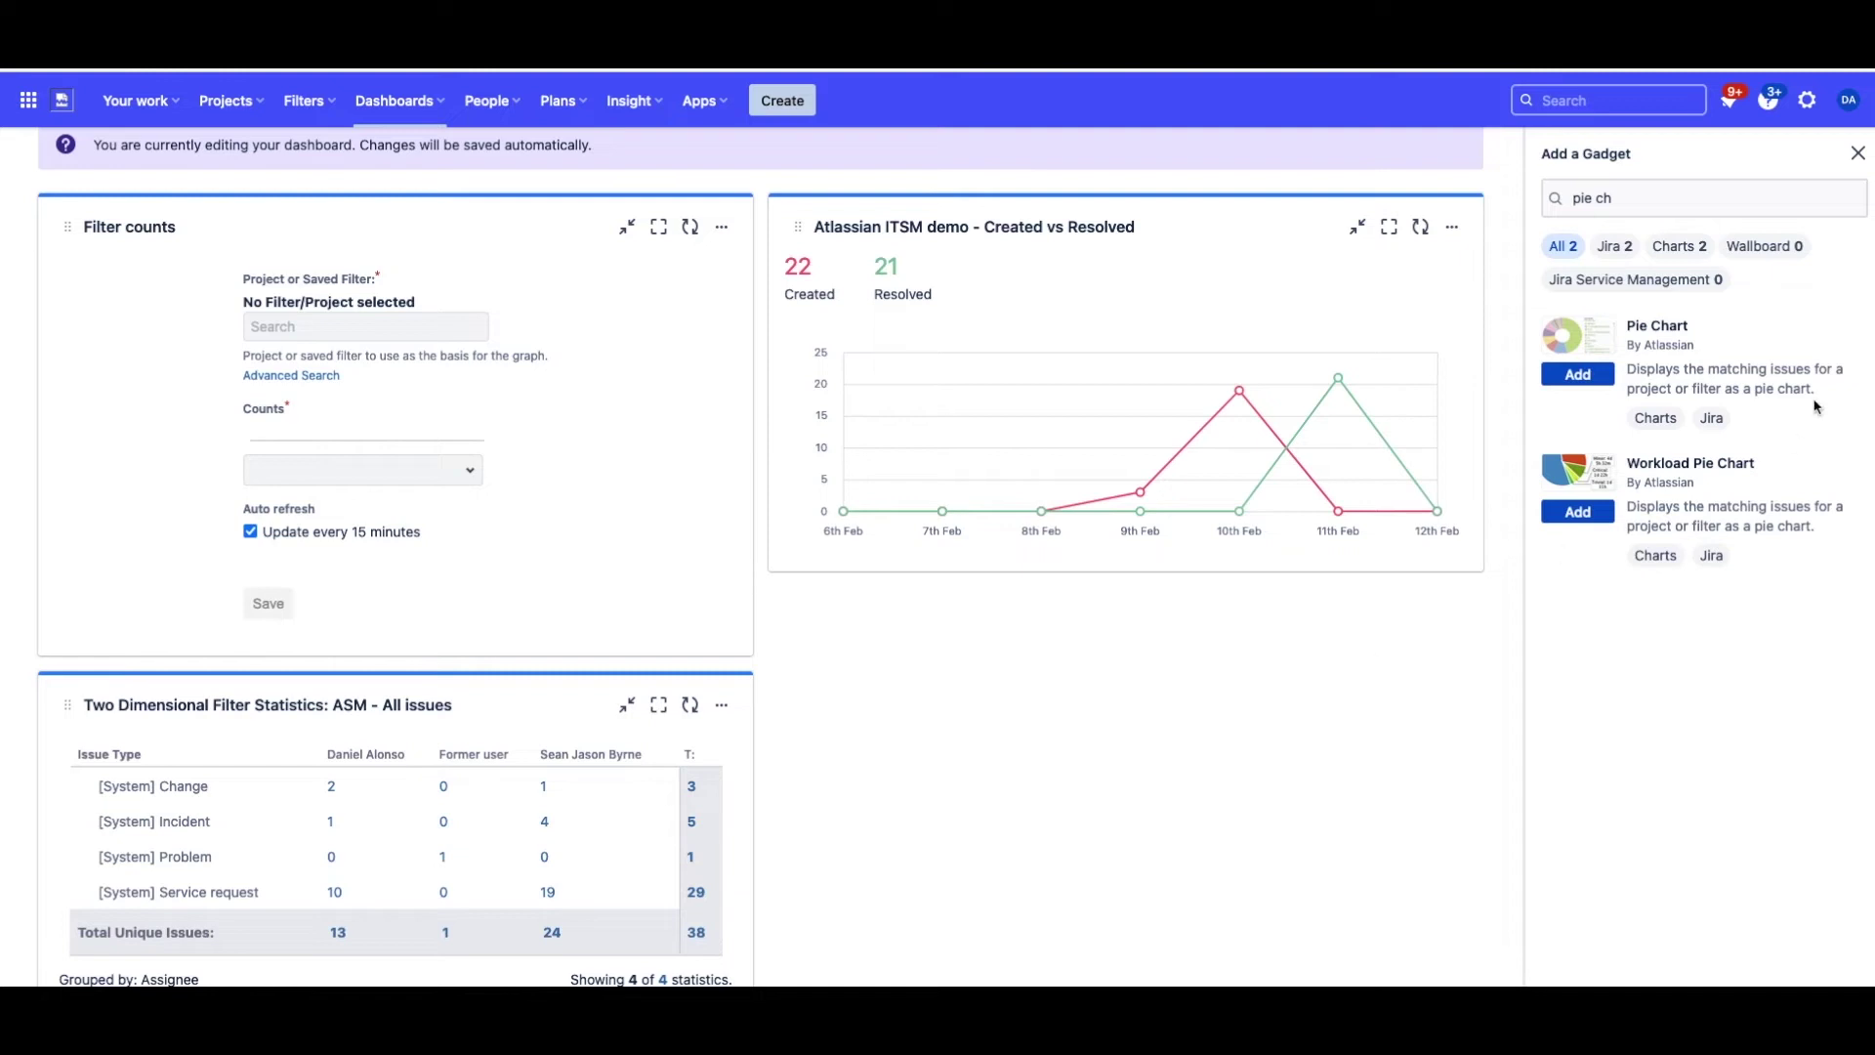
# - Add a Pie Chart below Created vs Resolved showing Atlassian ITSM demo issues by assignee
pyautogui.moveTo(1636, 197); pyautogui.dragTo(1573, 201)
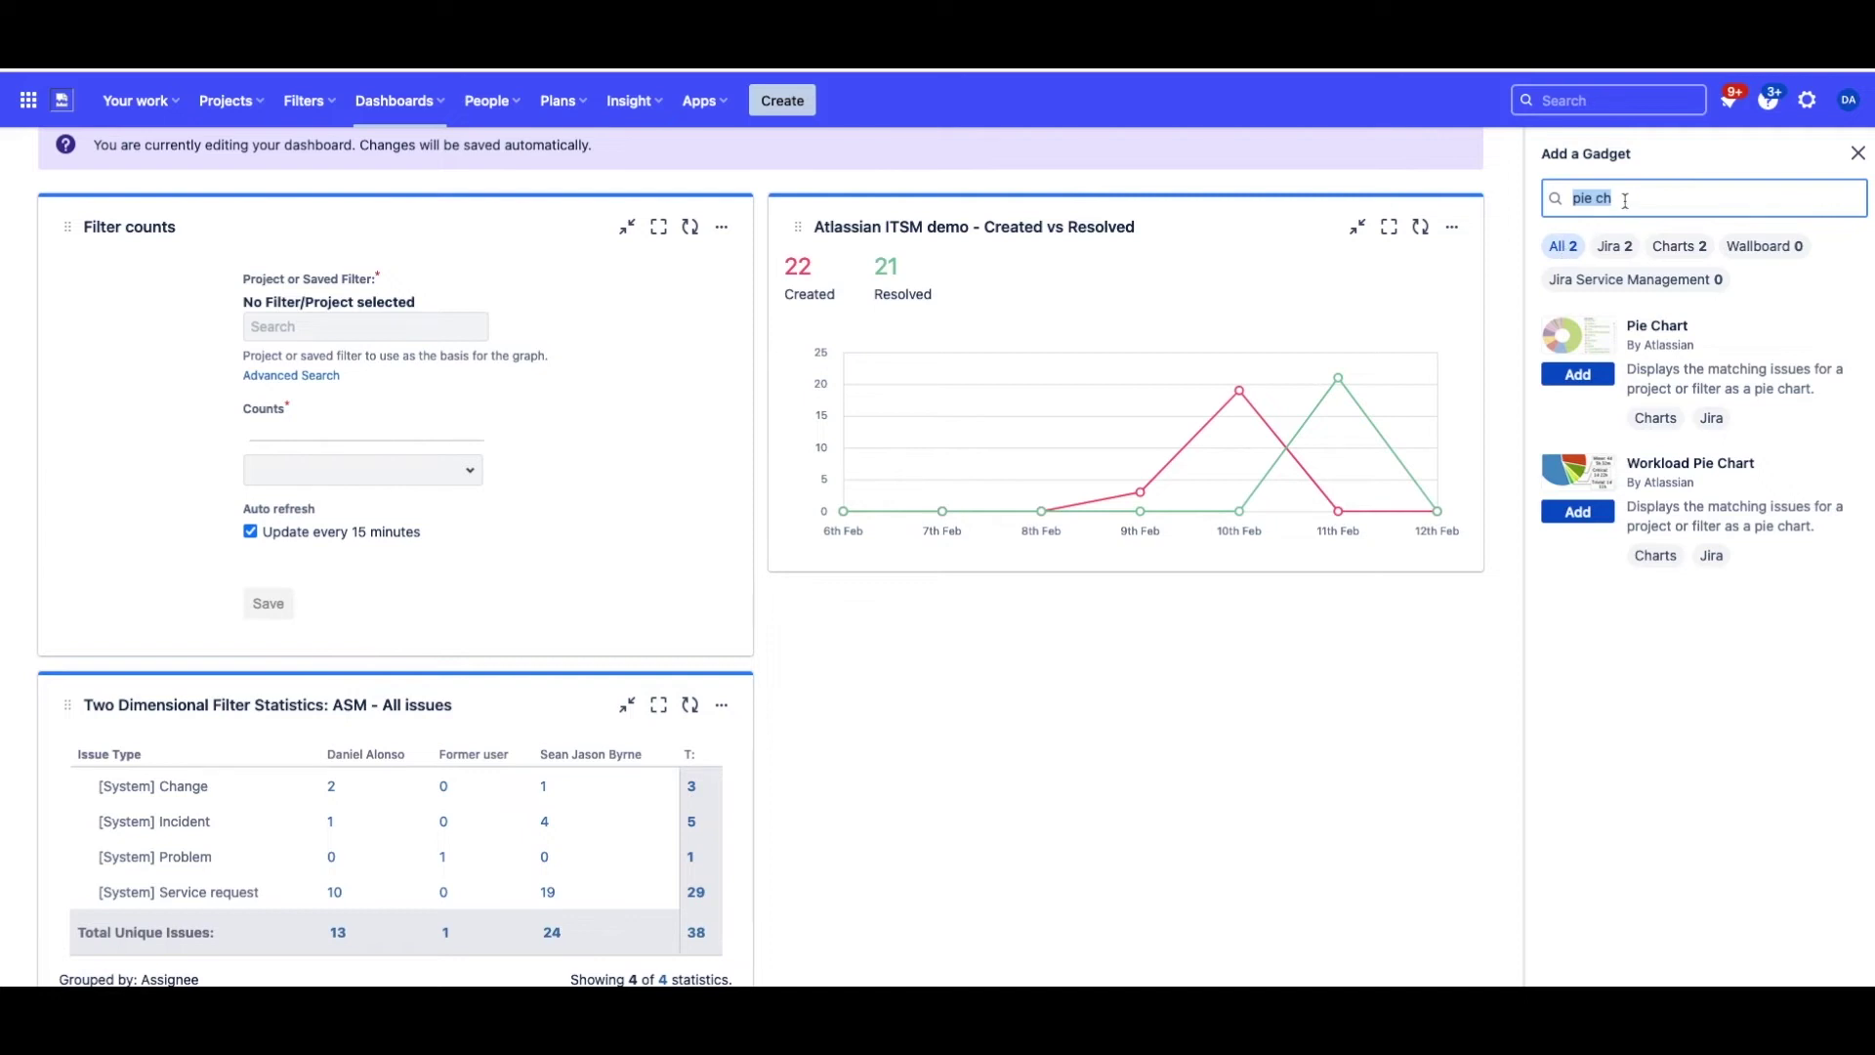
pyautogui.press('Right')
pyautogui.click(1578, 374)
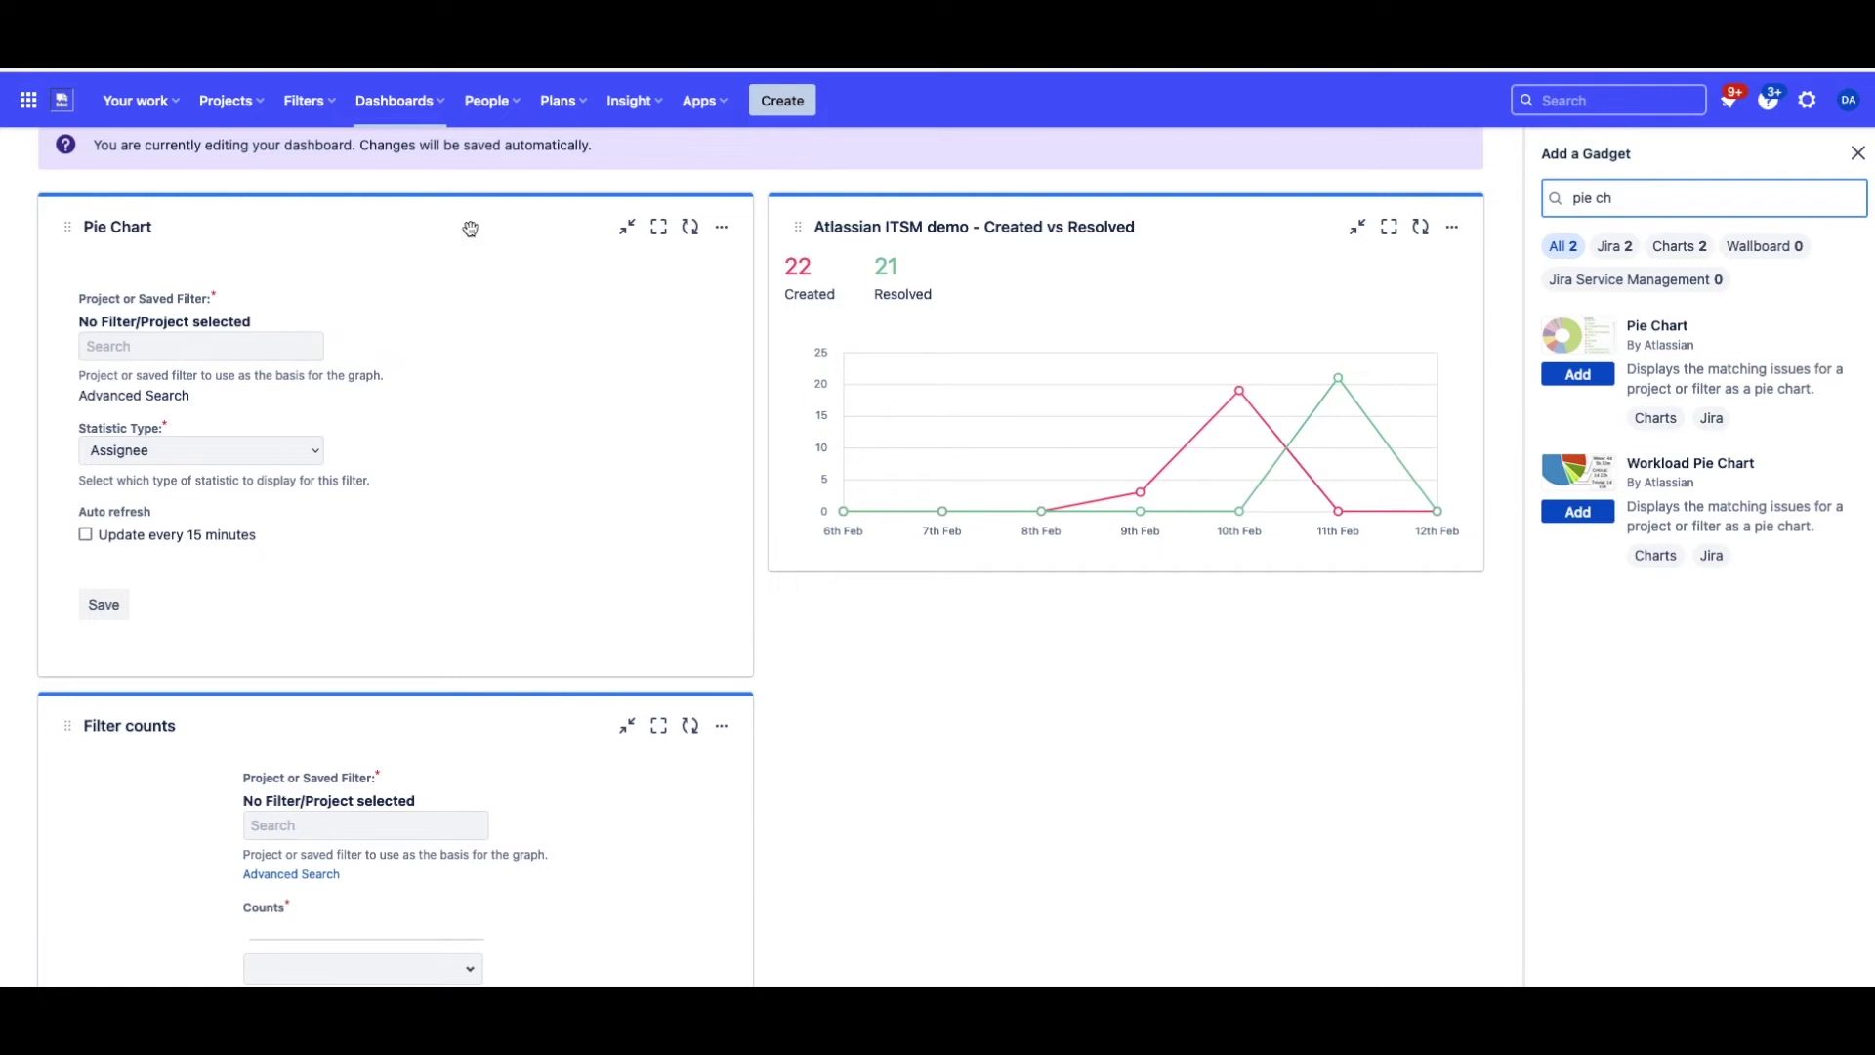
pyautogui.moveTo(469, 230); pyautogui.dragTo(1177, 606)
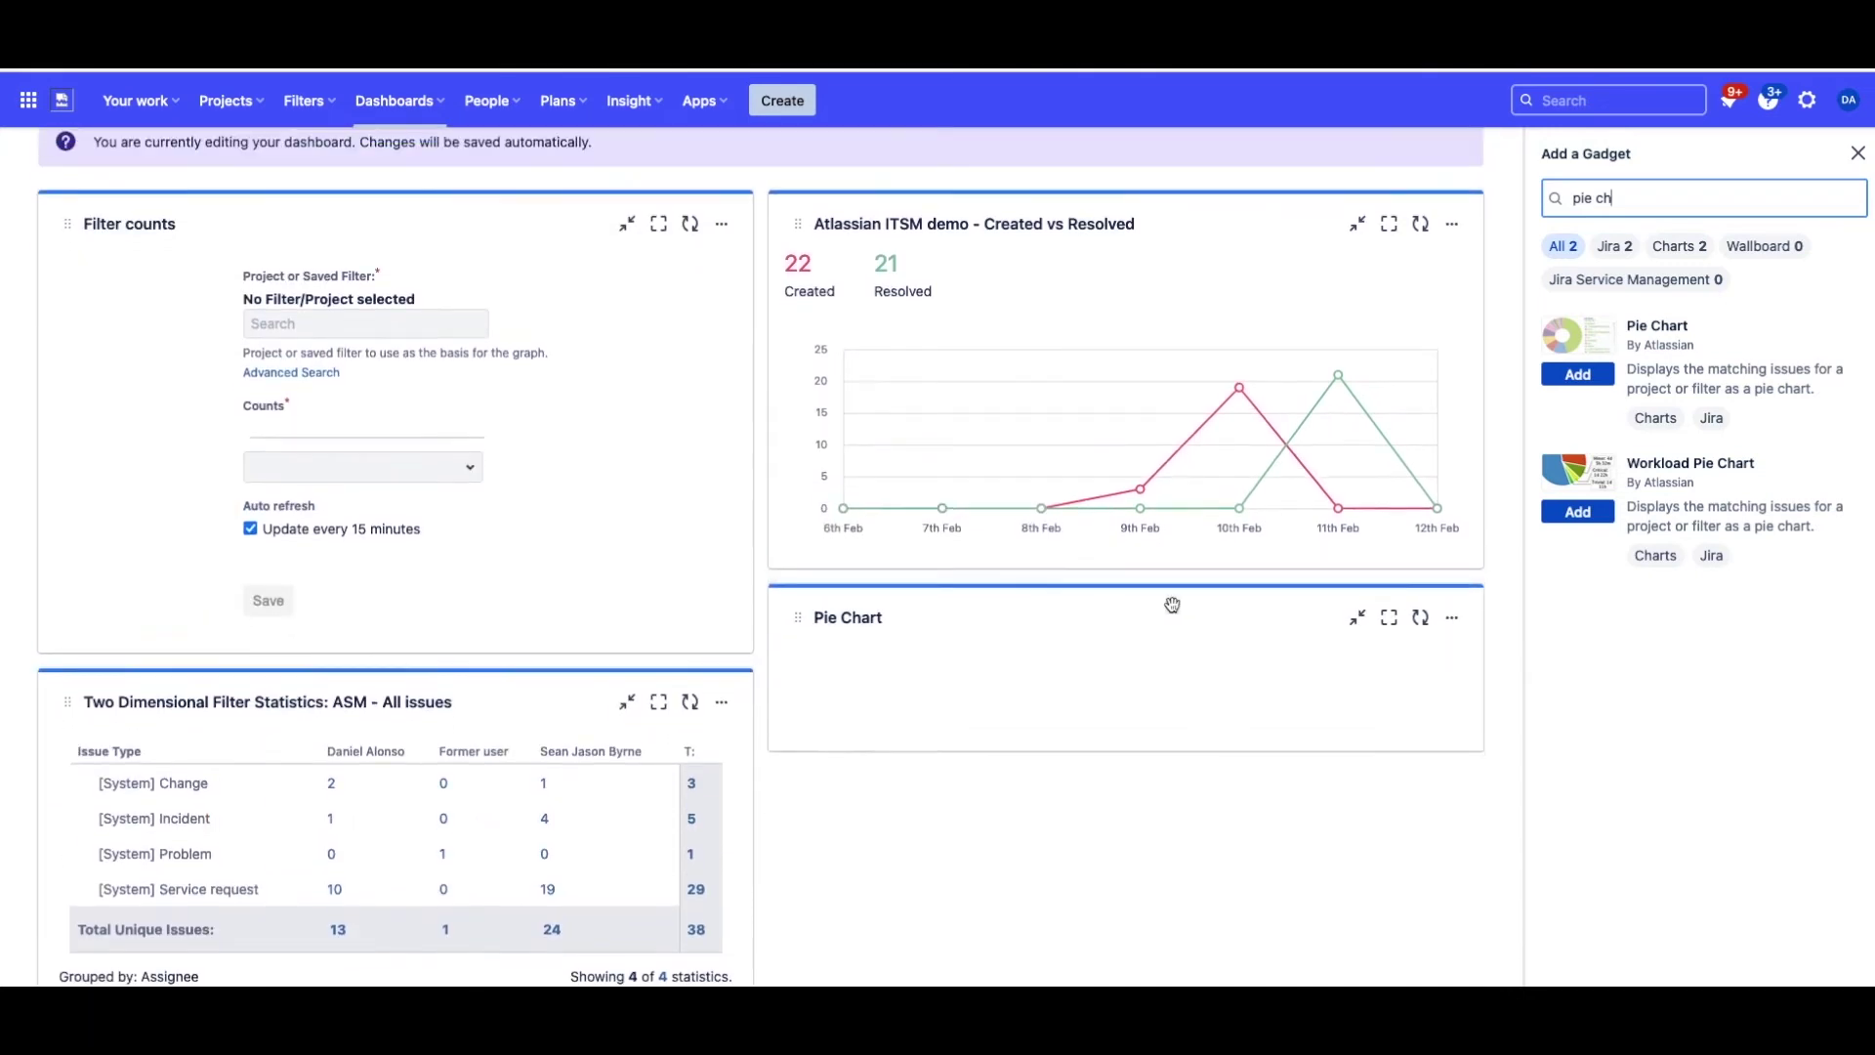
pyautogui.write('asm')
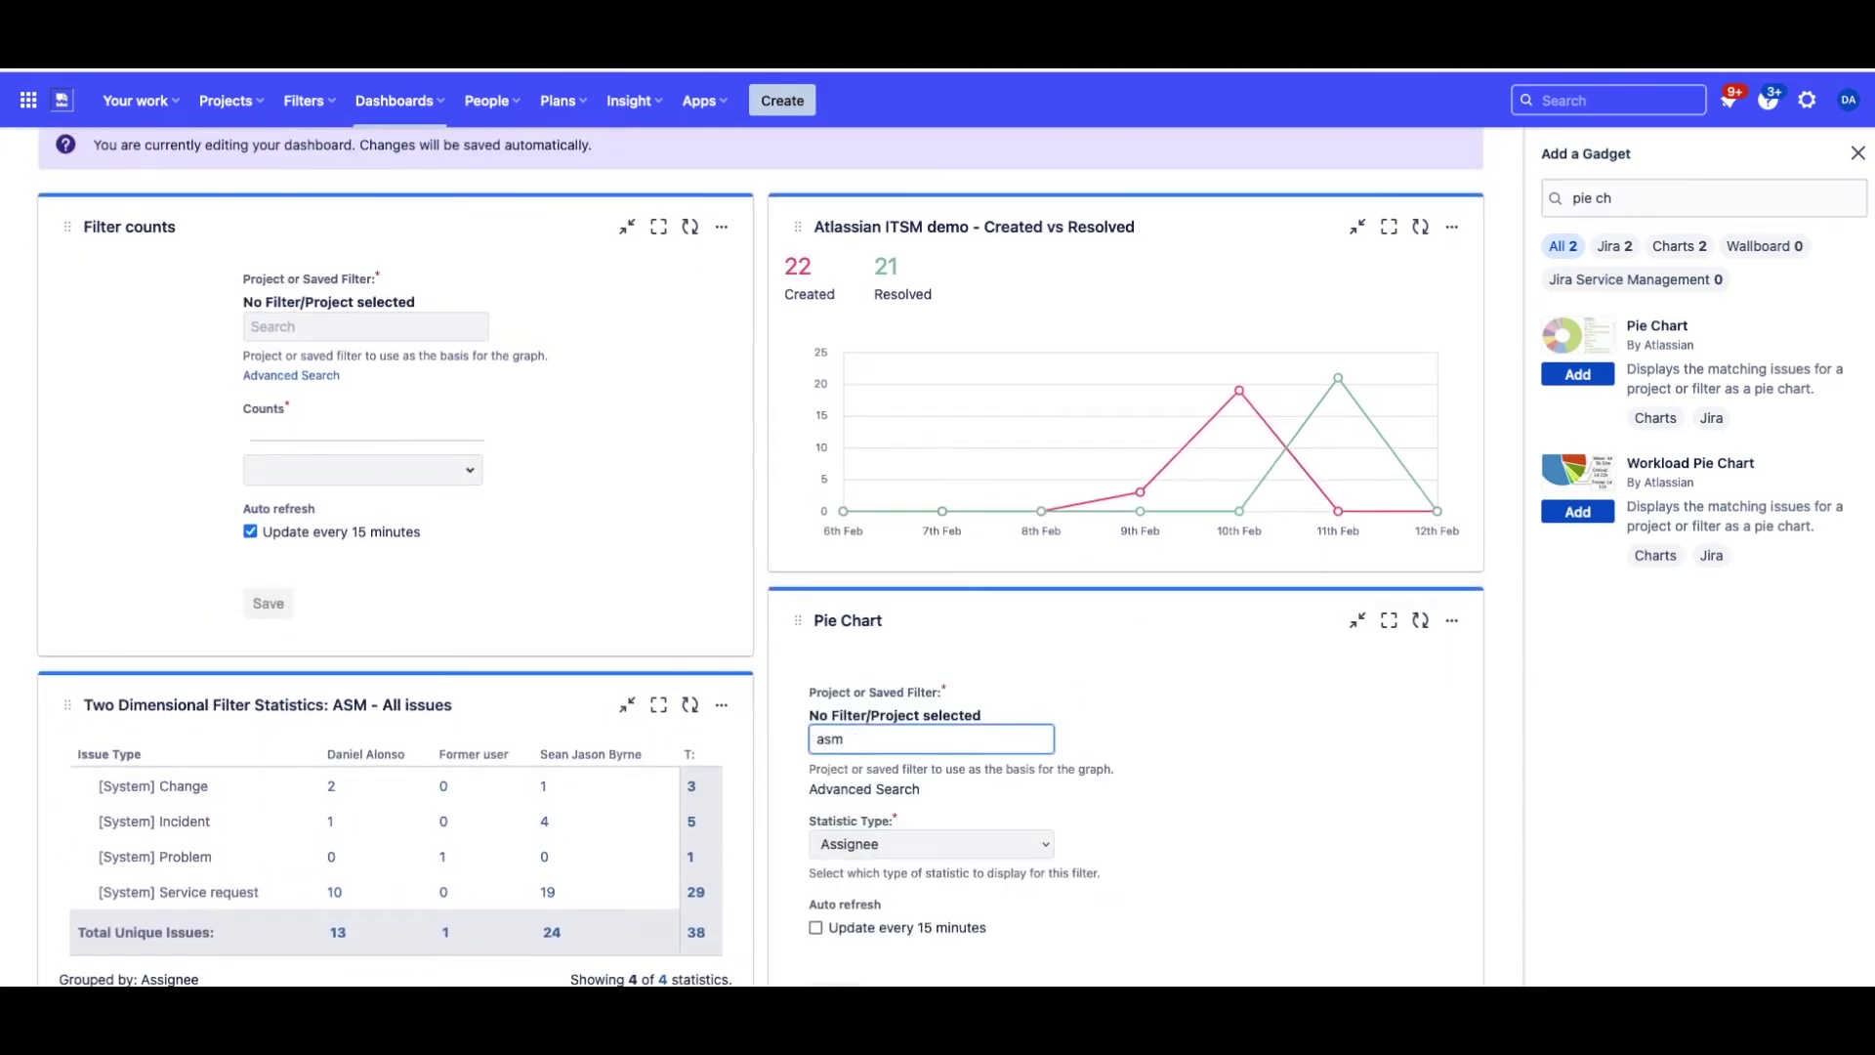
pyautogui.click(939, 810)
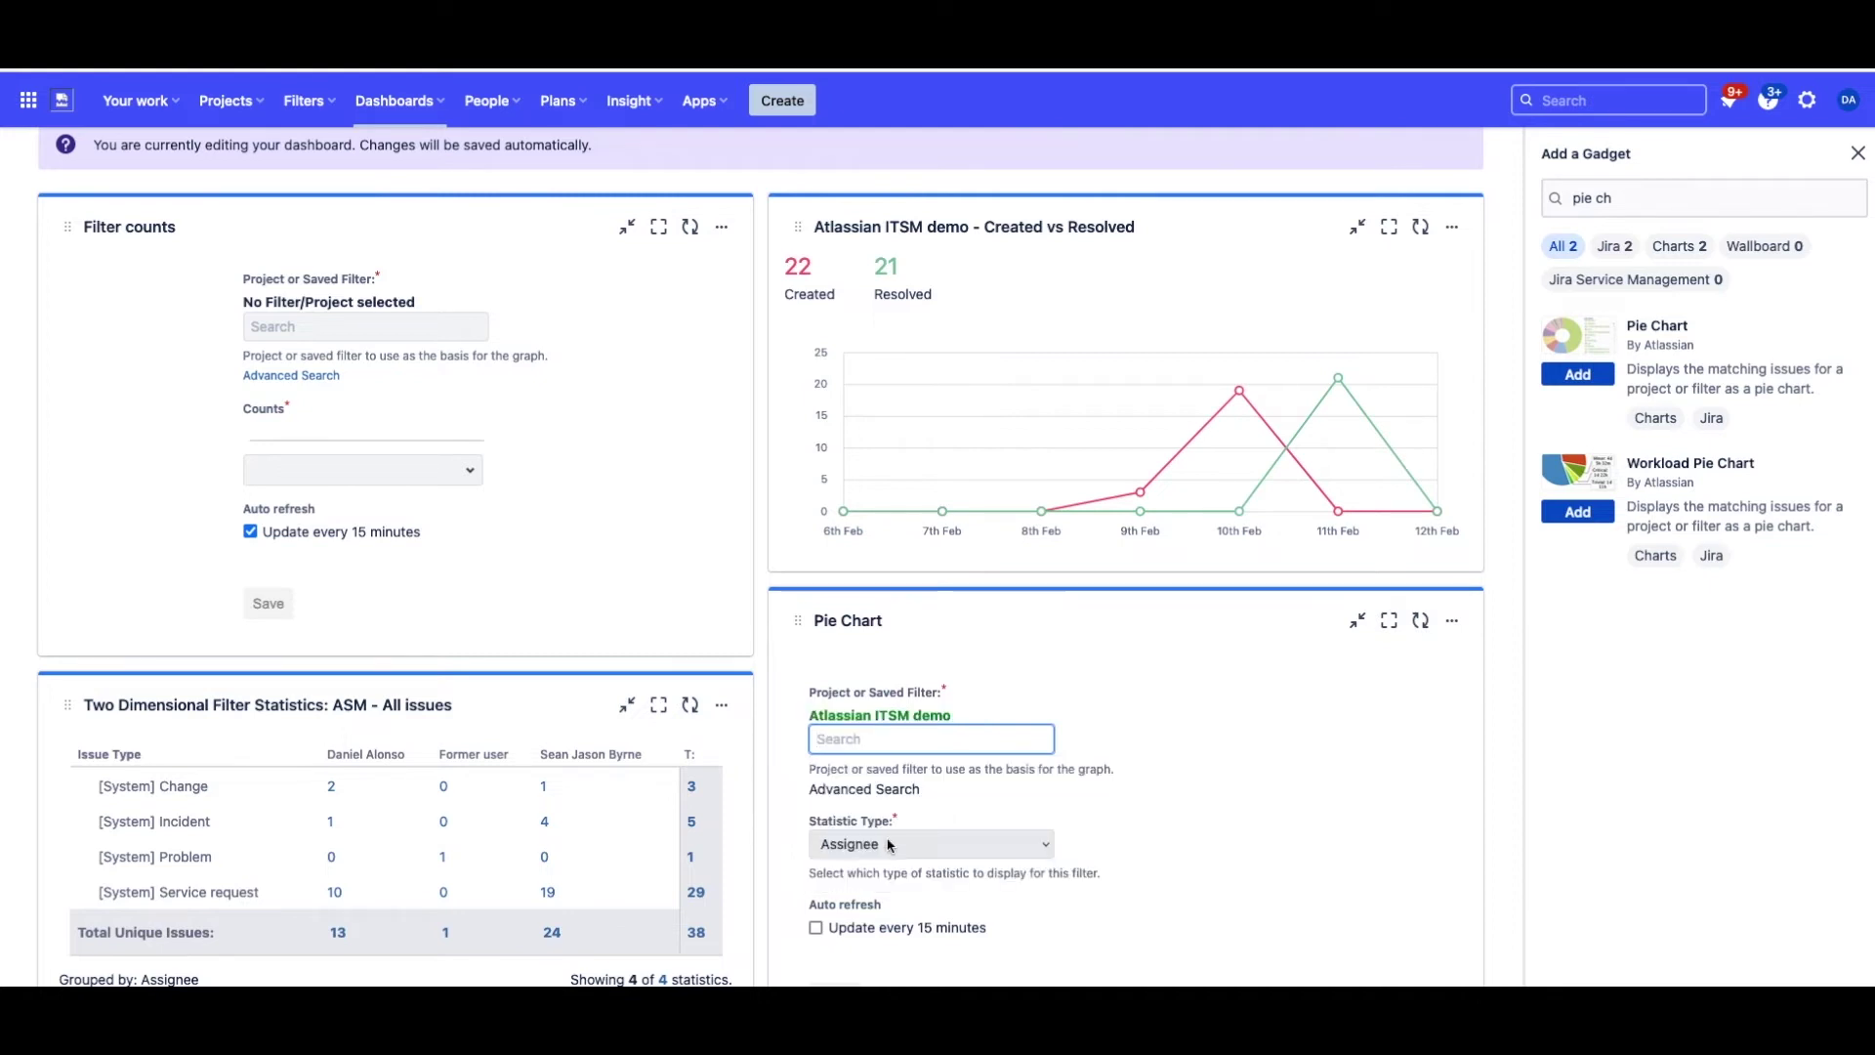
pyautogui.scroll(-1, 928, 830)
pyautogui.click(835, 939)
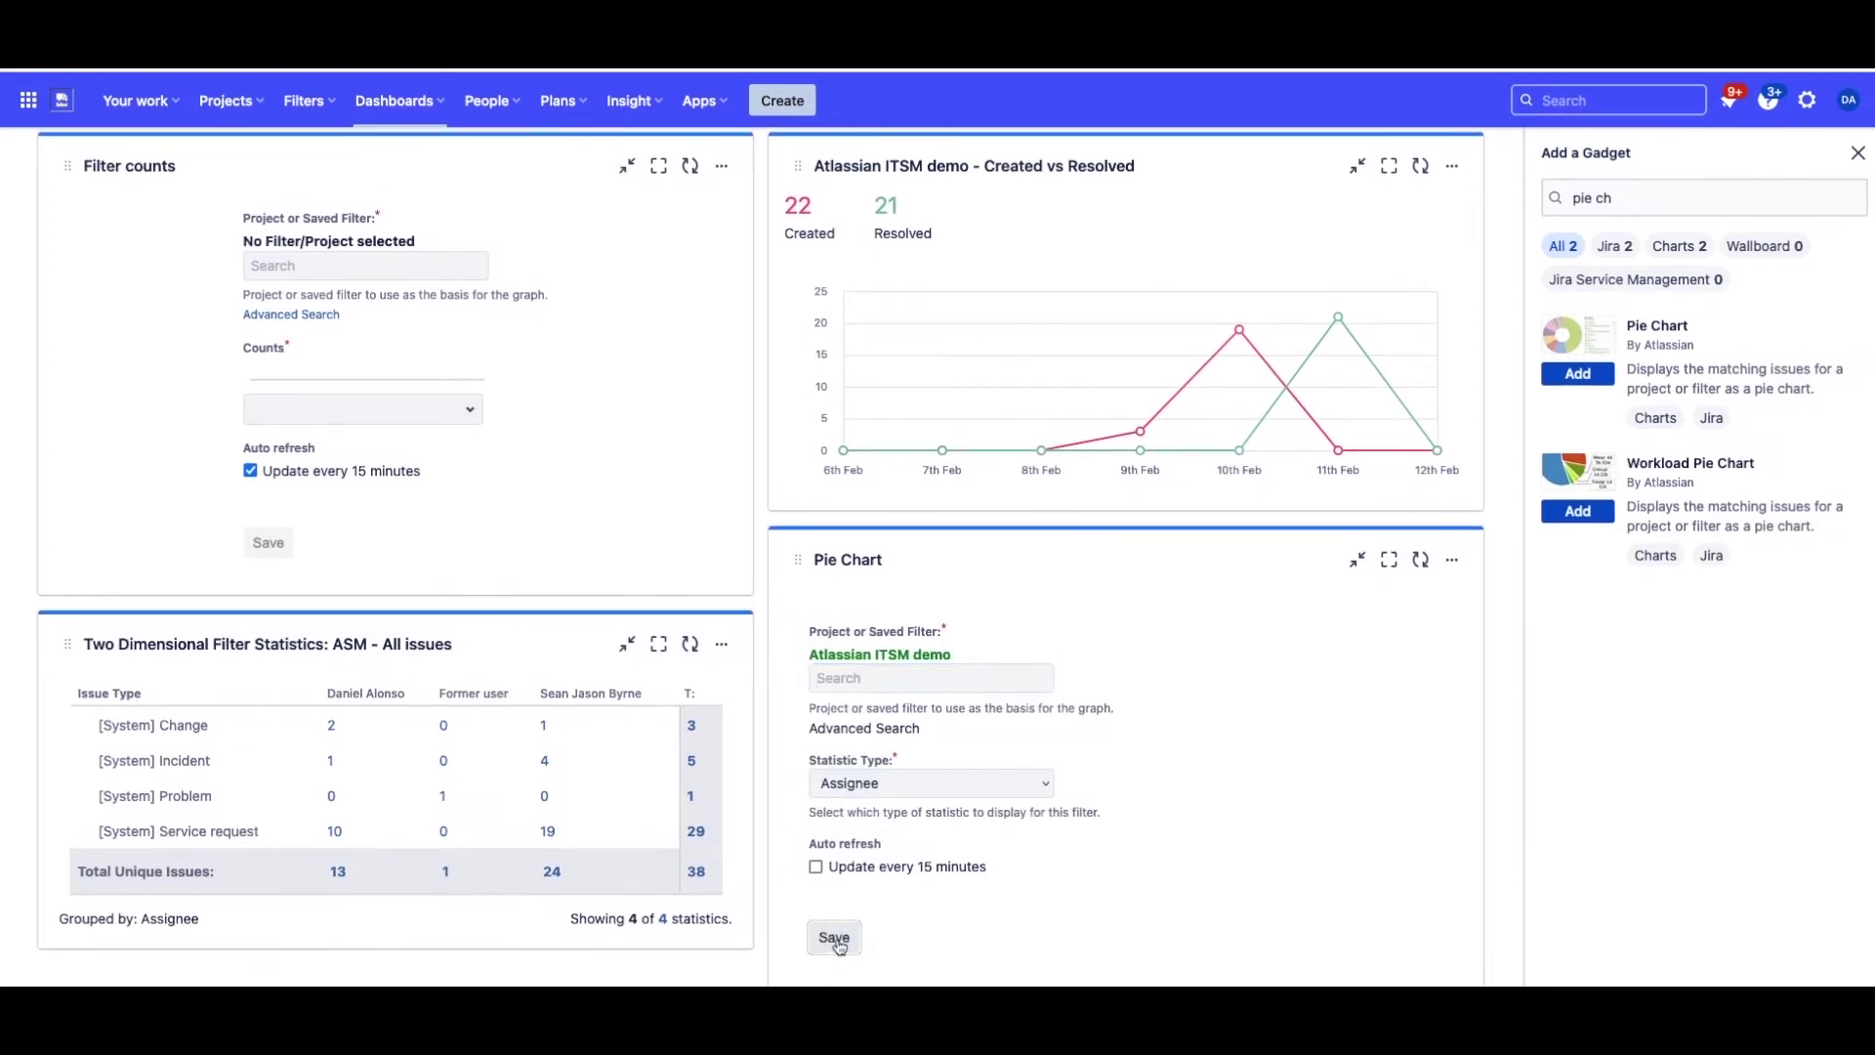
pyautogui.scroll(-3, 1095, 773)
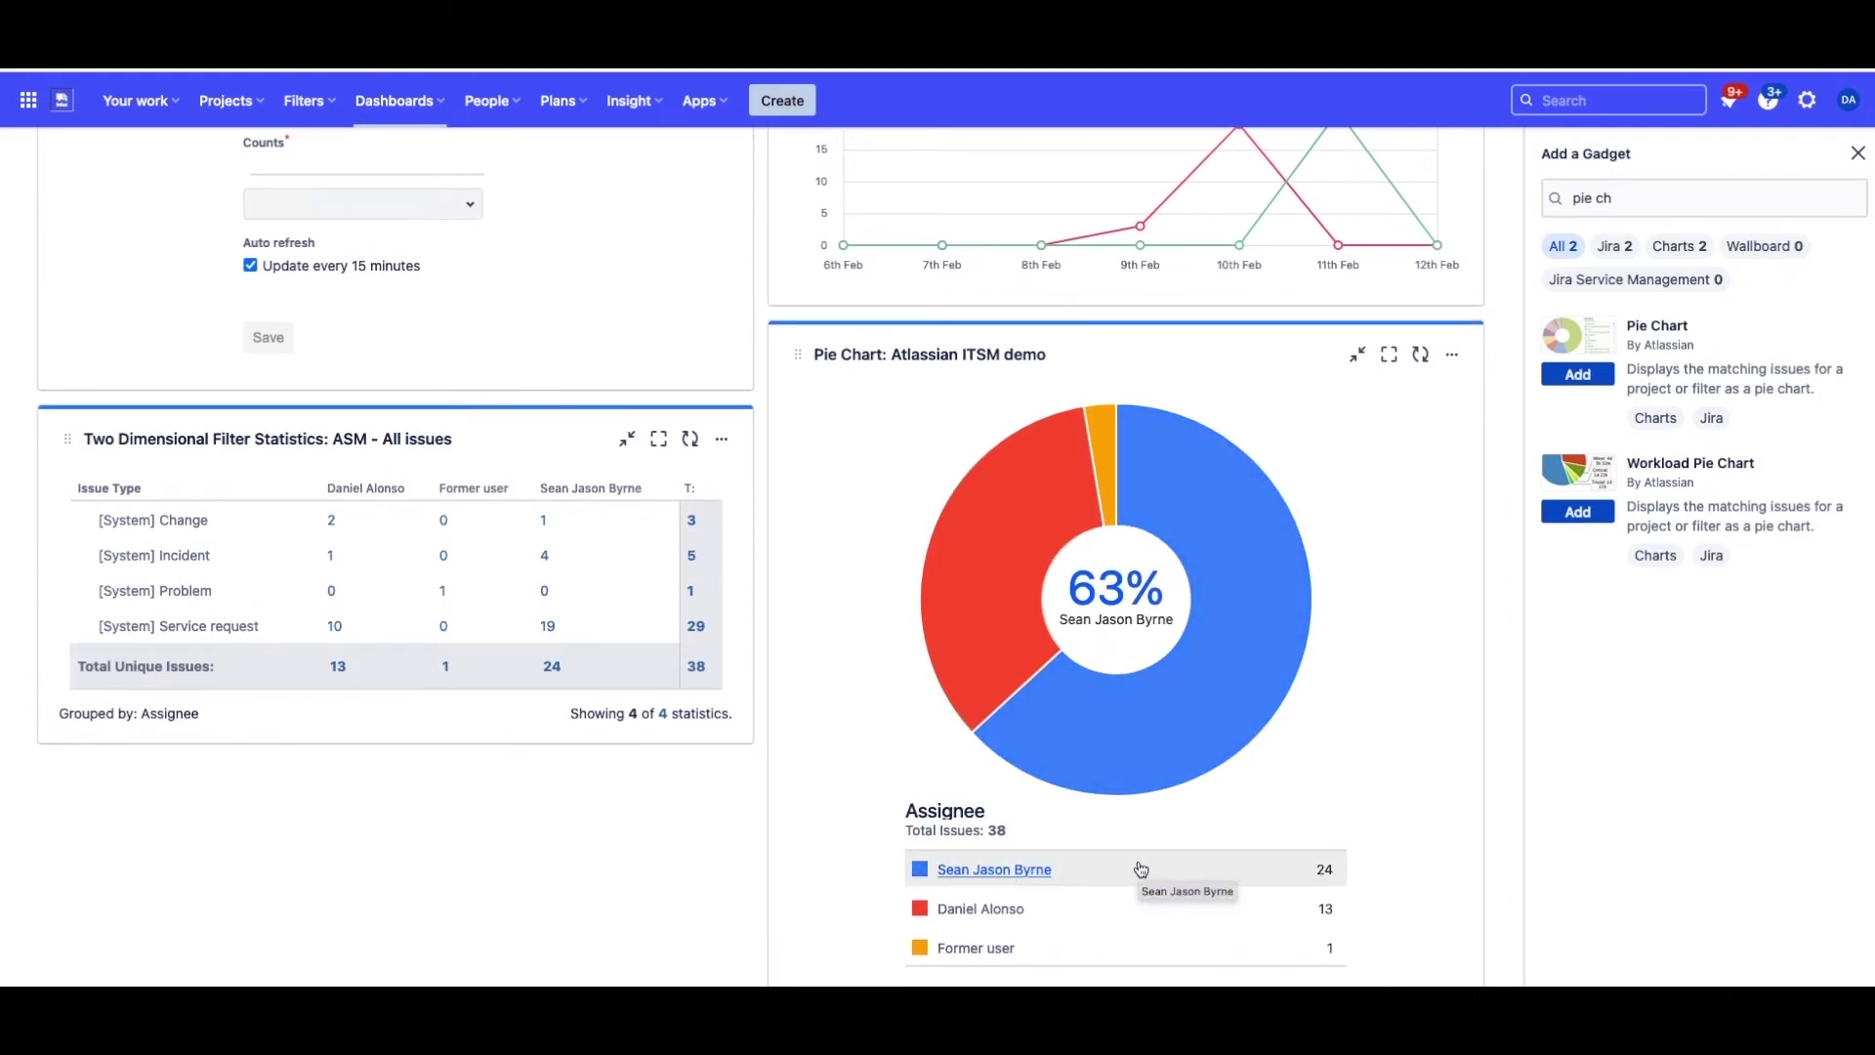
# - Open the largest pie slice's issues and narrow the JQL with statusCategory != Done
pyautogui.click(1049, 875)
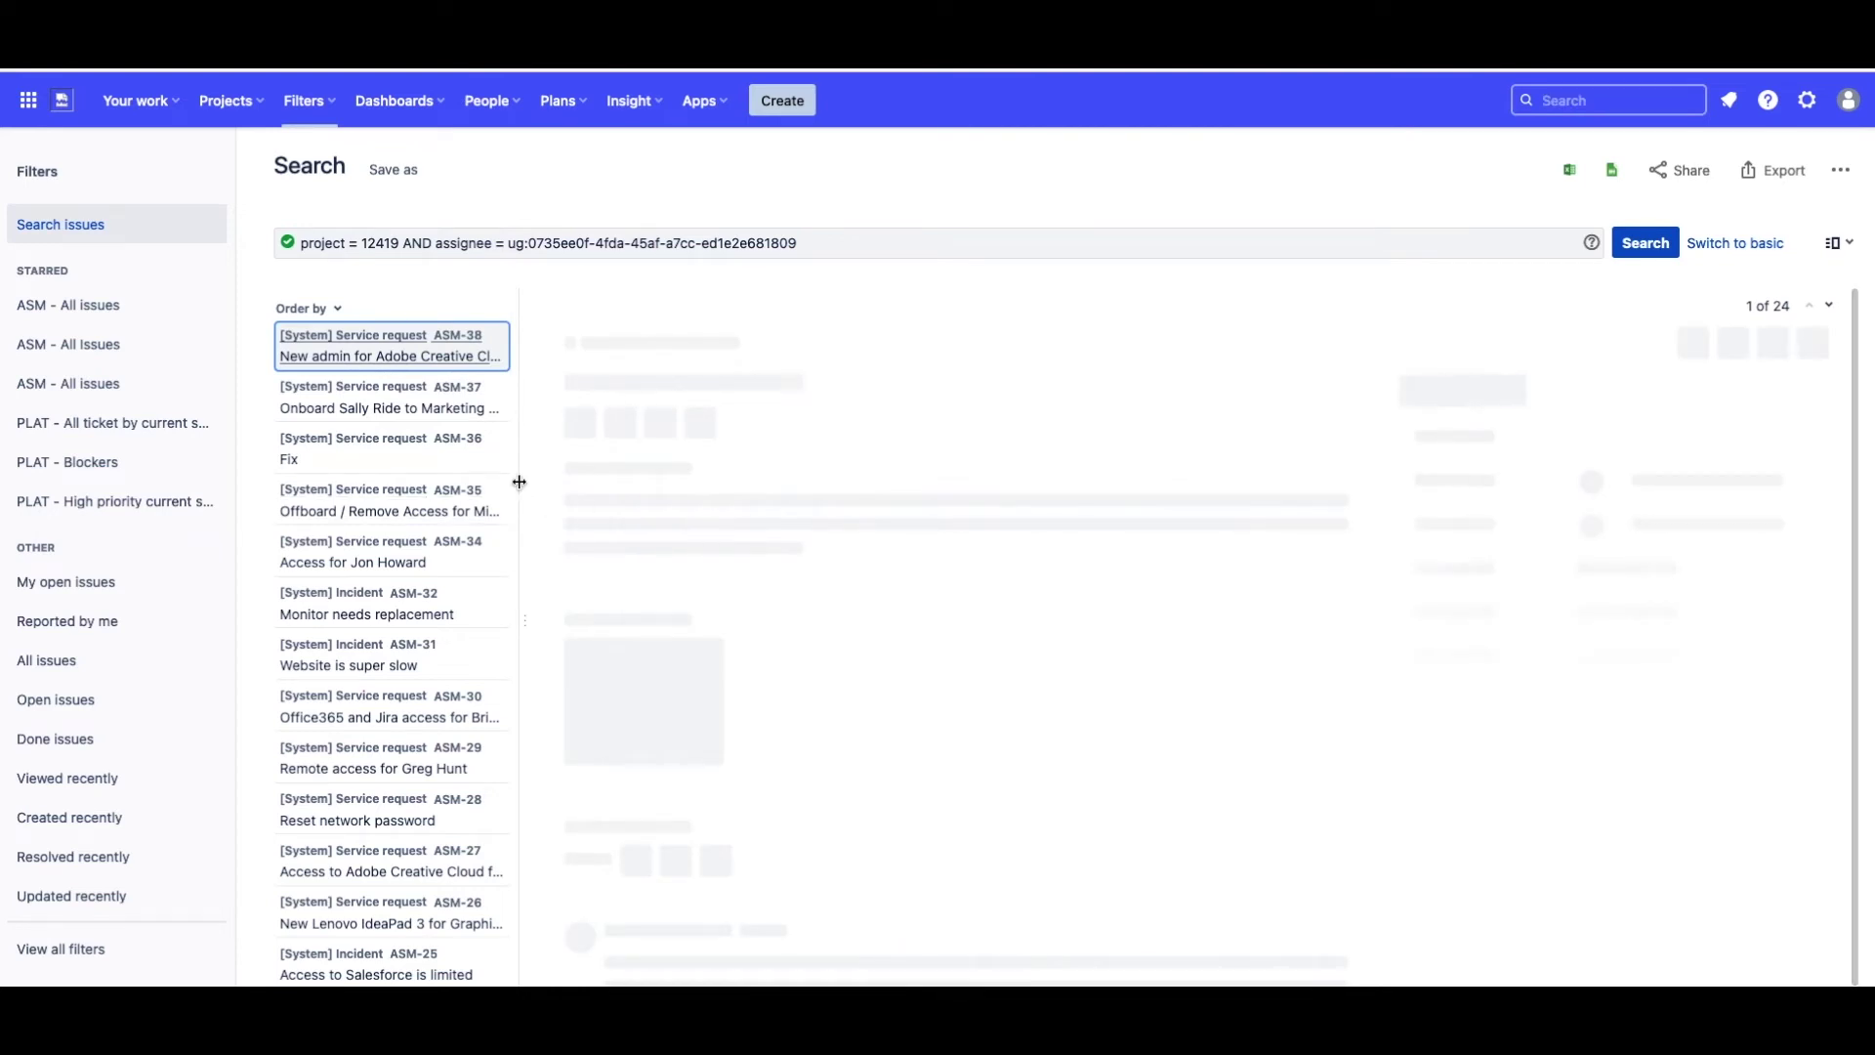
pyautogui.moveTo(521, 484); pyautogui.dragTo(732, 489)
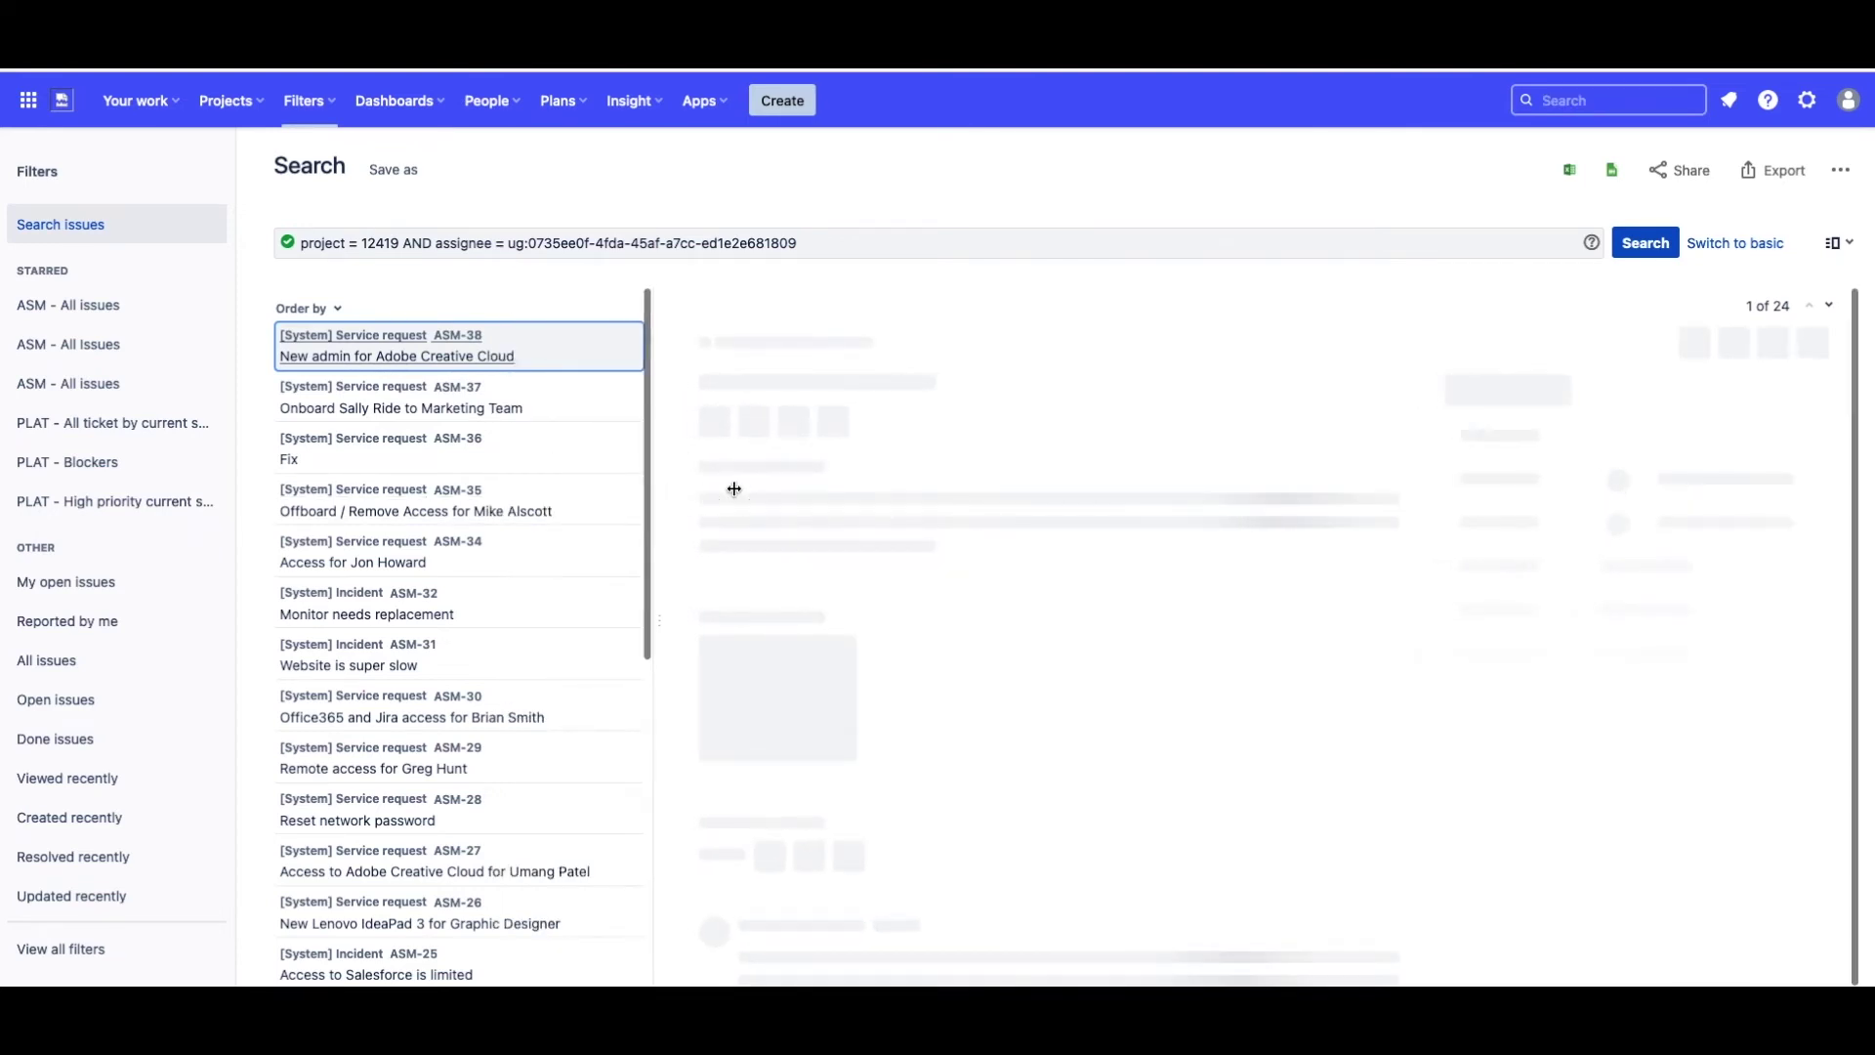
pyautogui.click(835, 245)
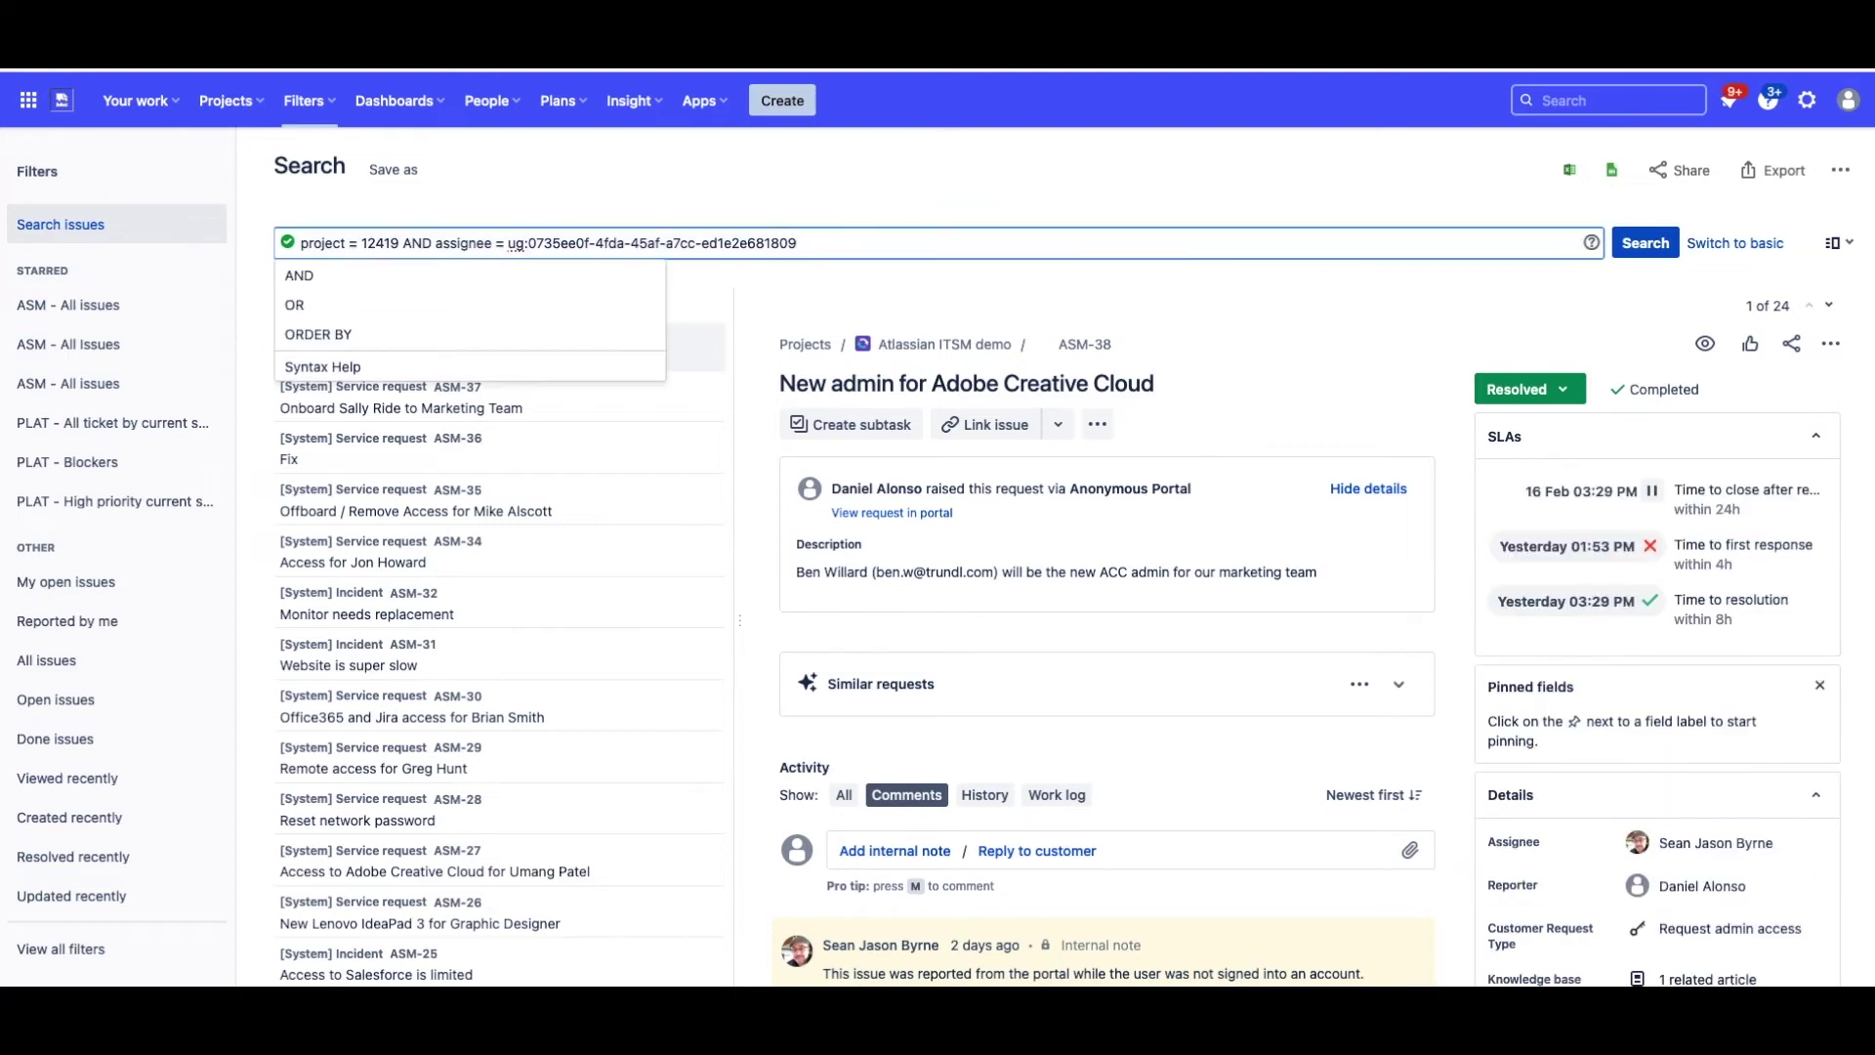
pyautogui.write('and status ')
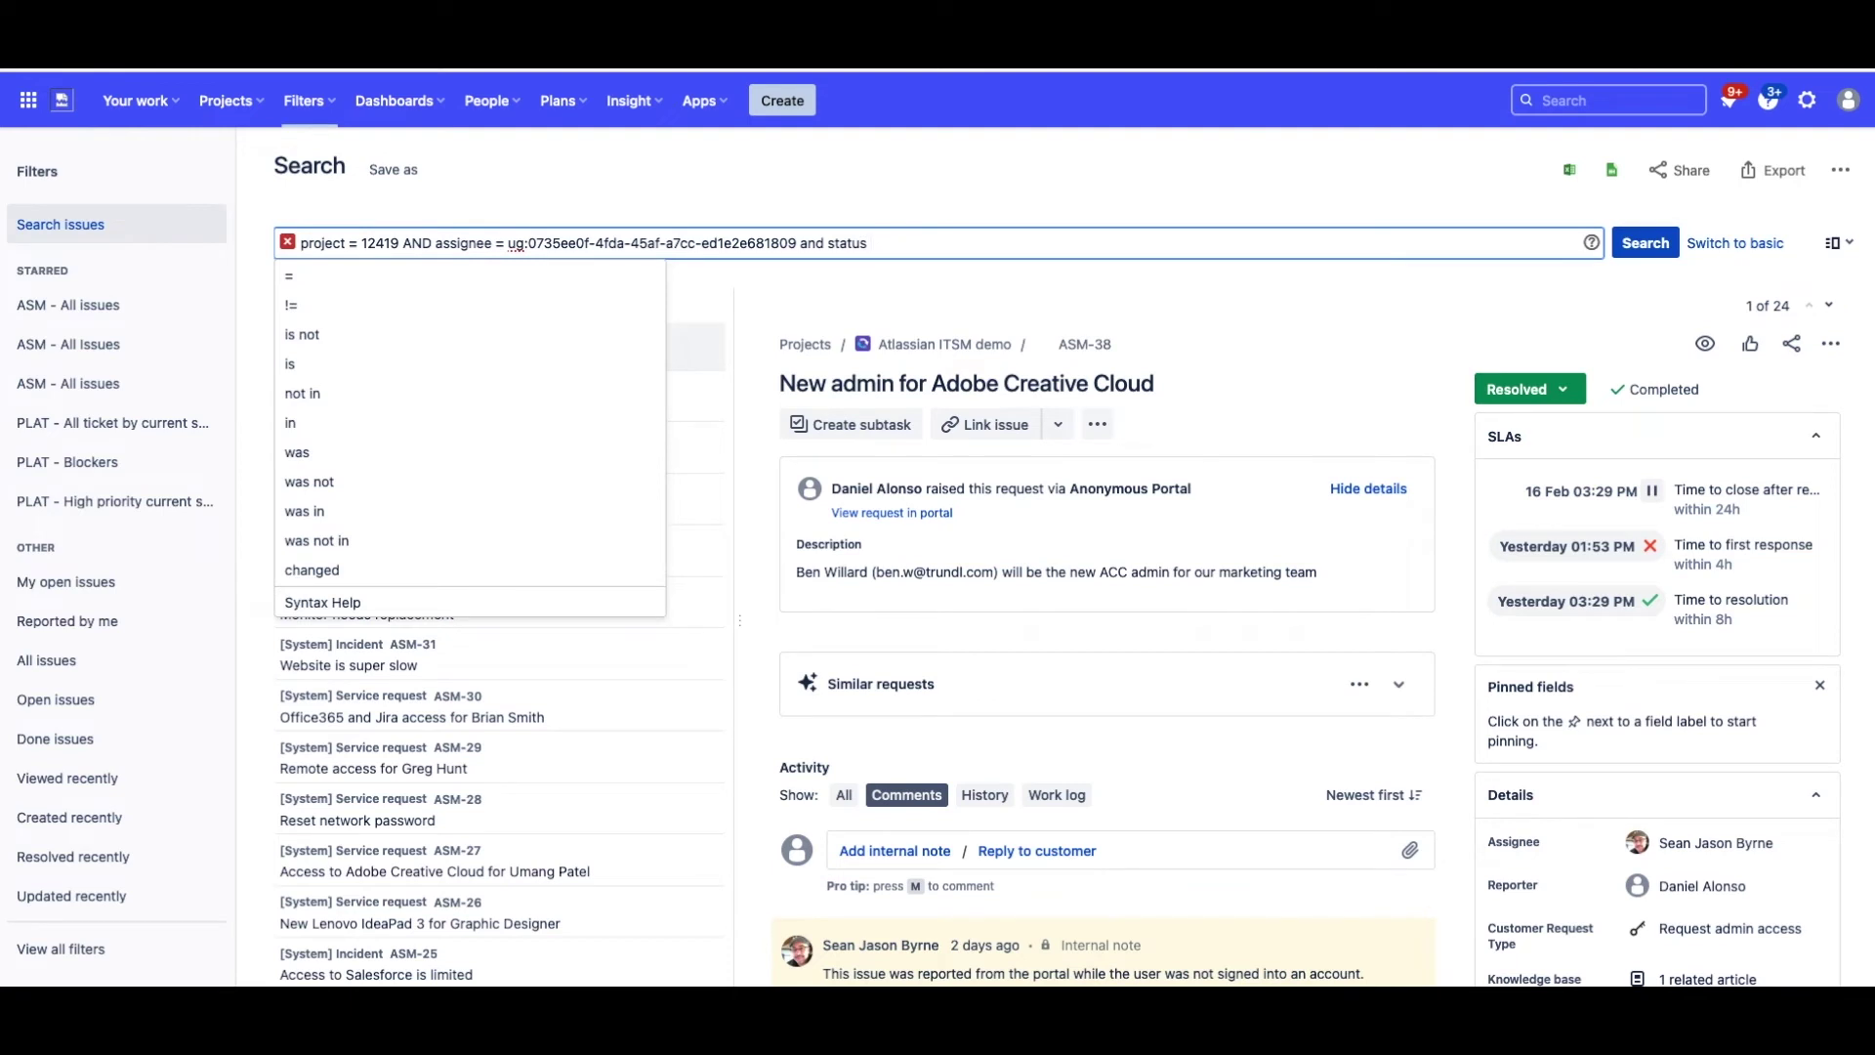
pyautogui.write('is not')
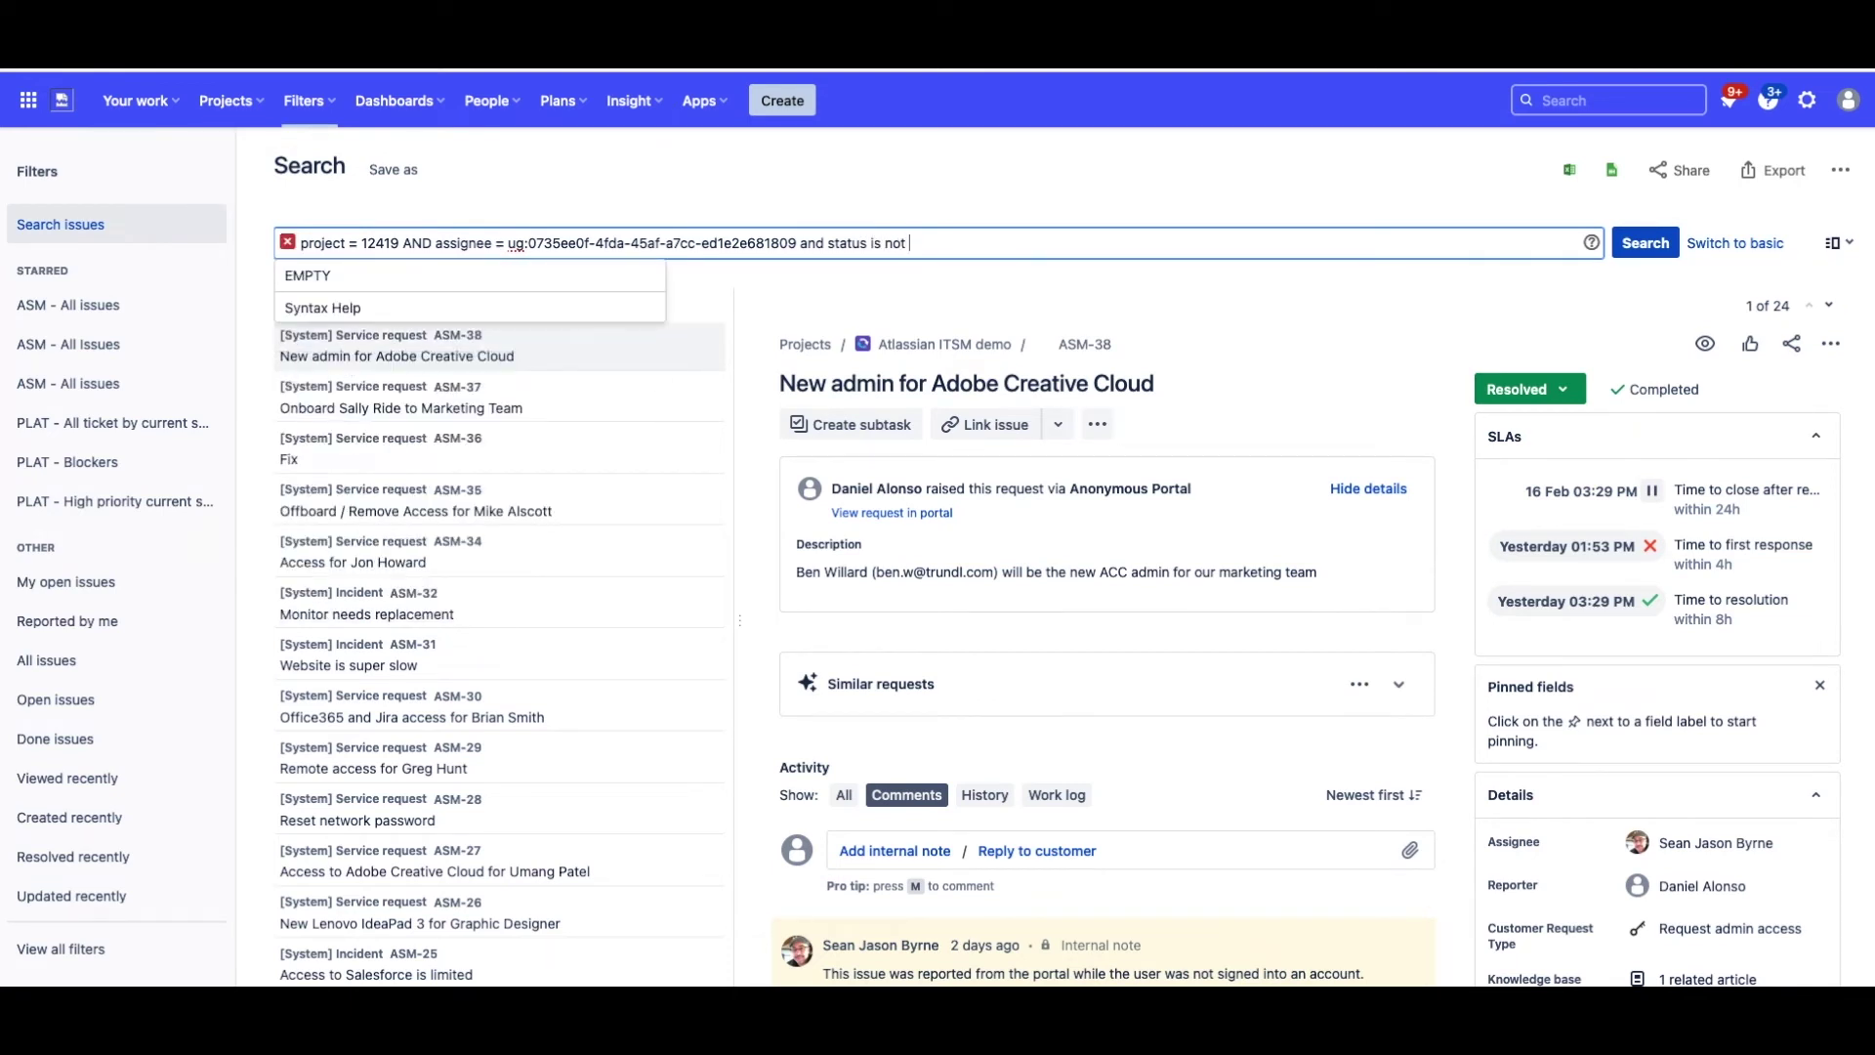
pyautogui.press('BackSpace')
pyautogui.press('BackSpace')
pyautogui.press('BackSpace')
pyautogui.press('BackSpace')
pyautogui.press('BackSpace')
pyautogui.press('BackSpace')
pyautogui.press('BackSpace')
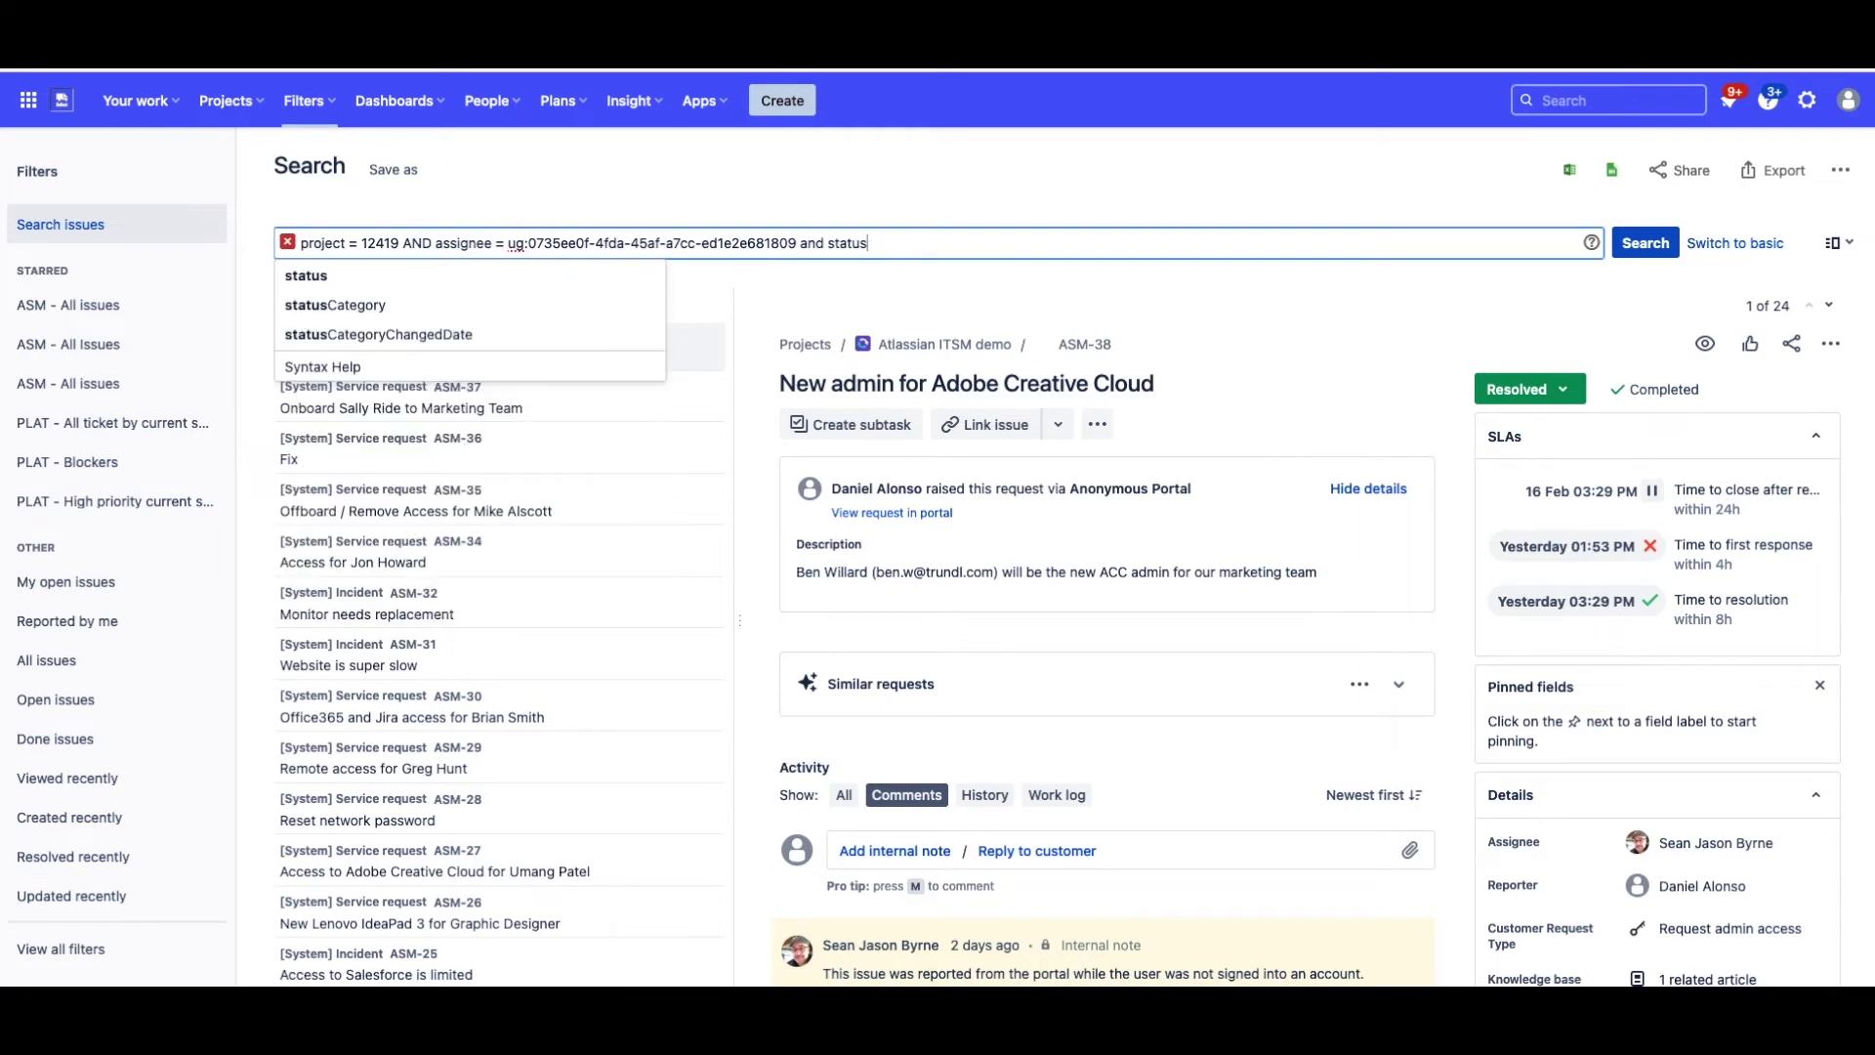
pyautogui.write('ca')
pyautogui.click(622, 280)
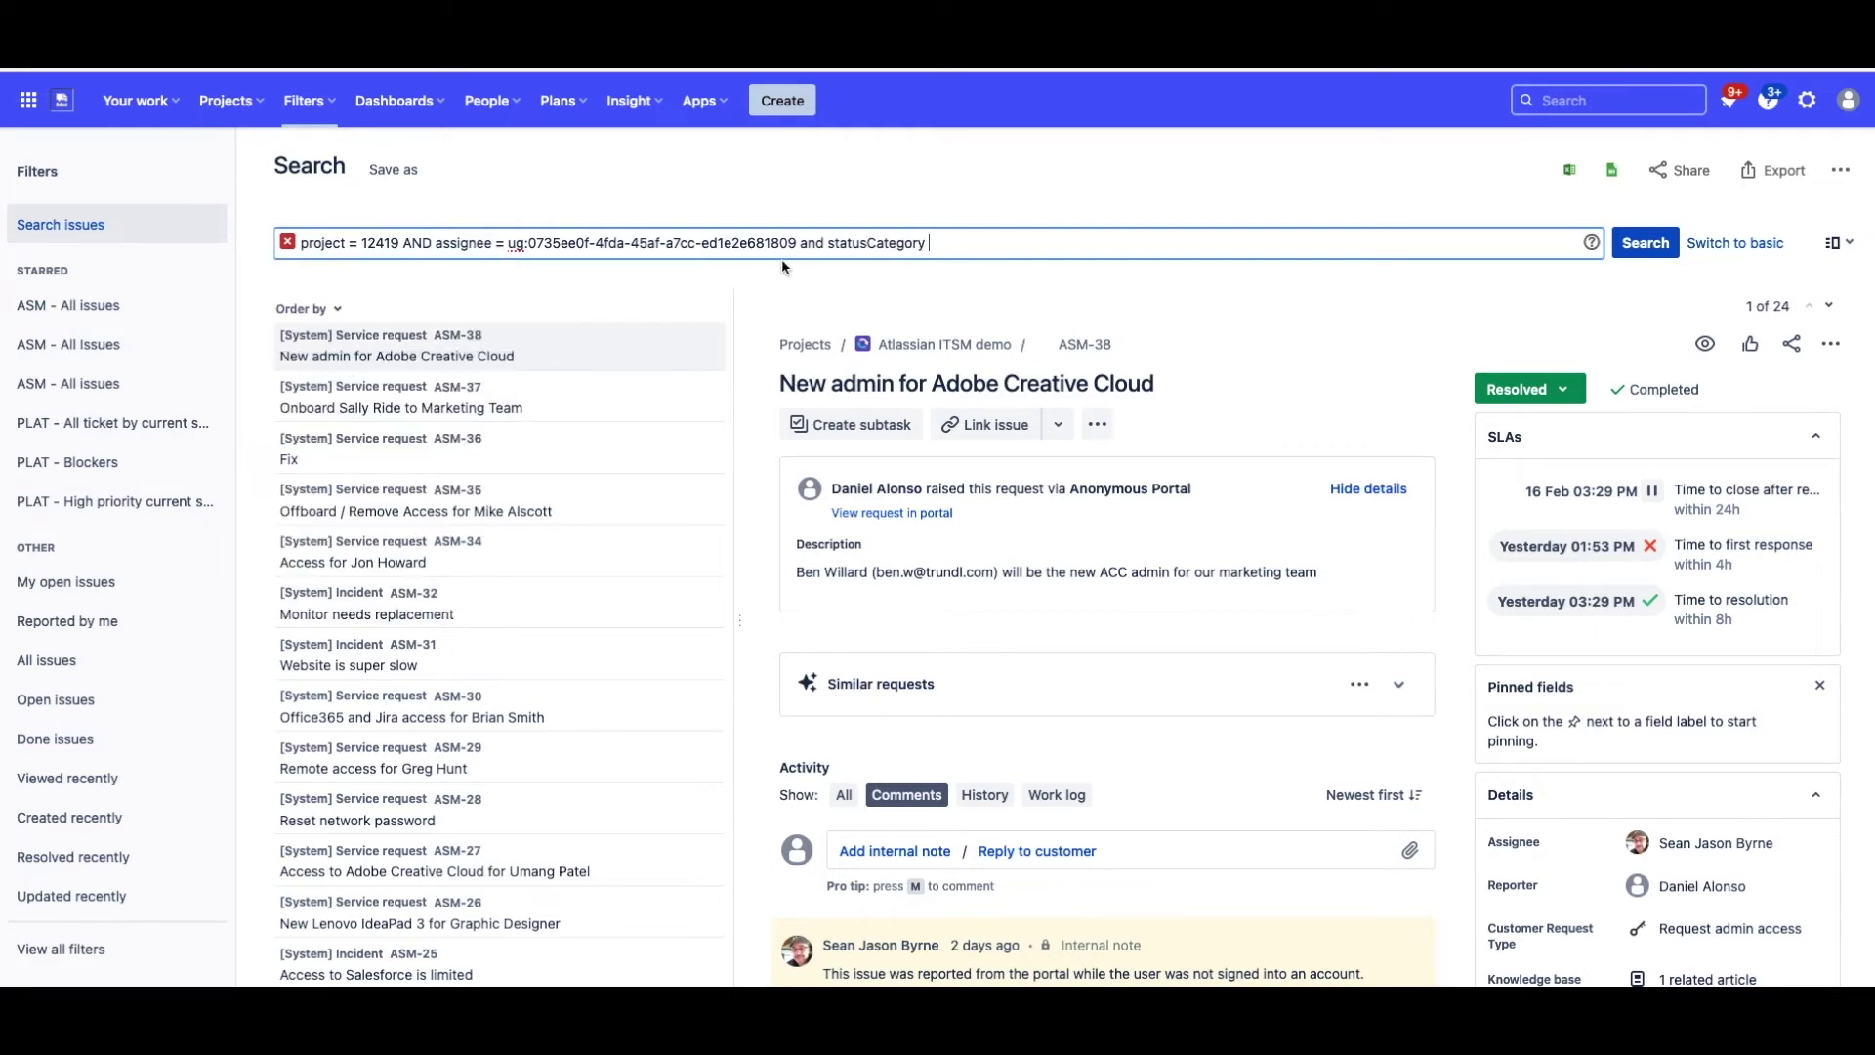
pyautogui.click(547, 312)
pyautogui.click(488, 335)
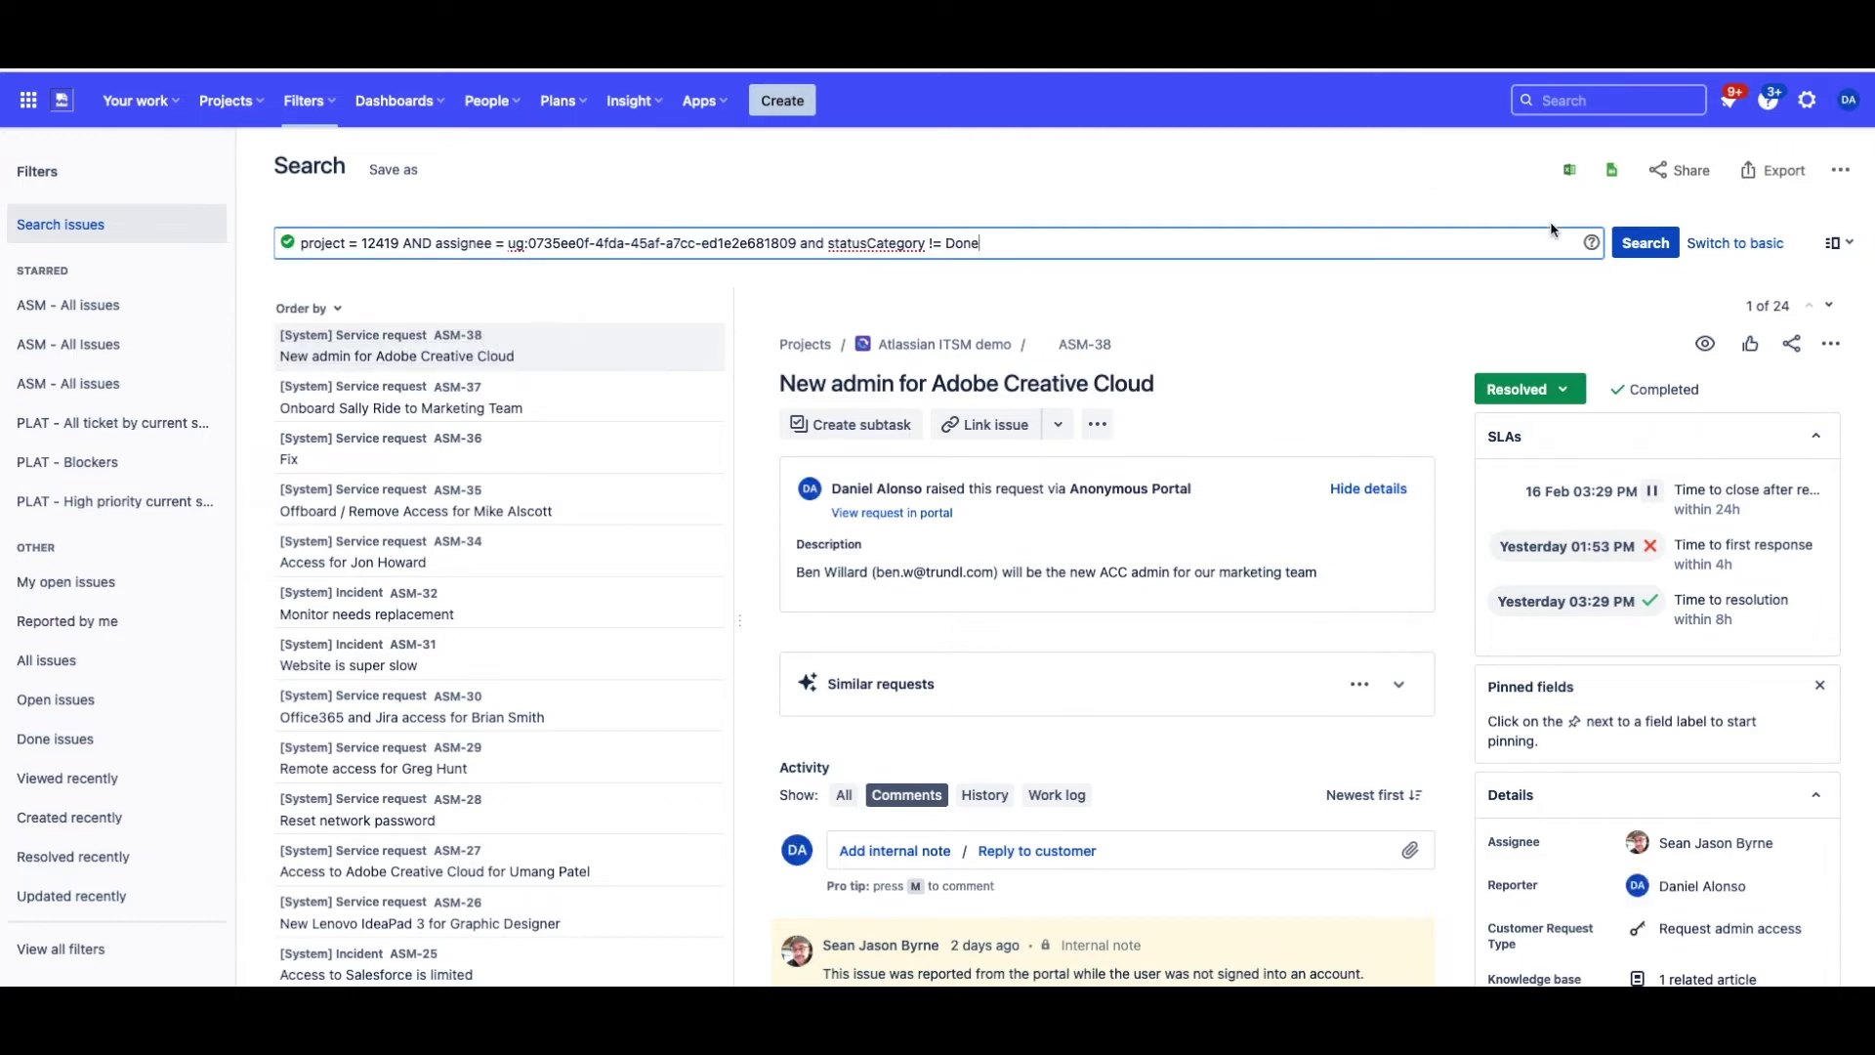
pyautogui.click(1638, 245)
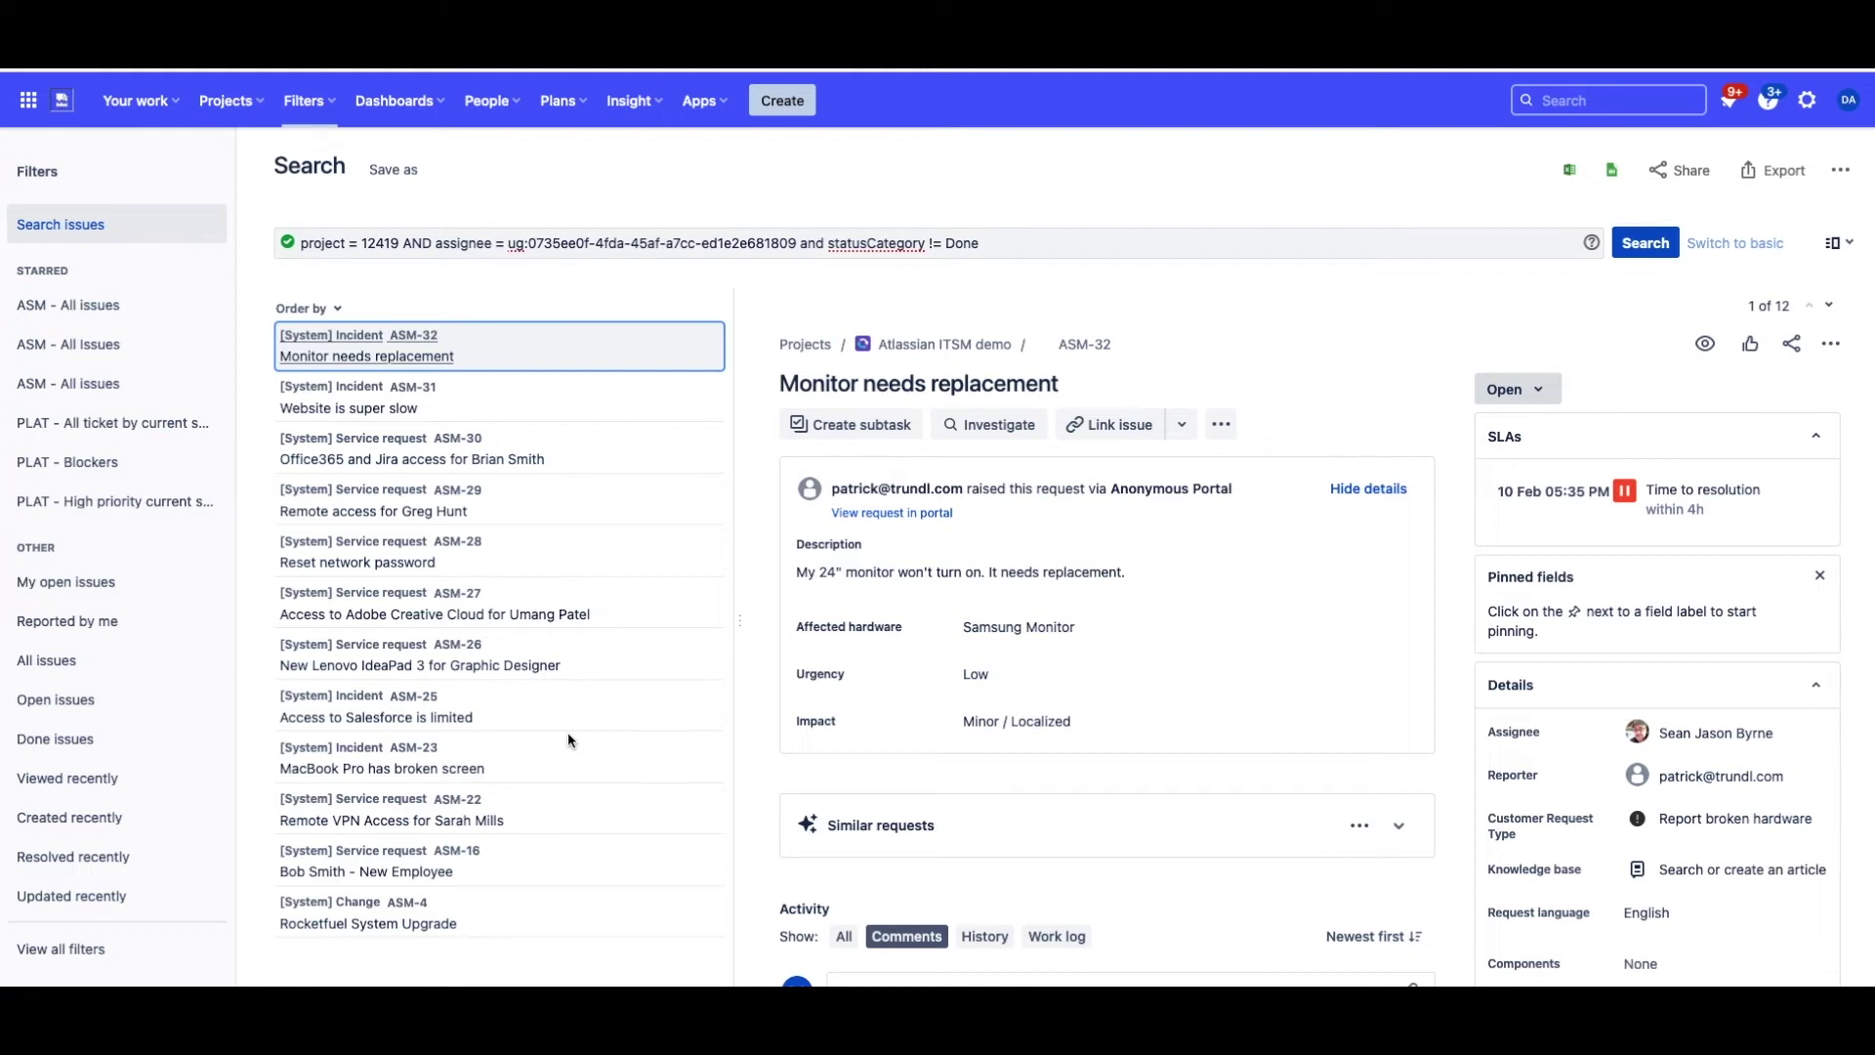
pyautogui.scroll(-1, 1107, 640)
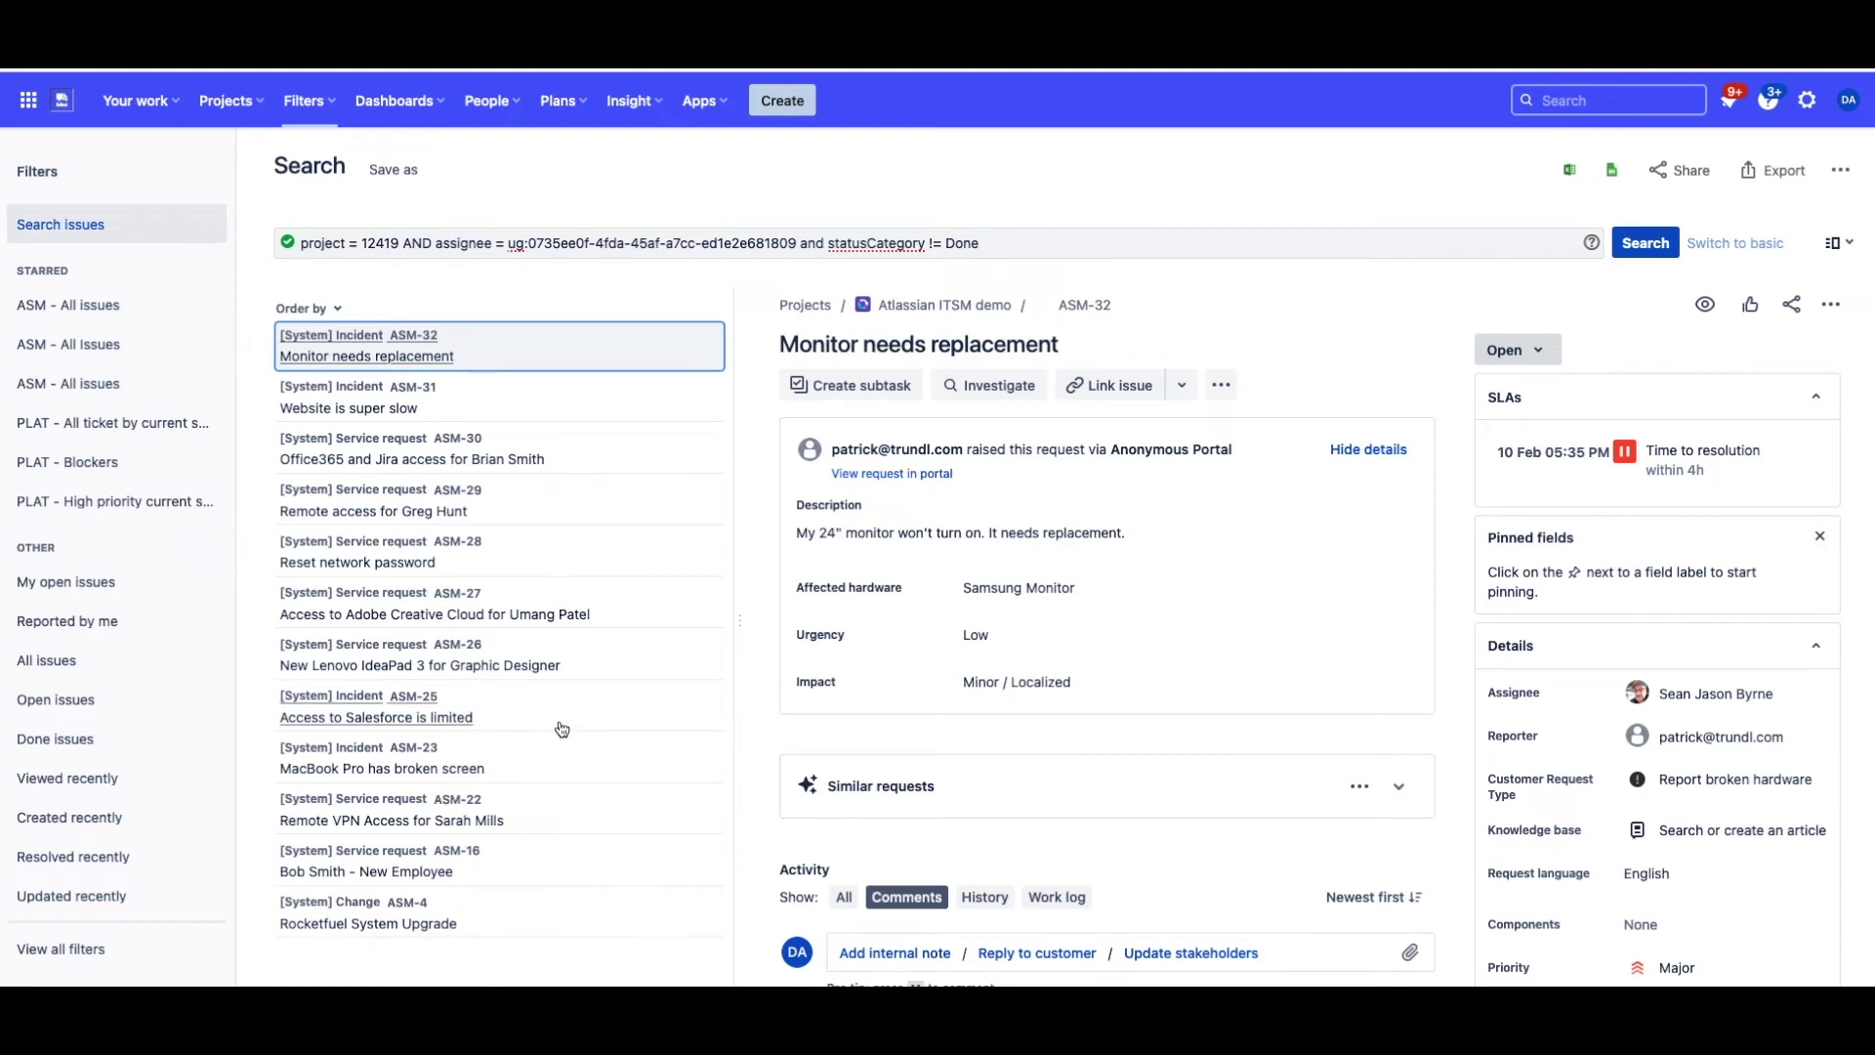
# - Go to the Atlassian ITSM demo project and view its Workload report
pyautogui.click(248, 114)
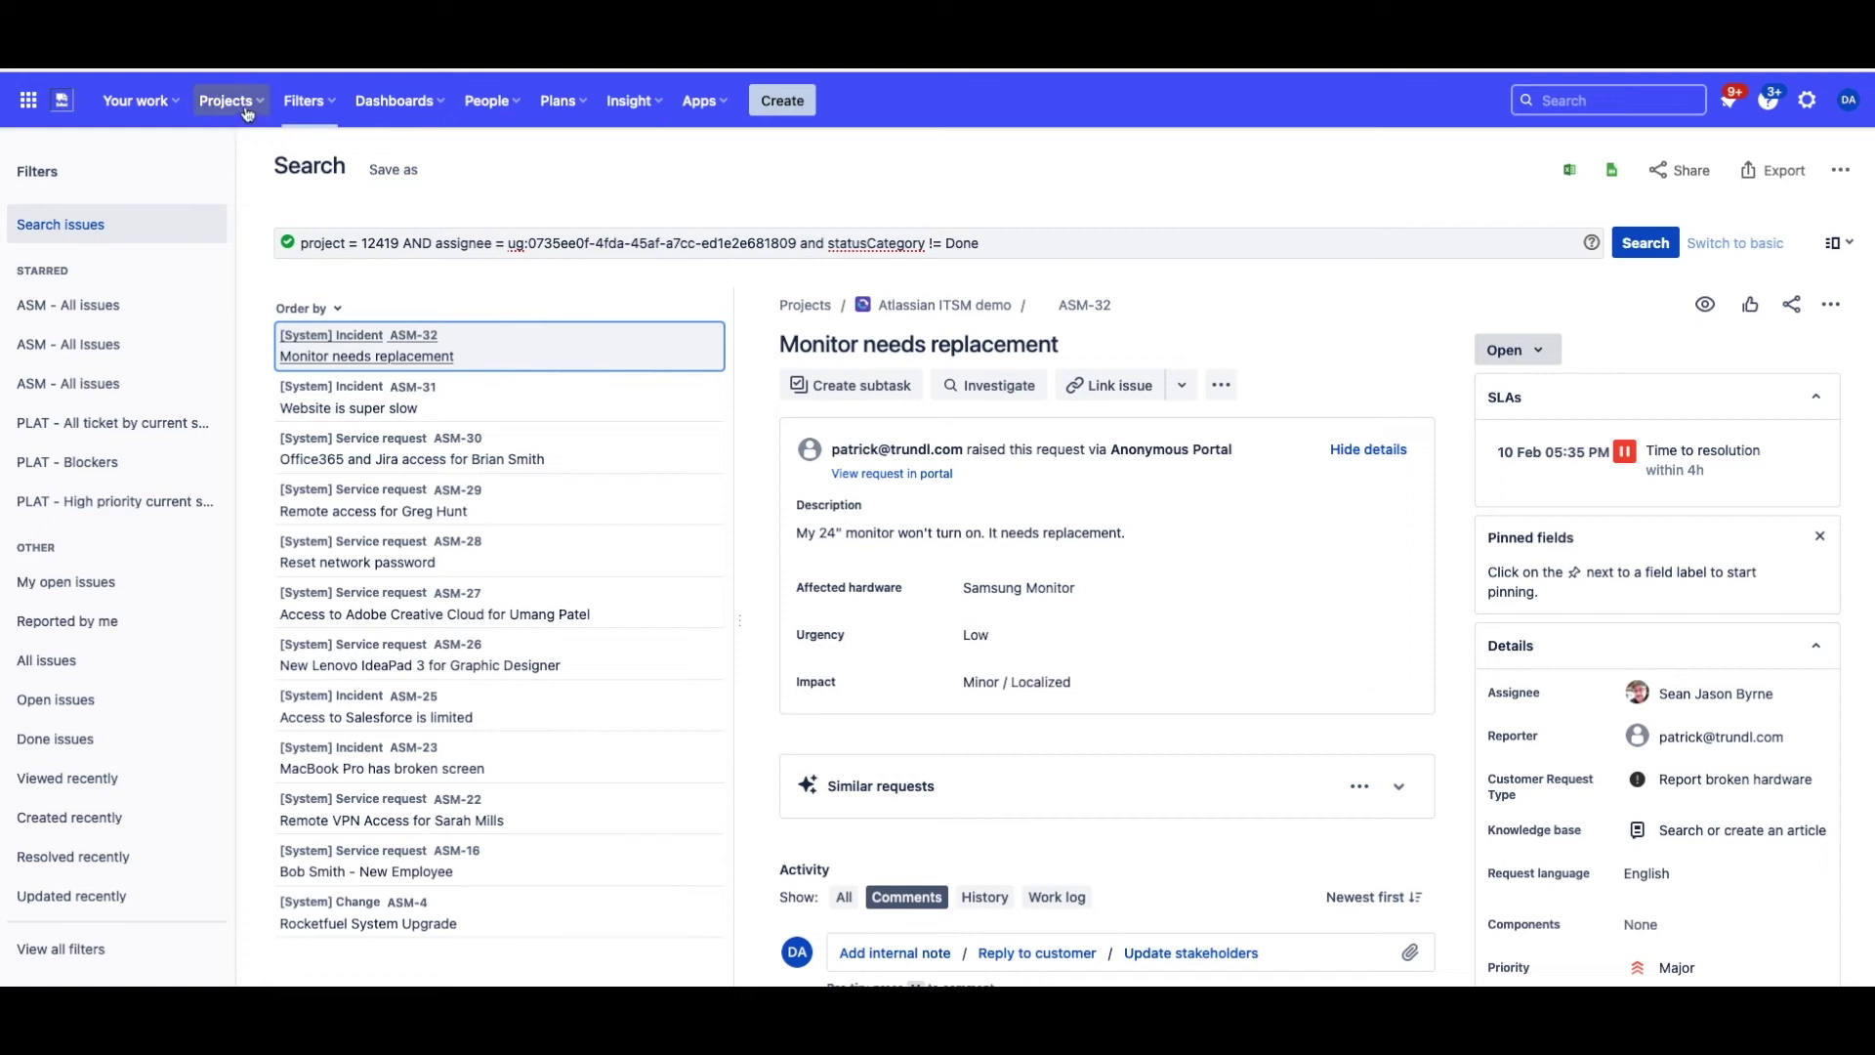
pyautogui.click(363, 195)
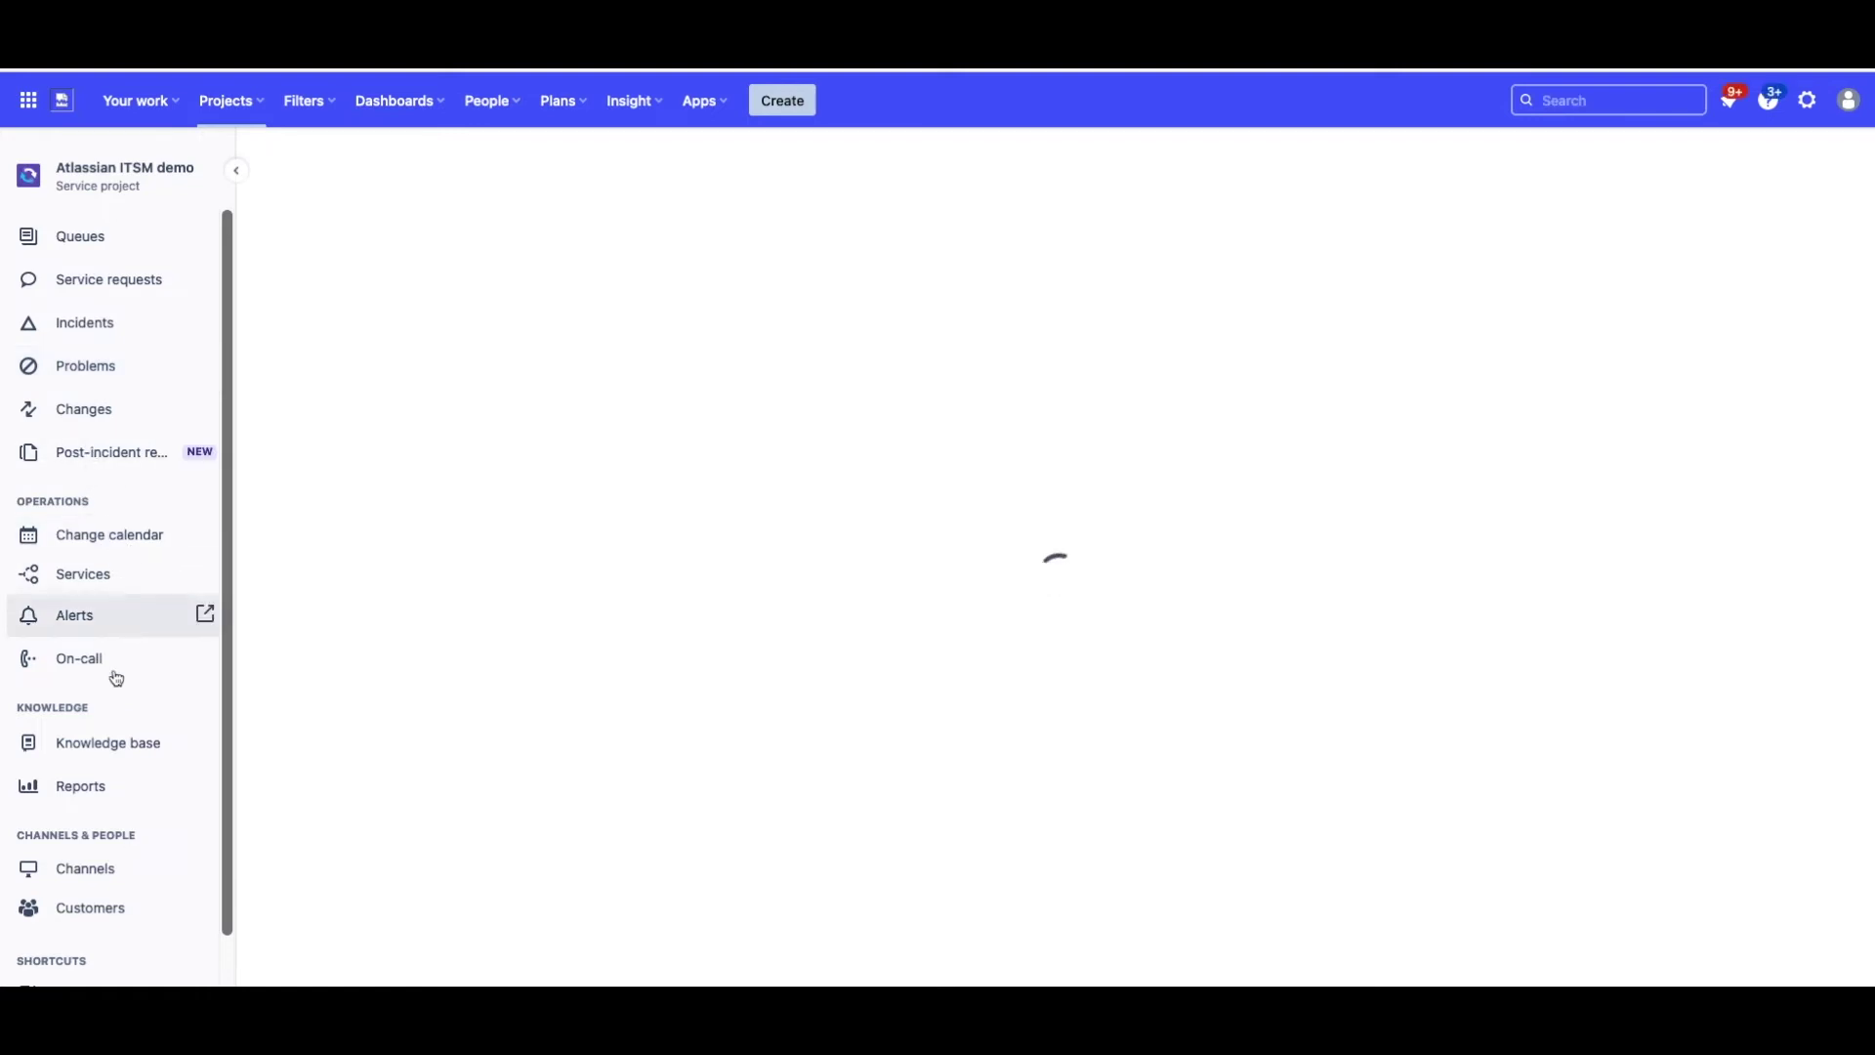
pyautogui.click(81, 796)
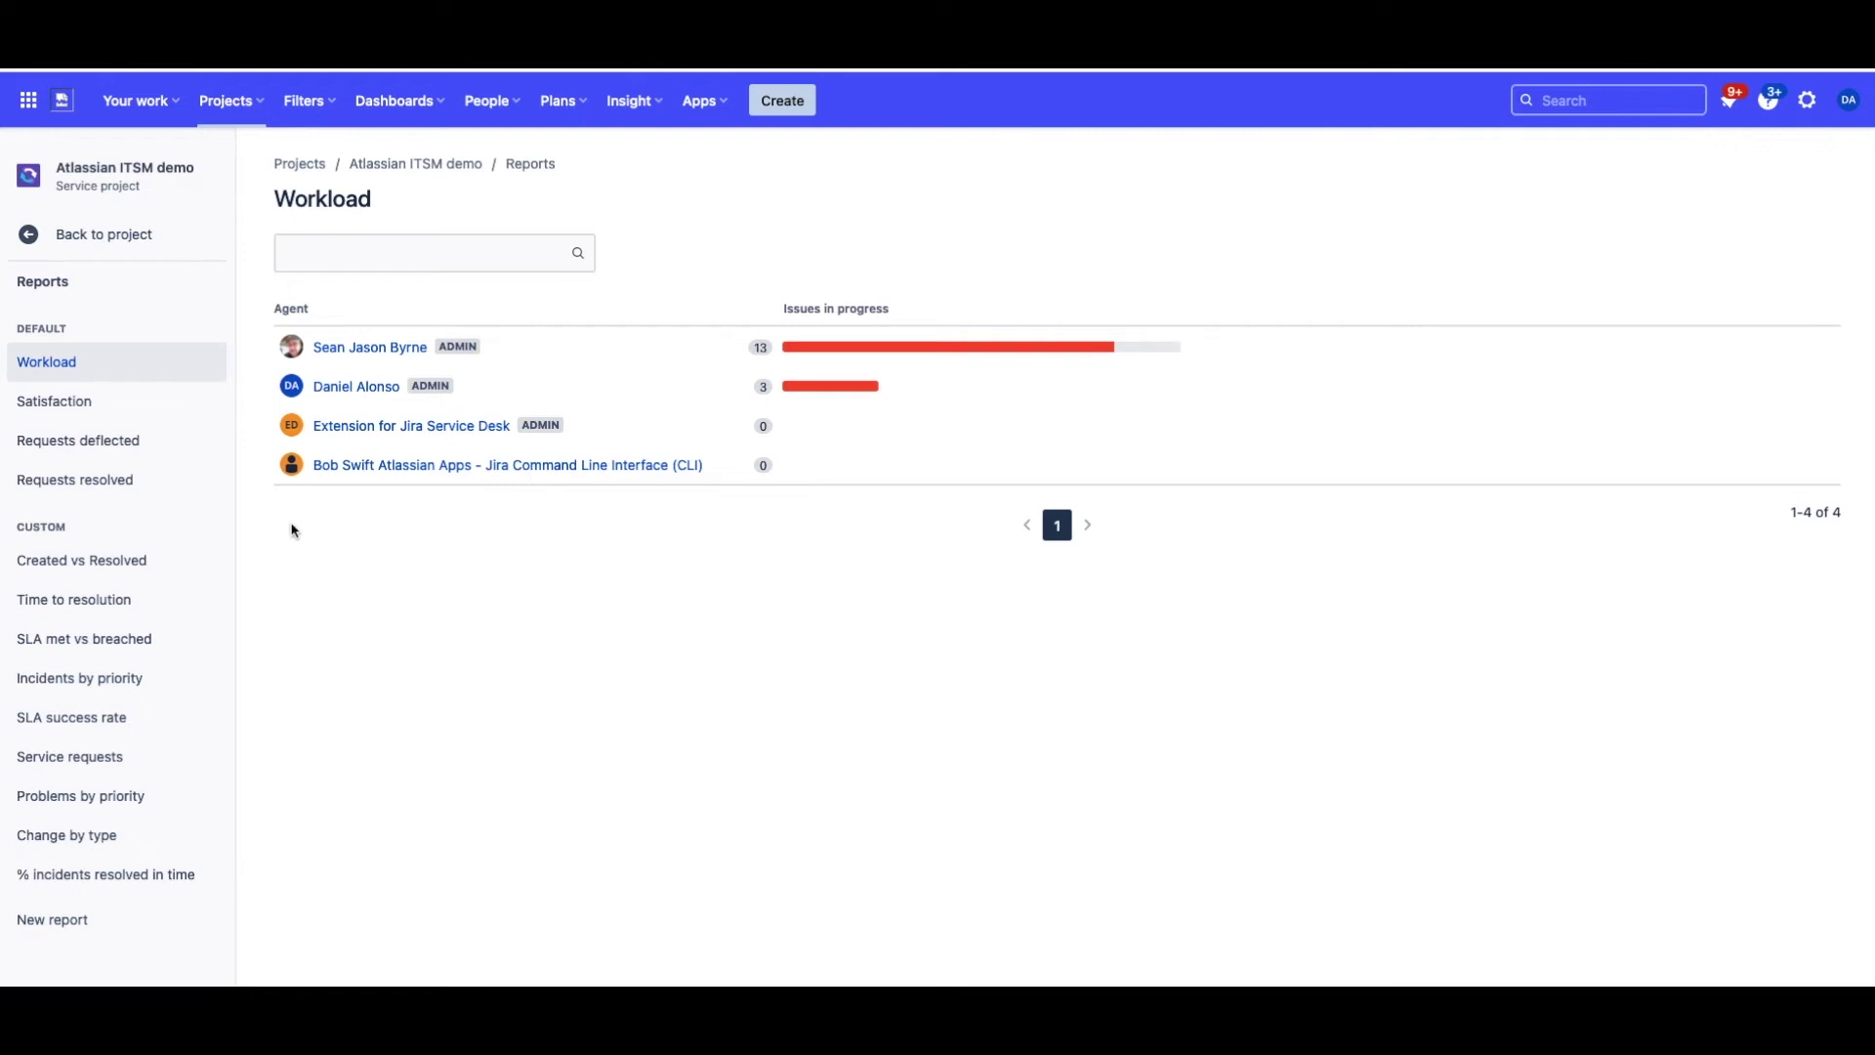
pyautogui.click(122, 446)
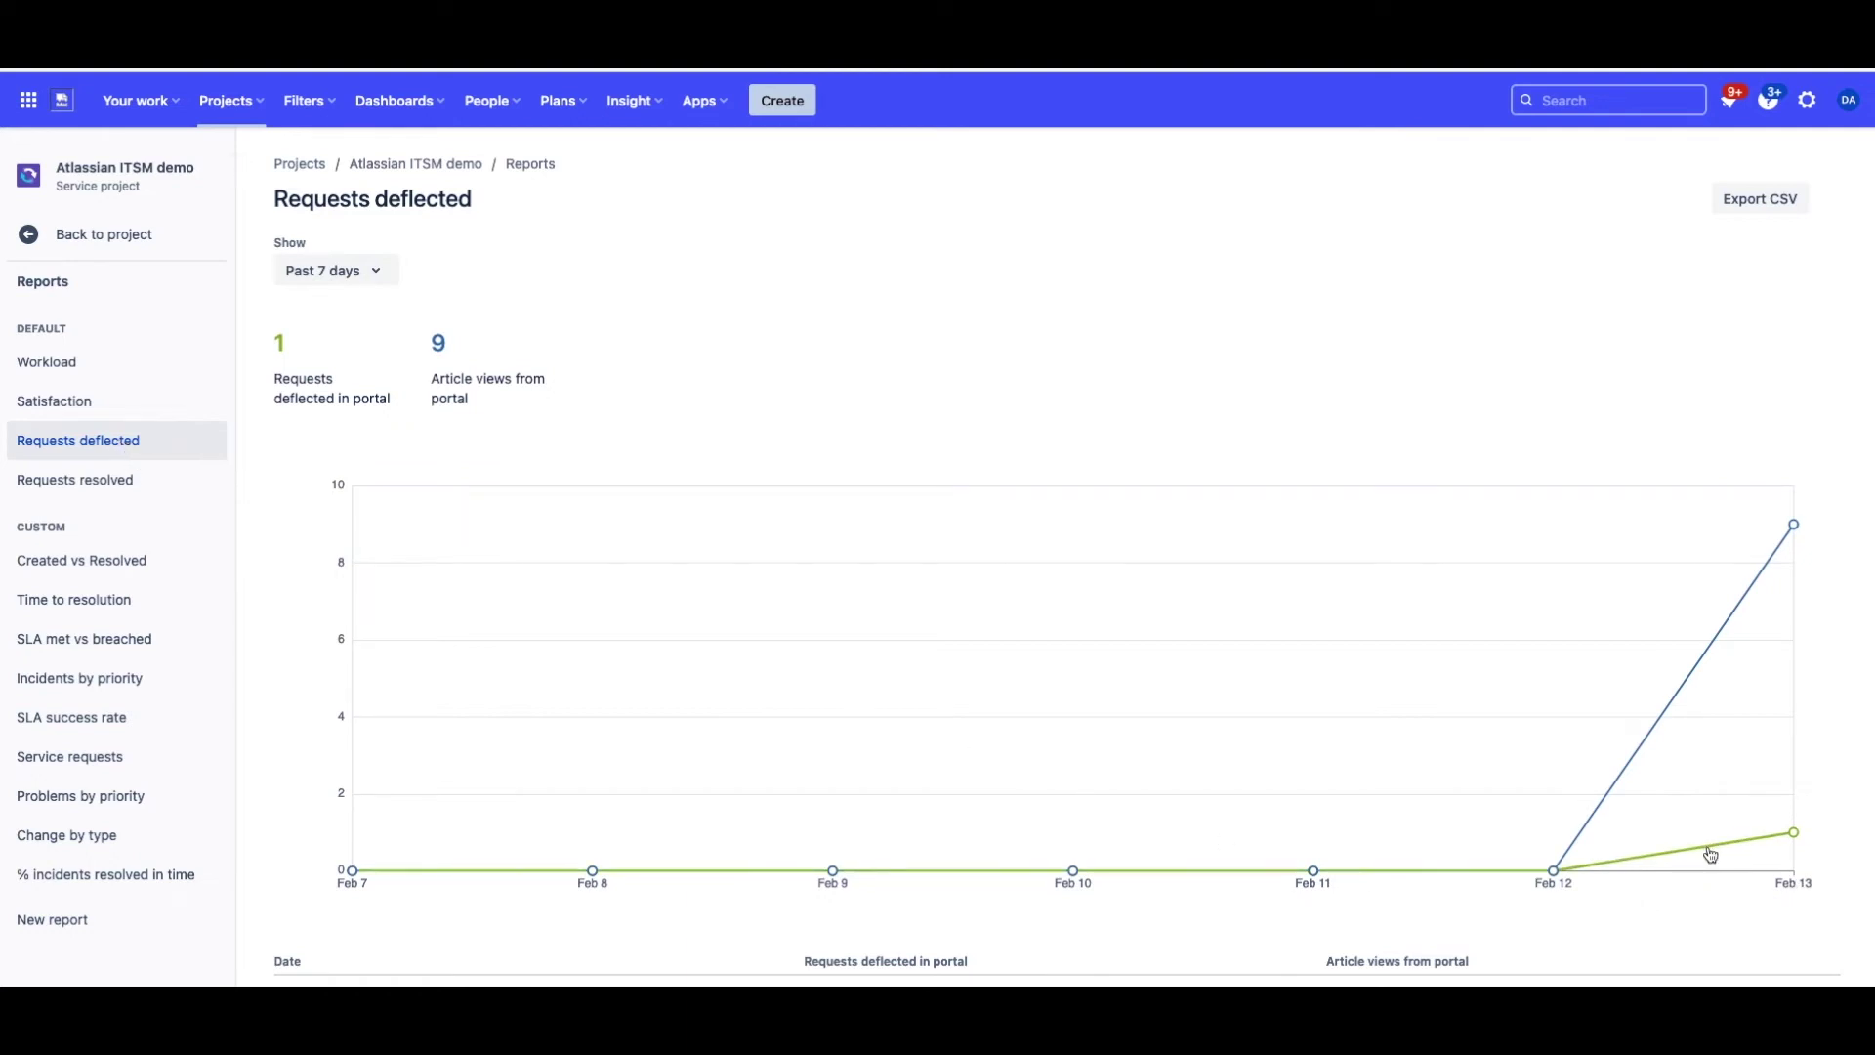
pyautogui.moveTo(1794, 836)
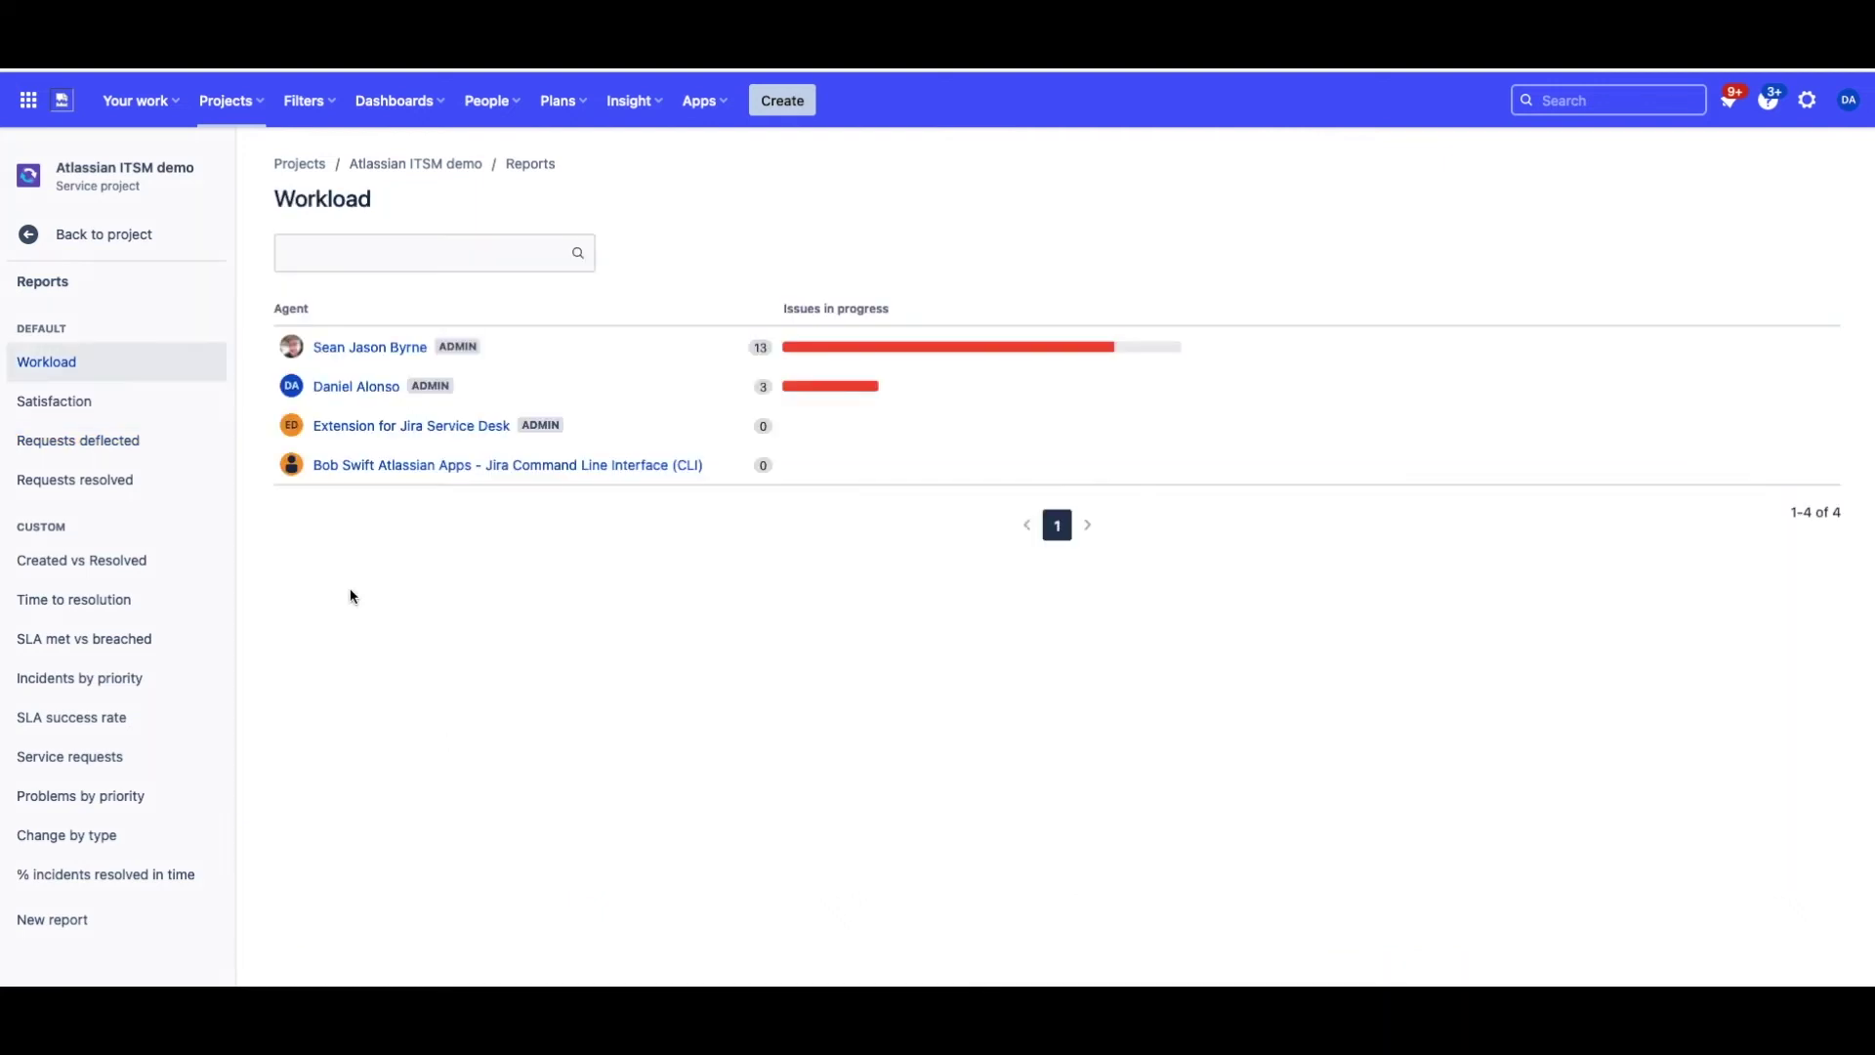
# - Open the Requests deflected report and check the Feb 13 tooltip: 1 deflected, 9 article views
pyautogui.click(122, 444)
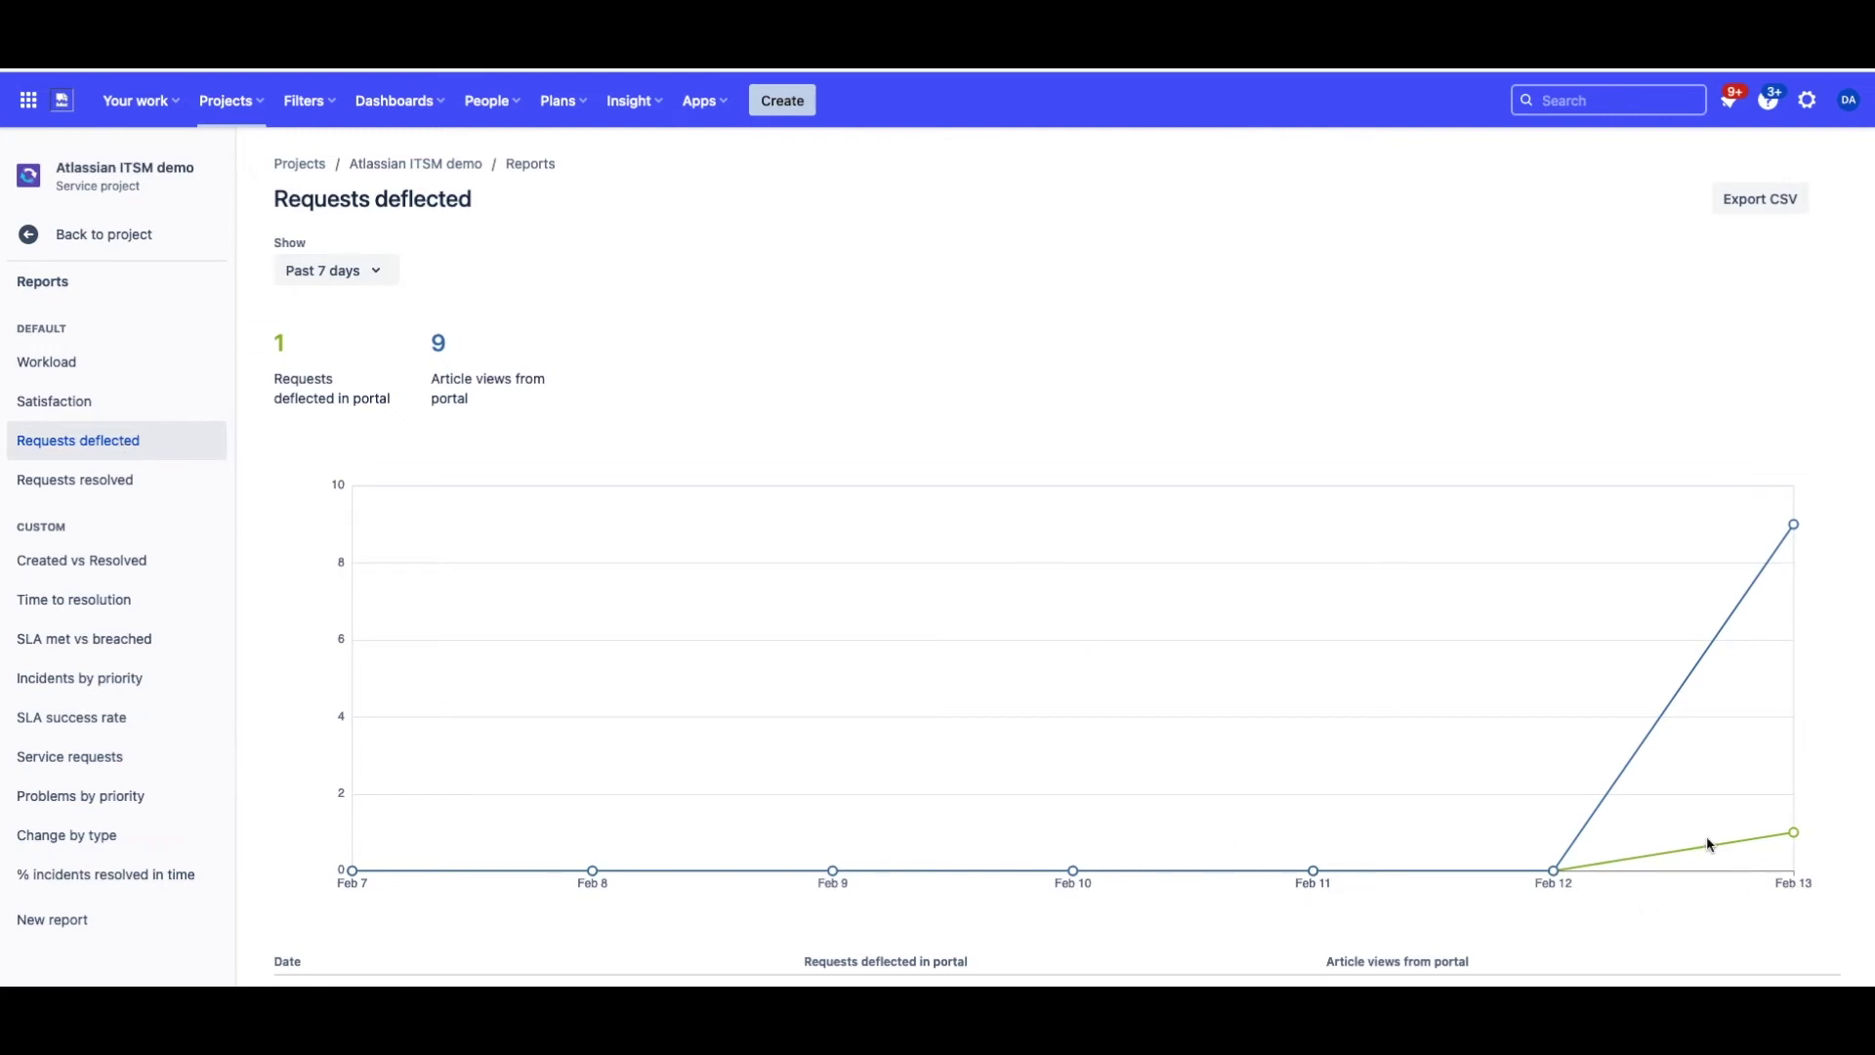
pyautogui.moveTo(1795, 838)
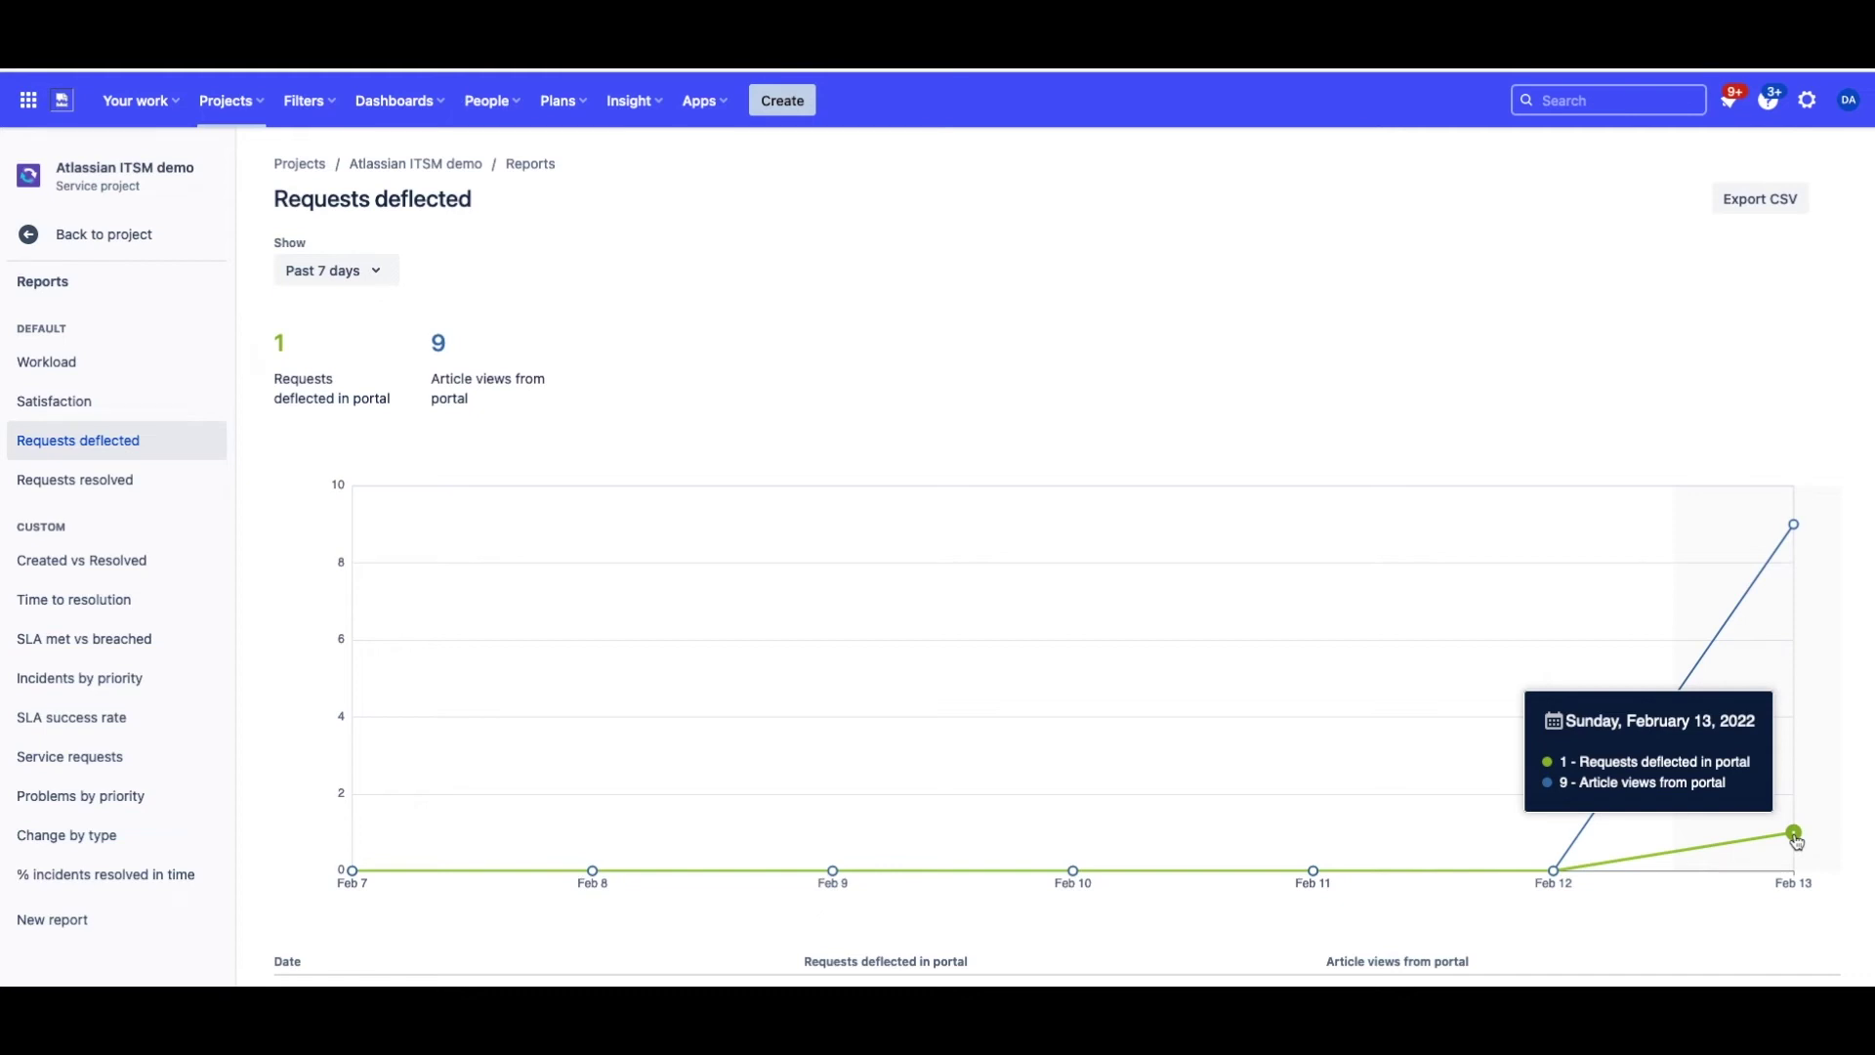
# - View Requests resolved for the past 48 hours, then open Created vs Resolved (23 created, 21 resolved)
pyautogui.click(92, 484)
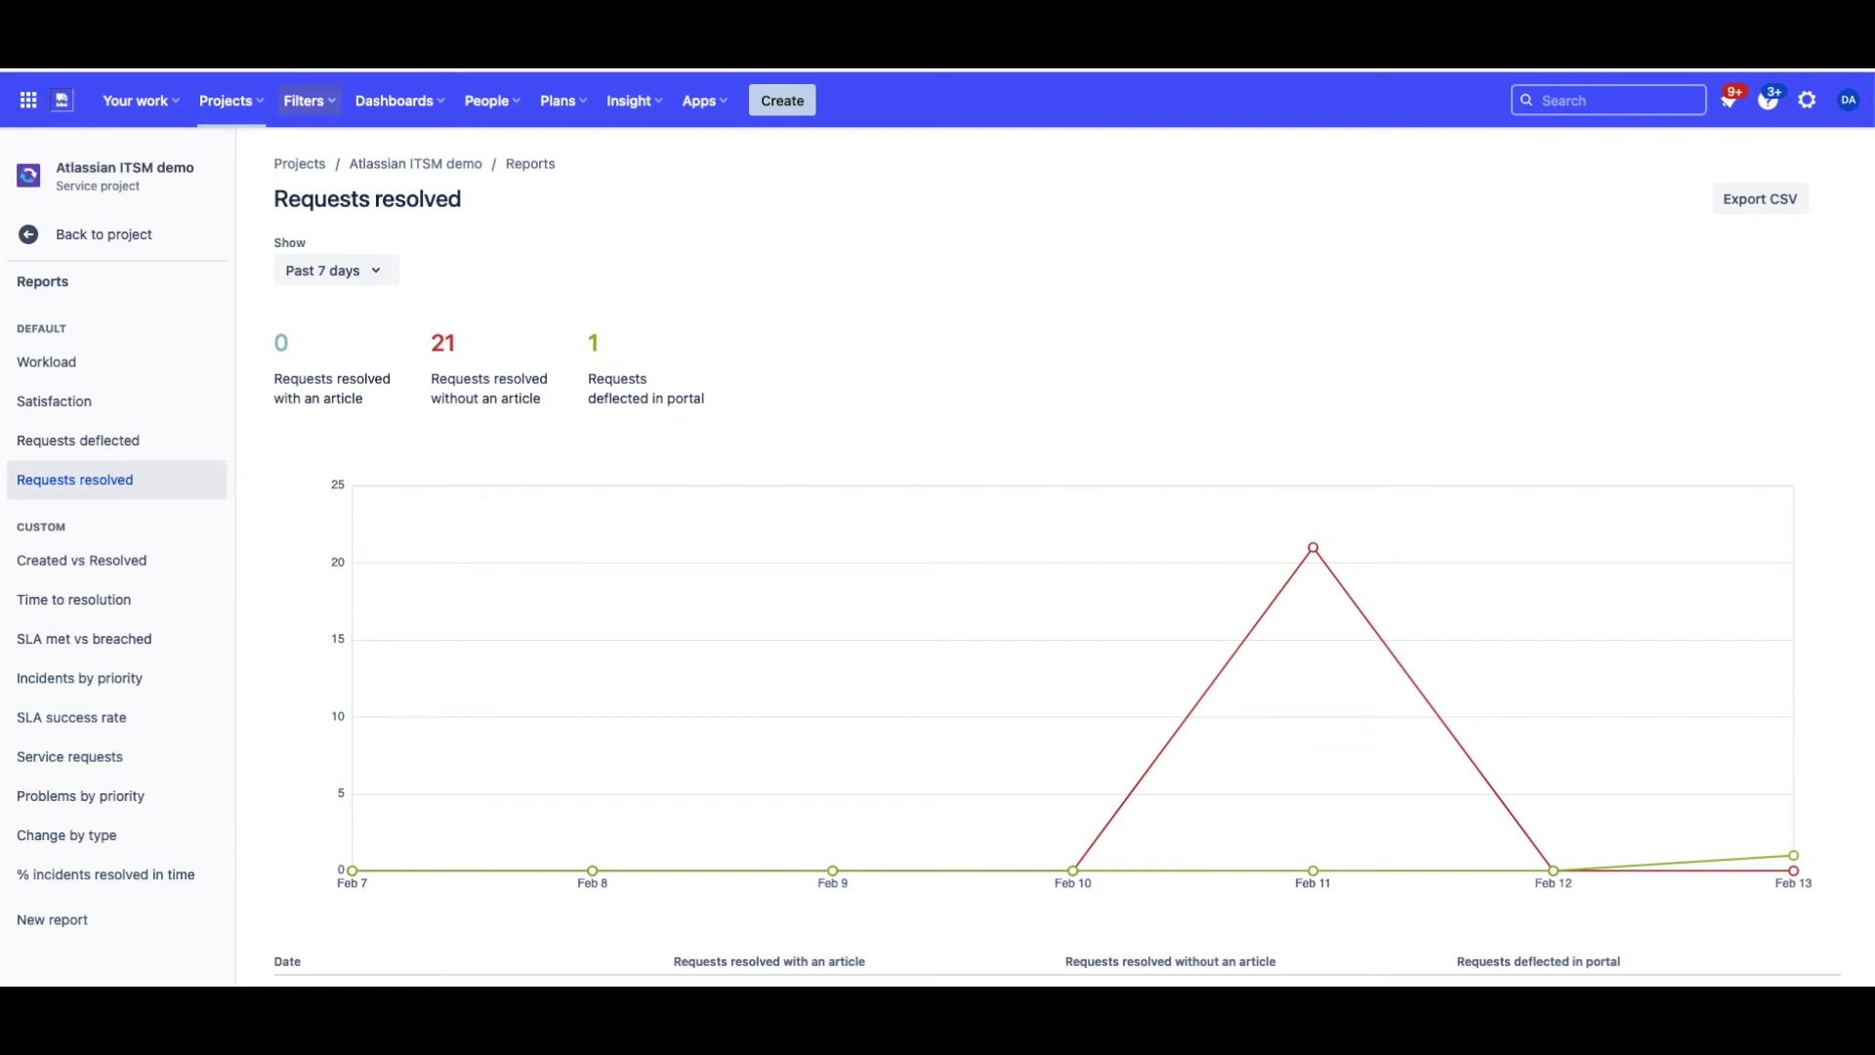
pyautogui.click(372, 278)
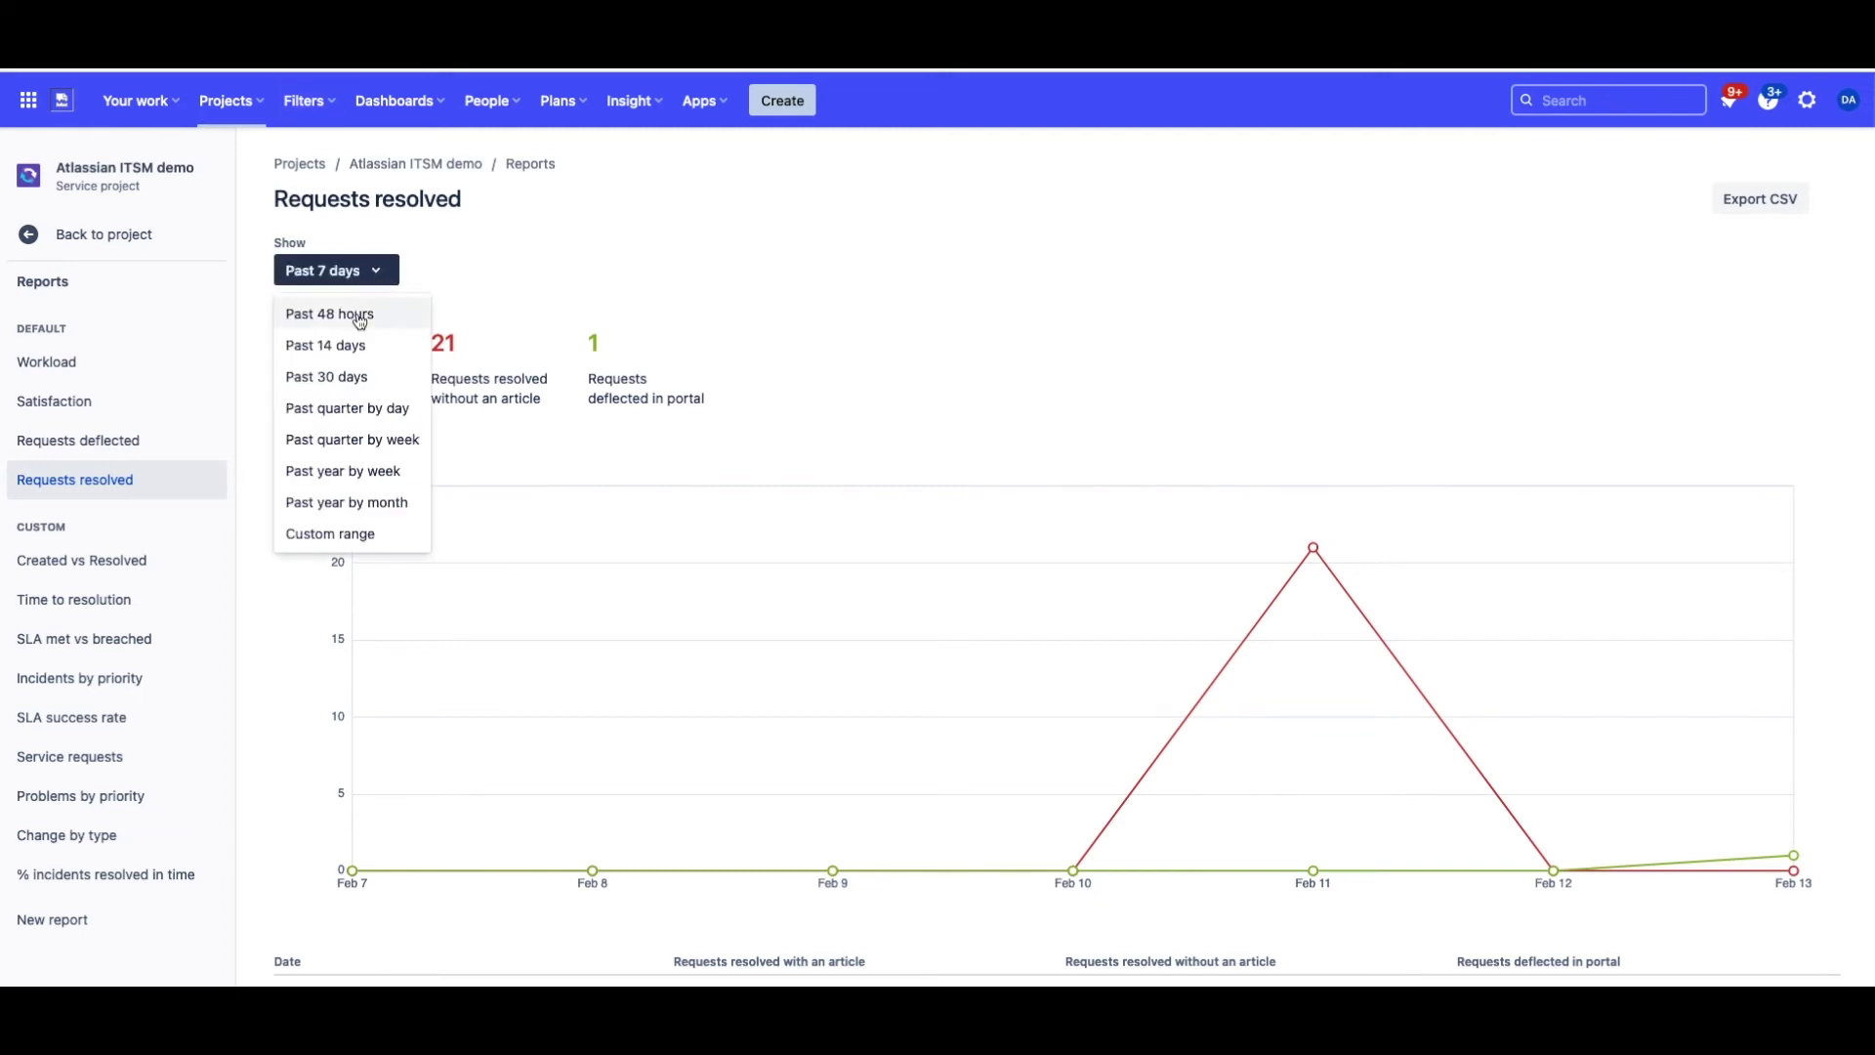
pyautogui.click(357, 315)
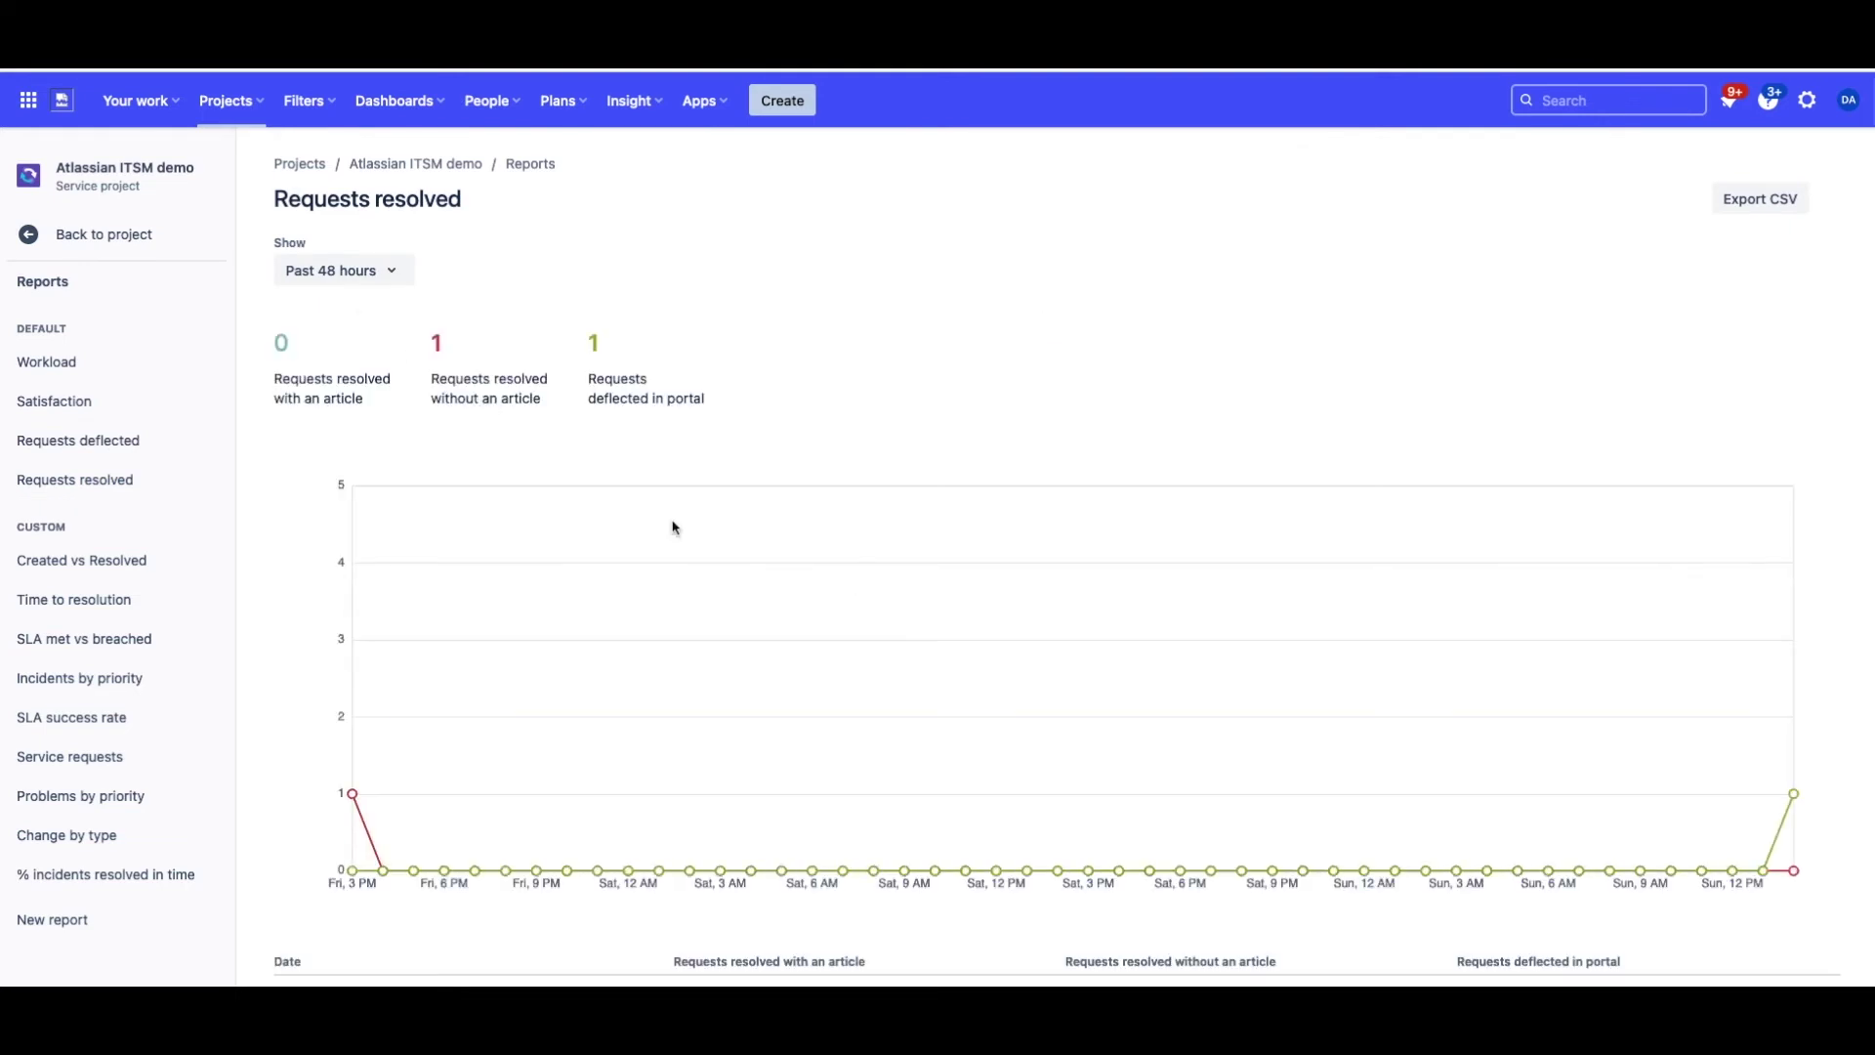
pyautogui.moveTo(273, 382); pyautogui.dragTo(342, 396)
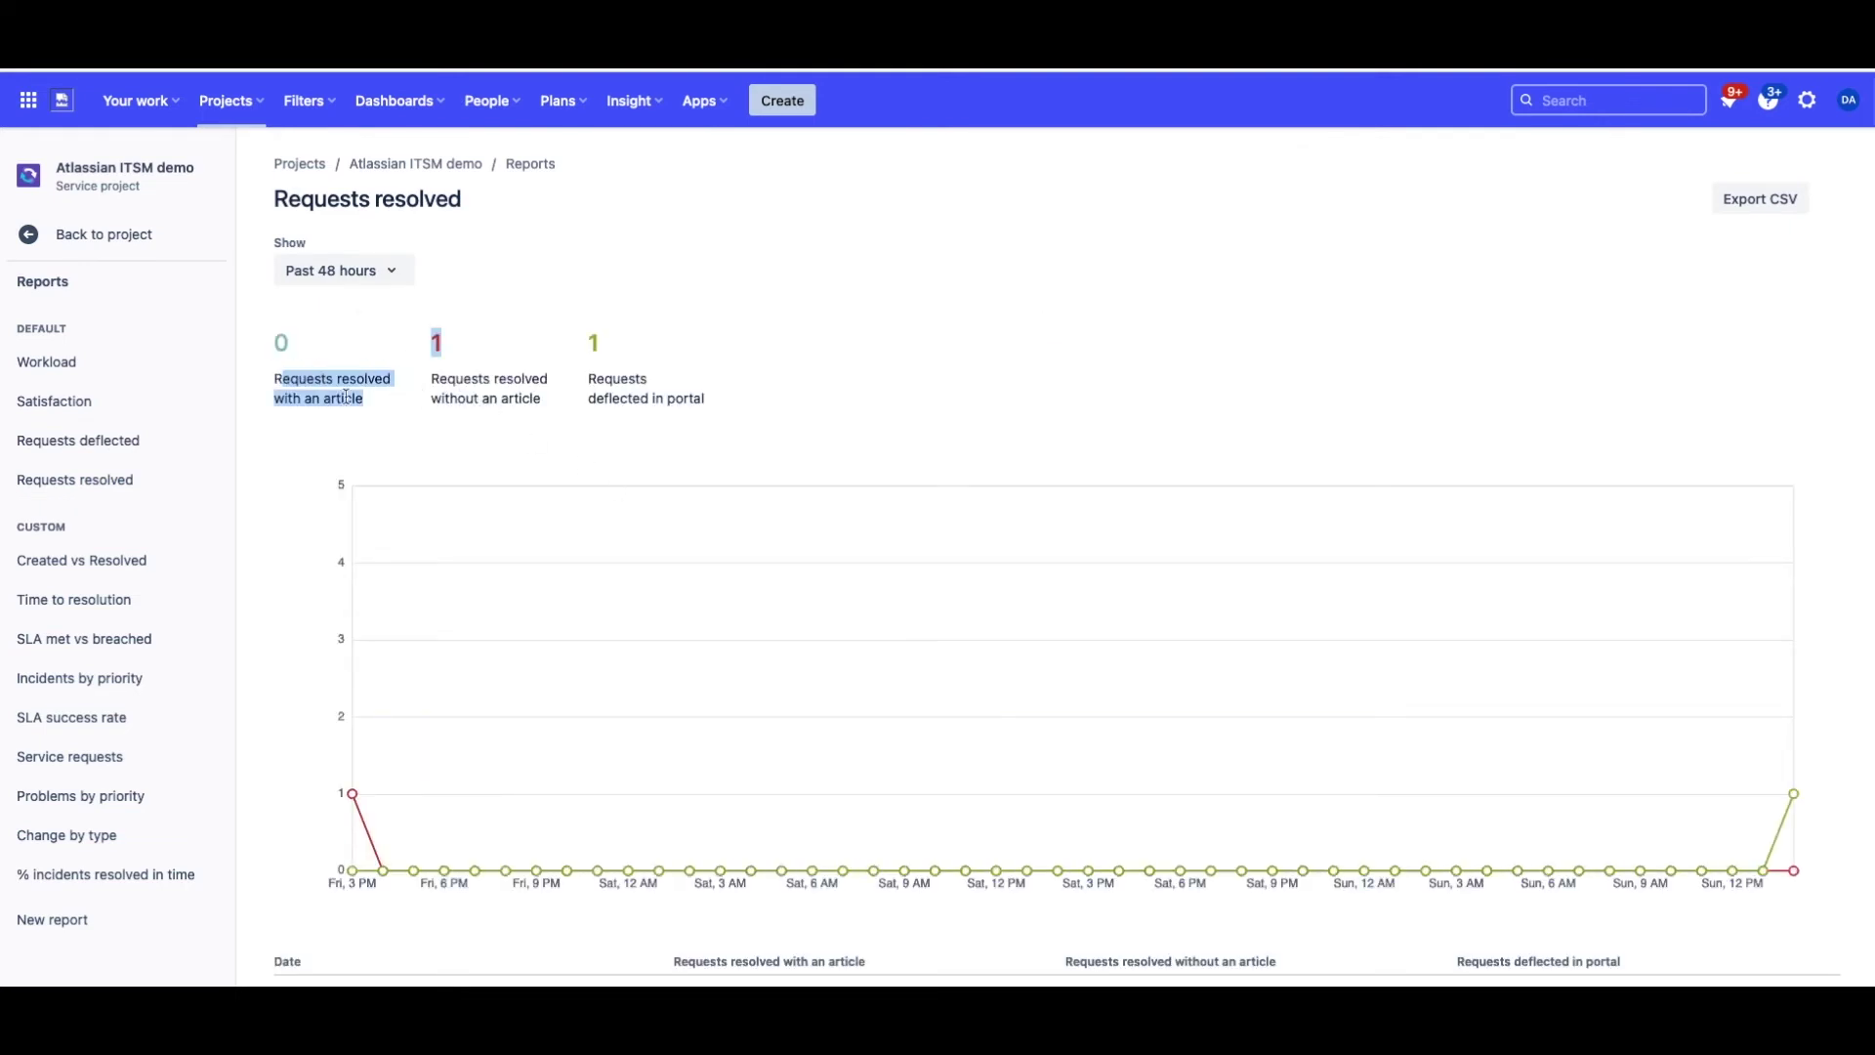
pyautogui.click(342, 395)
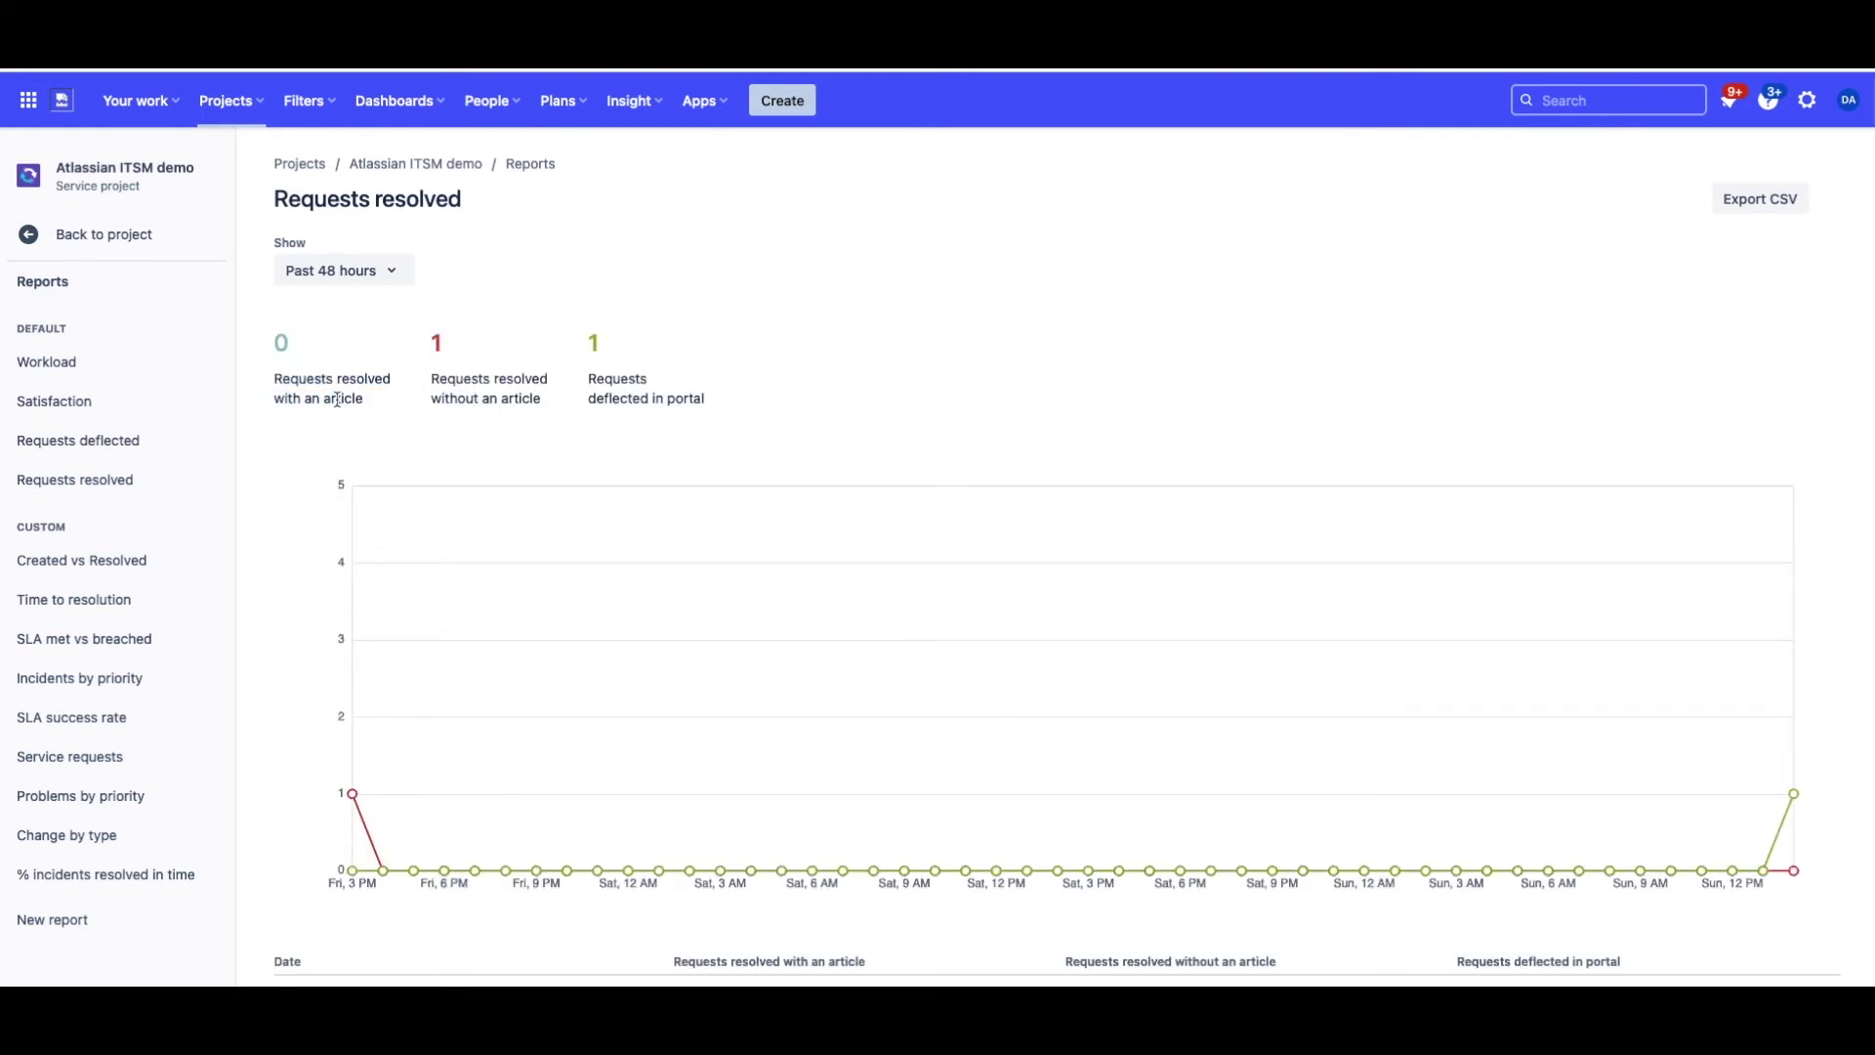
pyautogui.click(95, 565)
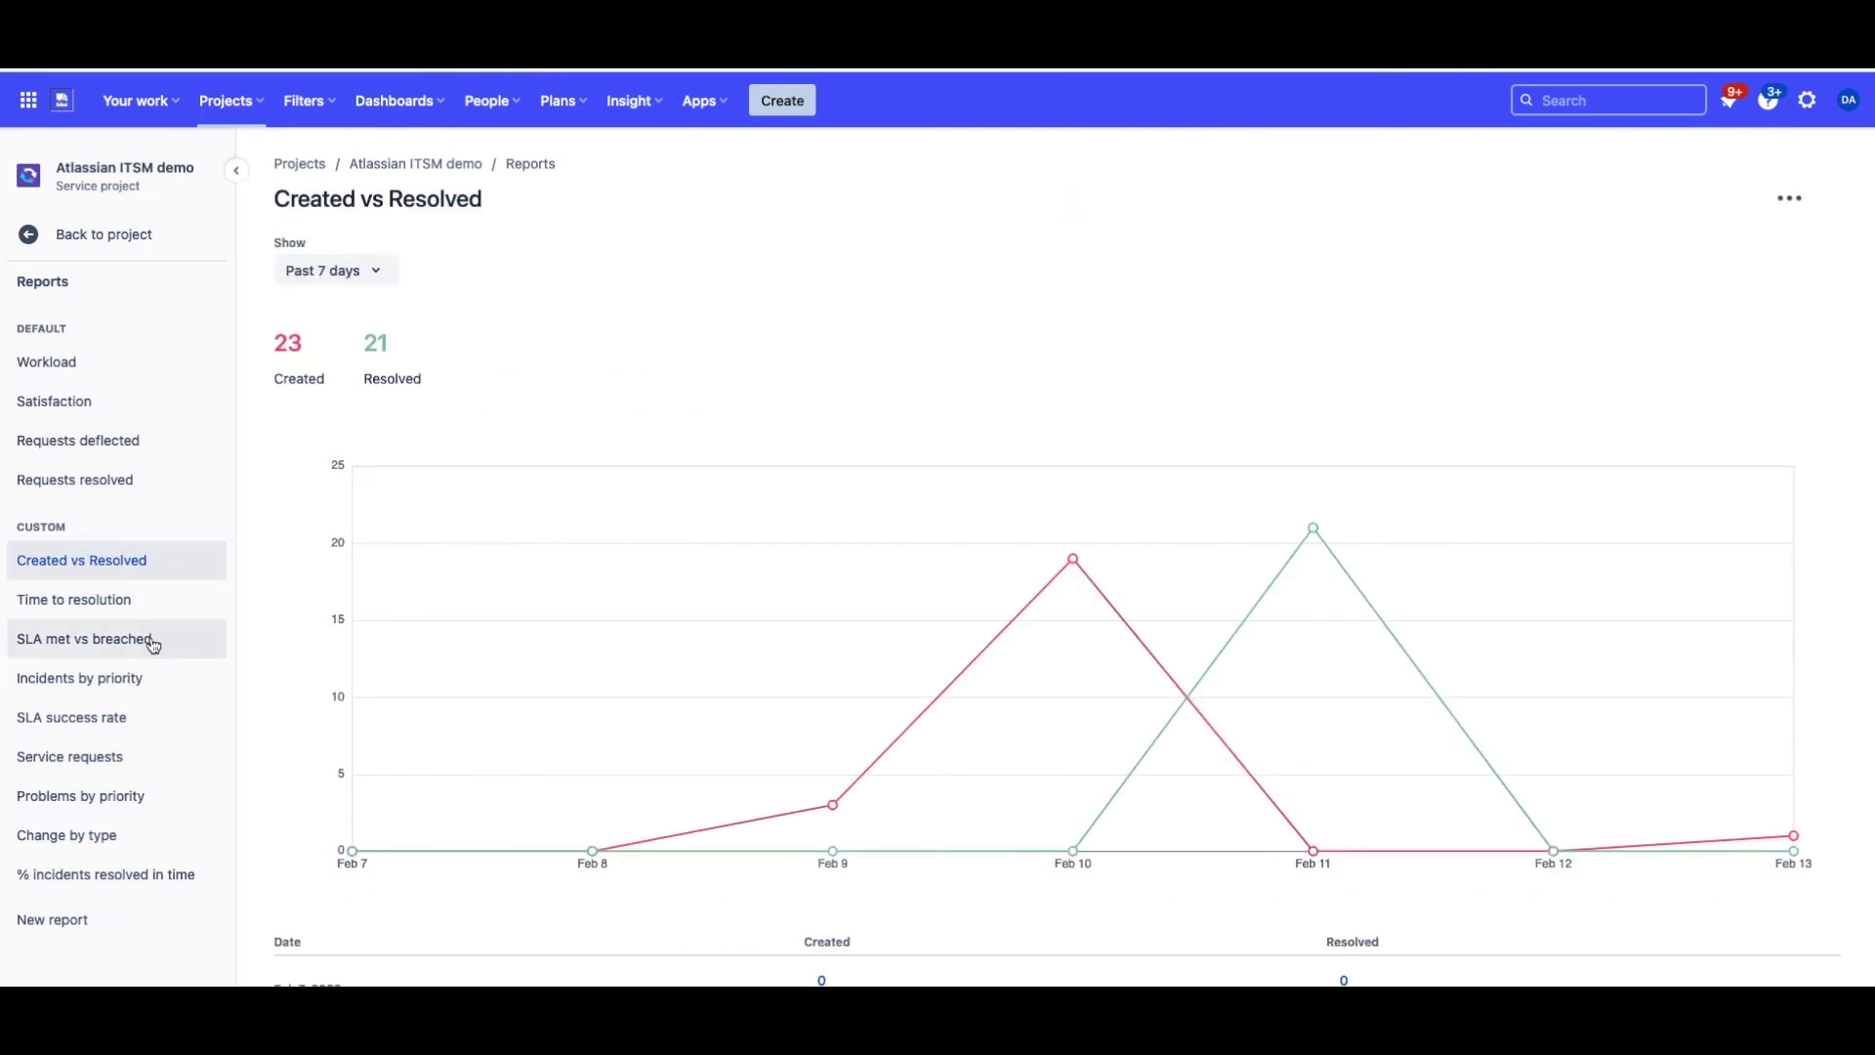
pyautogui.click(1789, 200)
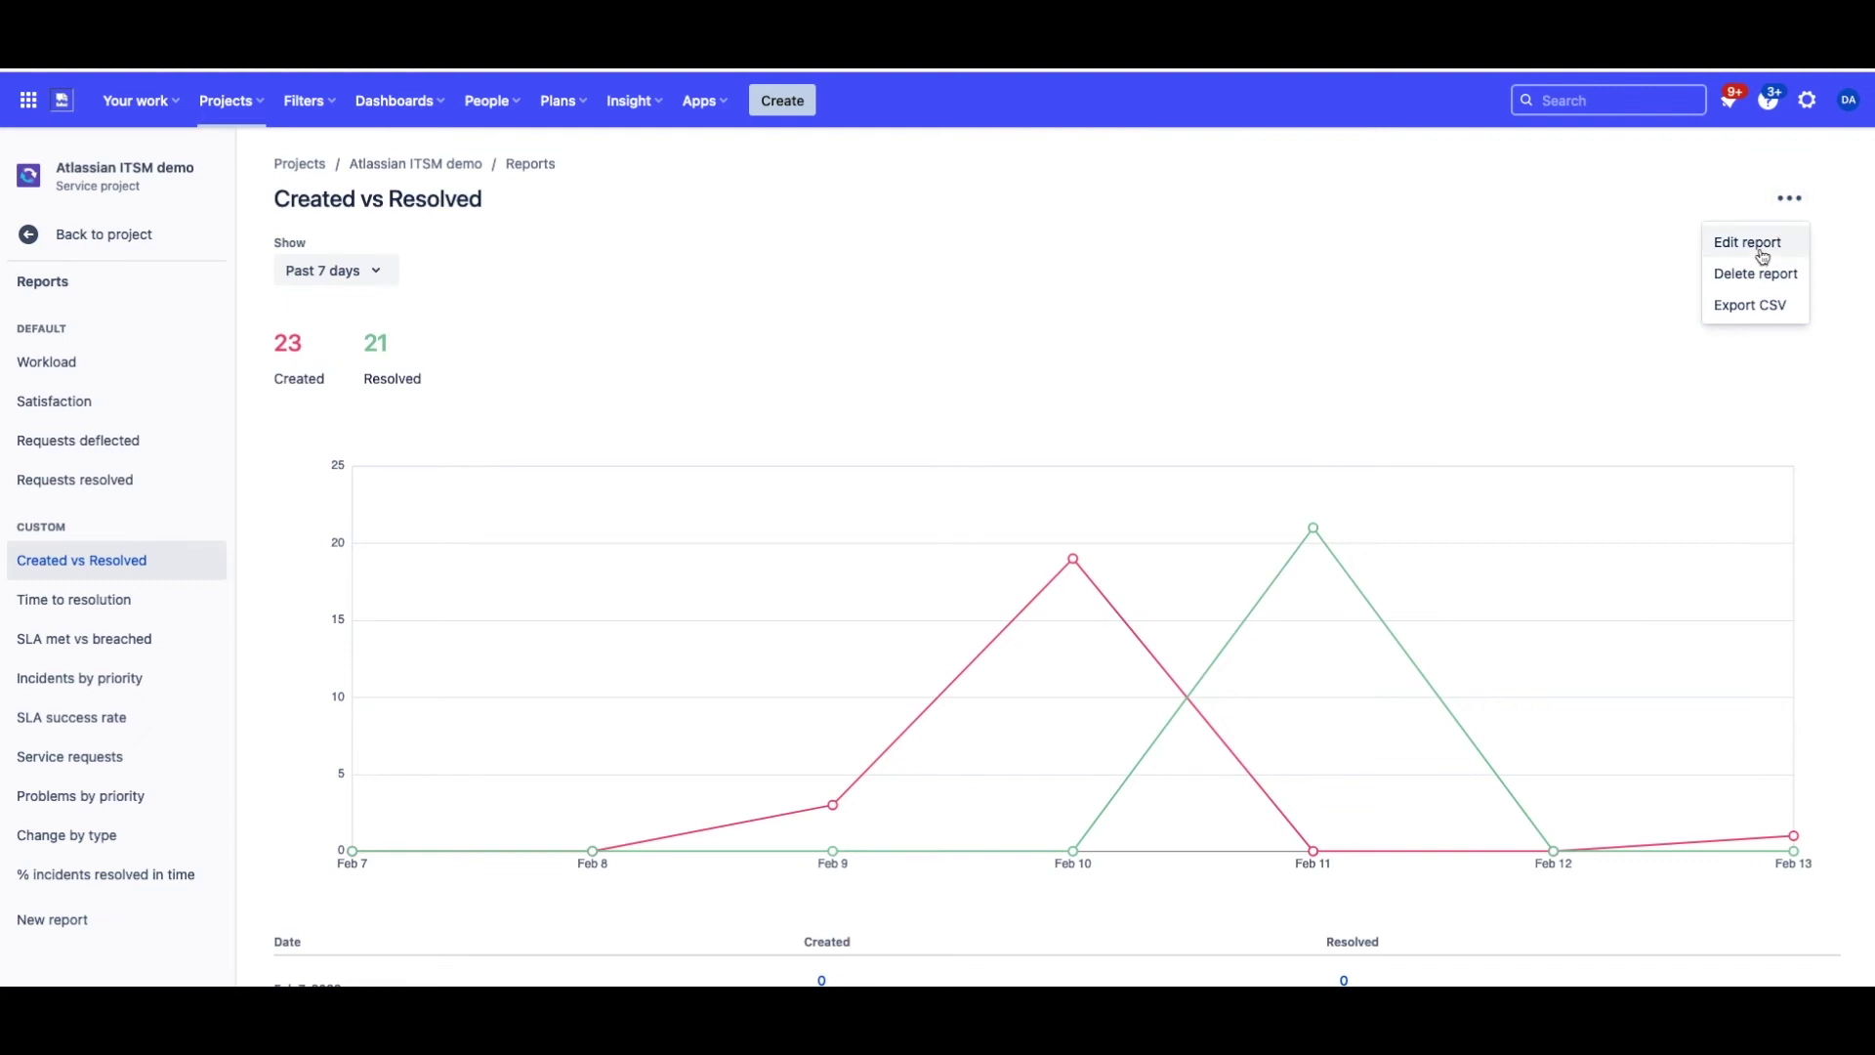
# - Edit the Created vs Resolved report: recolour the Created series light blue and re-save Resolved
pyautogui.click(1763, 256)
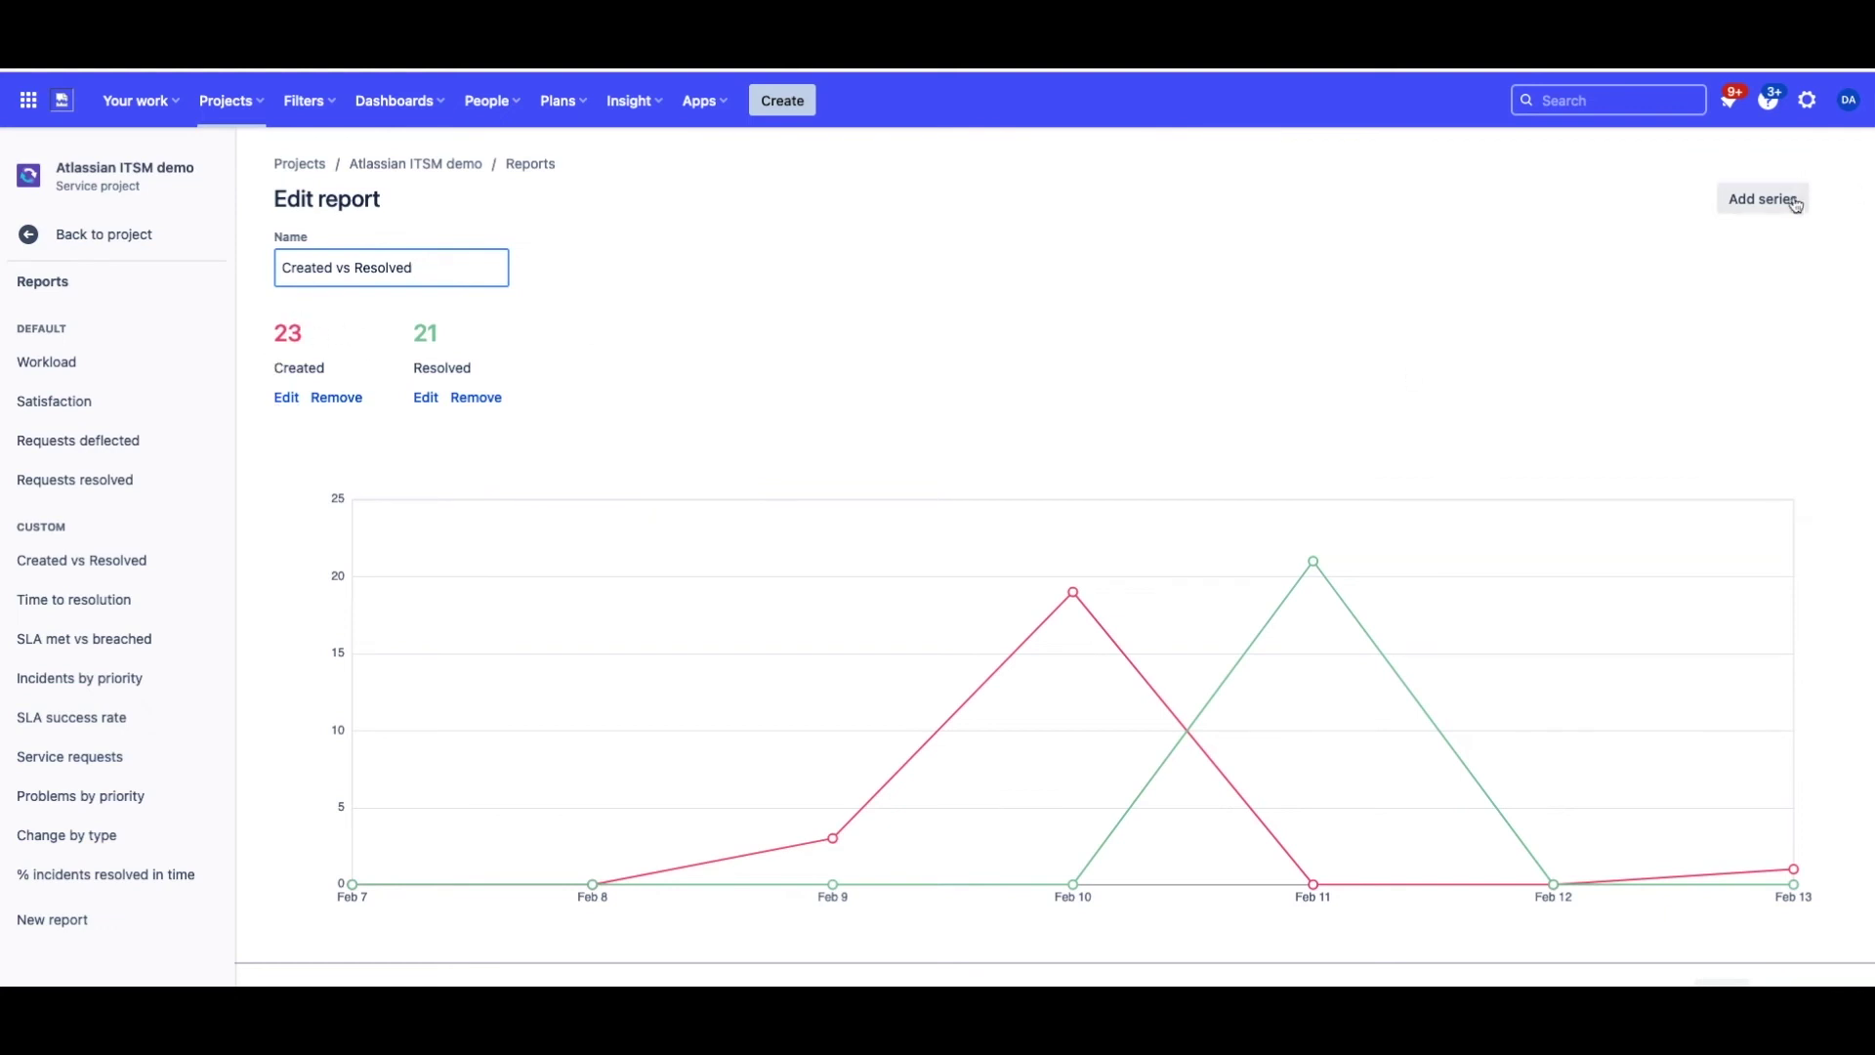
pyautogui.moveTo(276, 333); pyautogui.dragTo(309, 338)
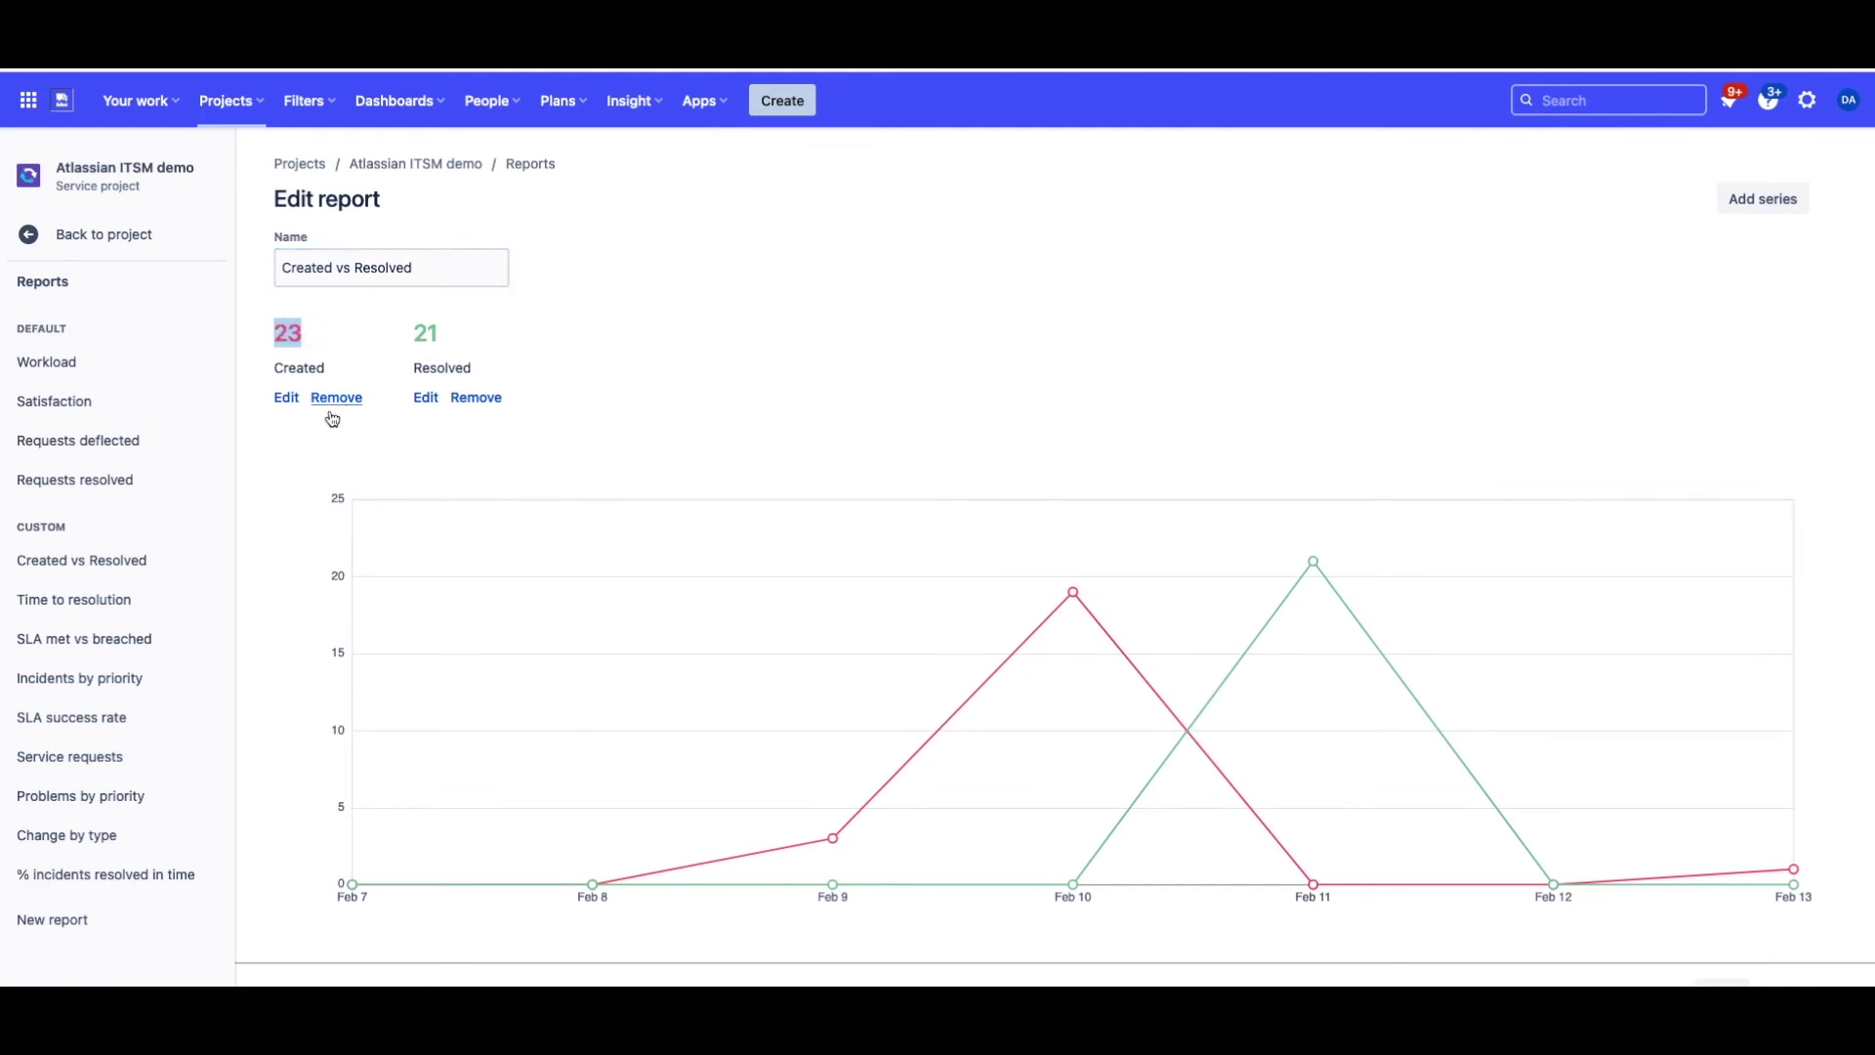
pyautogui.click(286, 397)
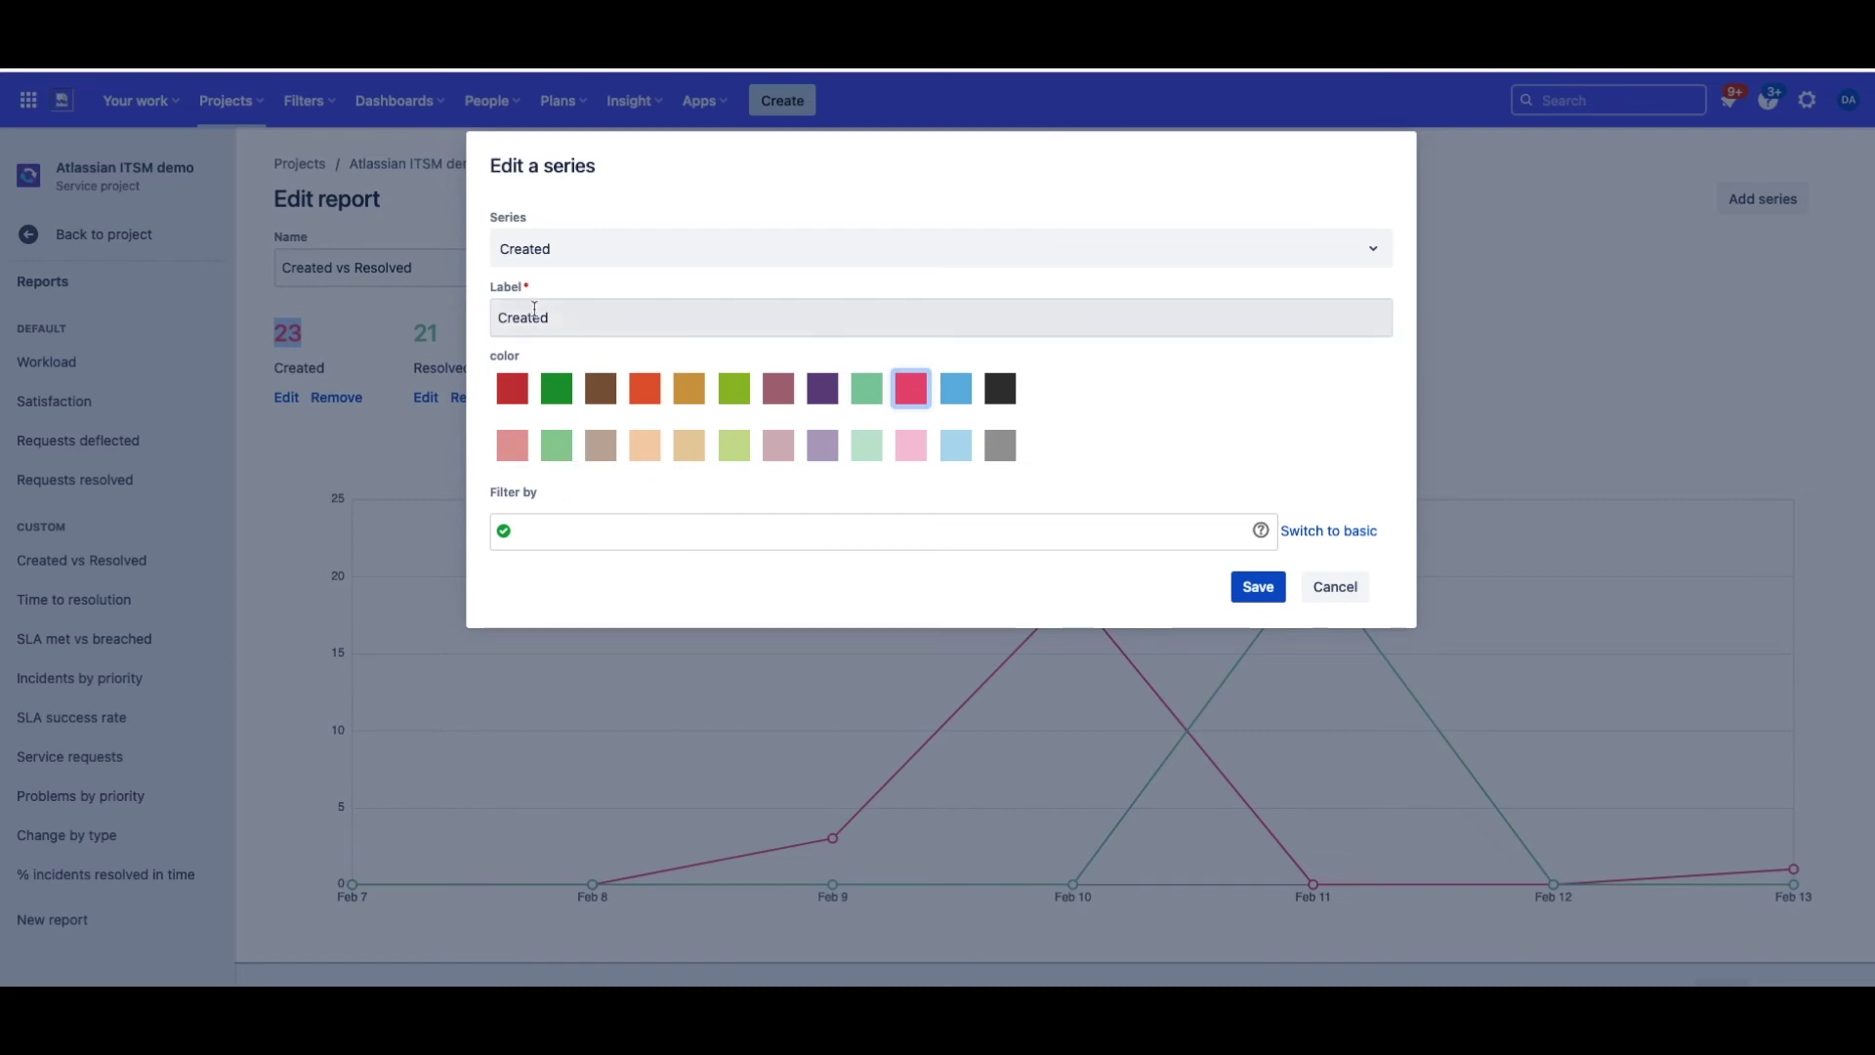
pyautogui.click(949, 389)
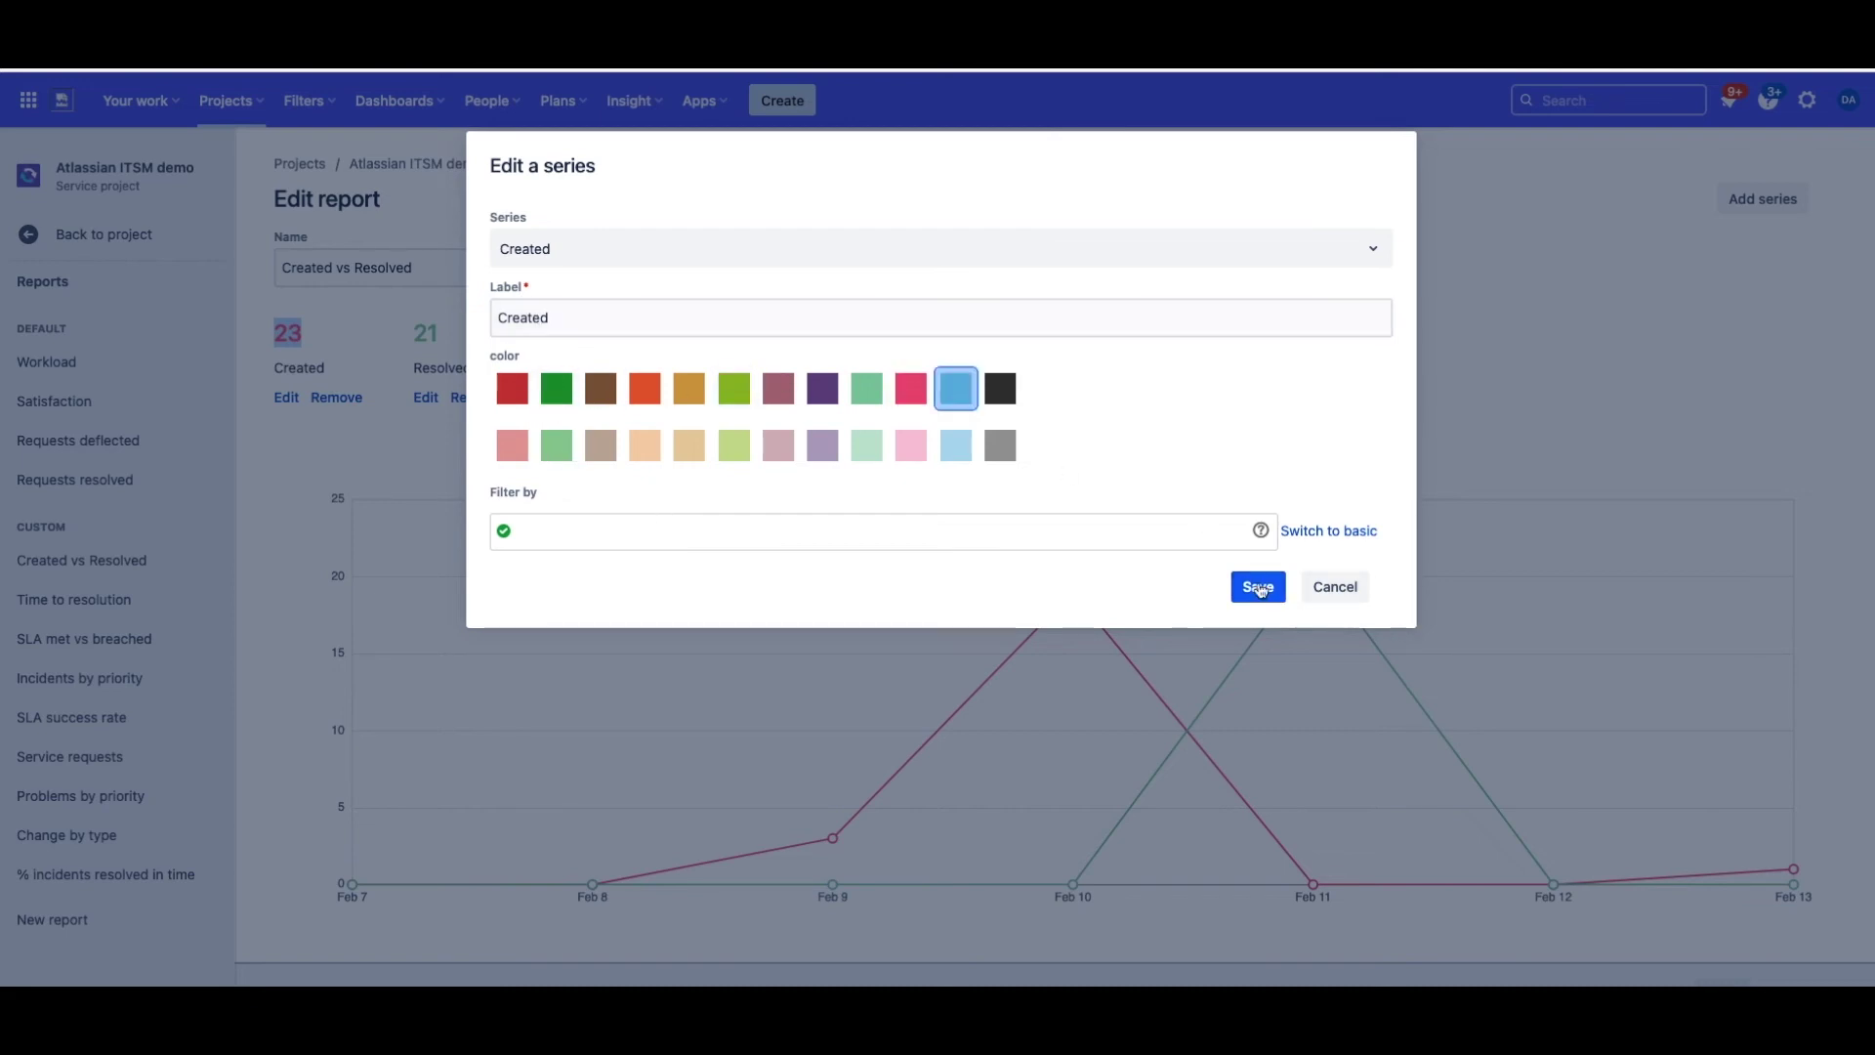
pyautogui.click(1255, 586)
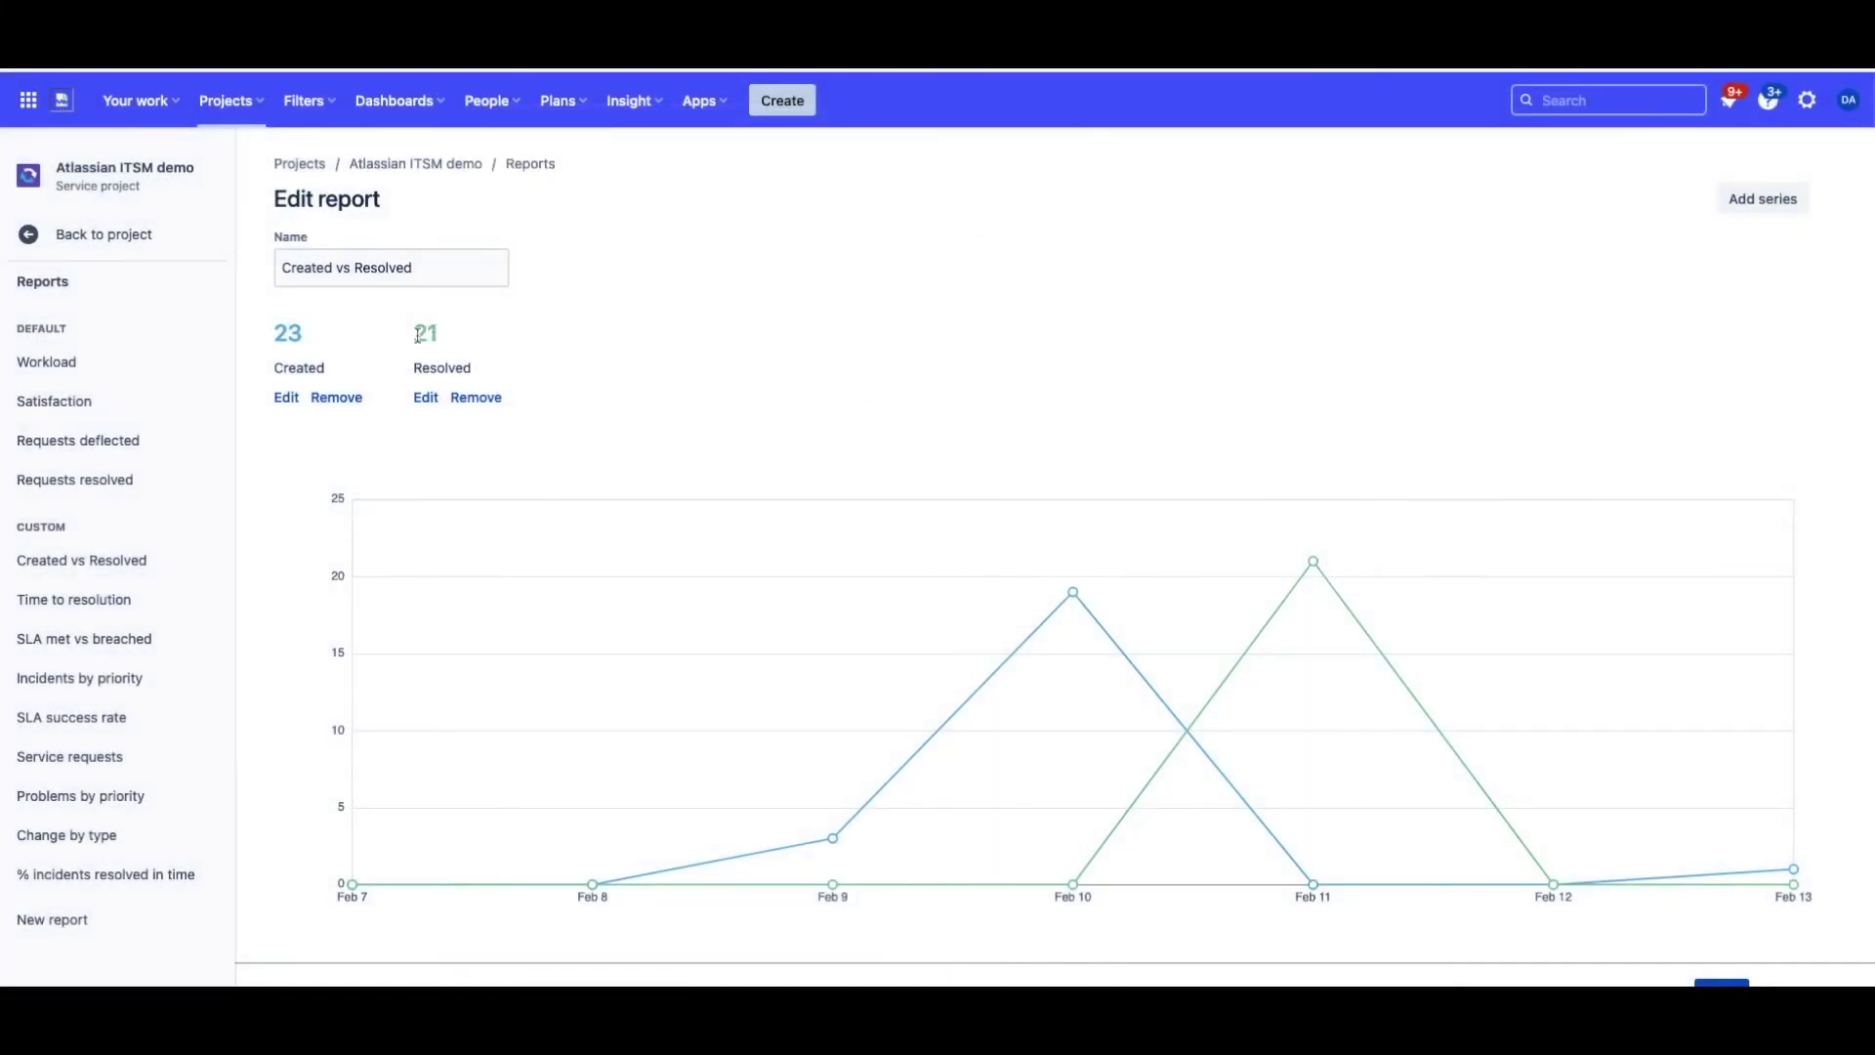
pyautogui.click(425, 396)
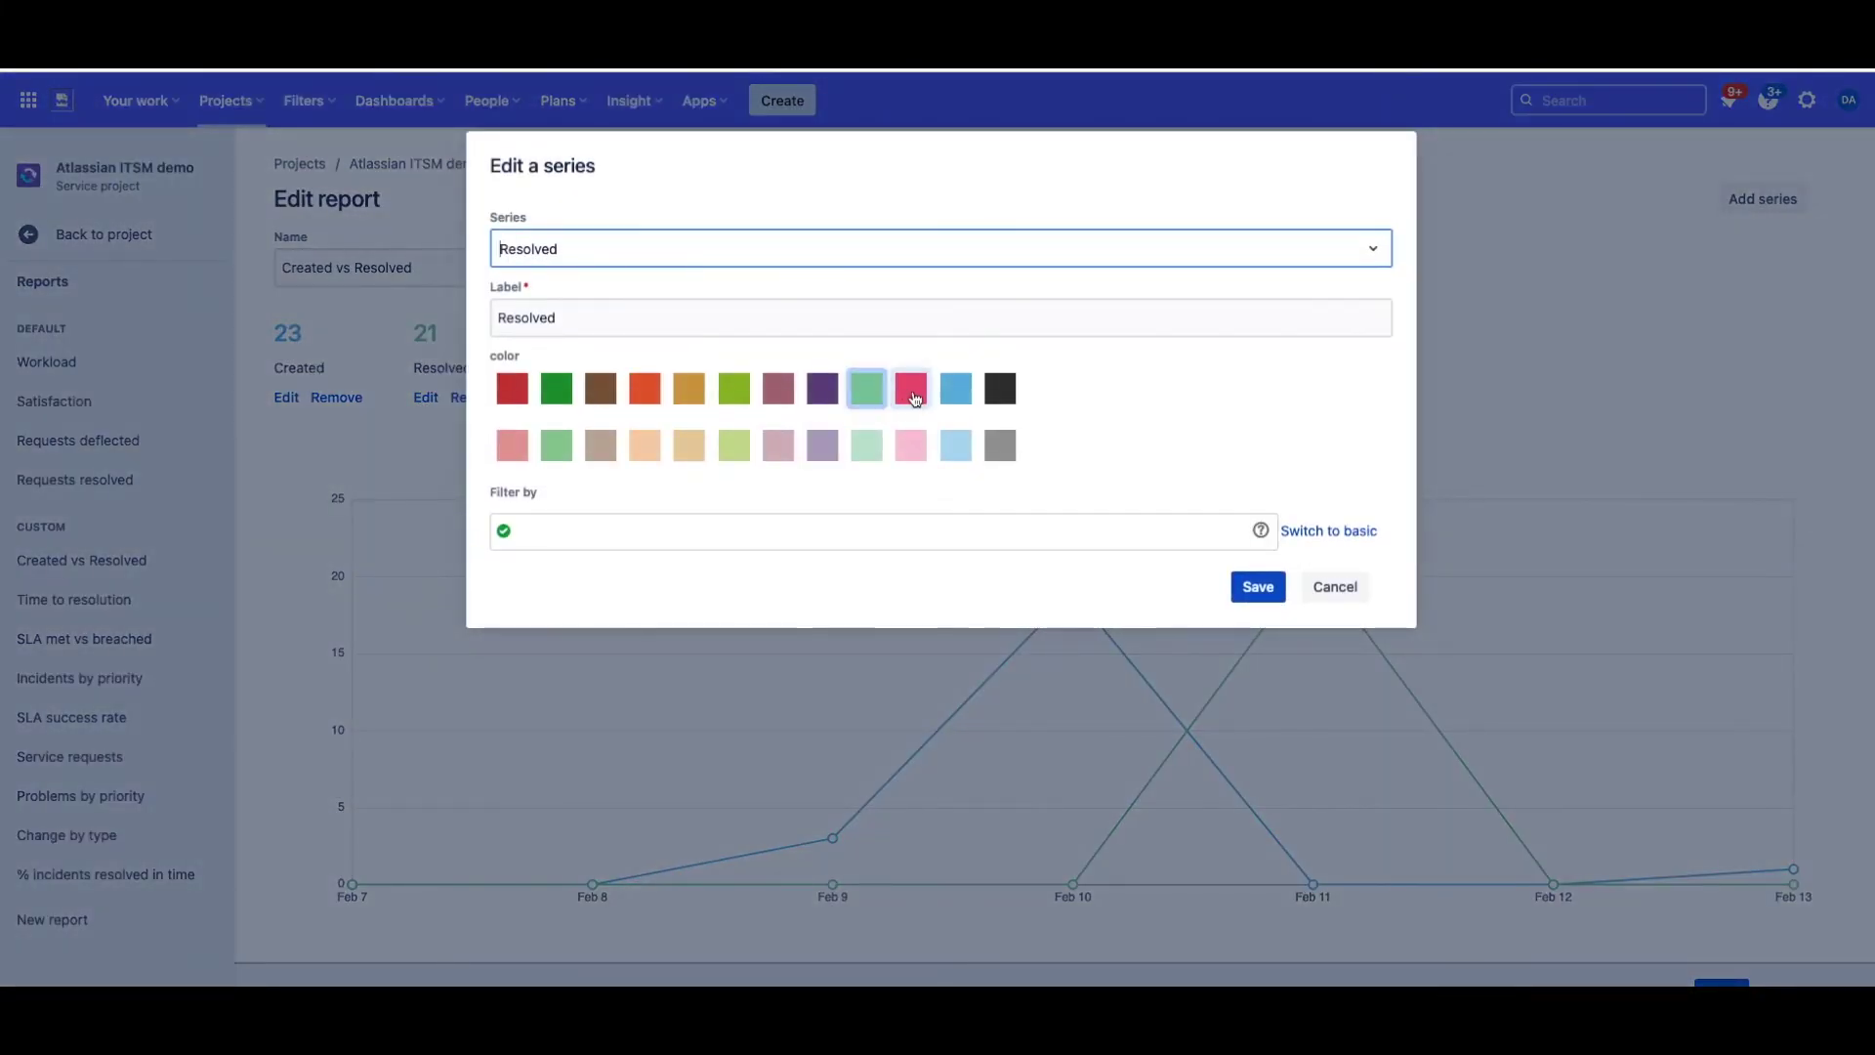
pyautogui.click(1258, 586)
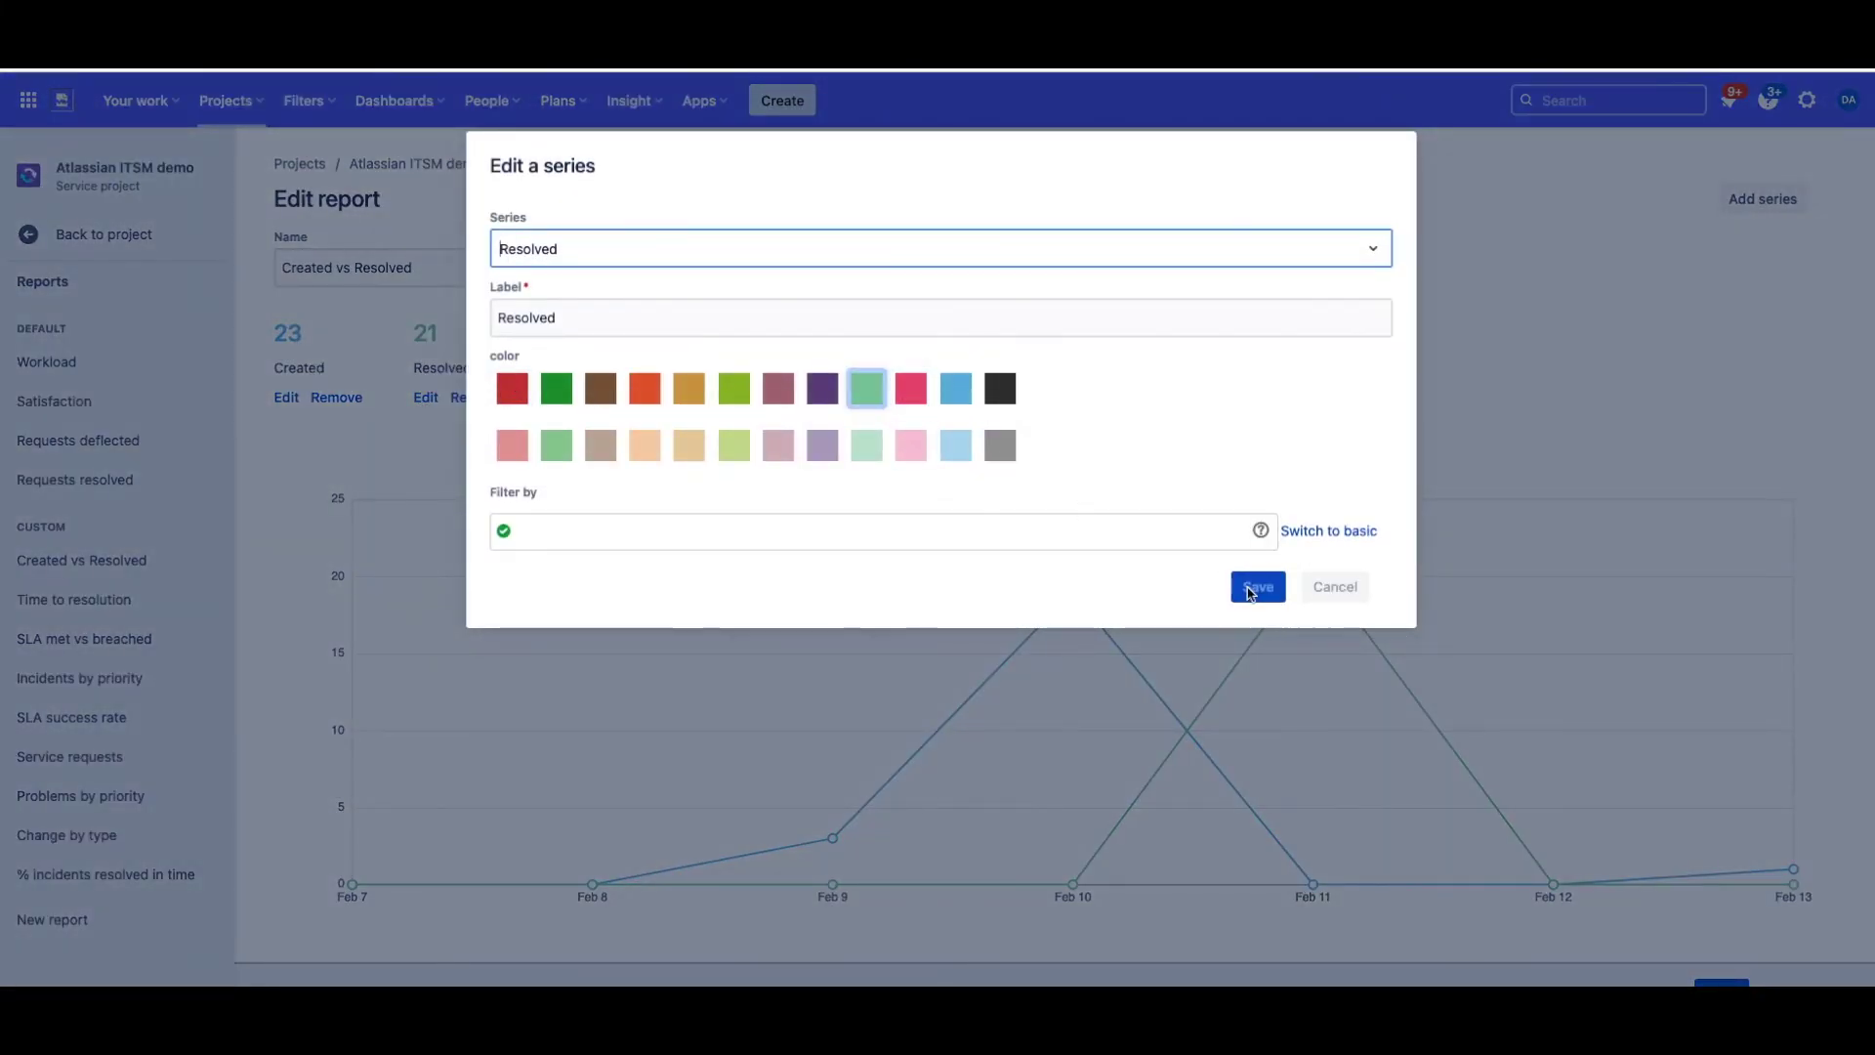
# - Browse the available series for a new series, cancel without changes, and read the chart's point values
pyautogui.click(1763, 199)
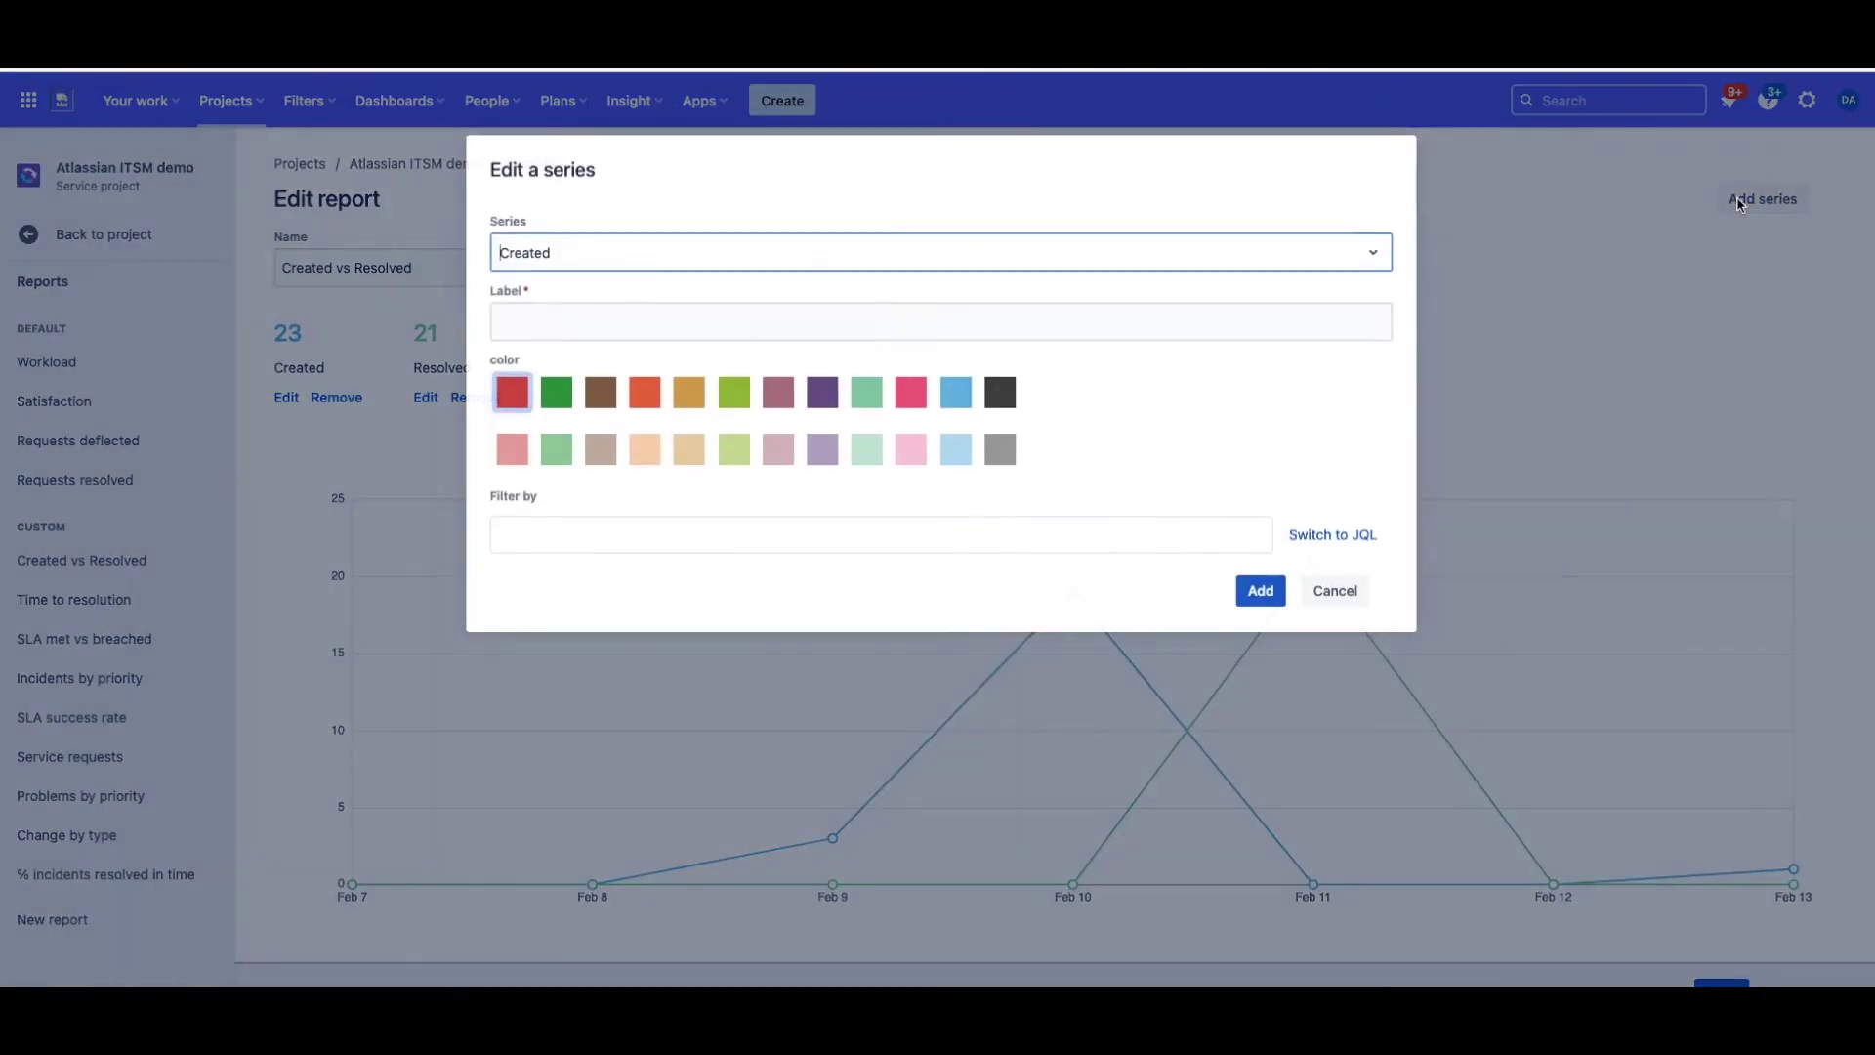
pyautogui.click(599, 256)
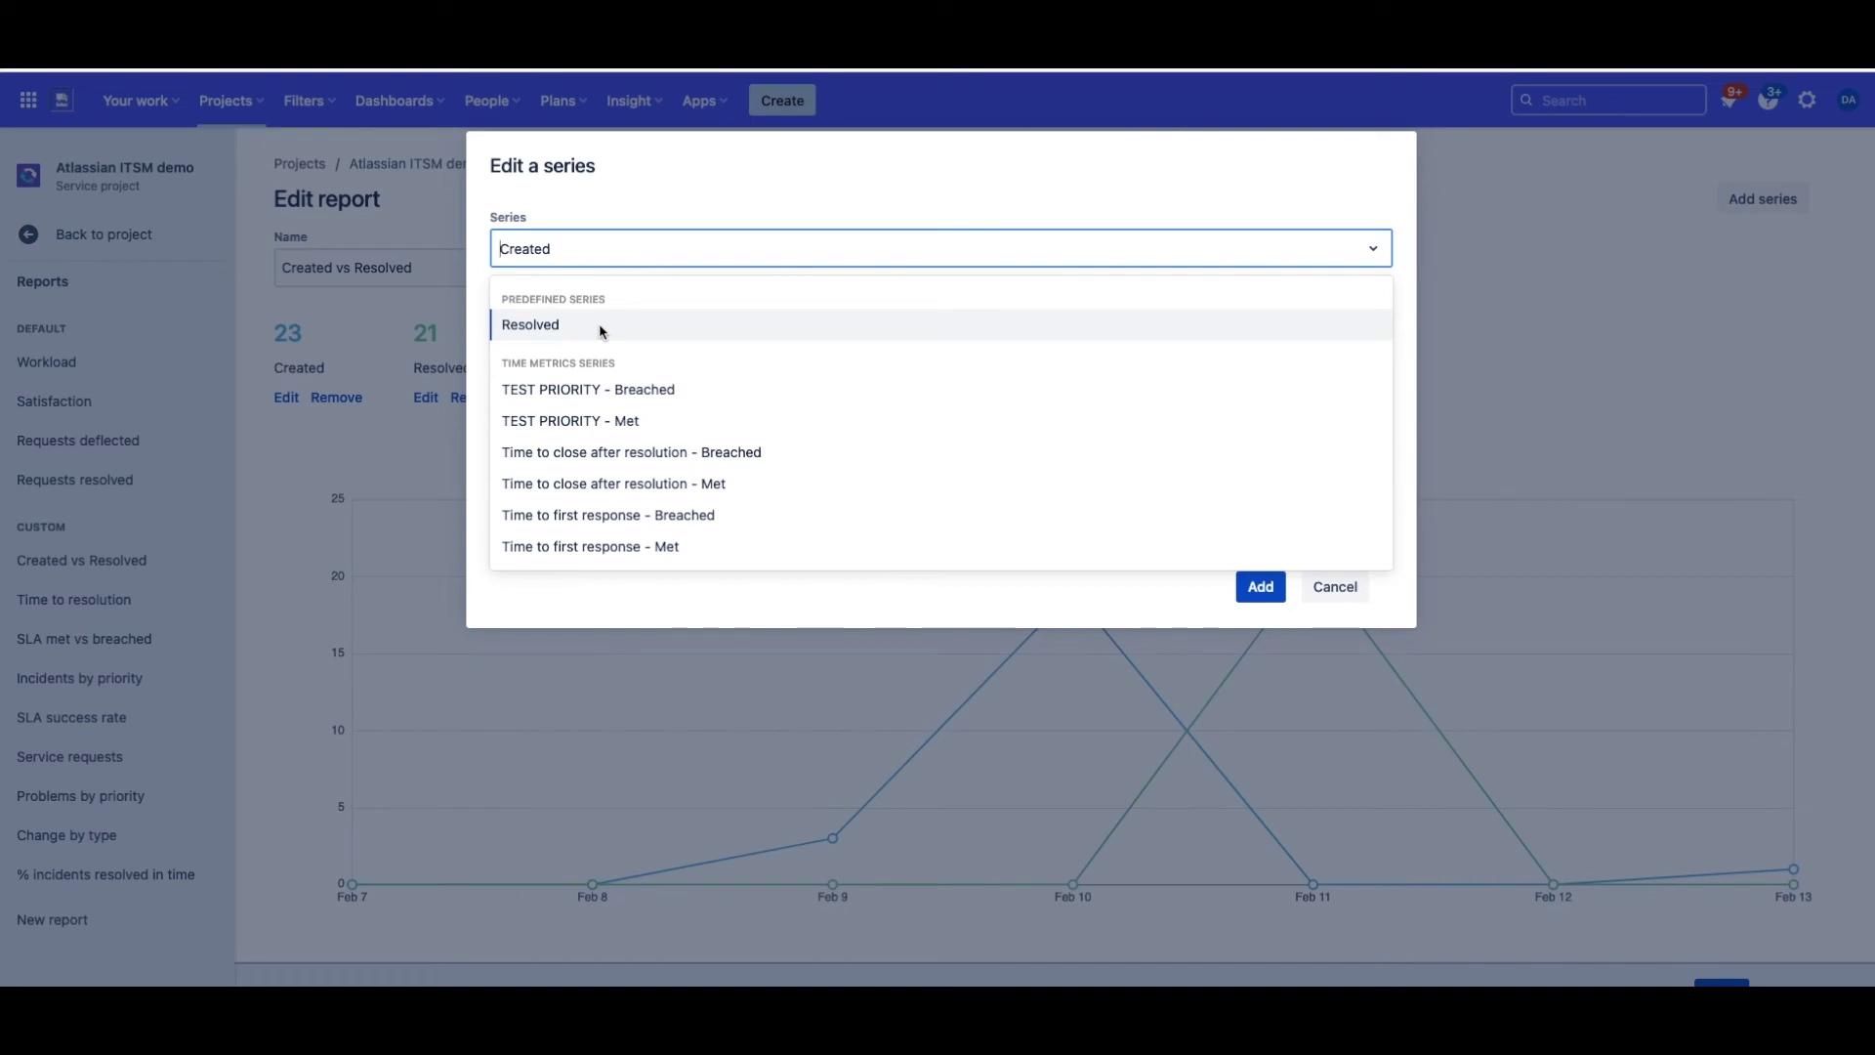
pyautogui.scroll(-5, 640, 420)
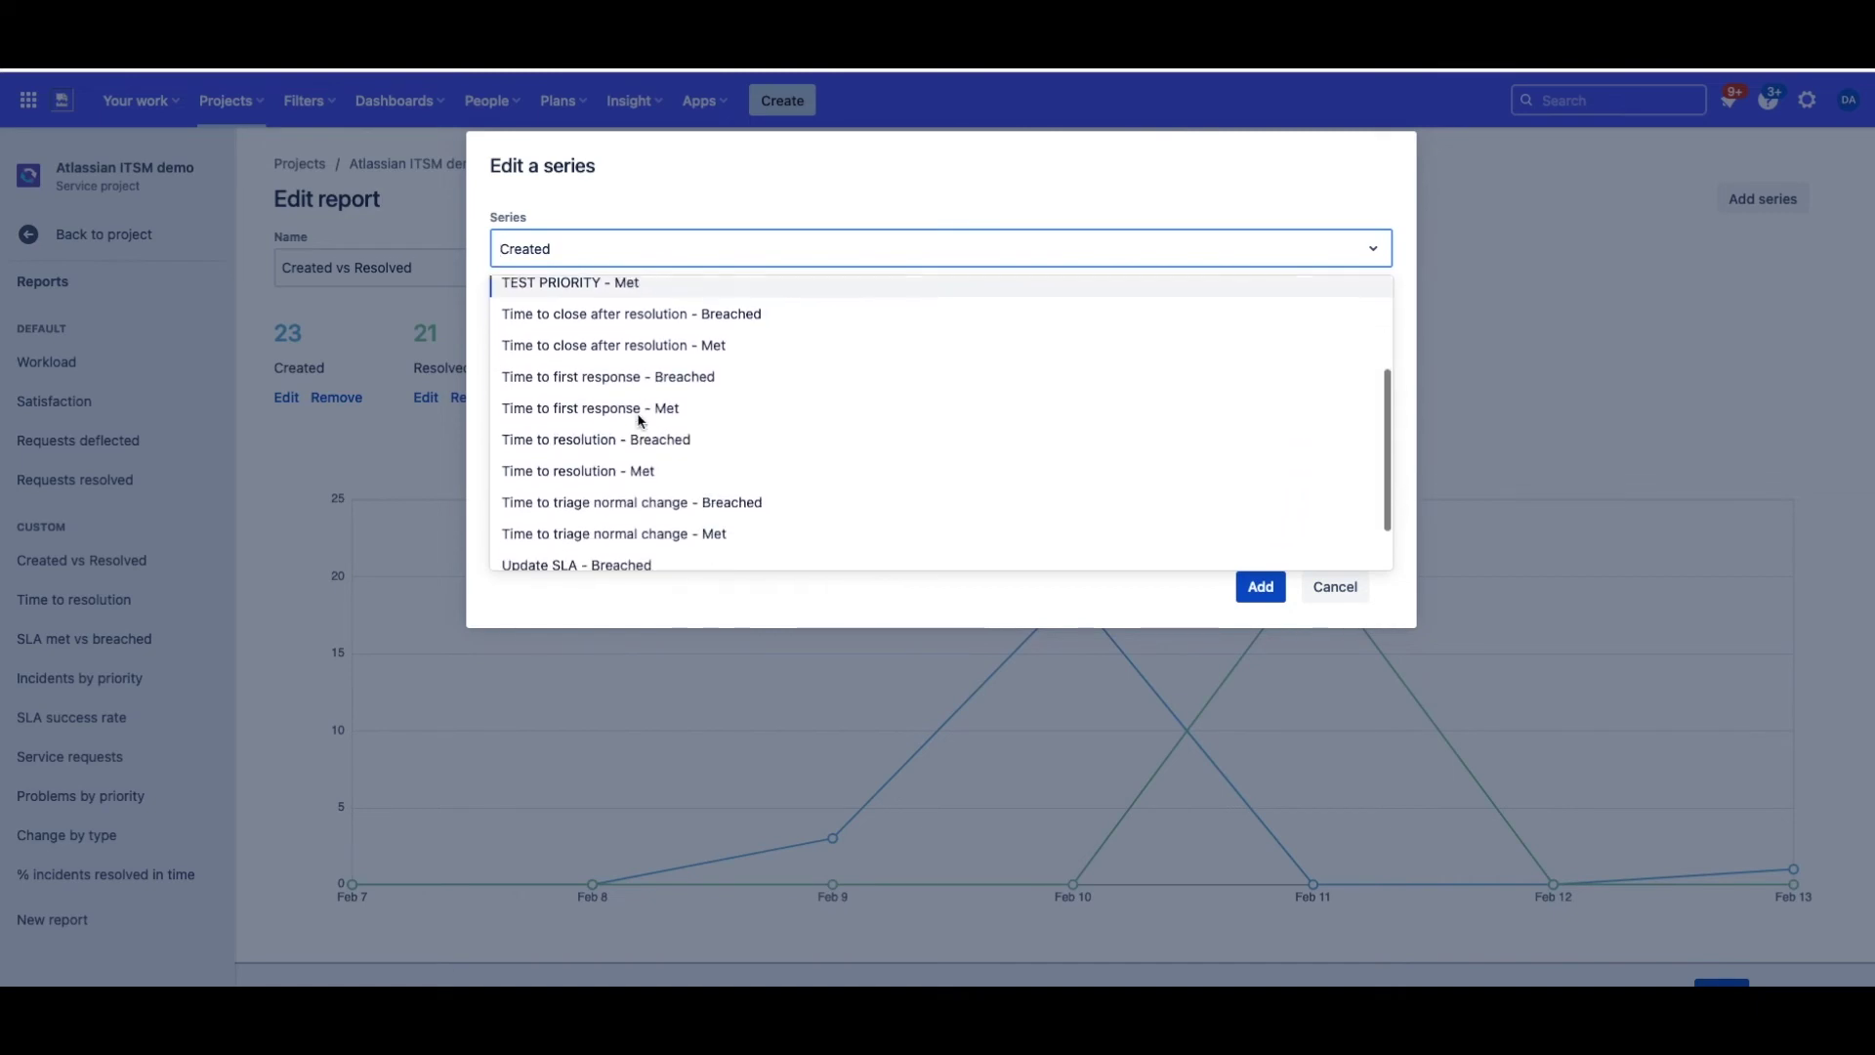
pyautogui.scroll(5, 637, 415)
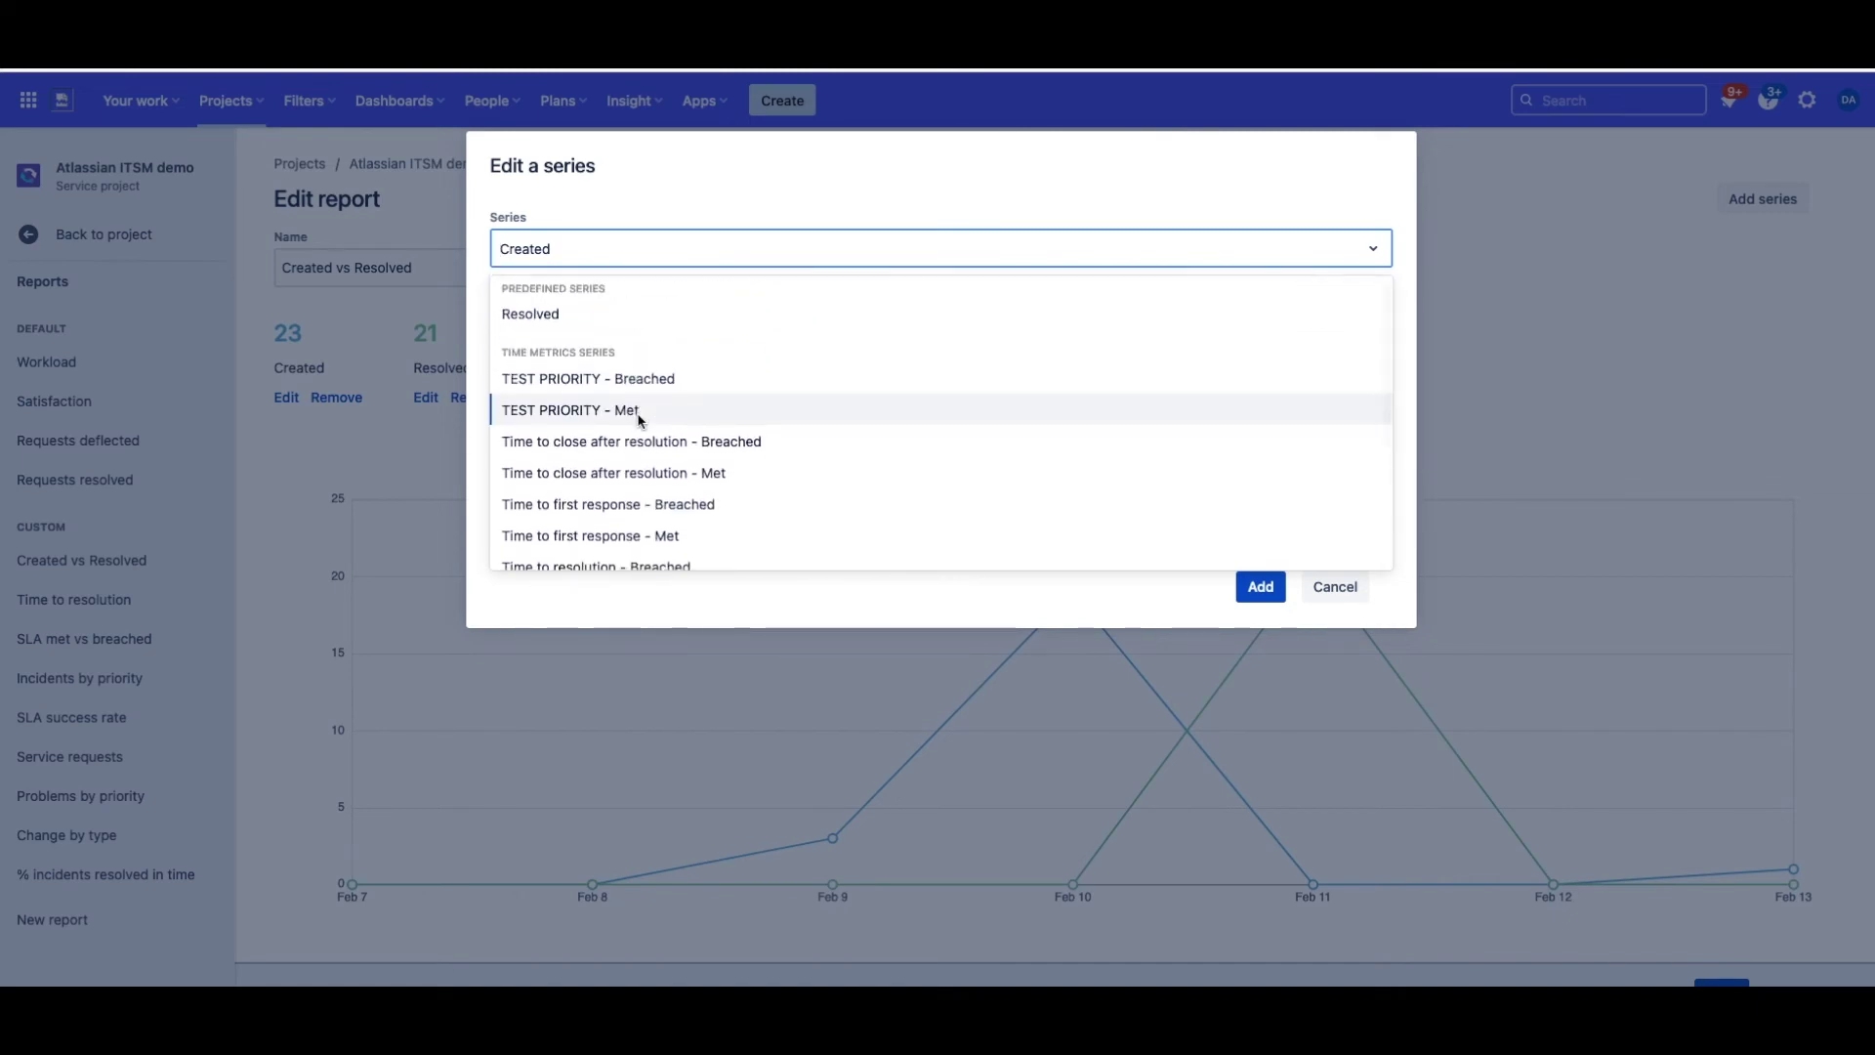
pyautogui.click(1338, 592)
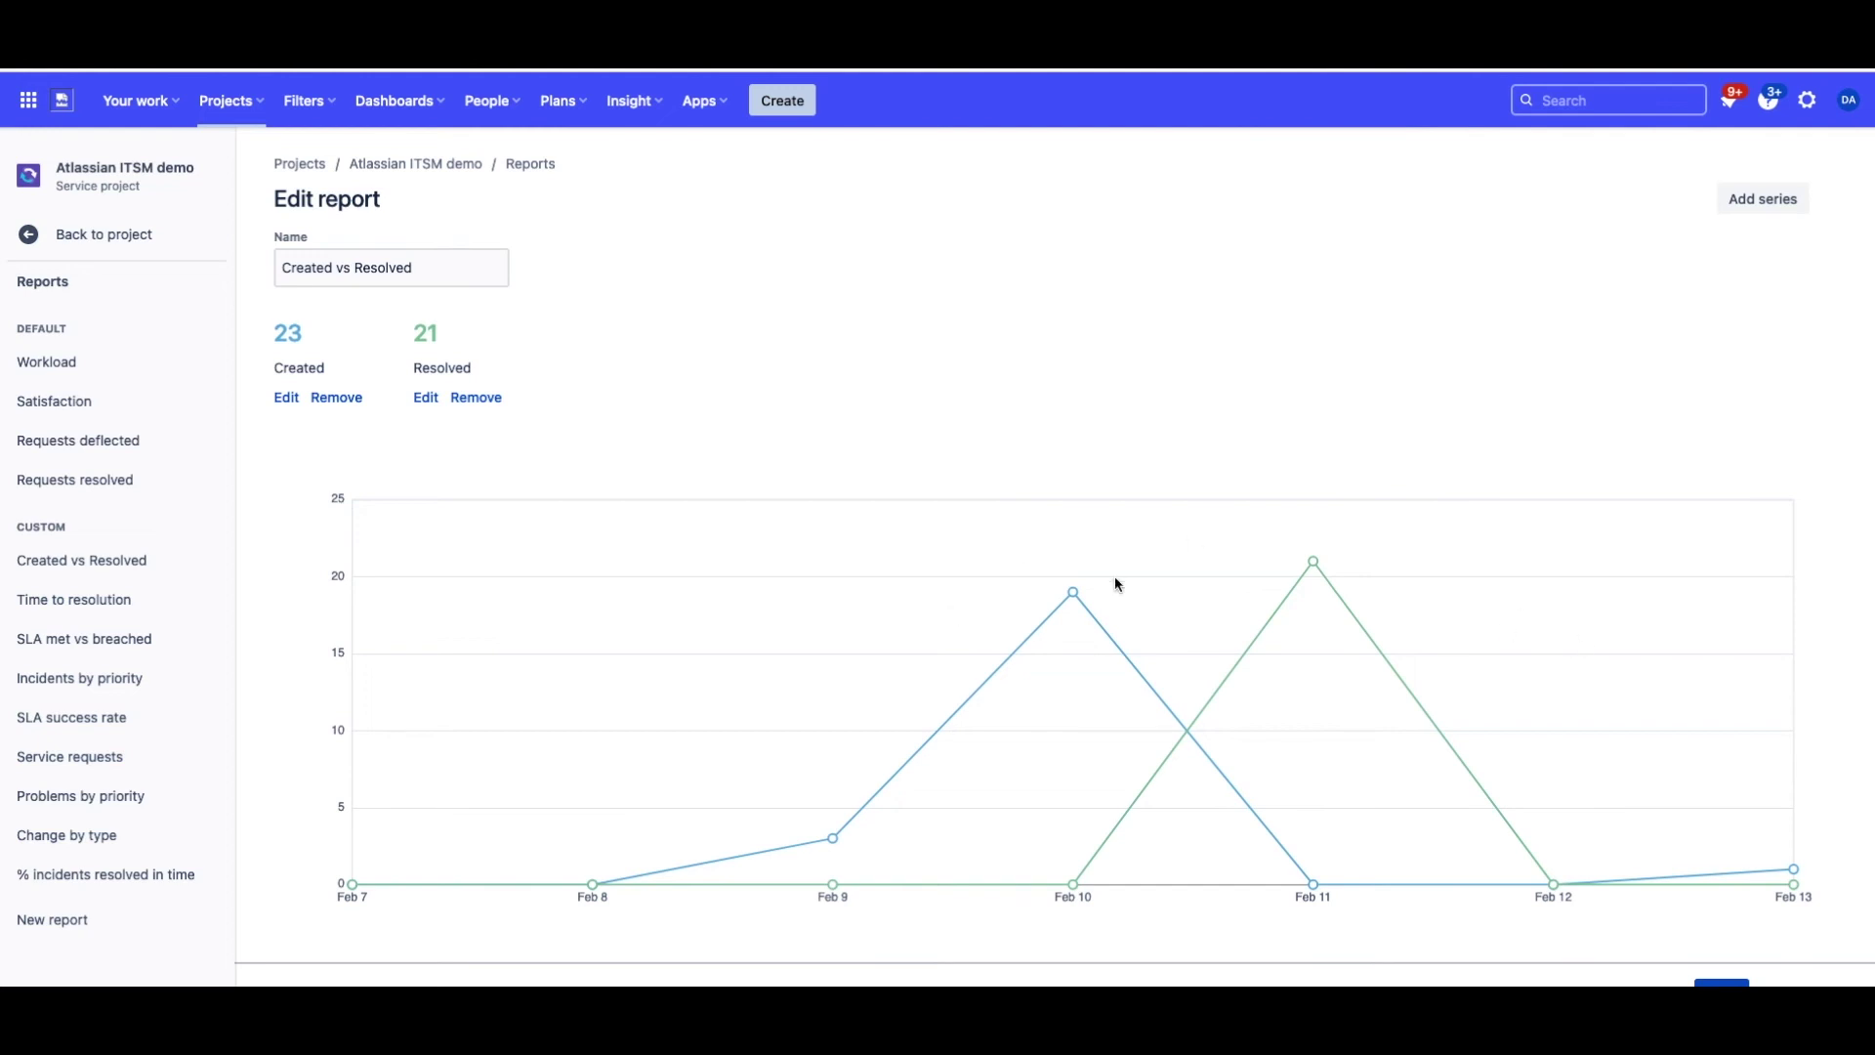
pyautogui.moveTo(1077, 597)
pyautogui.moveTo(836, 887)
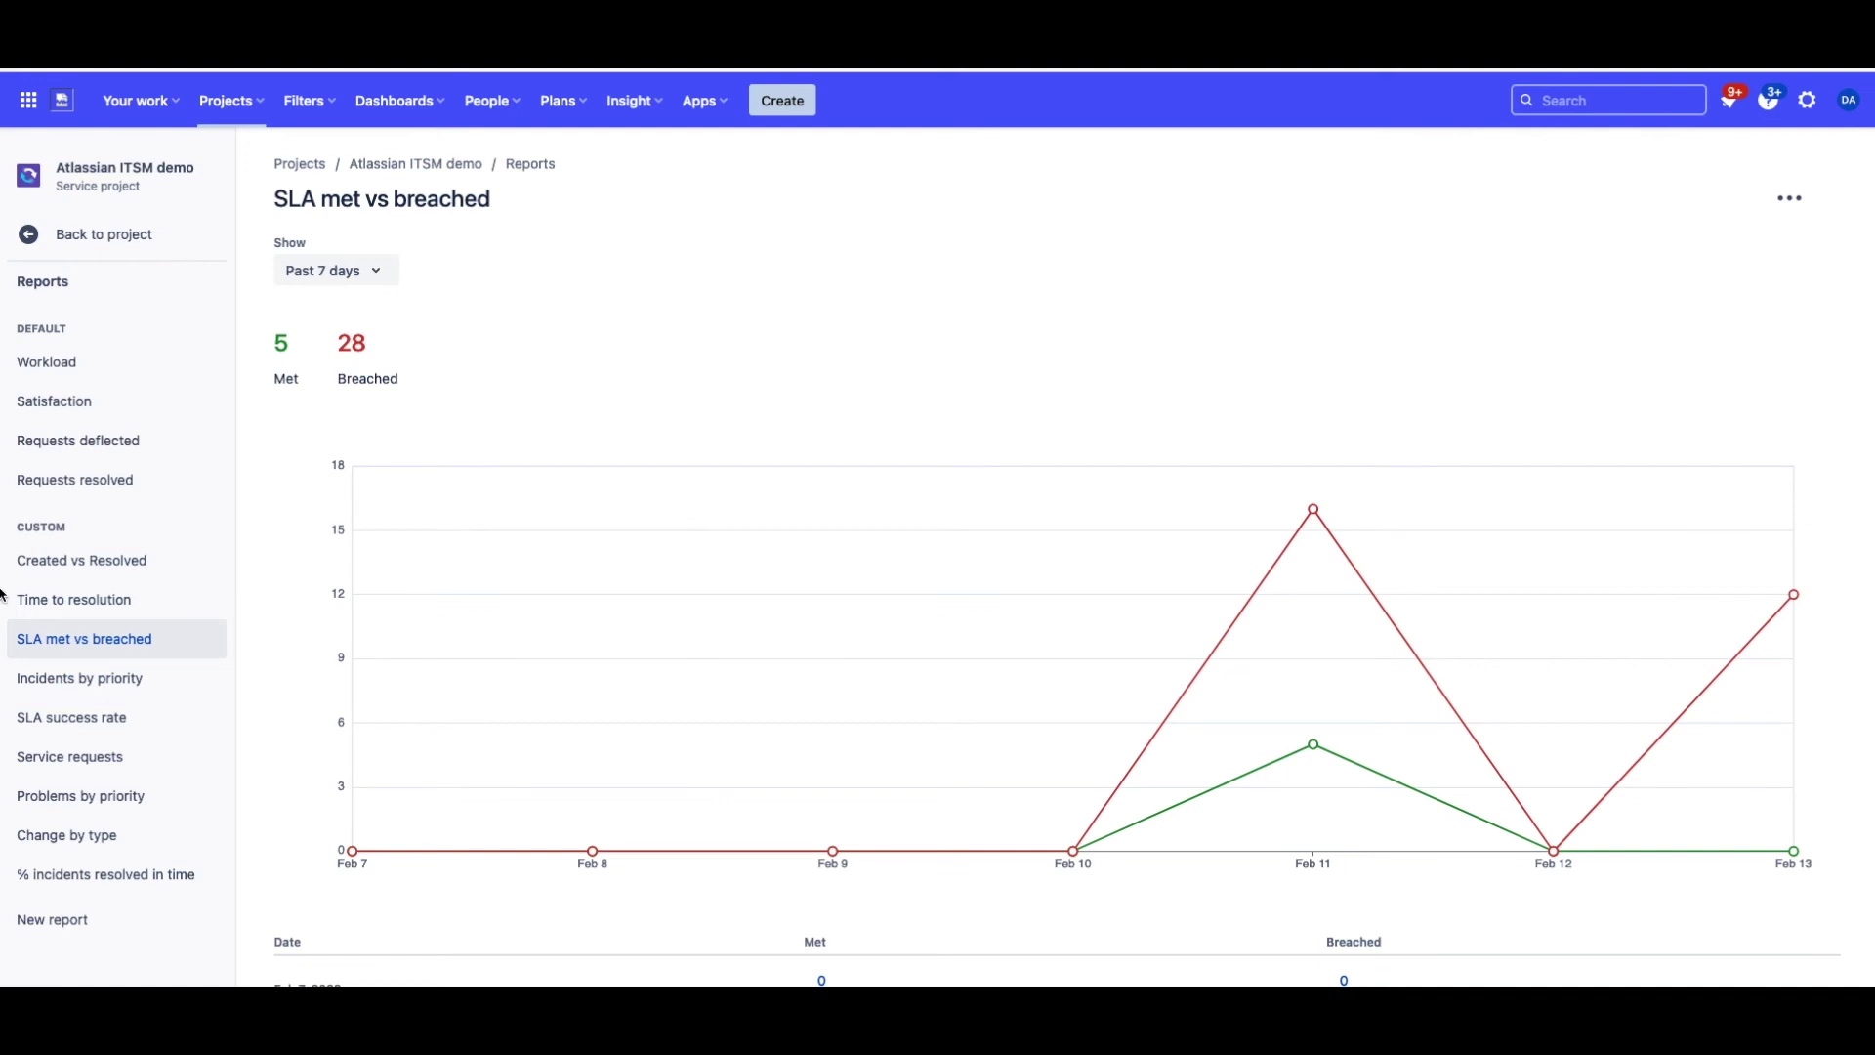
# - Open SLA success rate (0.0% first response, 15.2% resolution) and list Feb 11 time-to-resolution requests
pyautogui.click(101, 731)
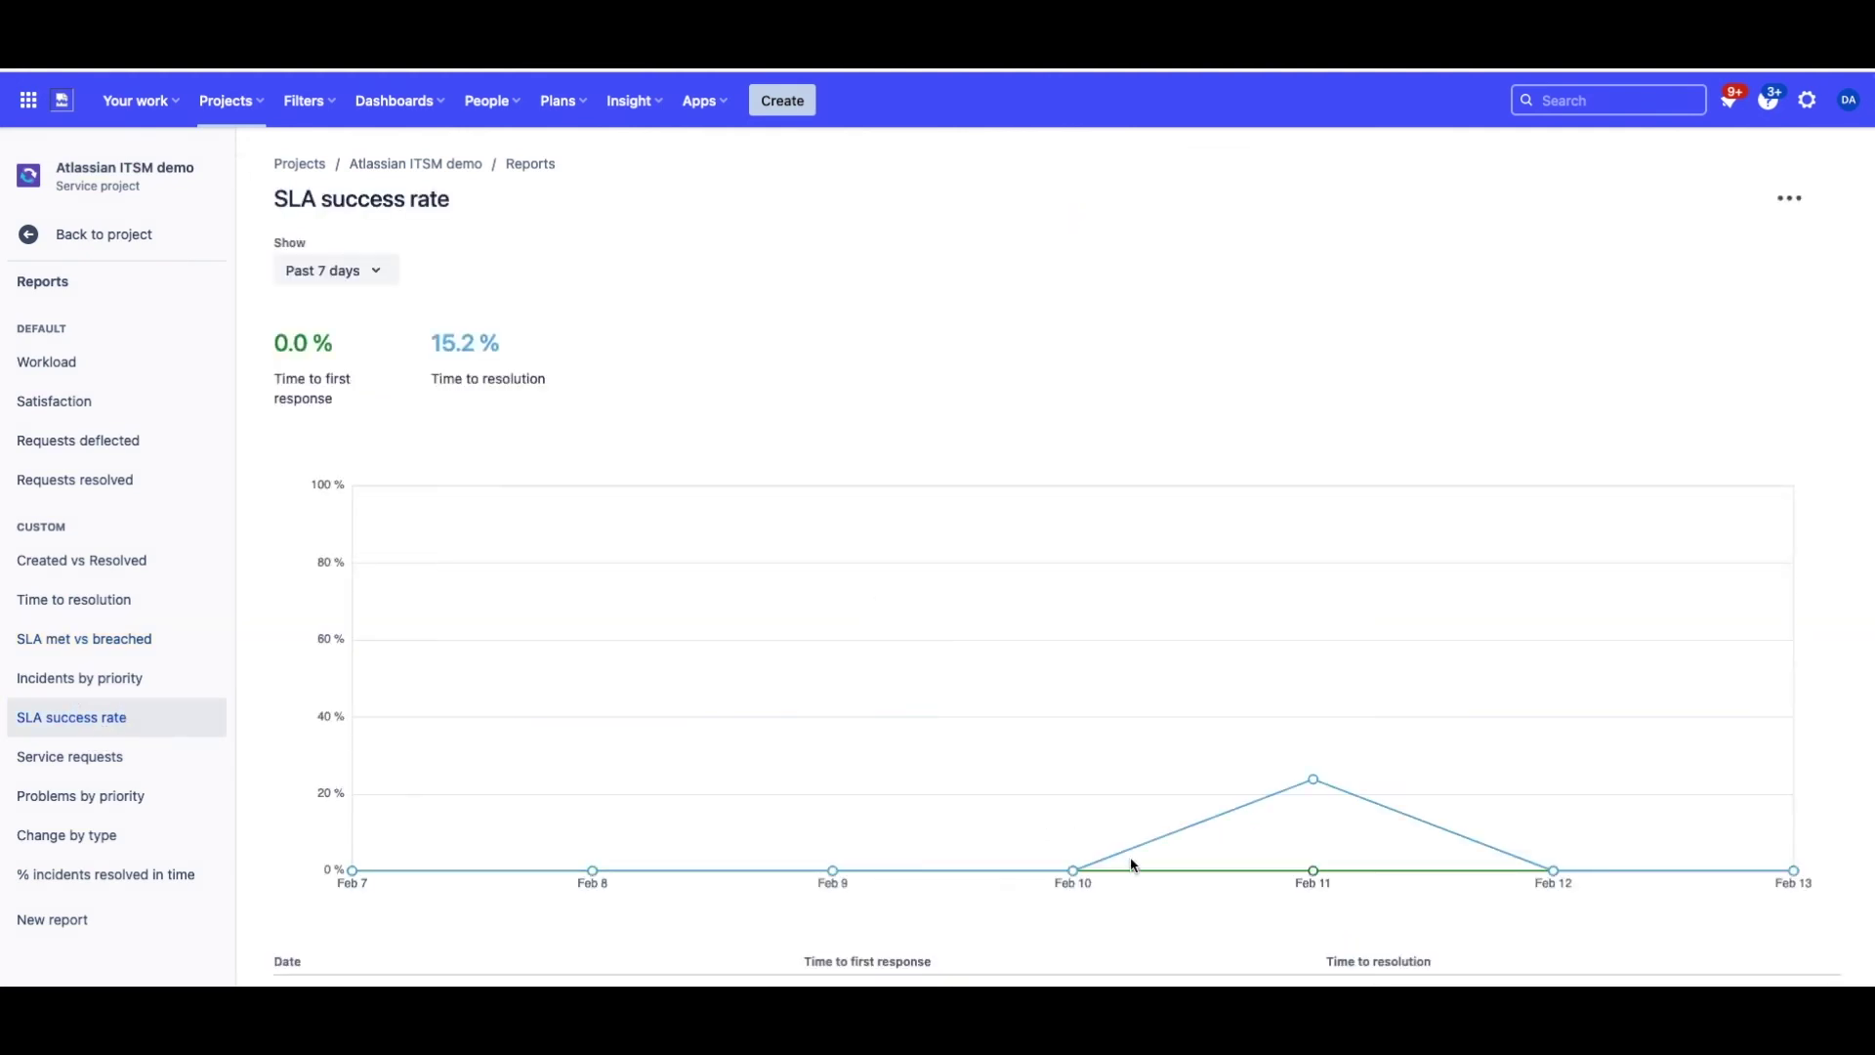
pyautogui.click(1315, 779)
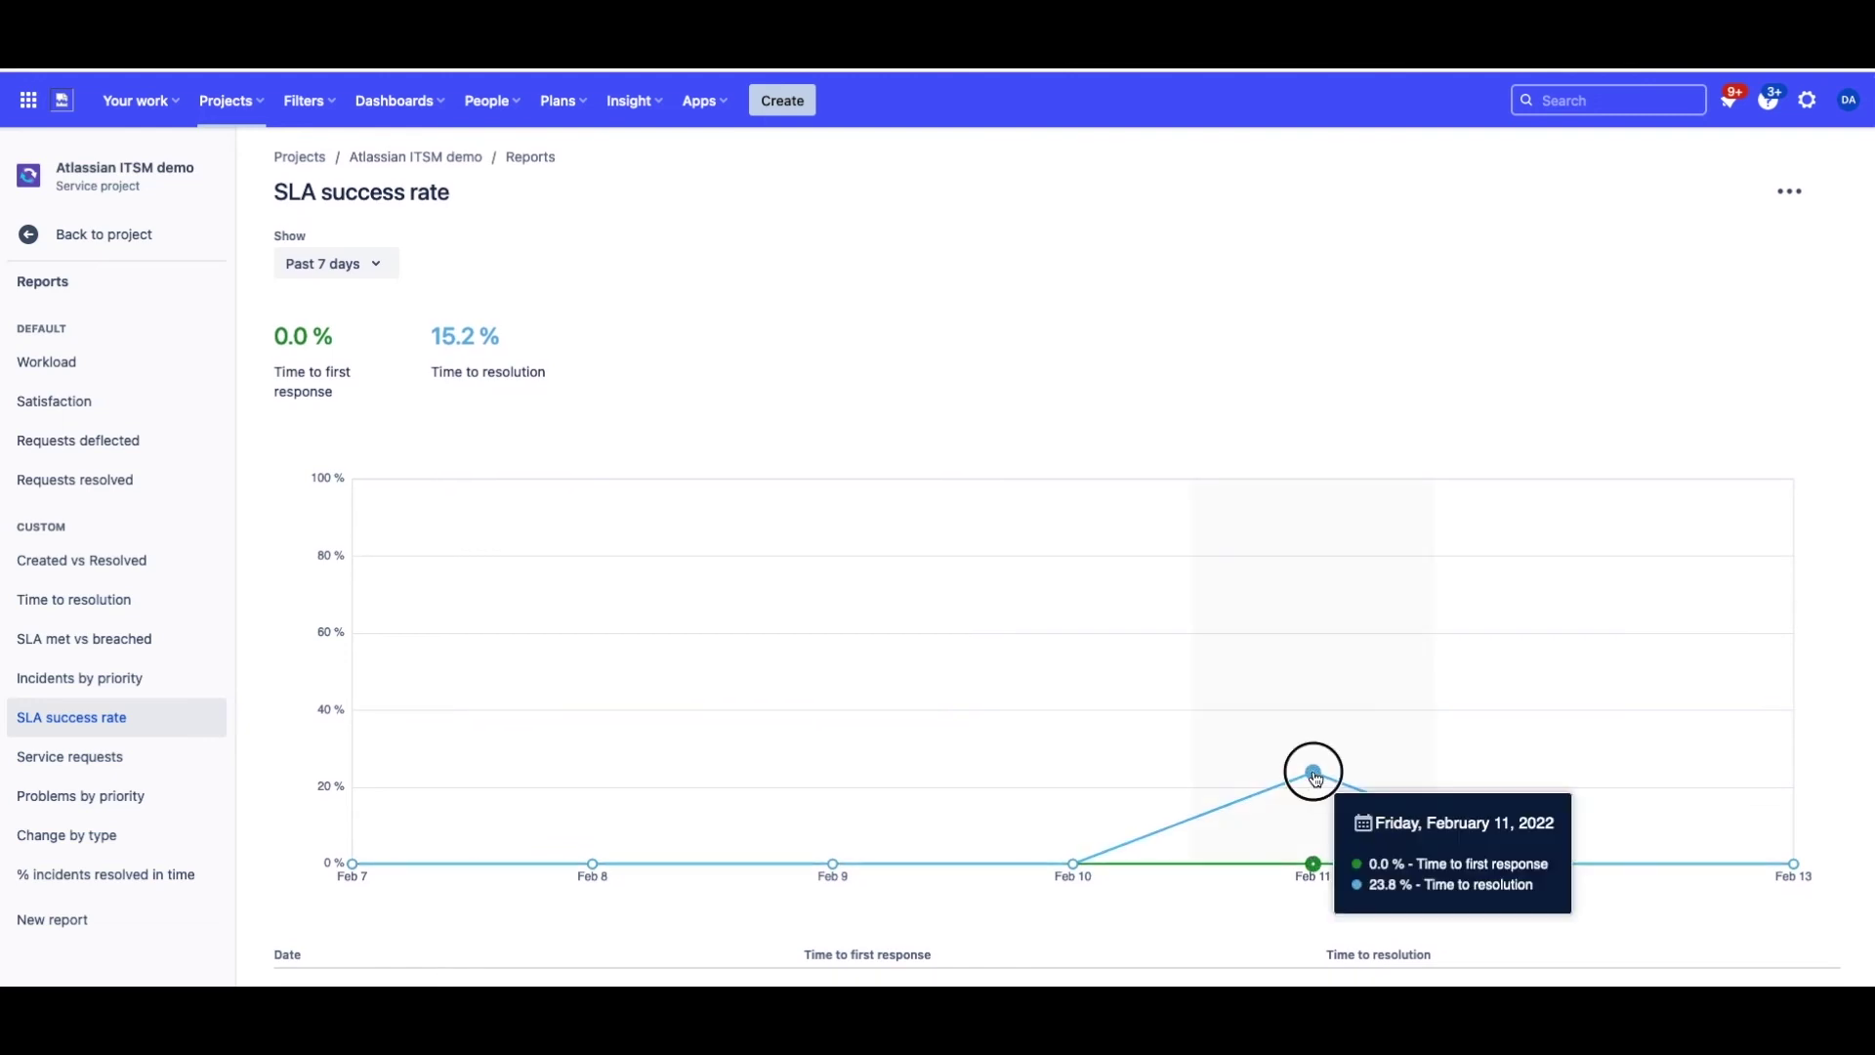
pyautogui.scroll(-2, 1315, 781)
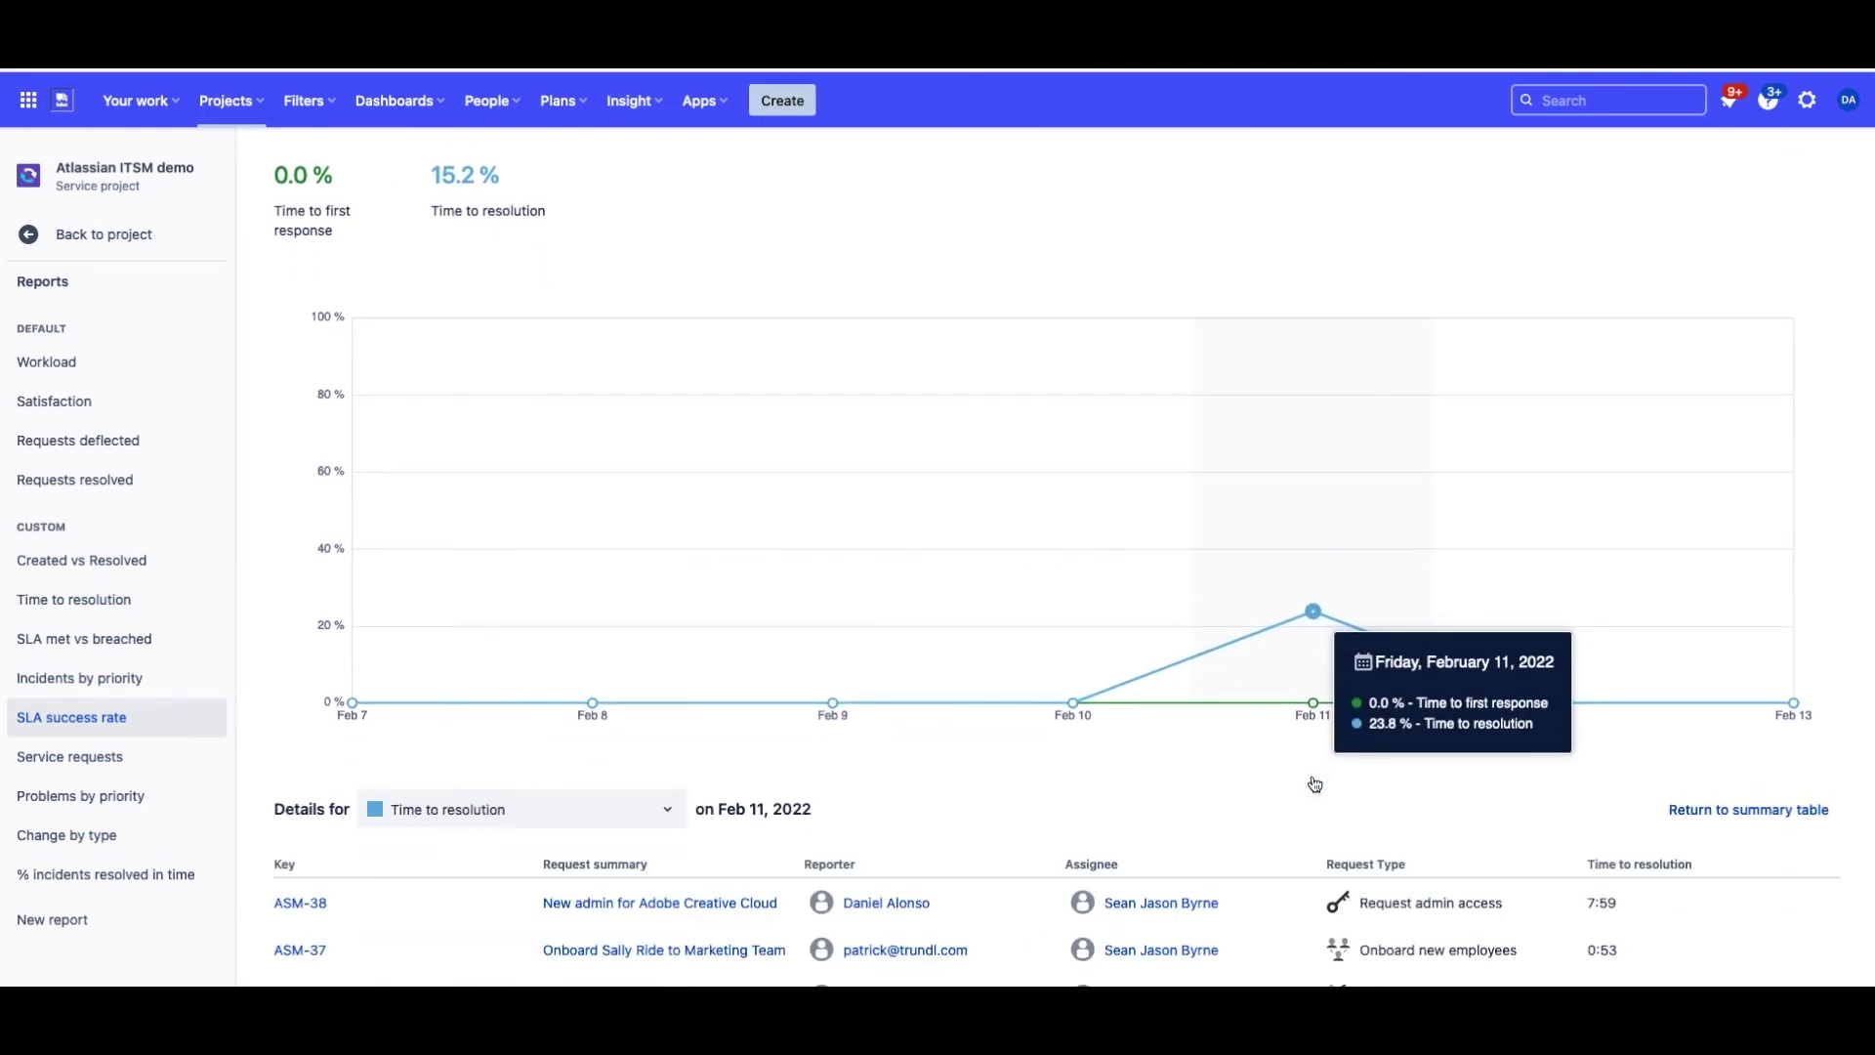
pyautogui.scroll(-5, 1230, 805)
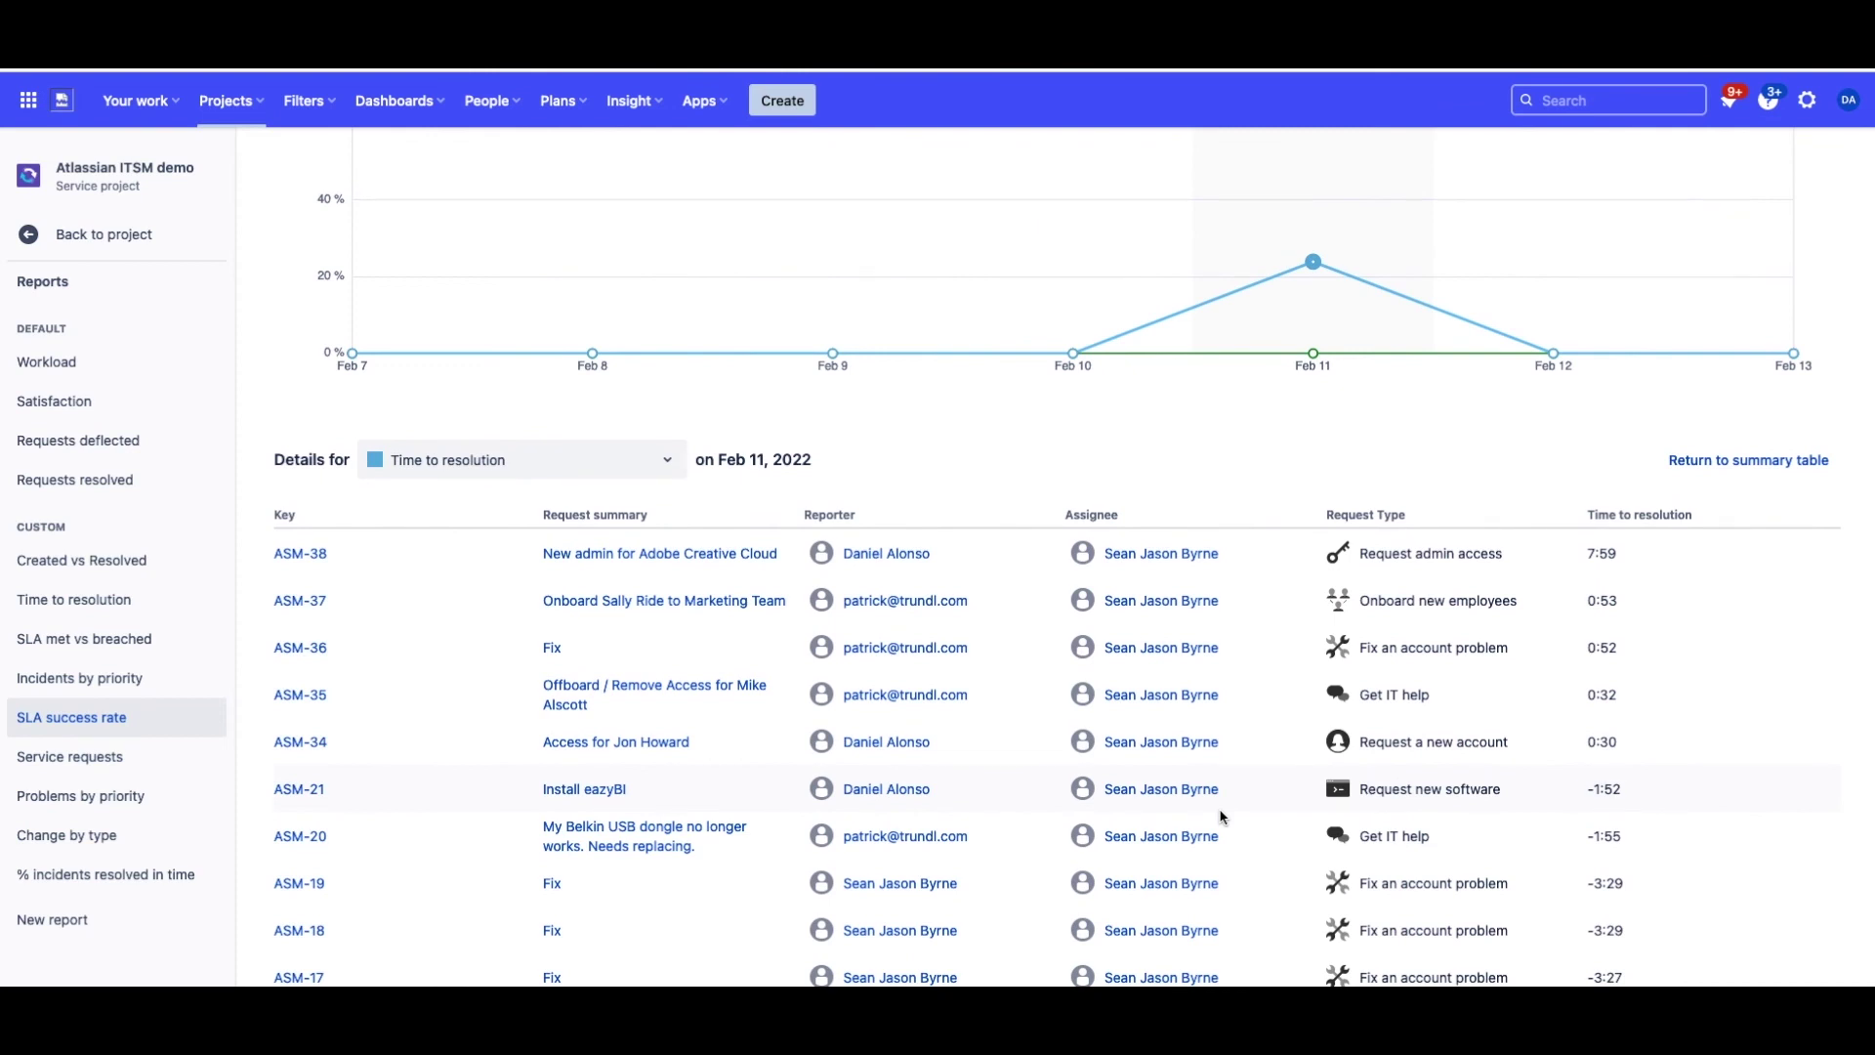
# - Open SLA met vs breached and list the 16 breached requests for Feb 11, 2022
pyautogui.click(105, 654)
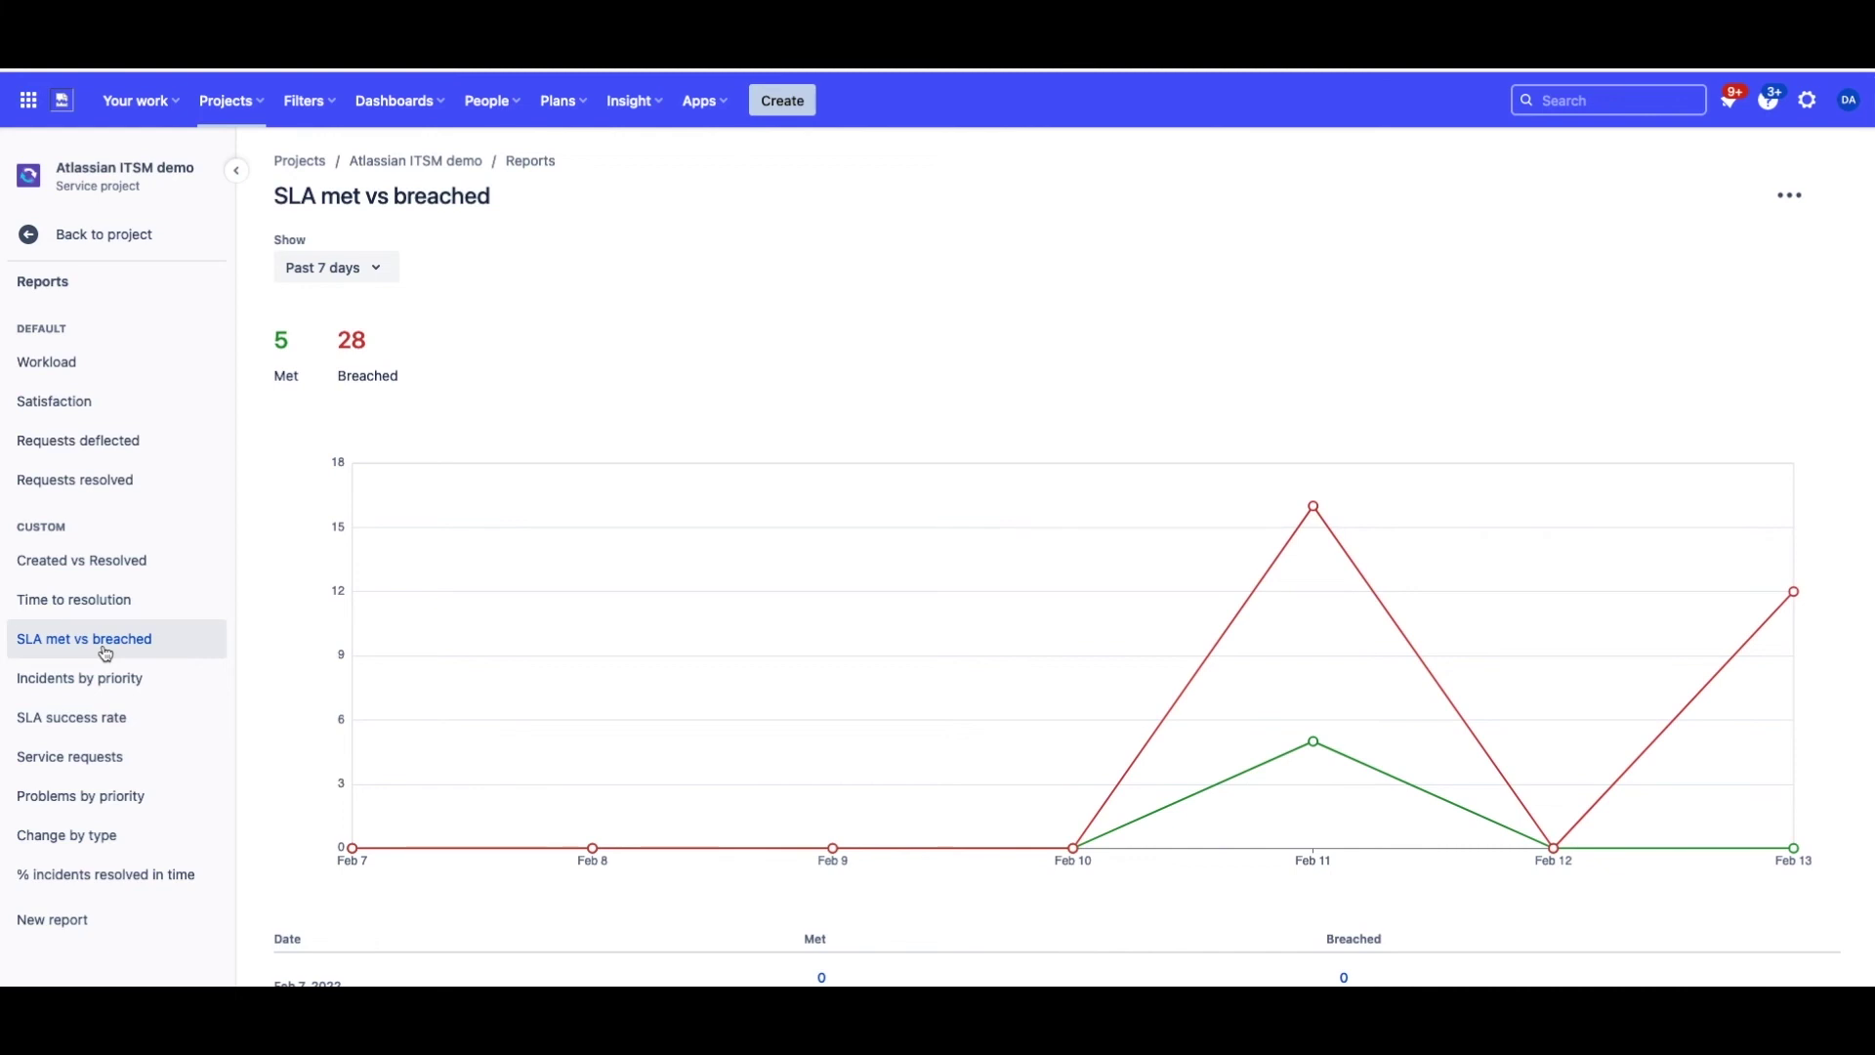
pyautogui.click(1310, 544)
pyautogui.scroll(-6, 1280, 577)
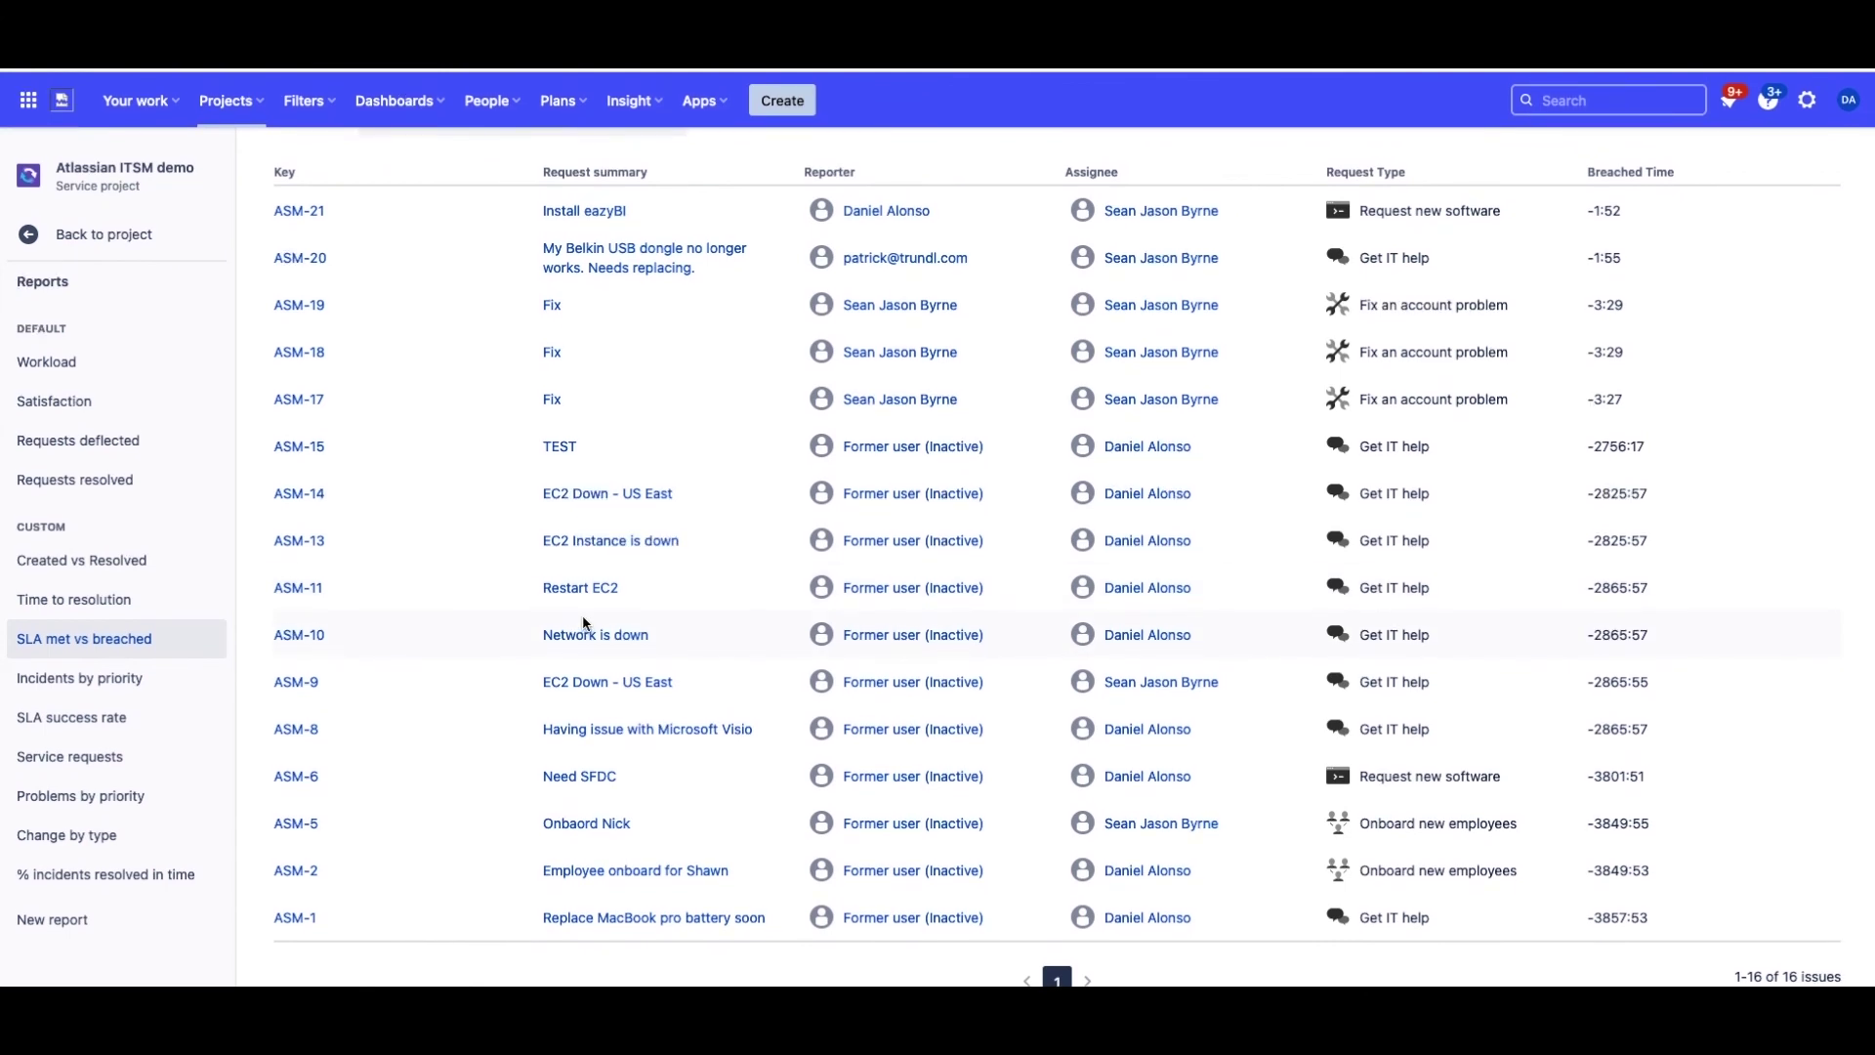
pyautogui.scroll(6, 584, 623)
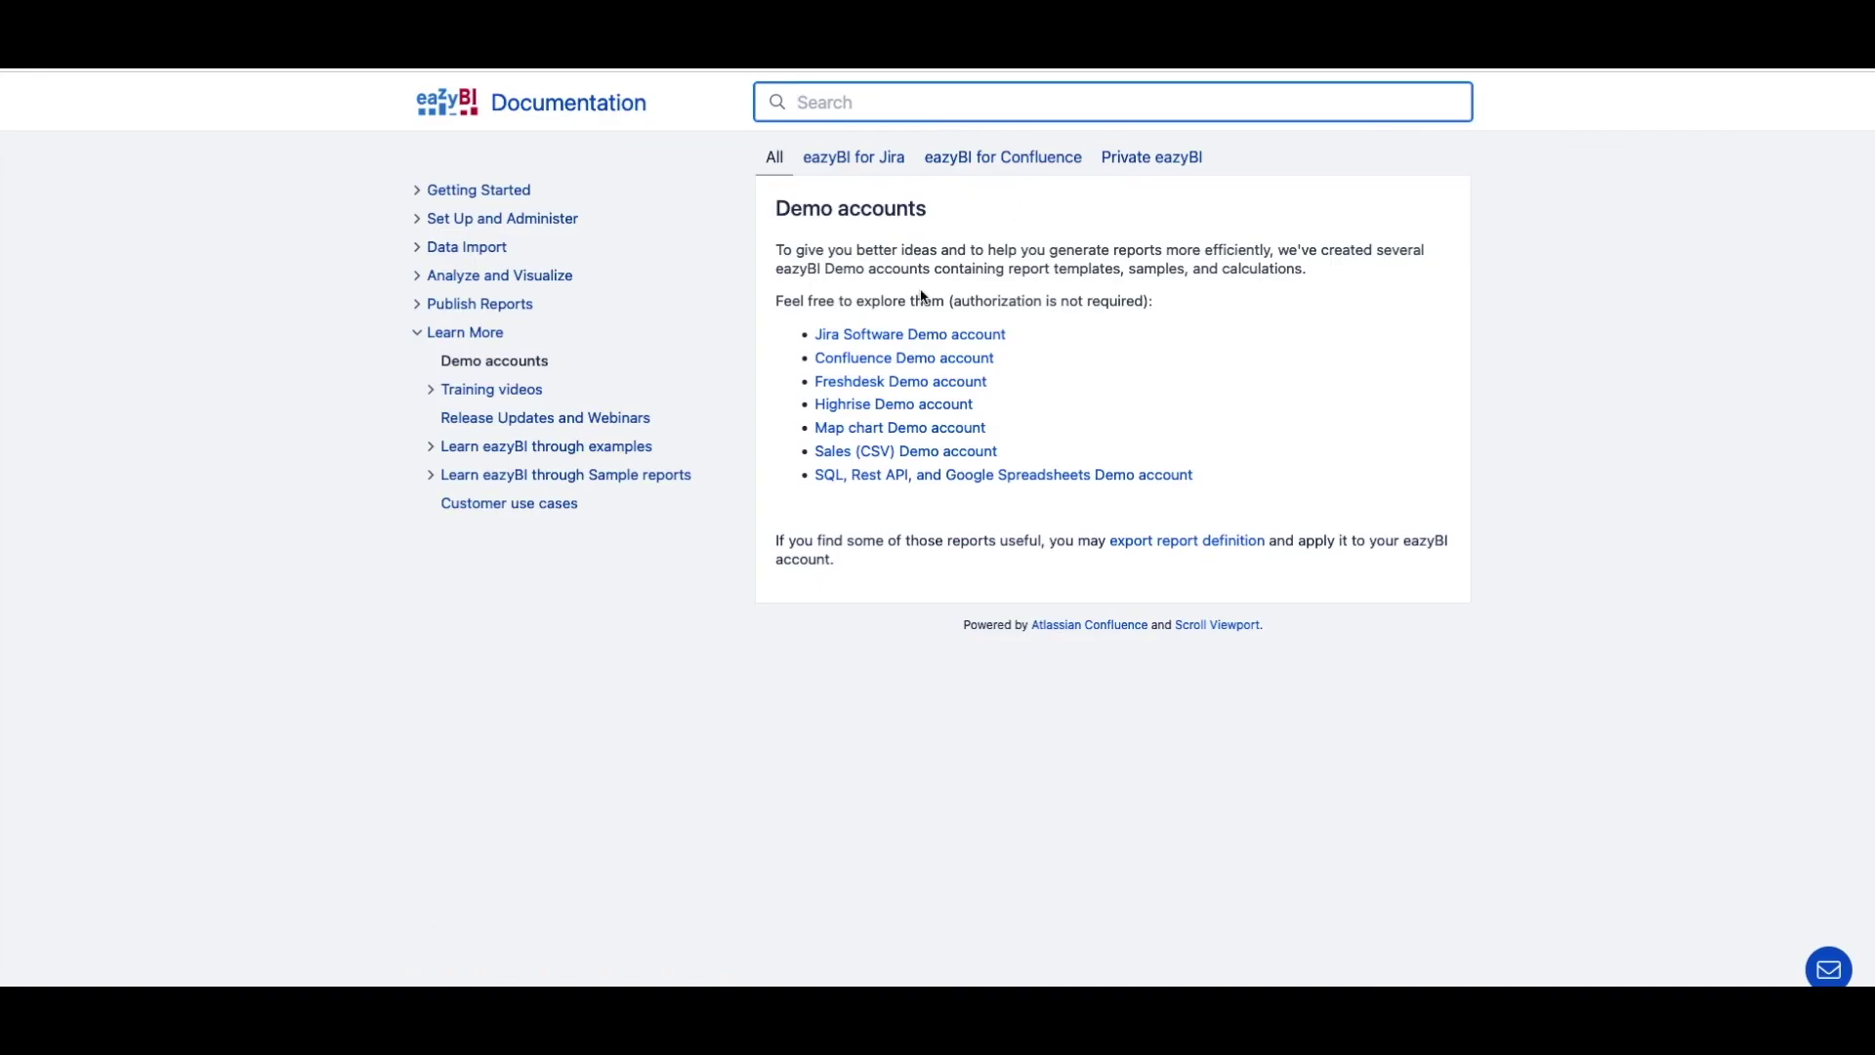
# - Open the eazyBI Jira Software demo account and scroll through DEMO Alpha's Chart Types dashboard
pyautogui.click(910, 336)
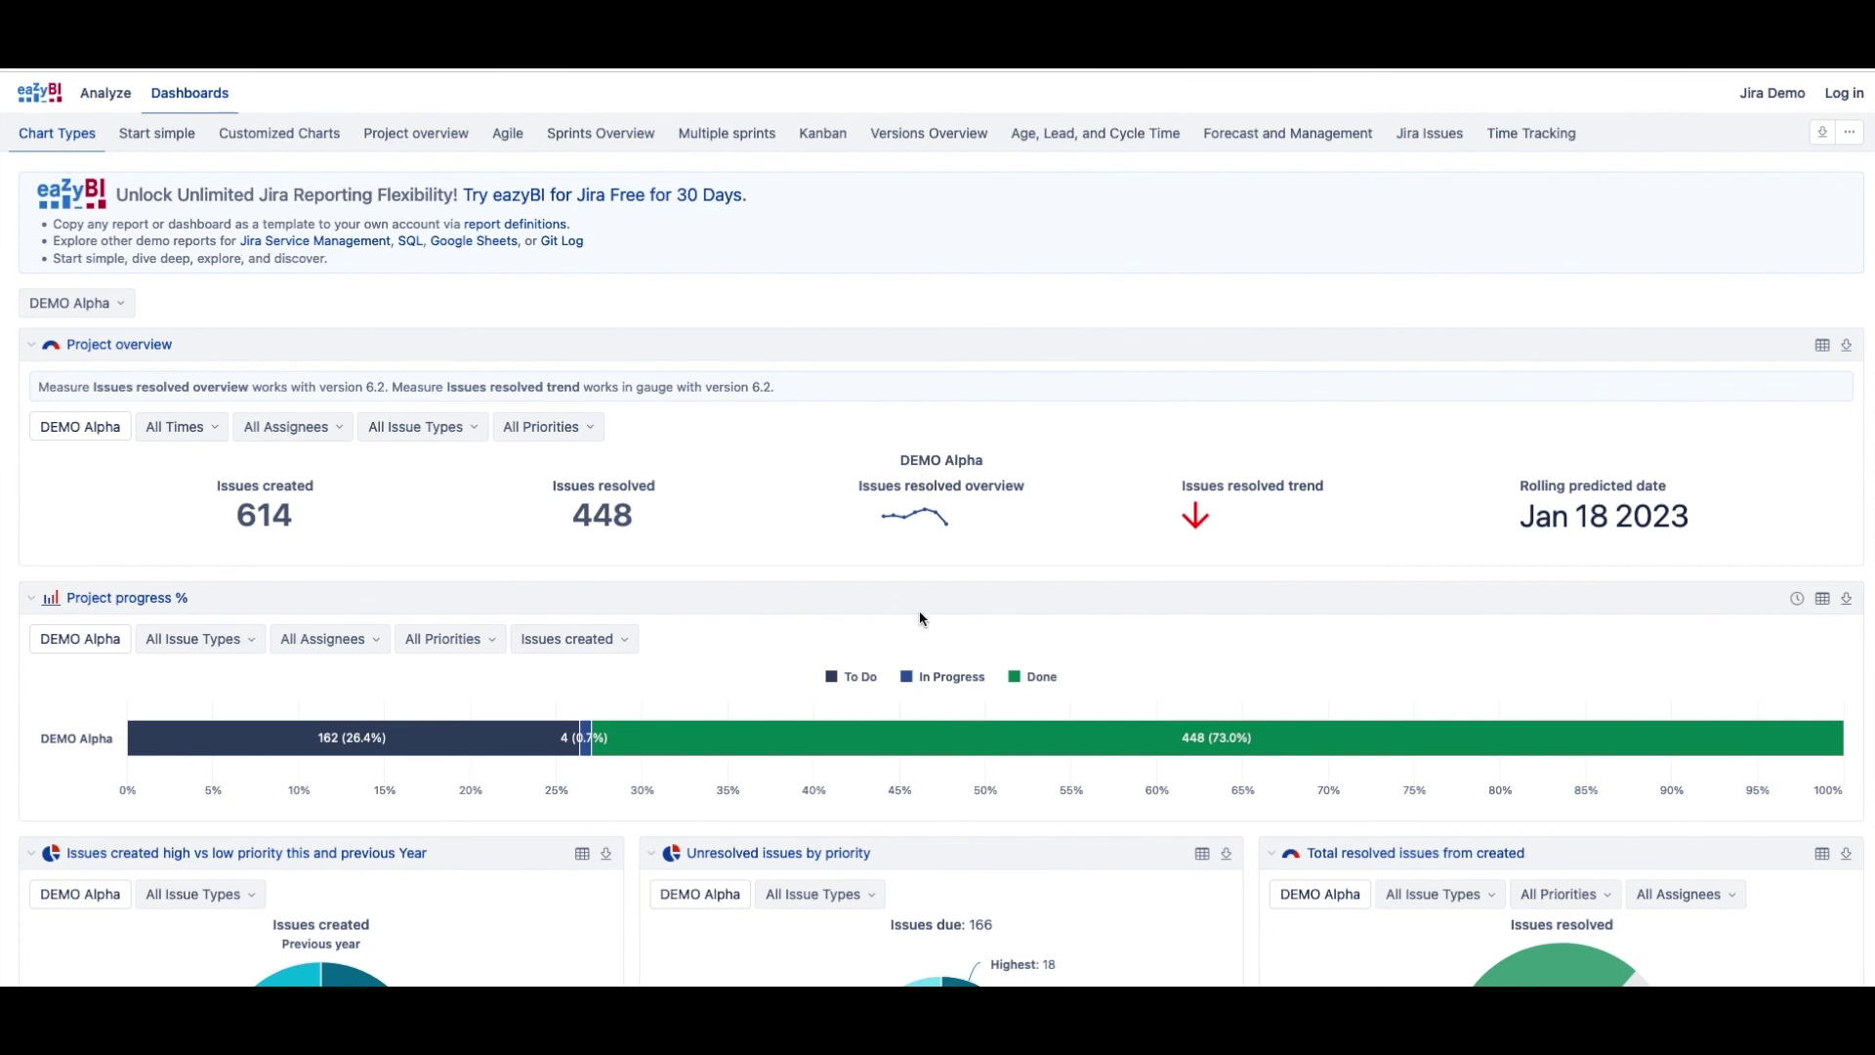
pyautogui.scroll(-10, 917, 611)
pyautogui.scroll(-20, 922, 621)
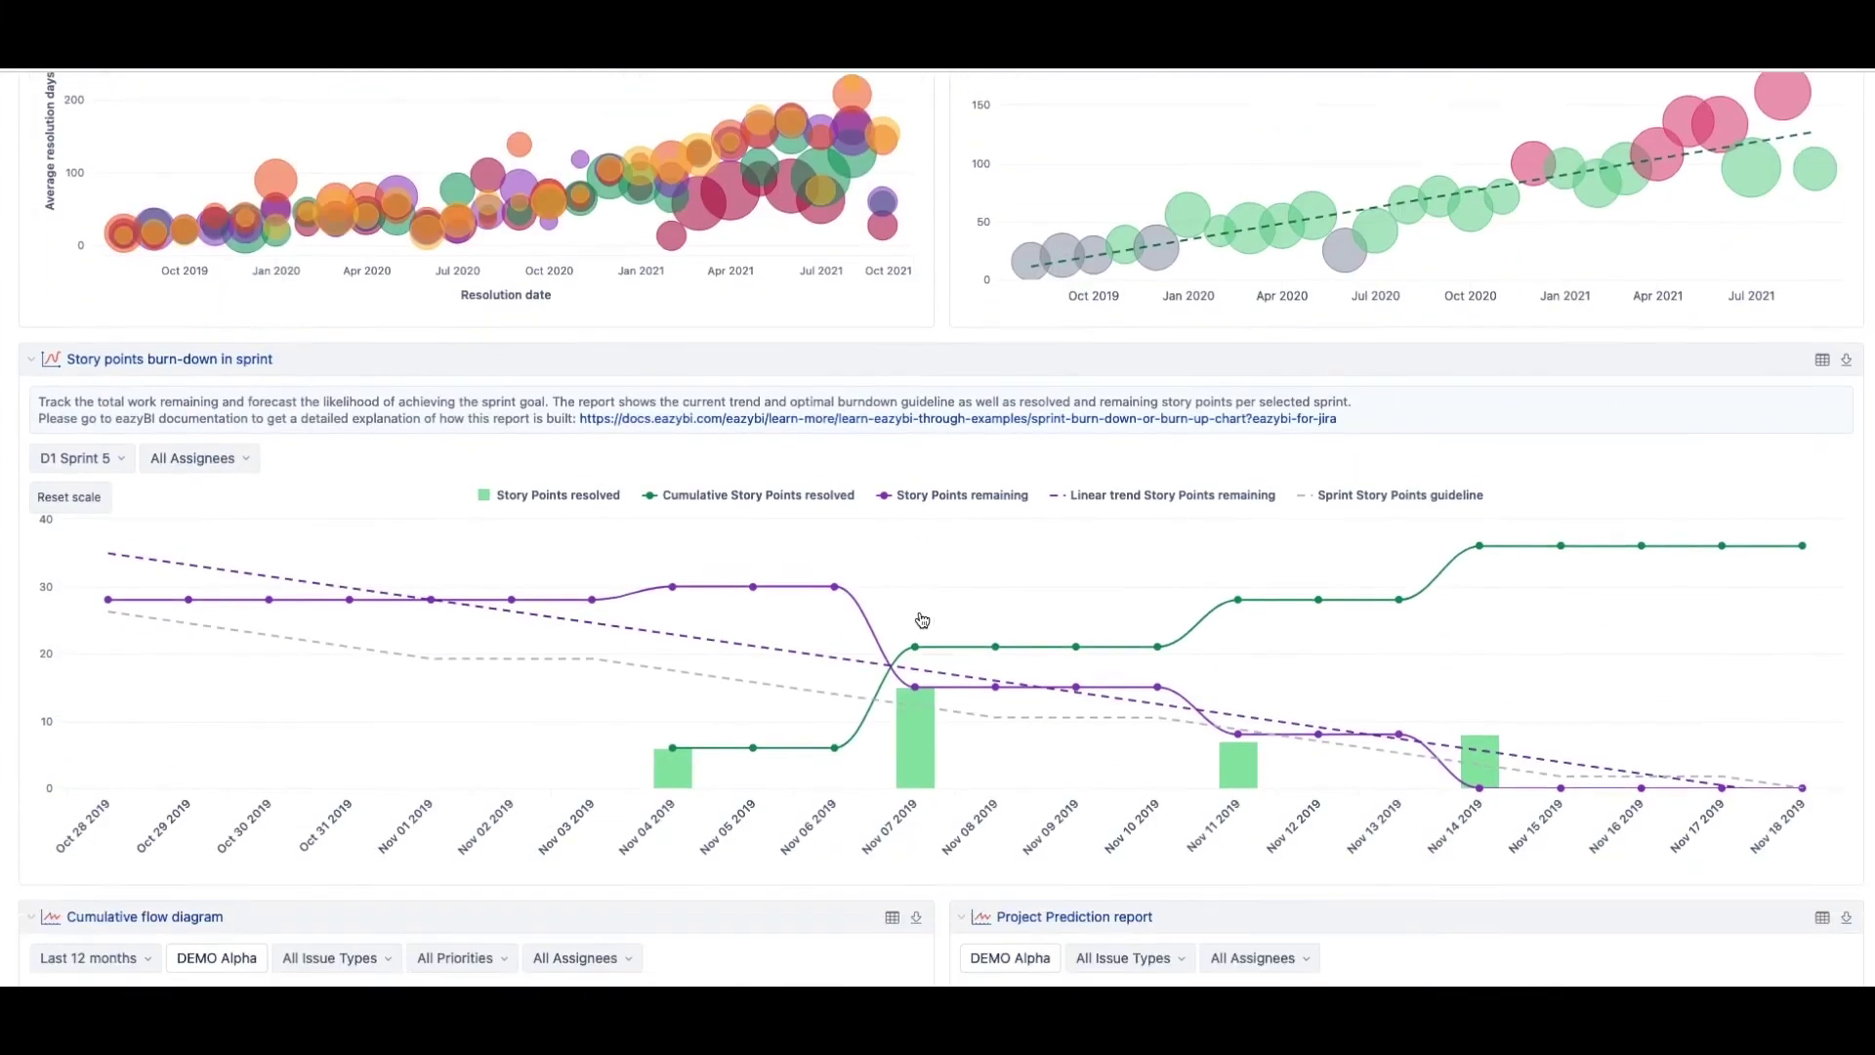
pyautogui.scroll(-10, 922, 621)
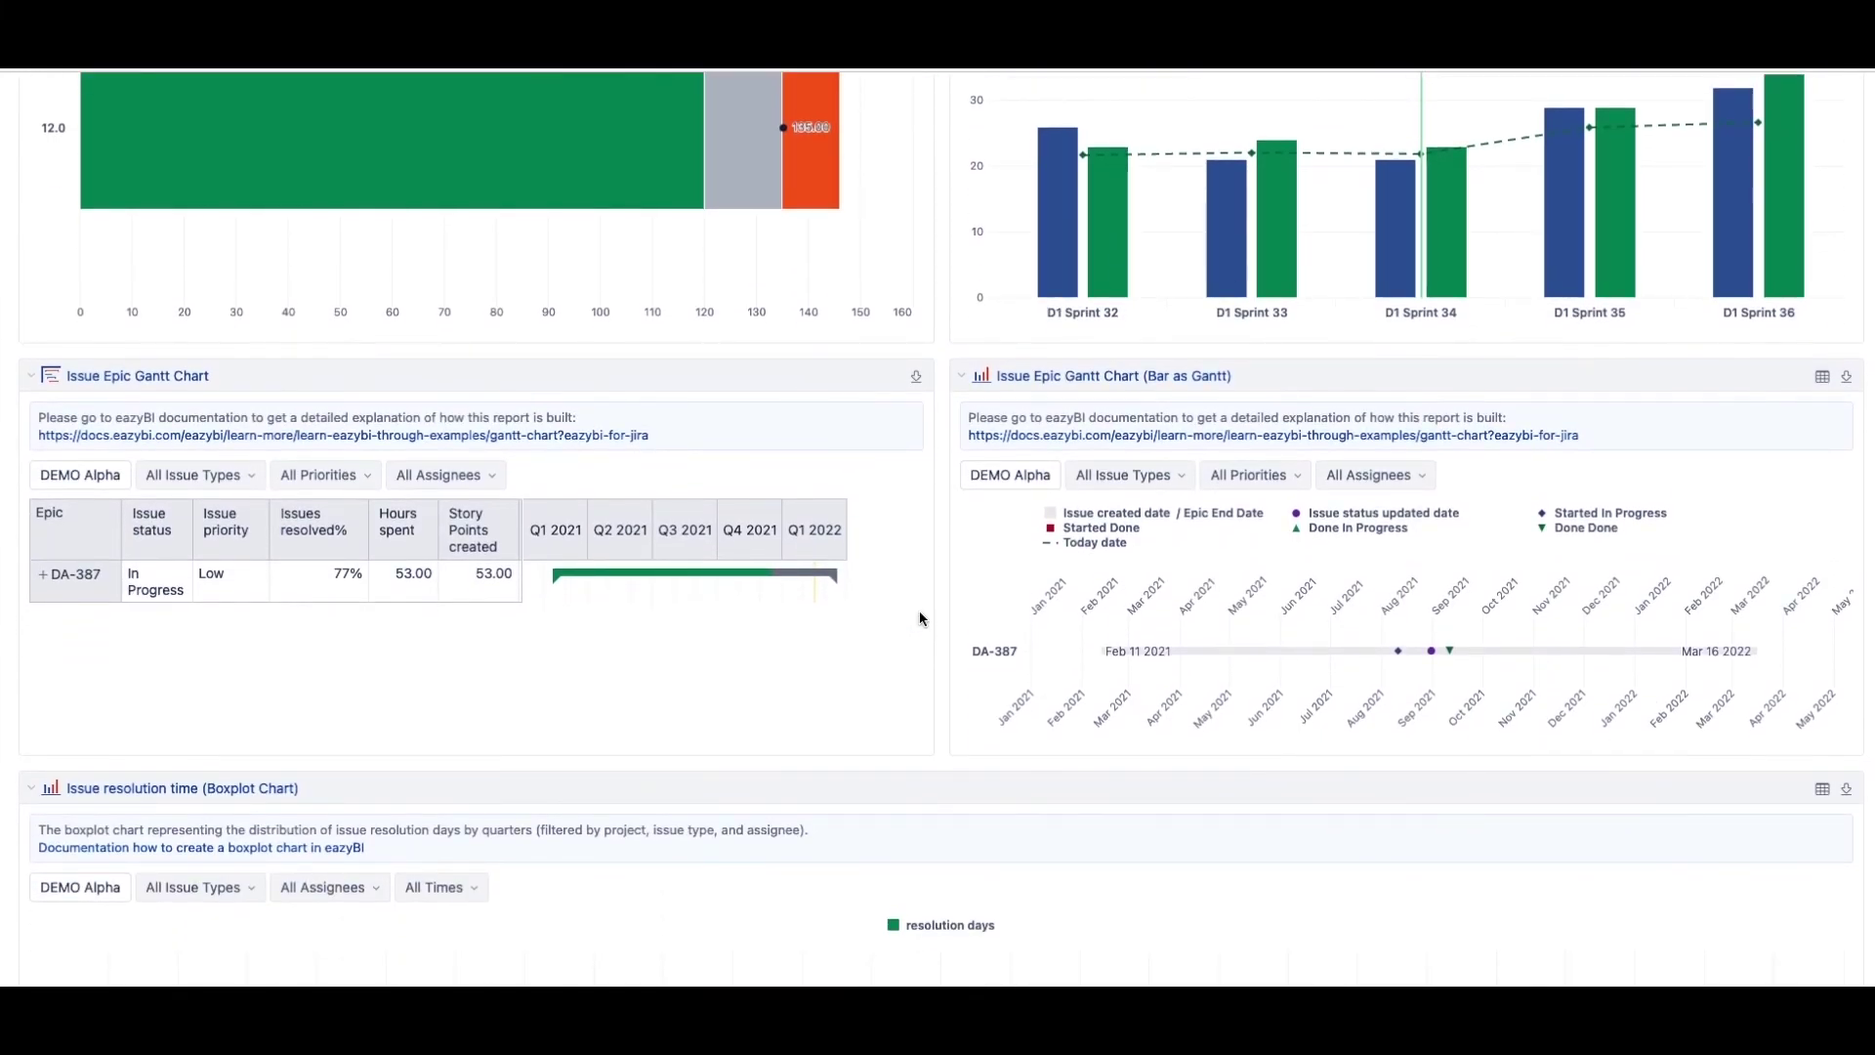
pyautogui.scroll(20, 918, 611)
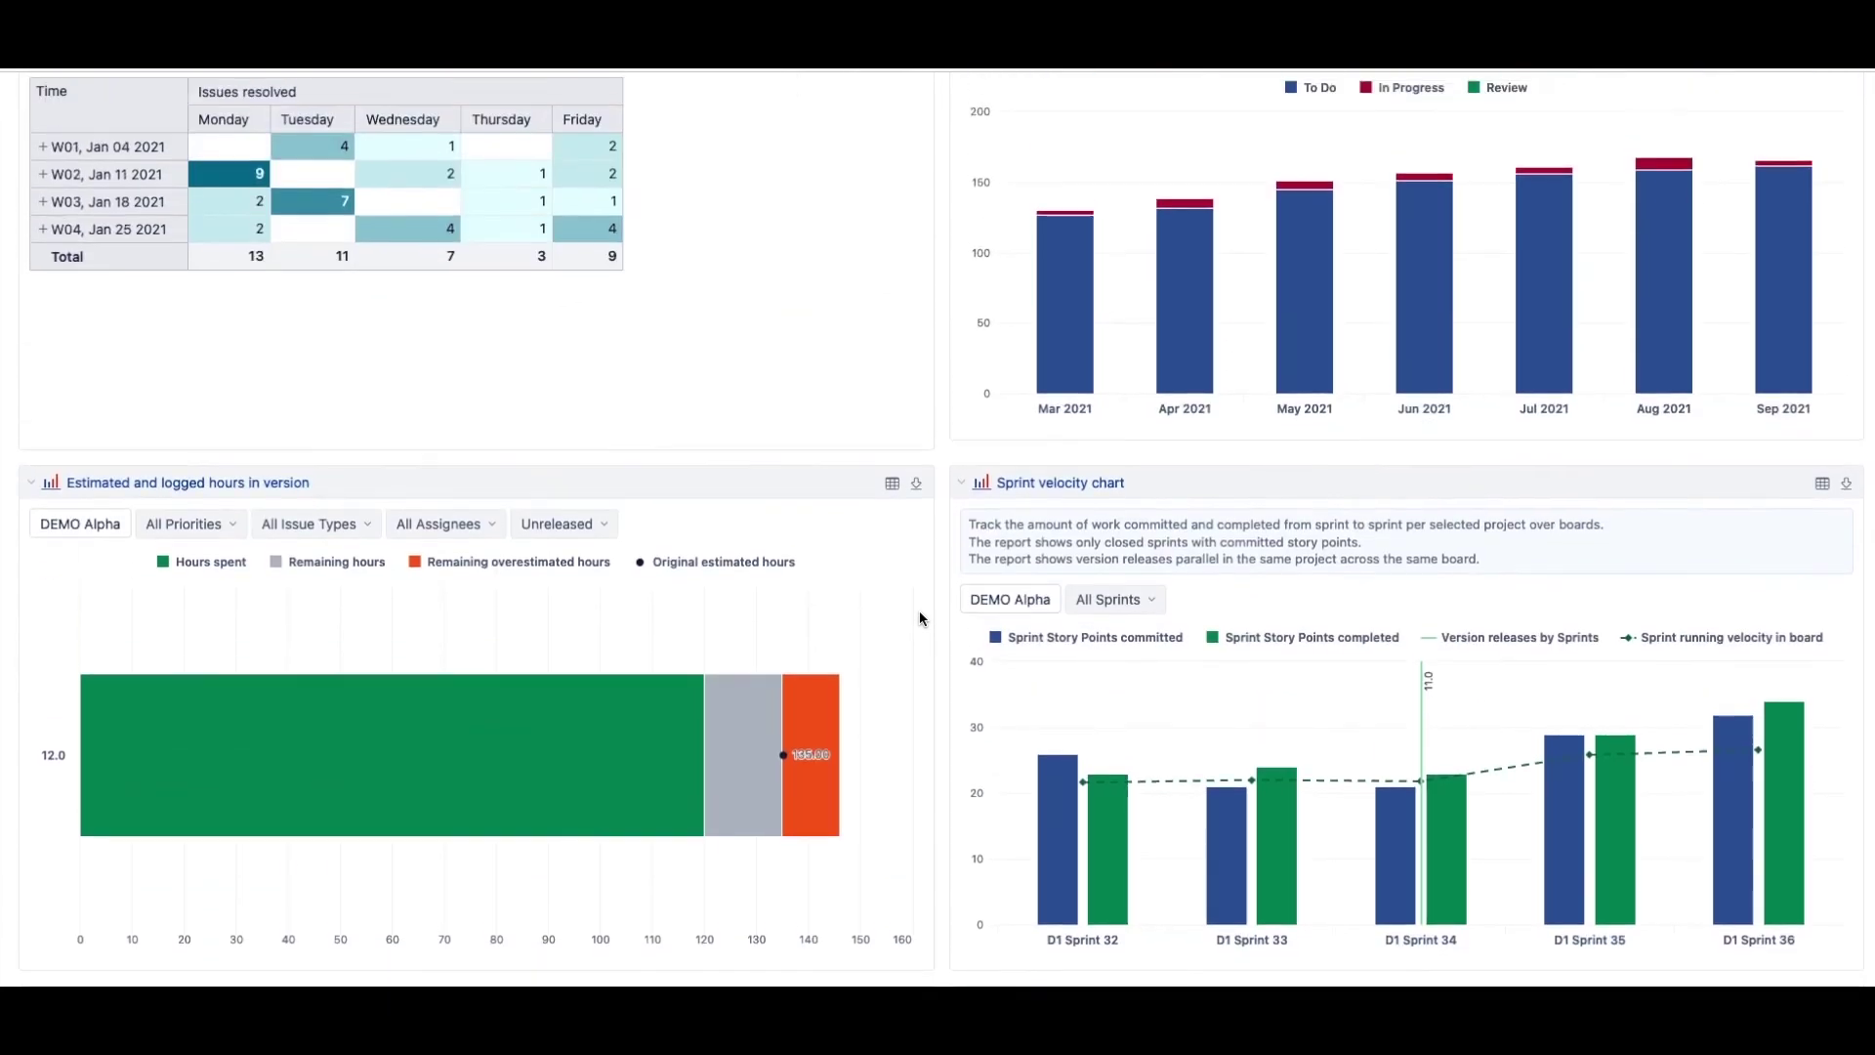
pyautogui.scroll(8, 918, 611)
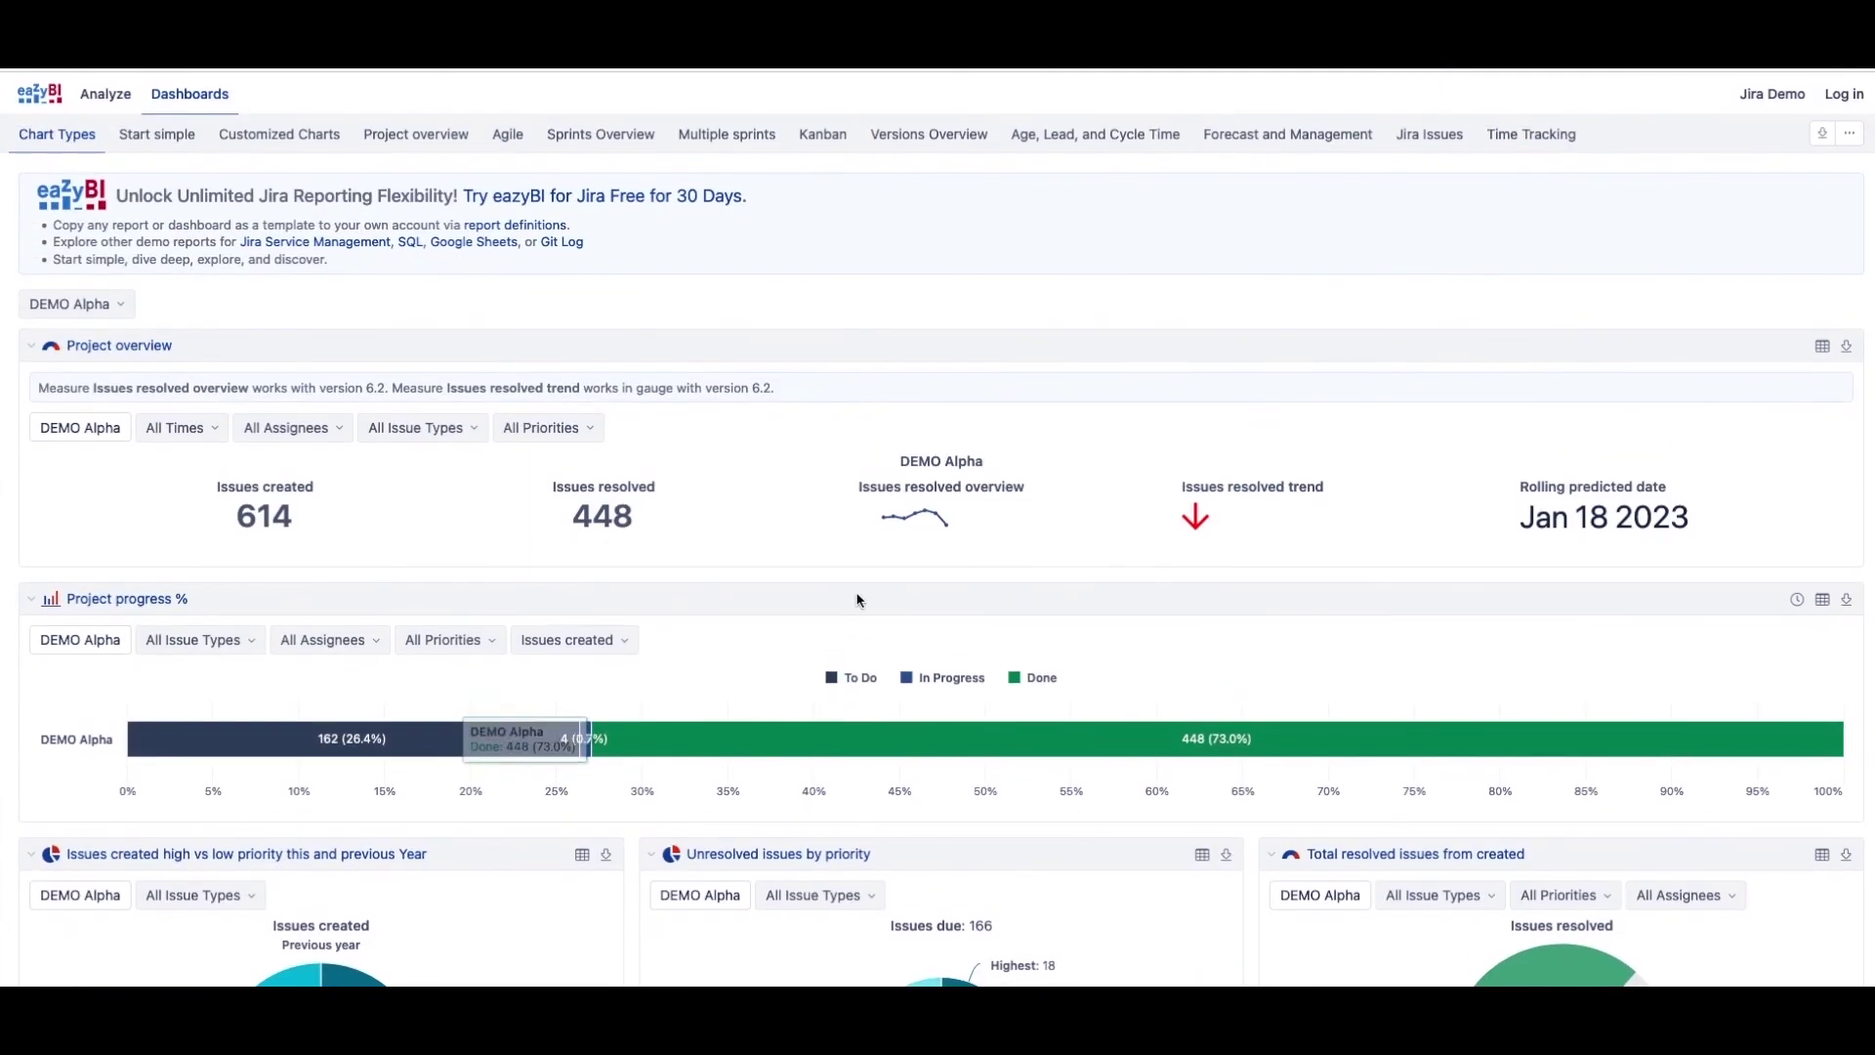
# - Switch to the Start simple dashboard, then browse the Agile dashboard's charts
pyautogui.click(166, 136)
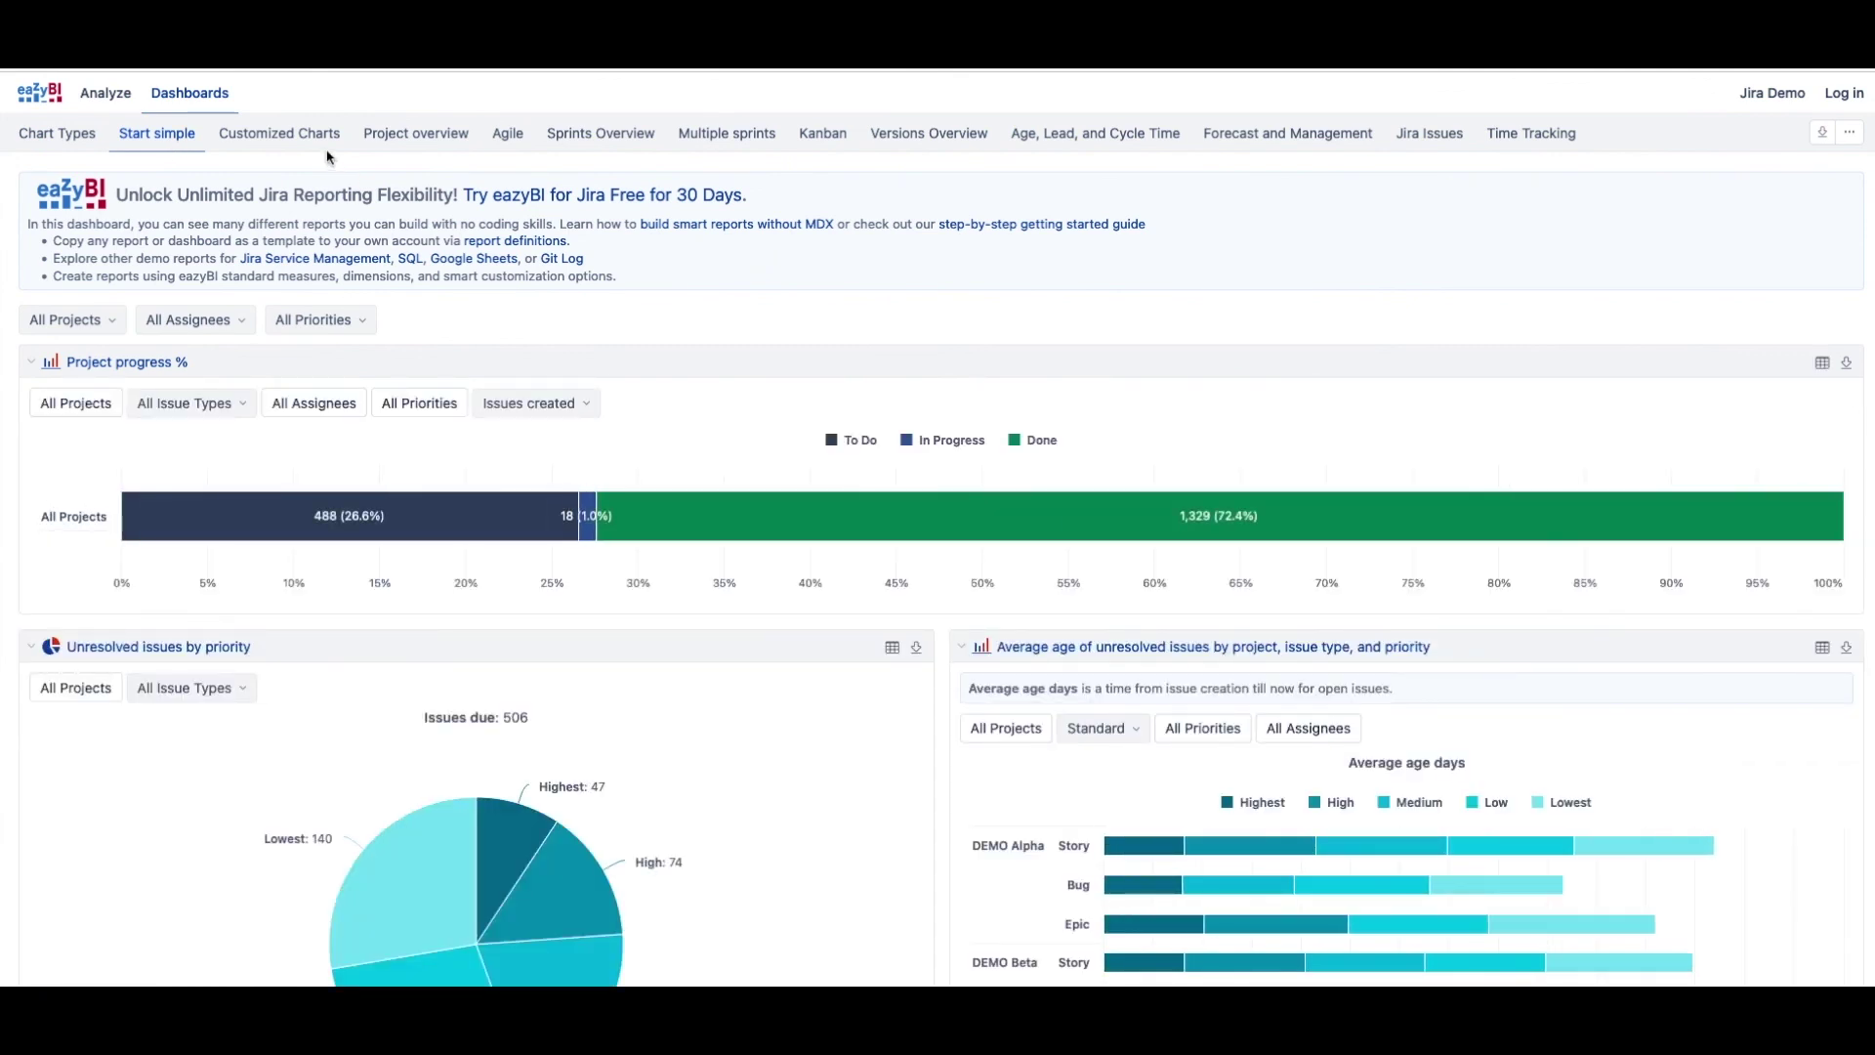
pyautogui.click(502, 134)
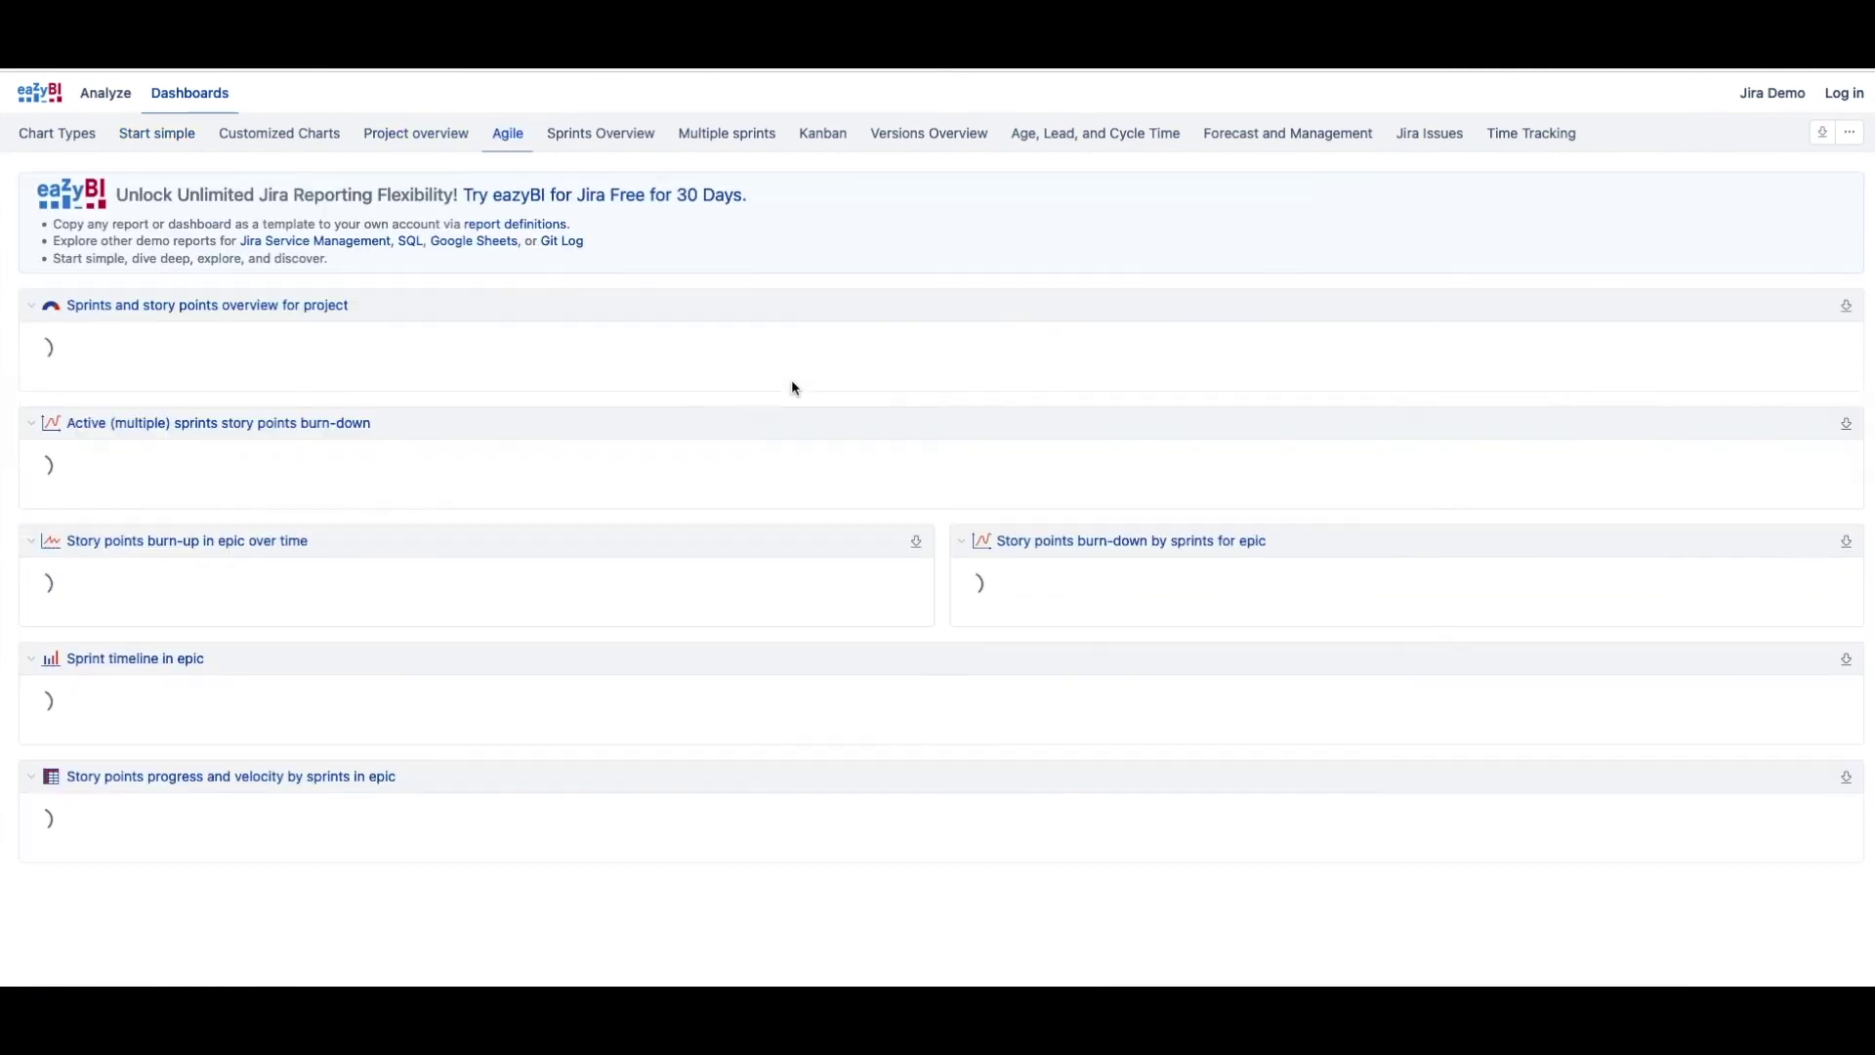
pyautogui.scroll(-3, 846, 465)
pyautogui.scroll(-15, 845, 465)
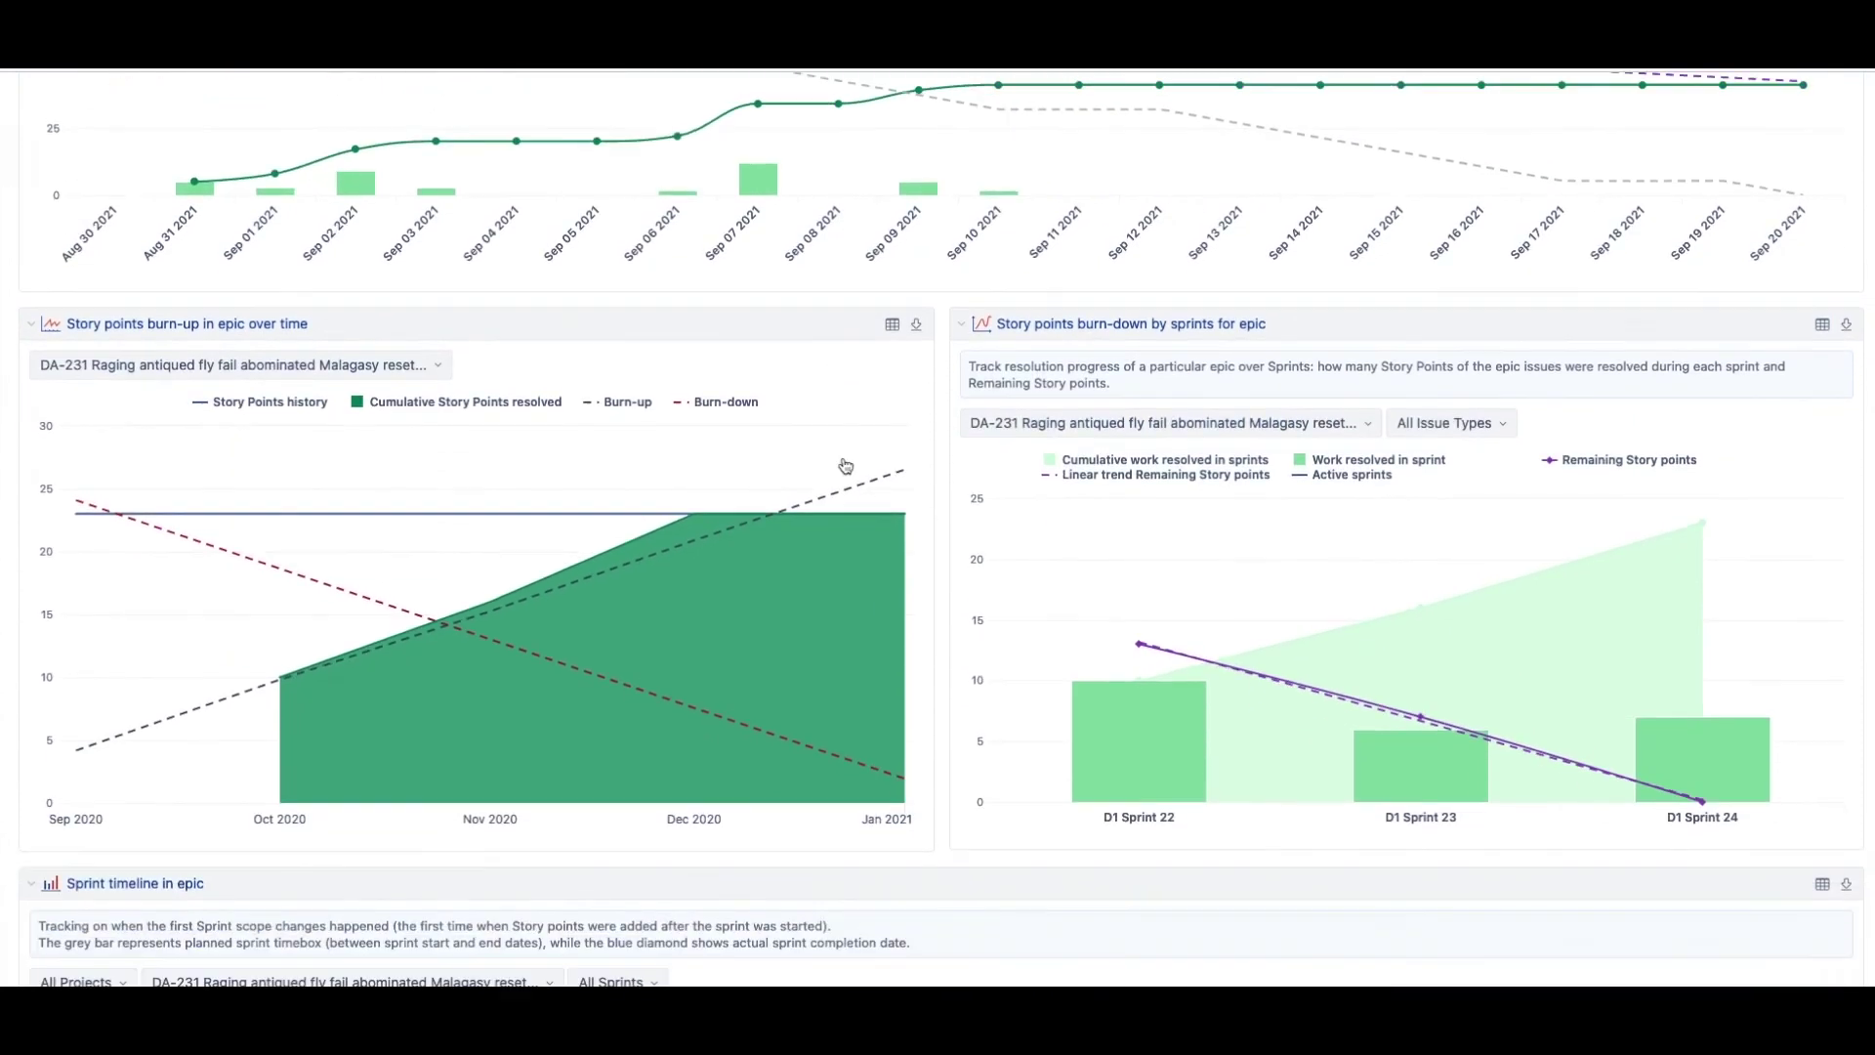
pyautogui.scroll(18, 846, 464)
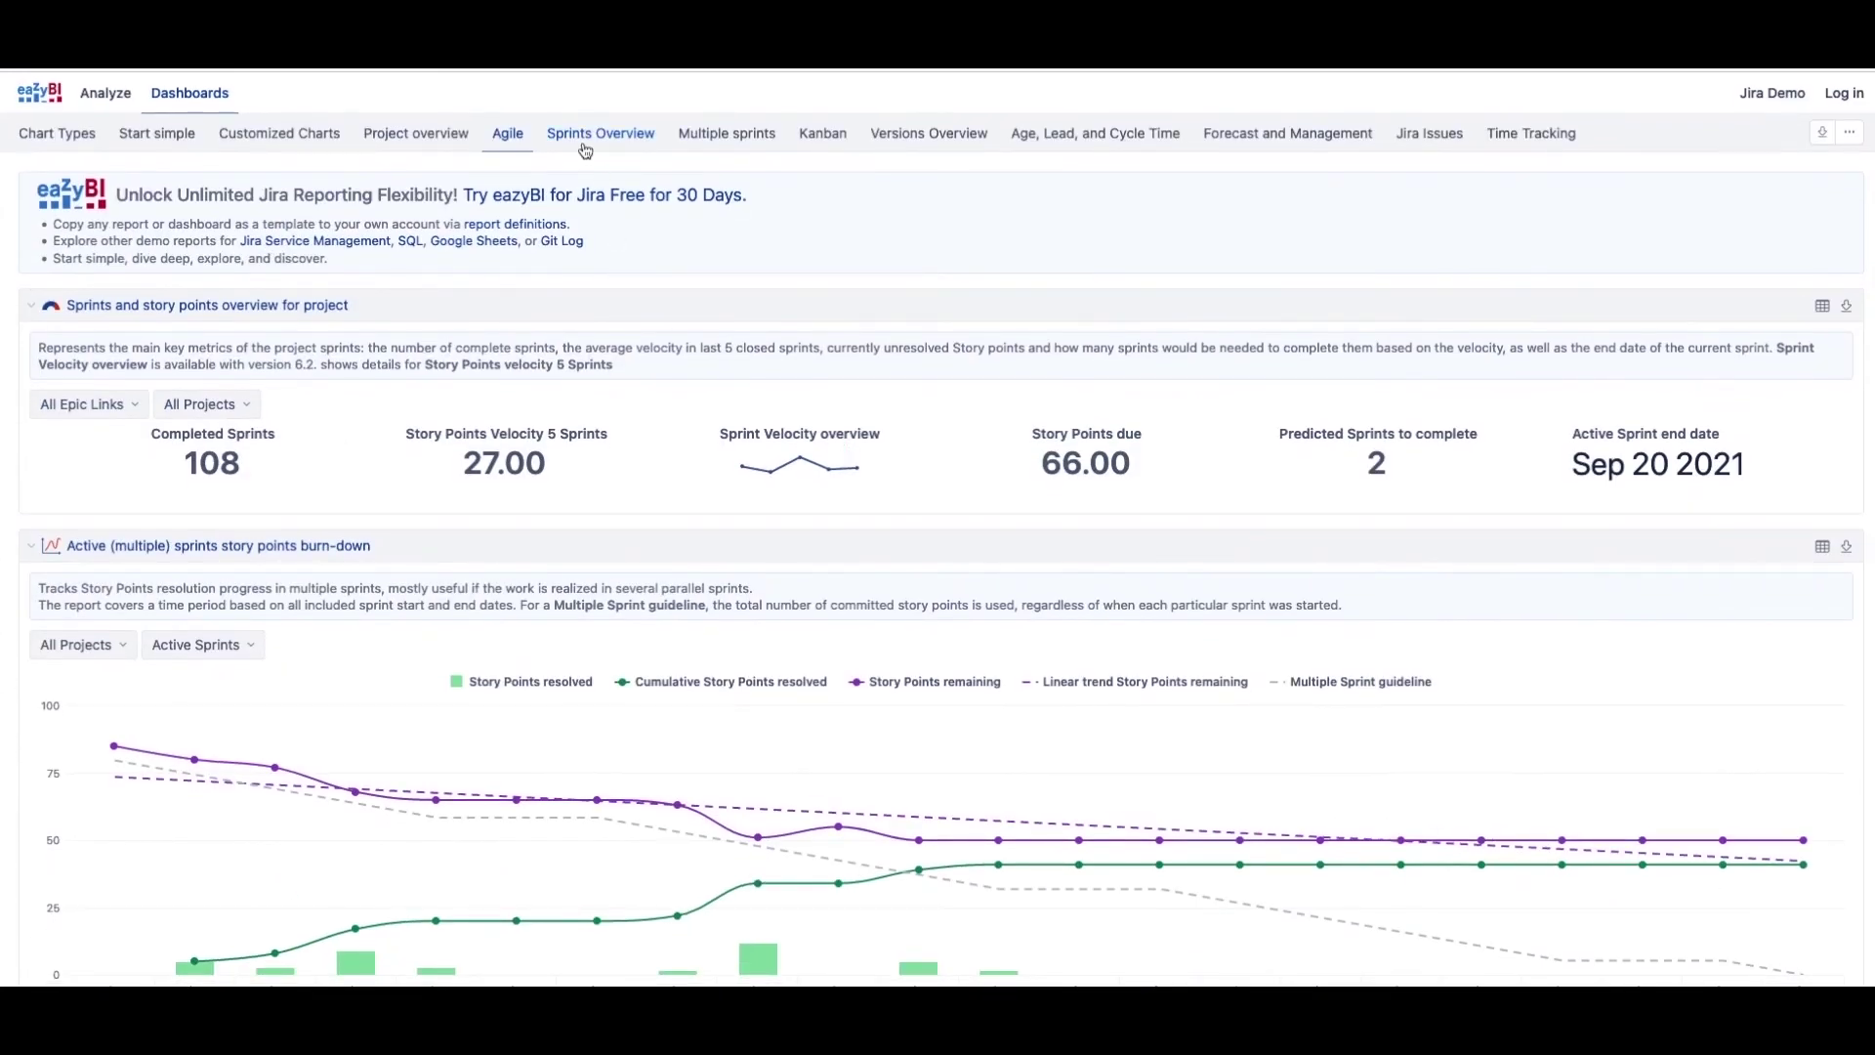
# - Browse the Sprints Overview dashboard's burn-down charts for D1 Sprint 5
pyautogui.click(584, 138)
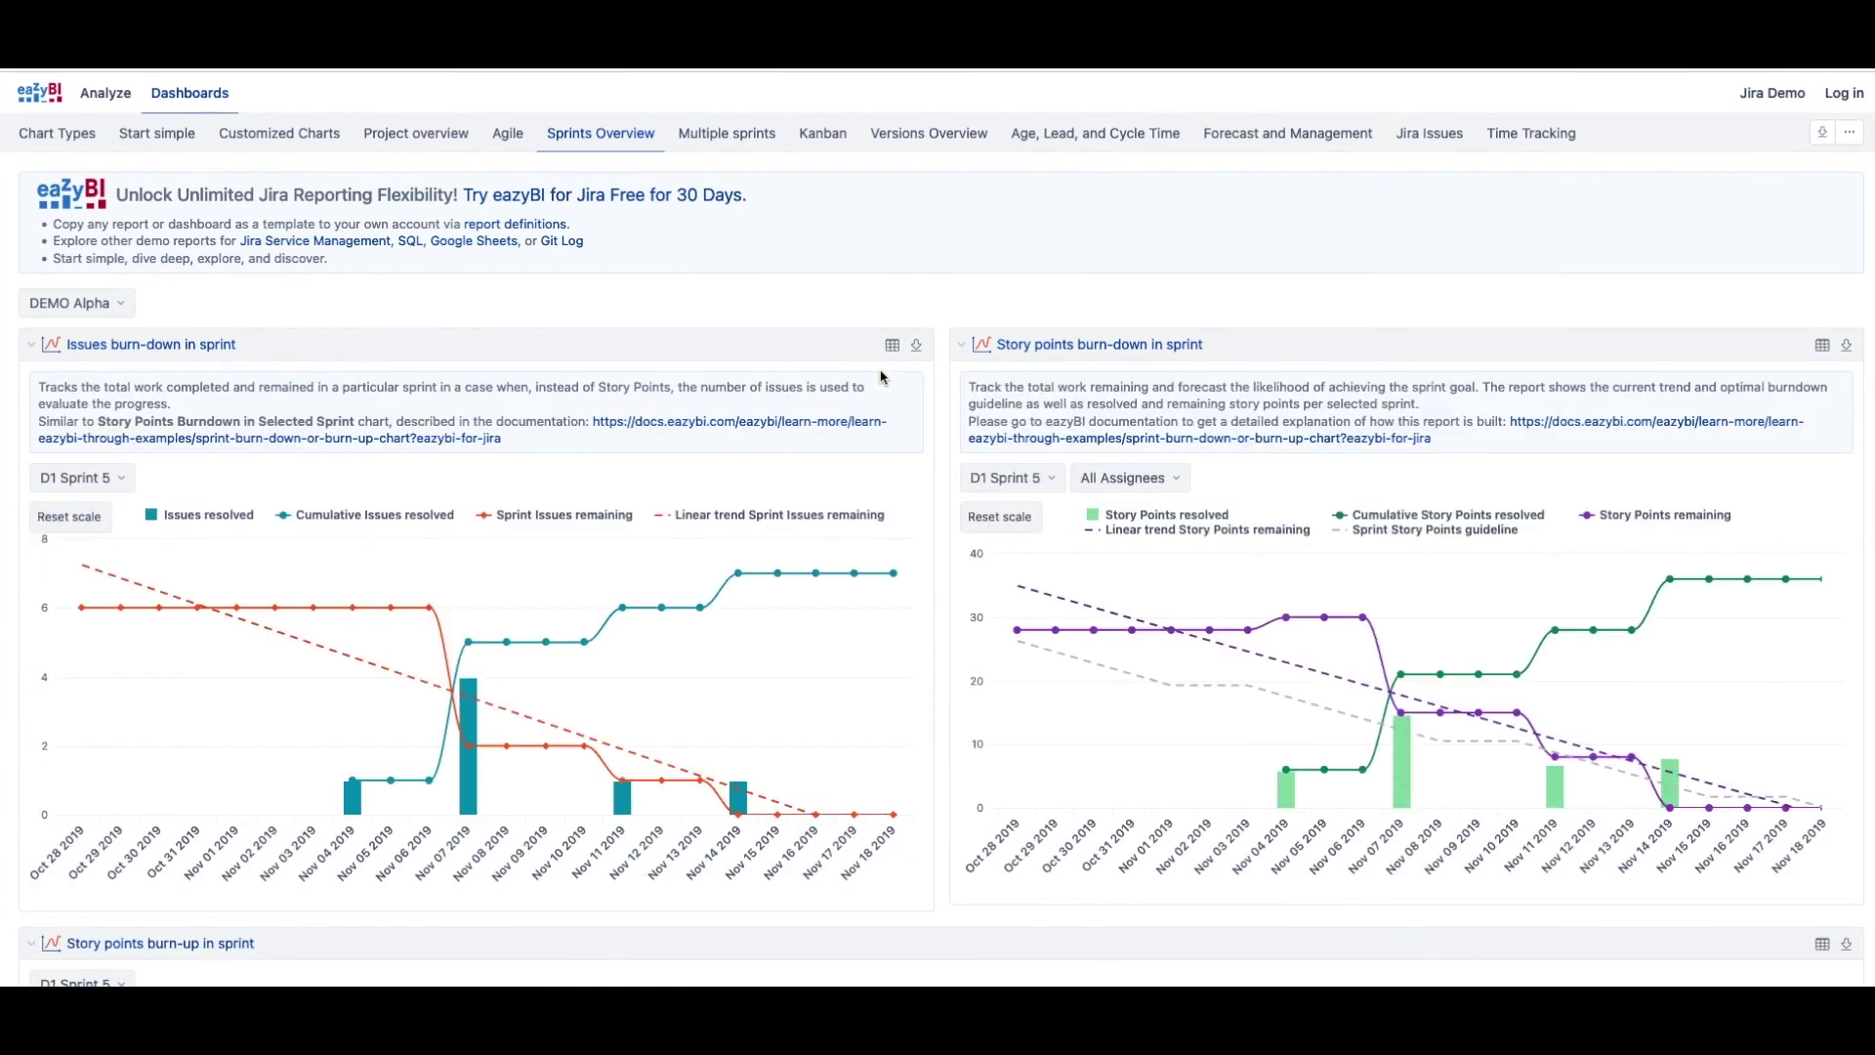
pyautogui.scroll(-6, 935, 580)
pyautogui.scroll(-13, 938, 586)
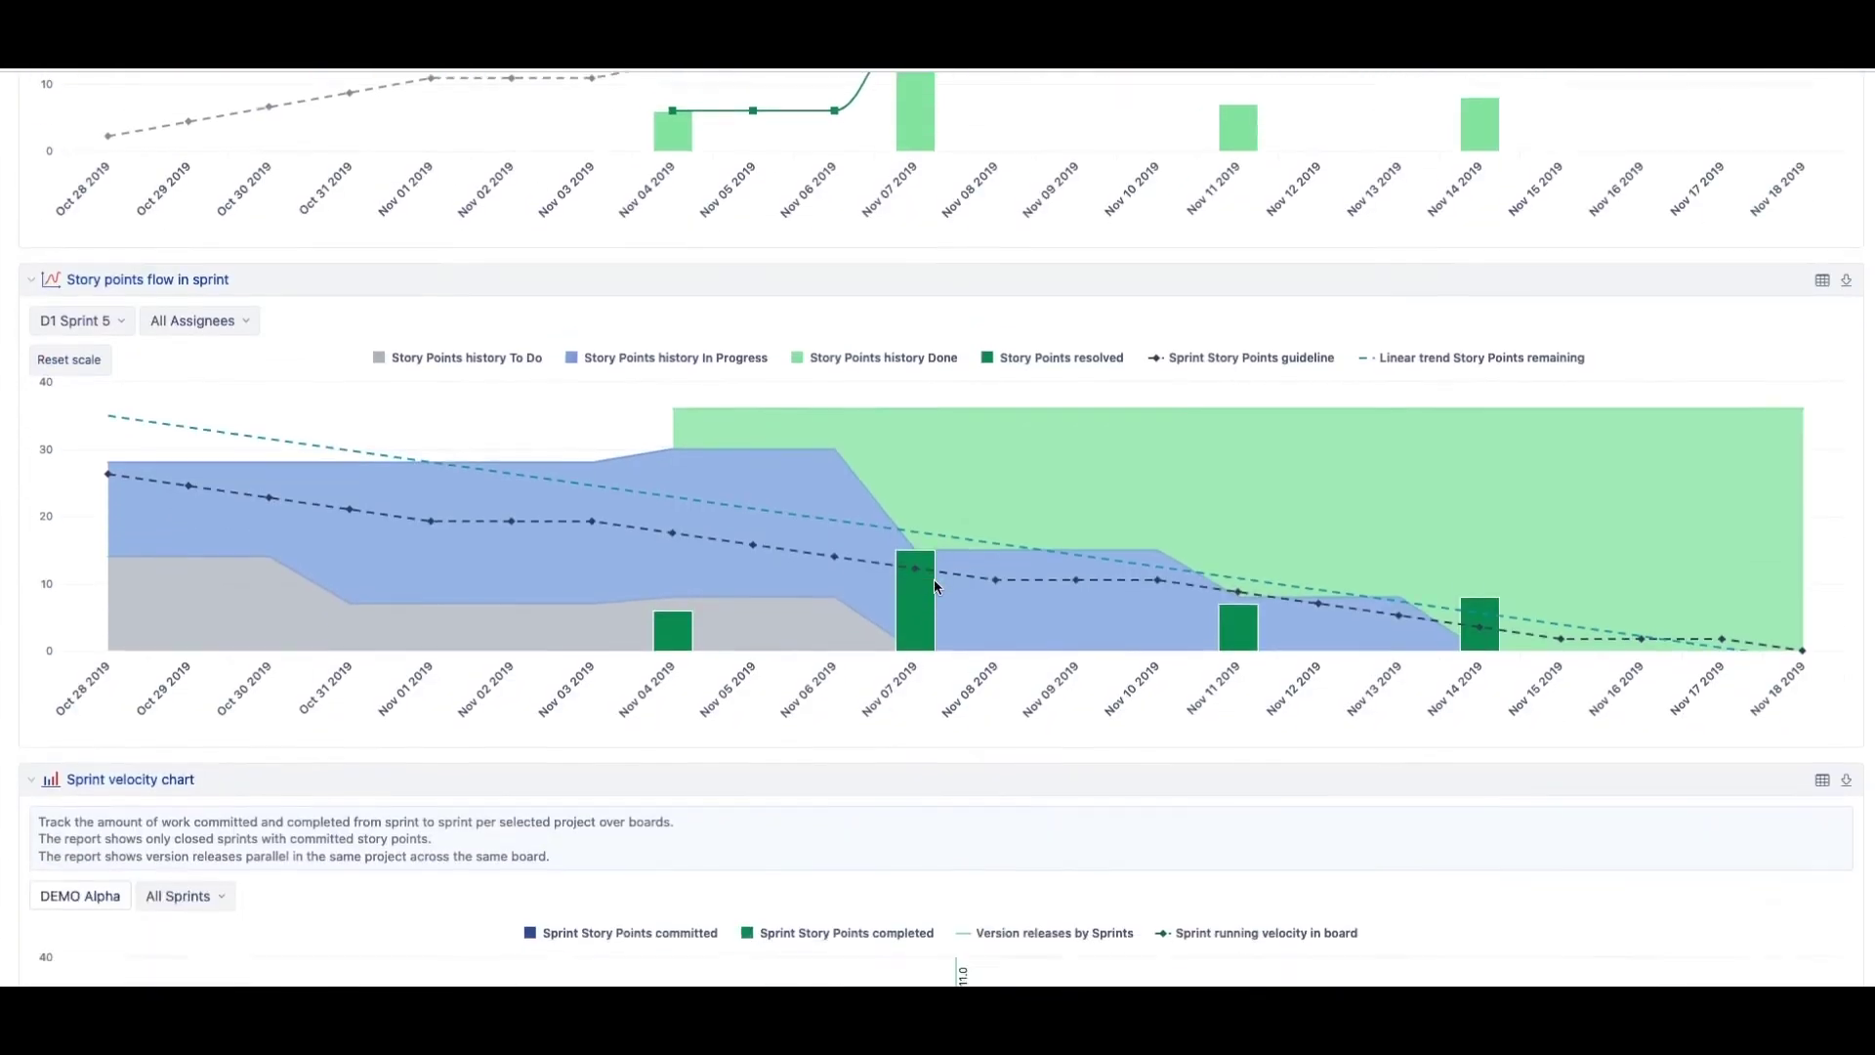
pyautogui.scroll(8, 936, 586)
pyautogui.scroll(11, 933, 578)
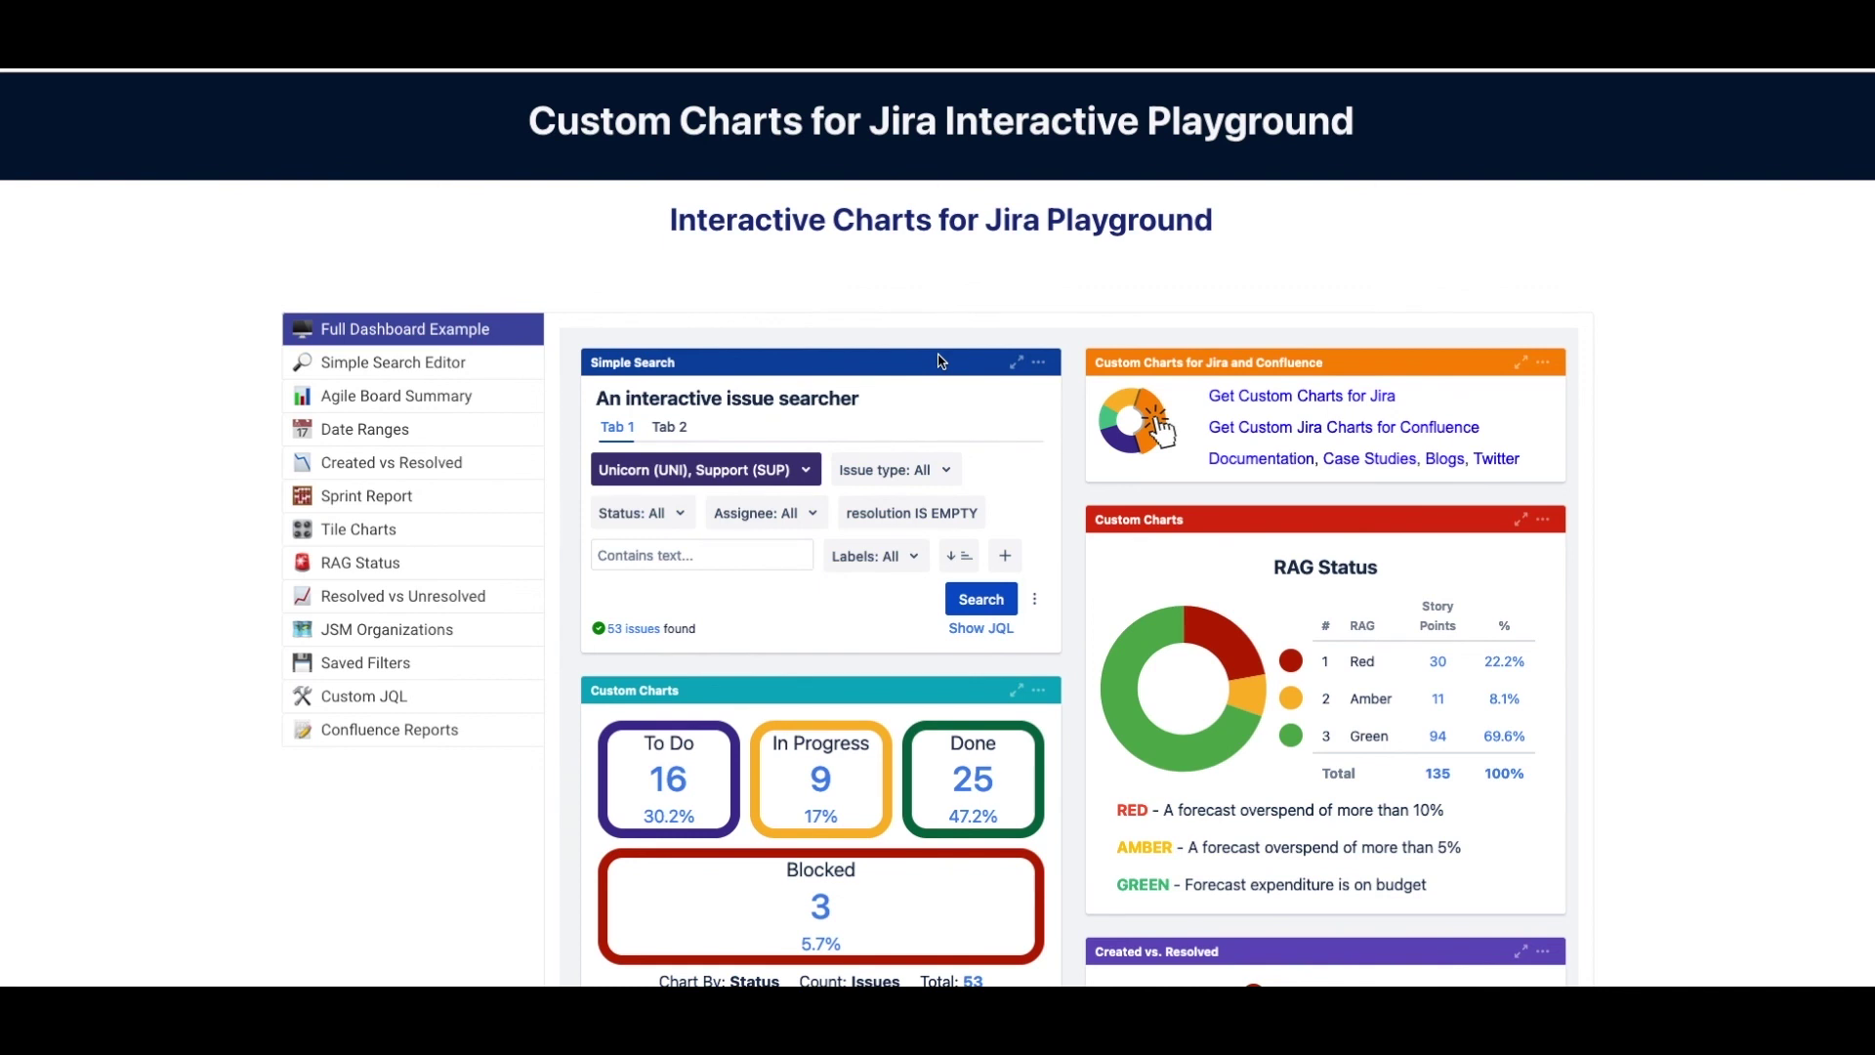
# - Preview the Simple Search Editor example, then return to the Full Dashboard Example
pyautogui.click(401, 367)
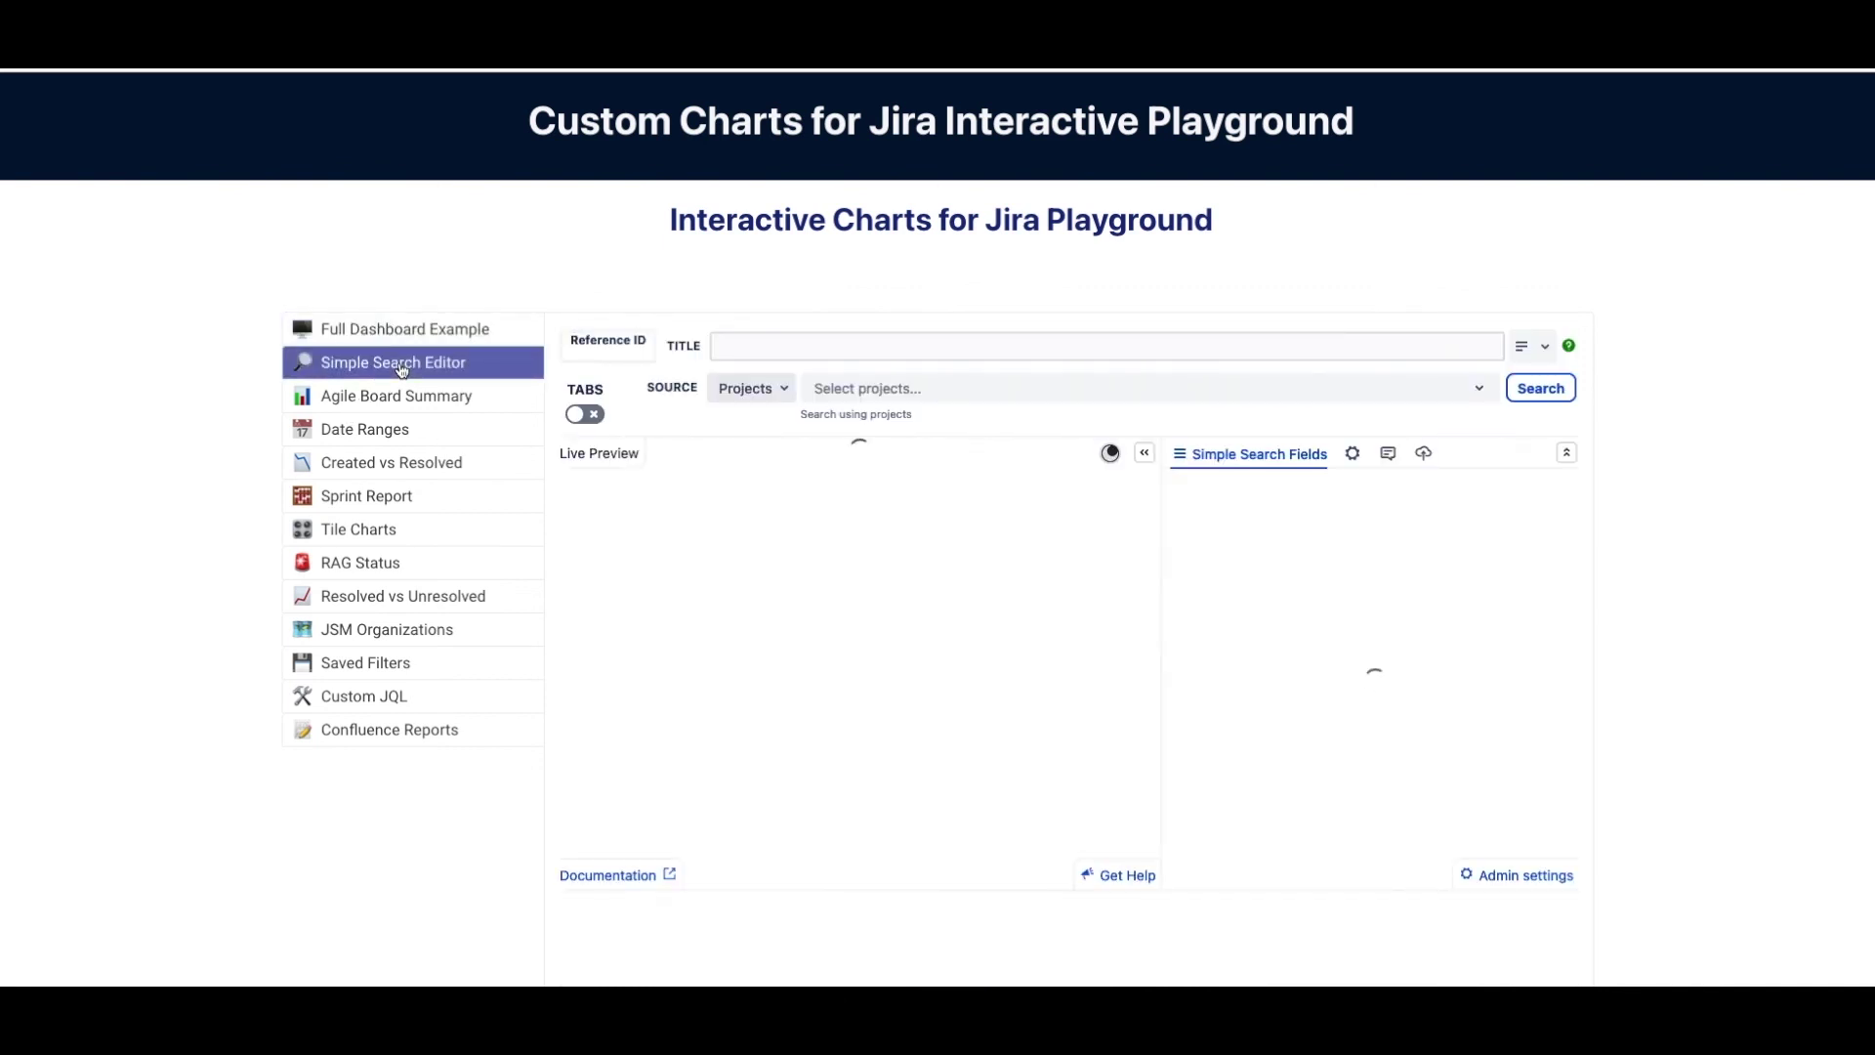
pyautogui.scroll(-1, 998, 607)
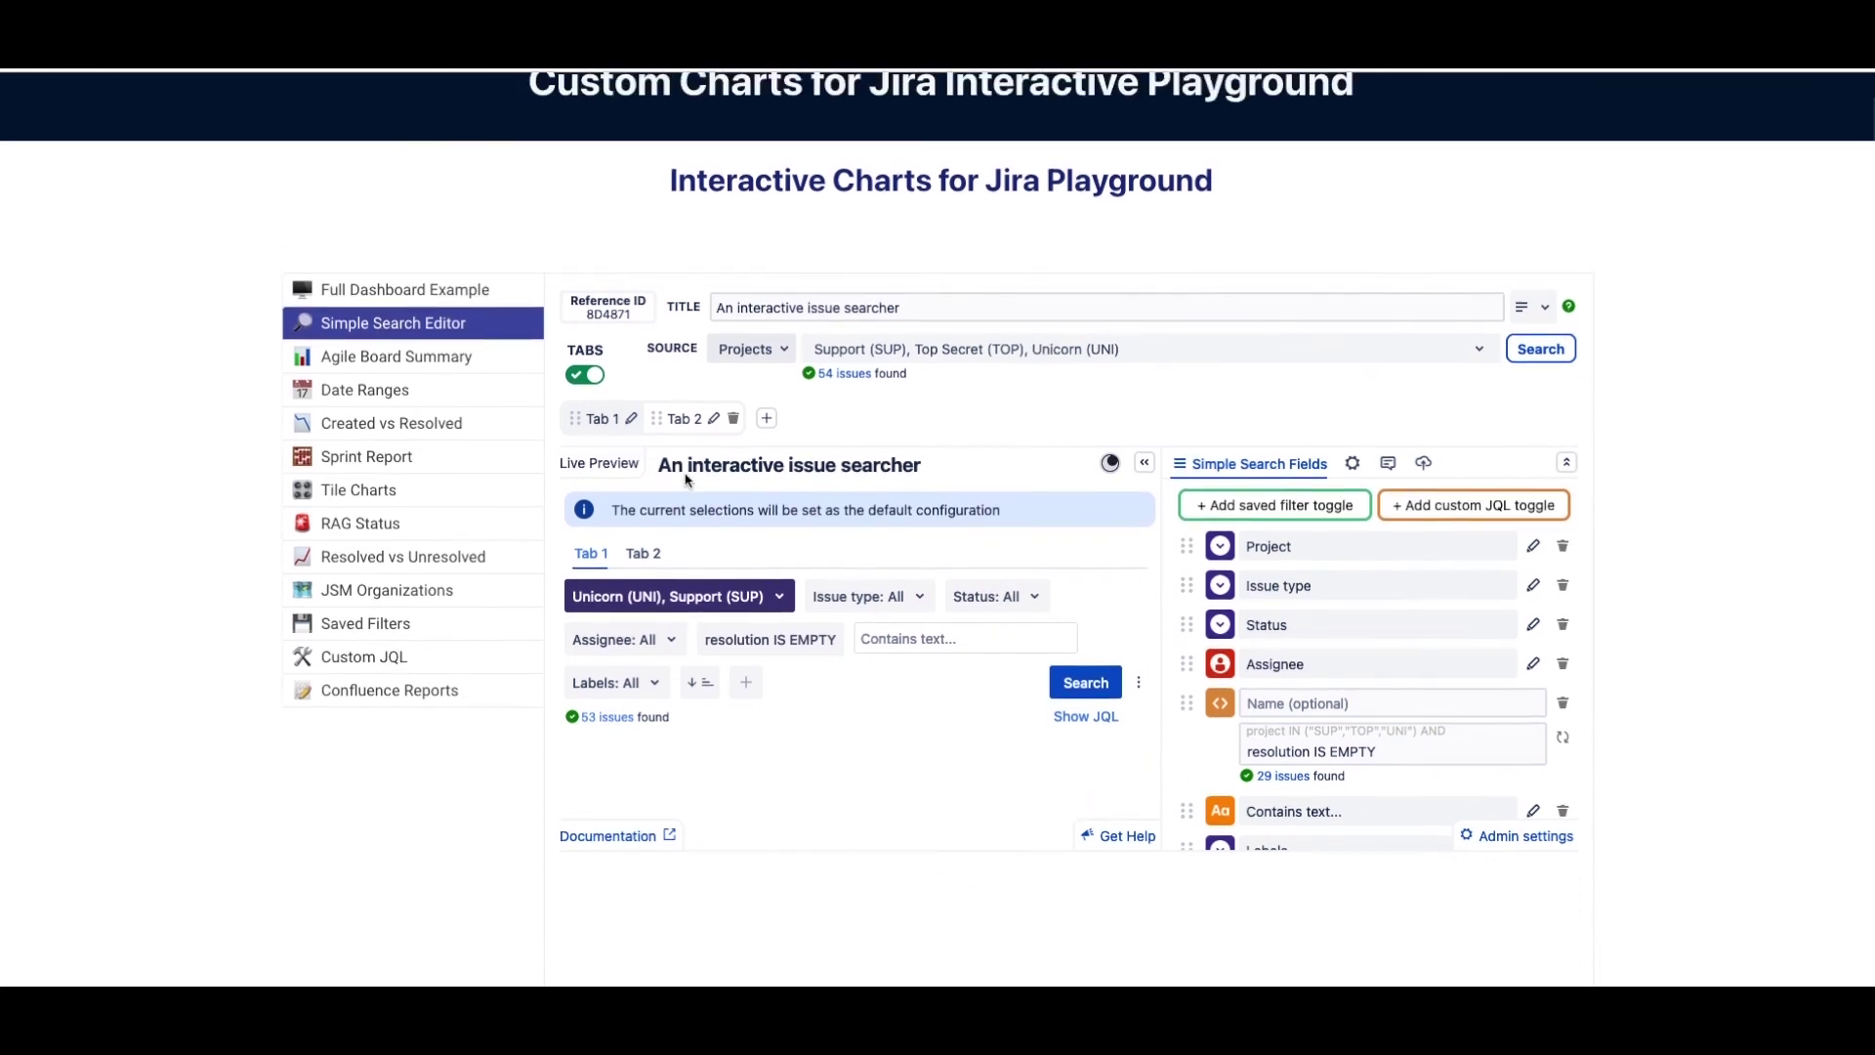
pyautogui.click(414, 290)
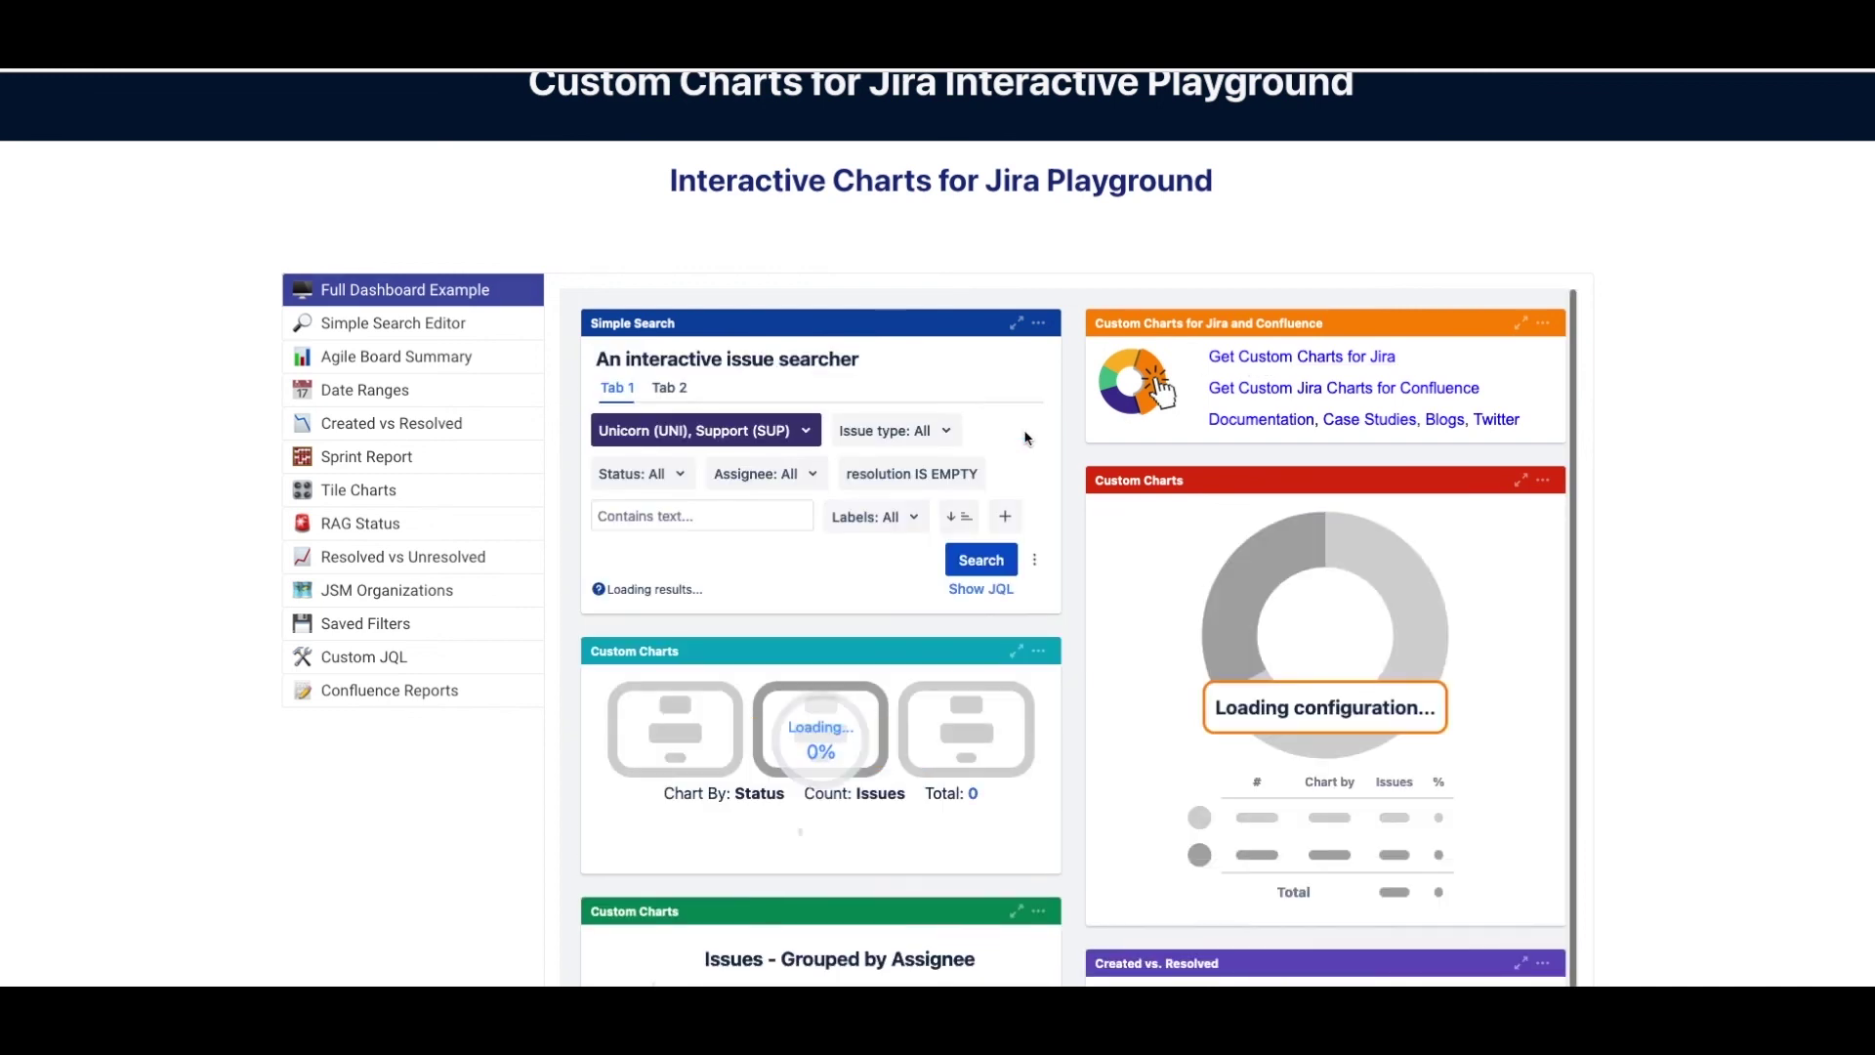
# - Rerun the search and scroll through the refreshed tiles and Issues Grouped by Assignee chart (53 total)
pyautogui.click(979, 563)
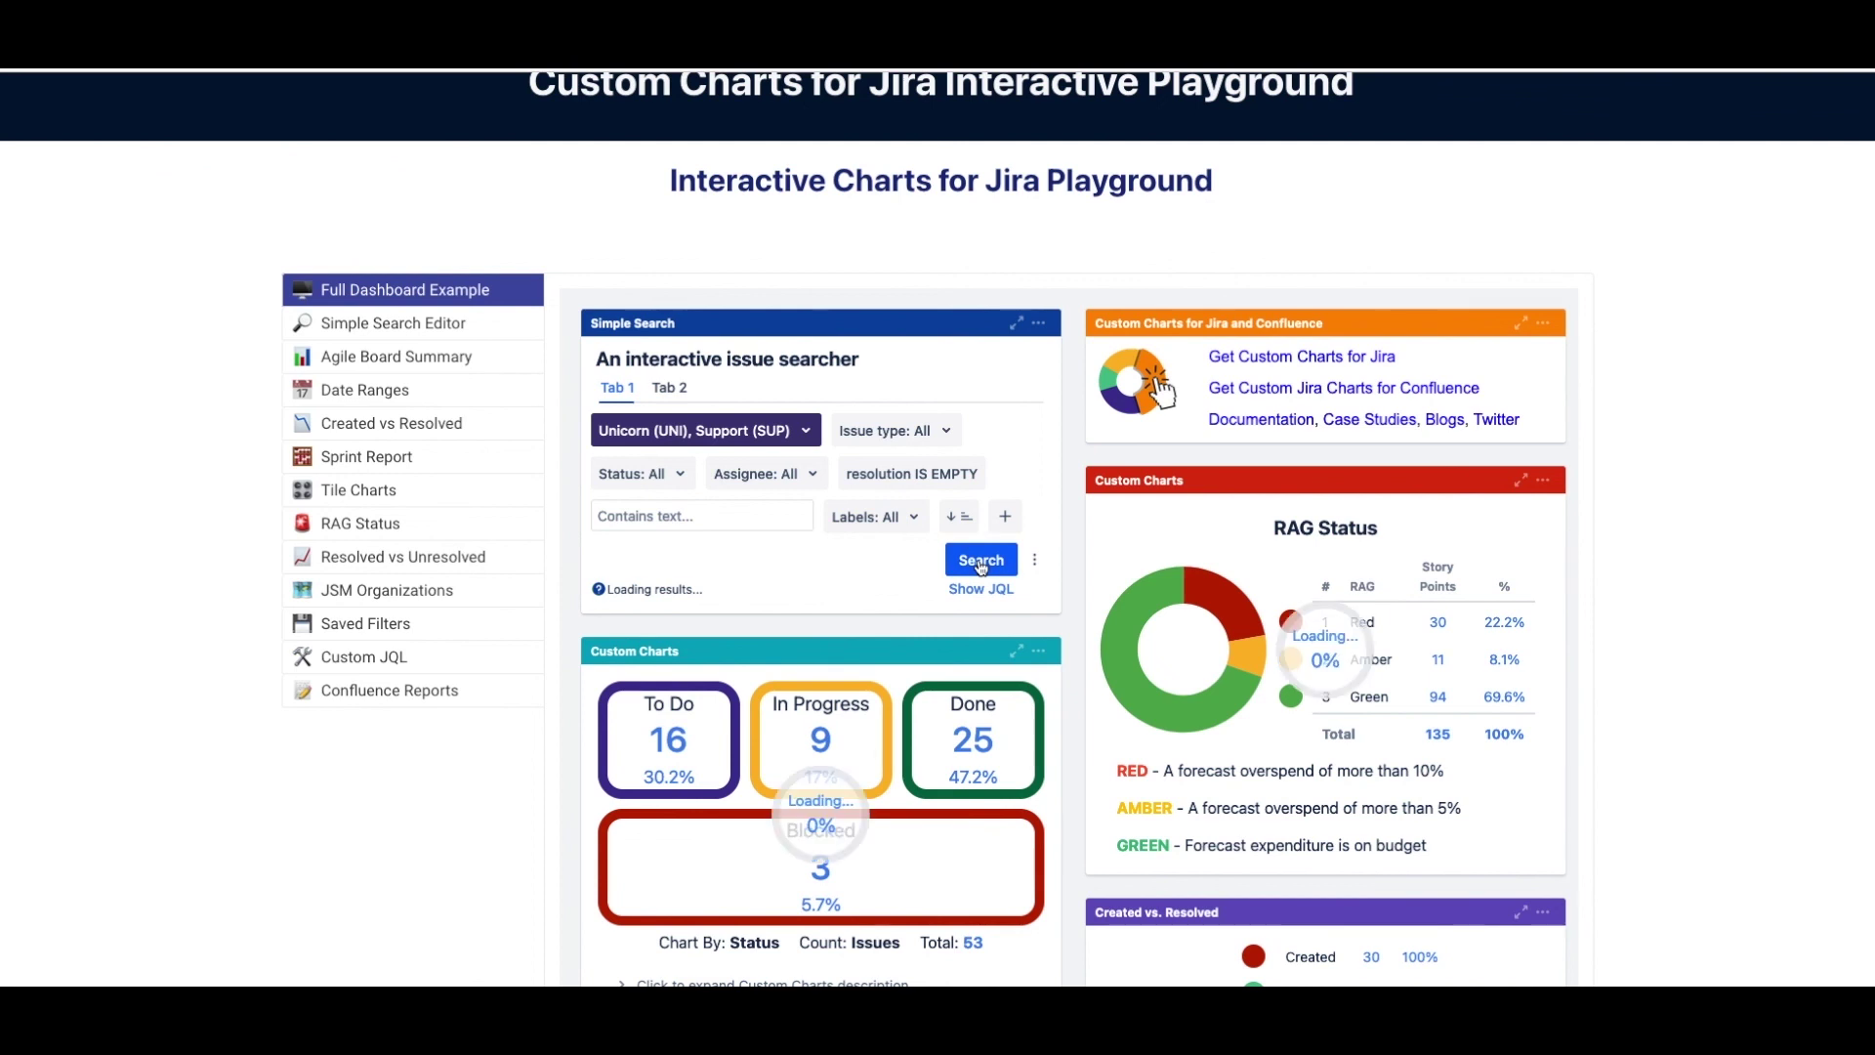
pyautogui.scroll(-4, 928, 590)
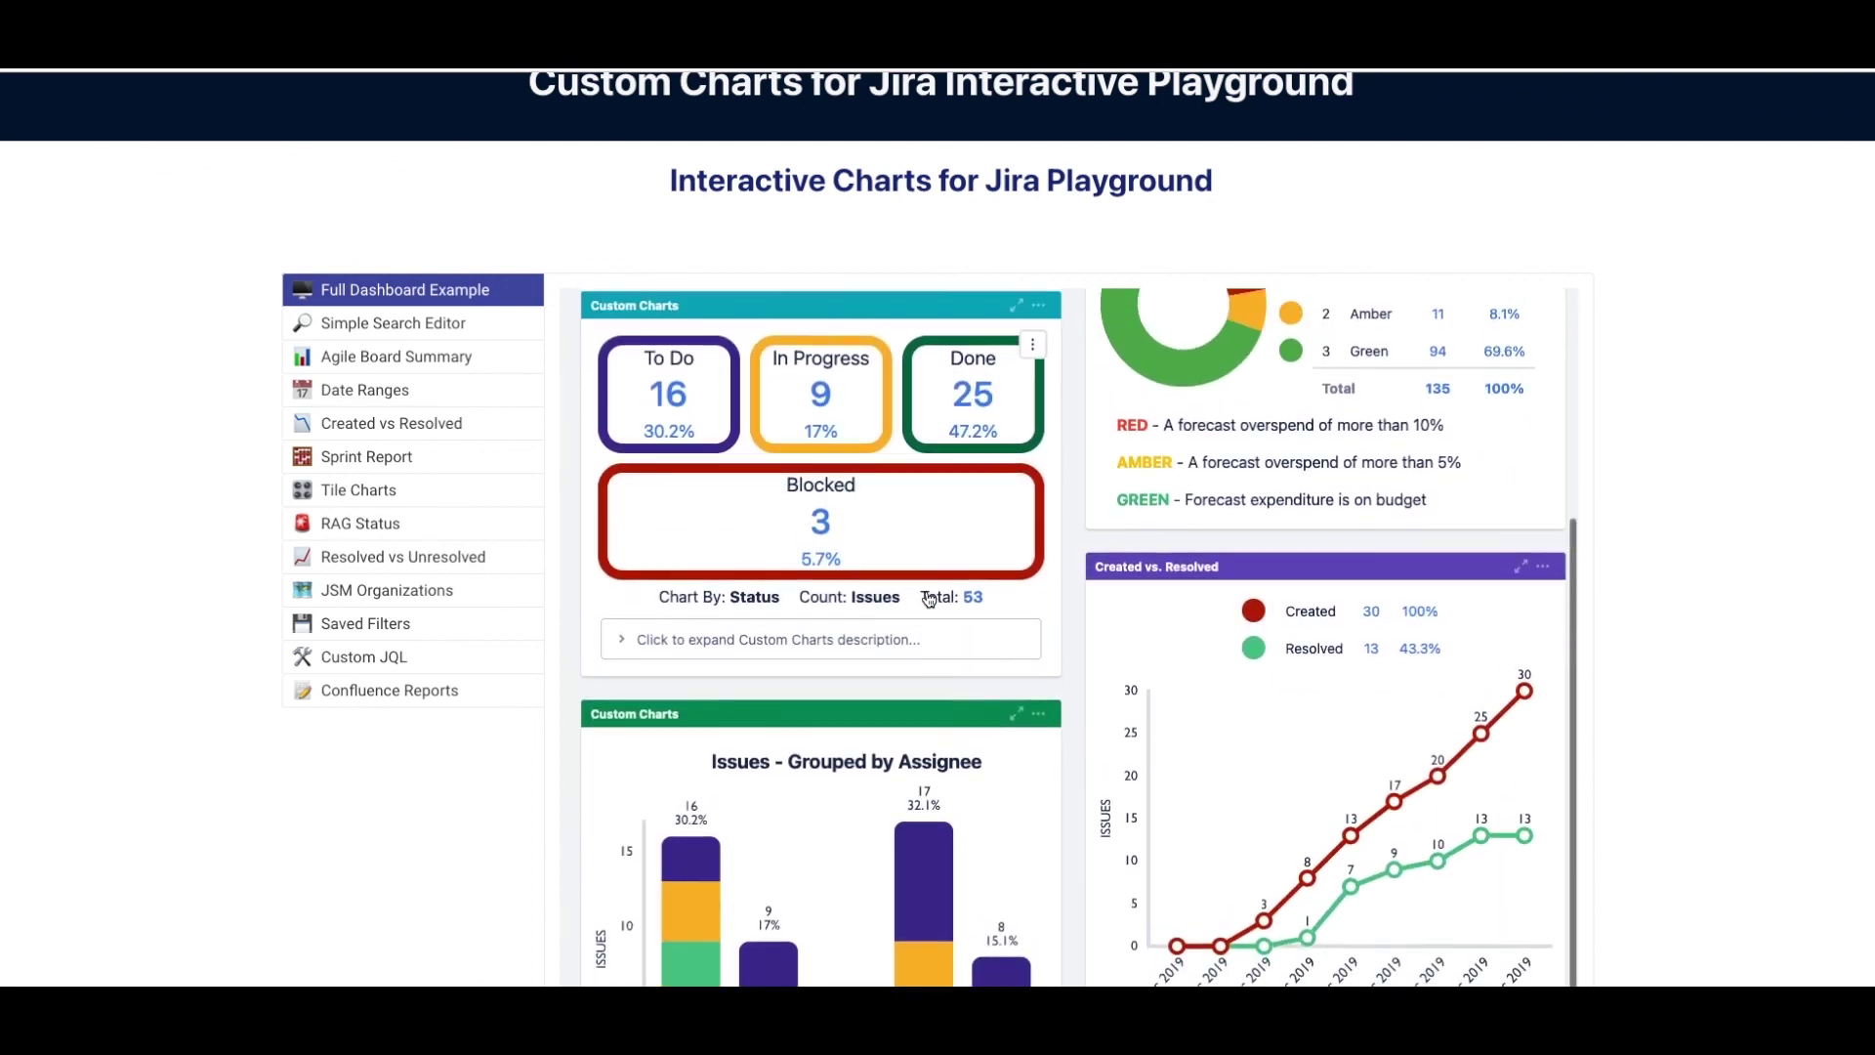
pyautogui.scroll(1, 927, 598)
pyautogui.scroll(-5, 928, 598)
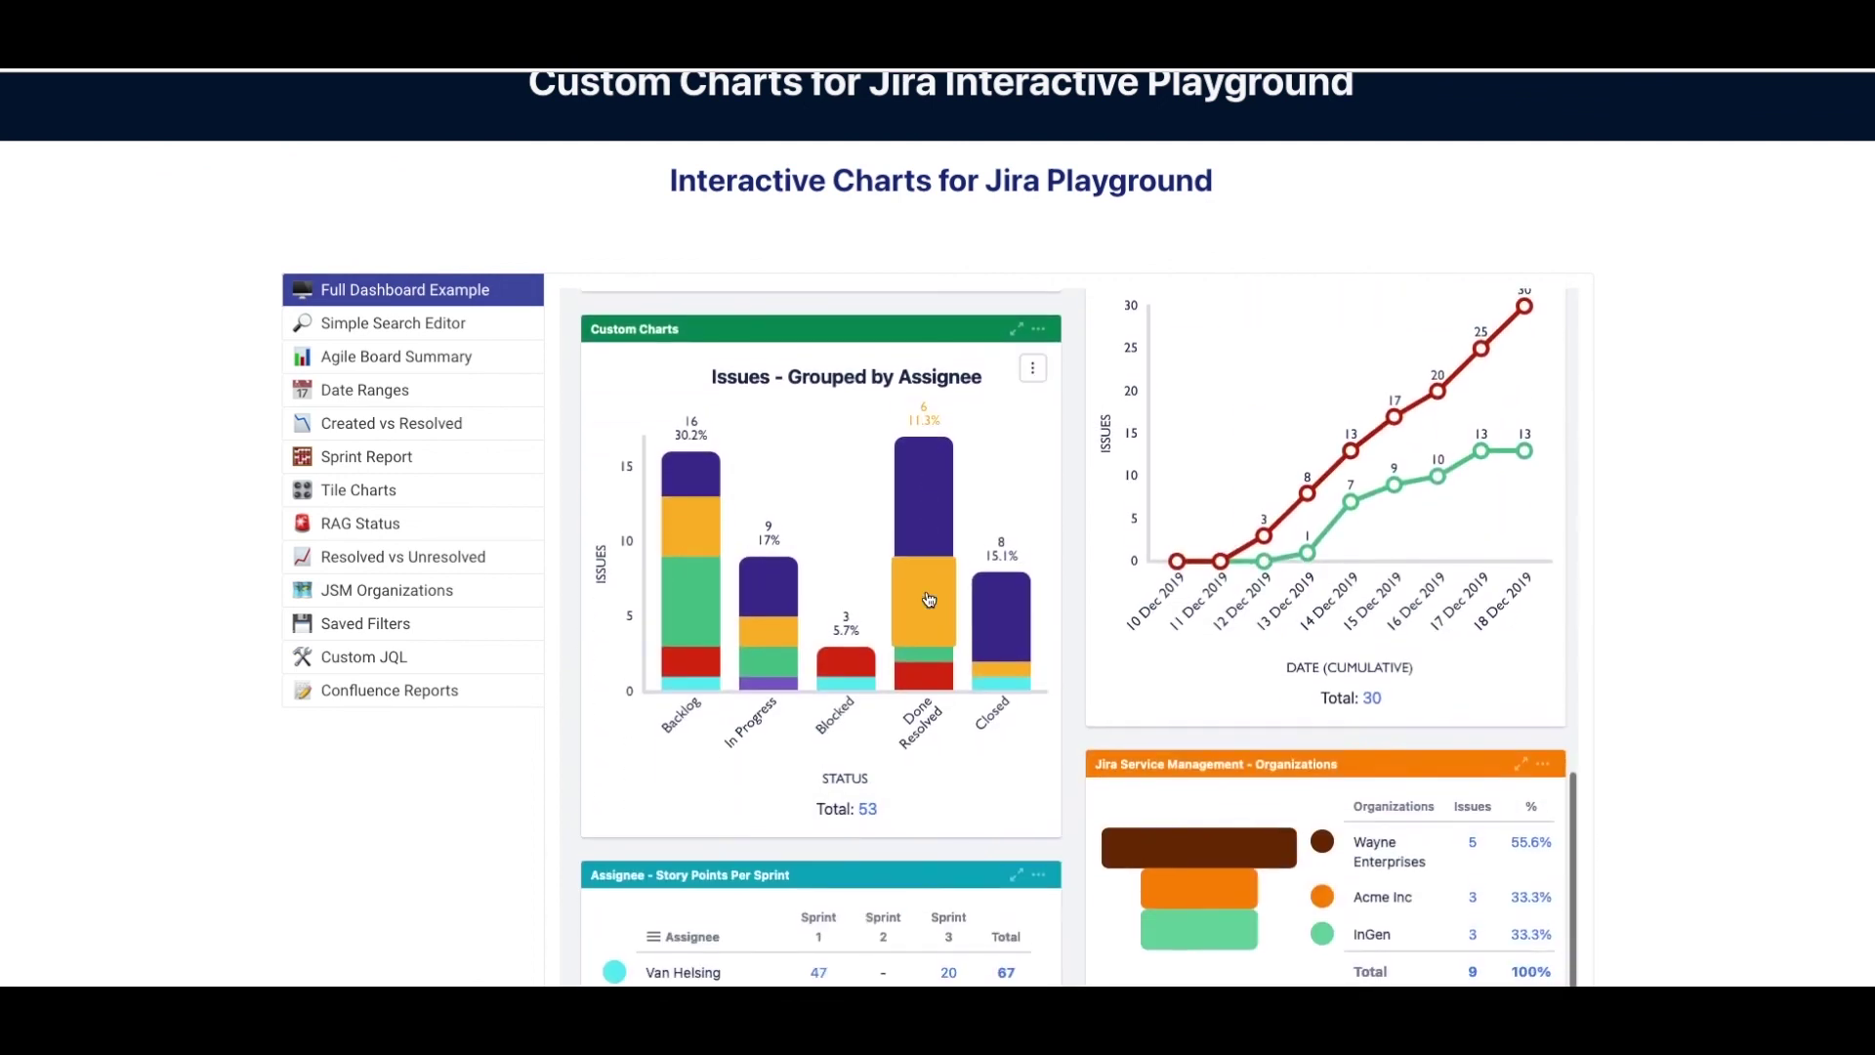
pyautogui.scroll(-2, 929, 600)
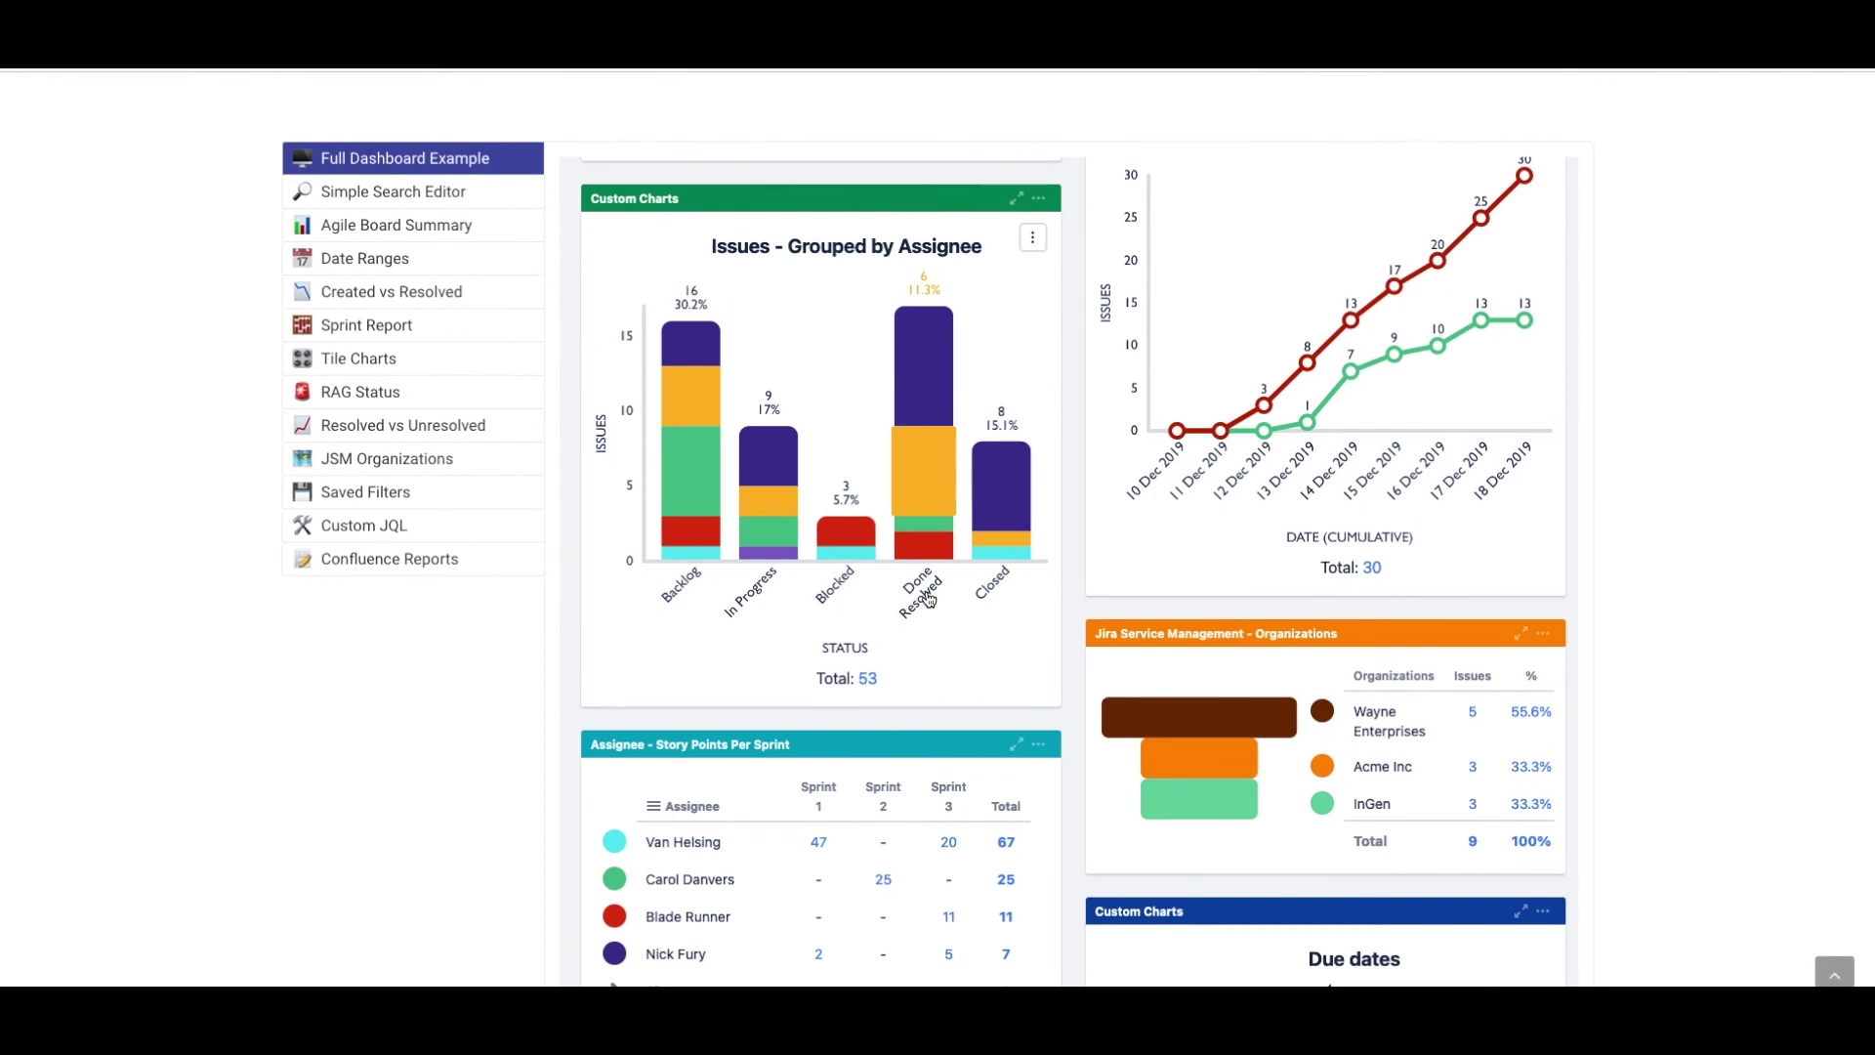